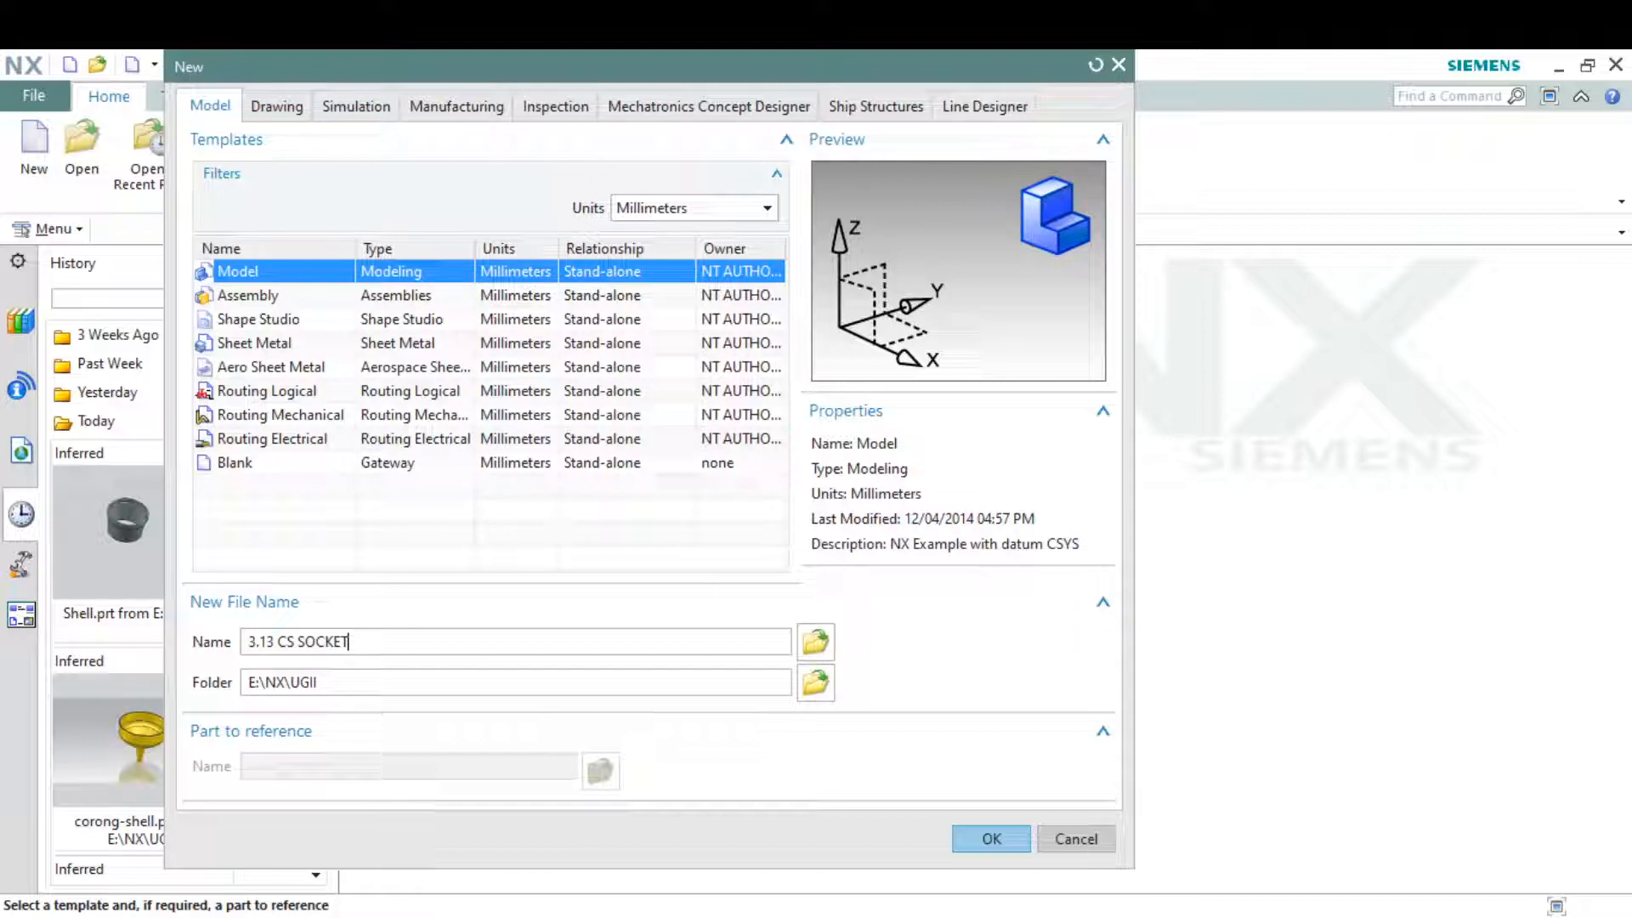
# Step: Create a new millimetre Model part, resolving the duplicate file name by naming it 3.13 CS SOCKET-E
pyautogui.press('Return')
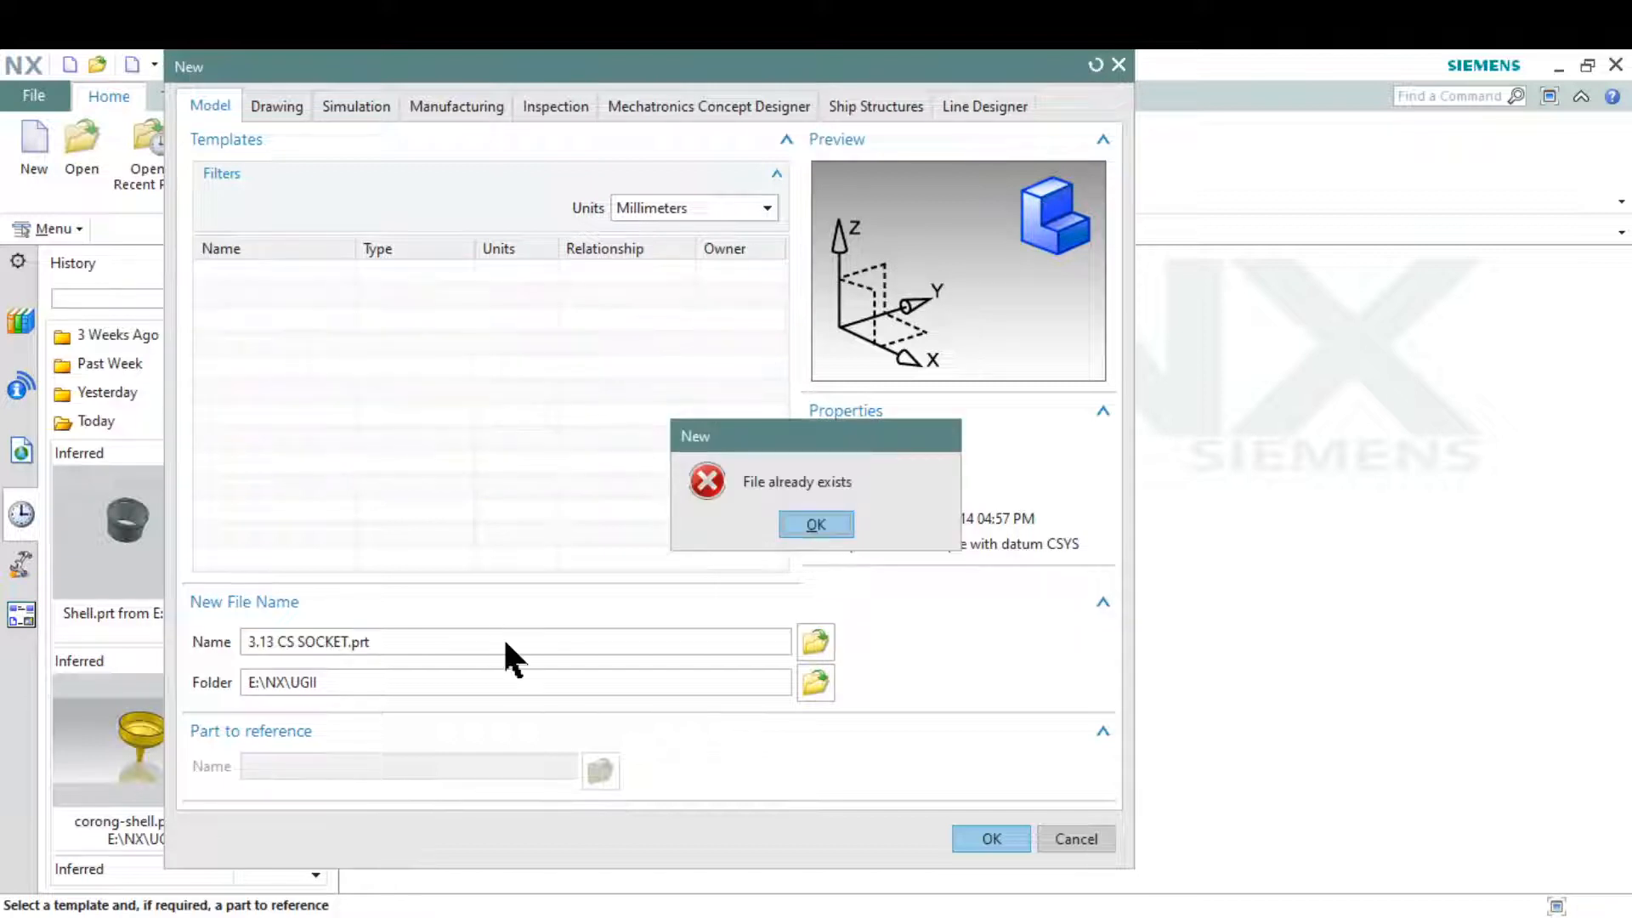
pyautogui.press('Return')
pyautogui.press('Return')
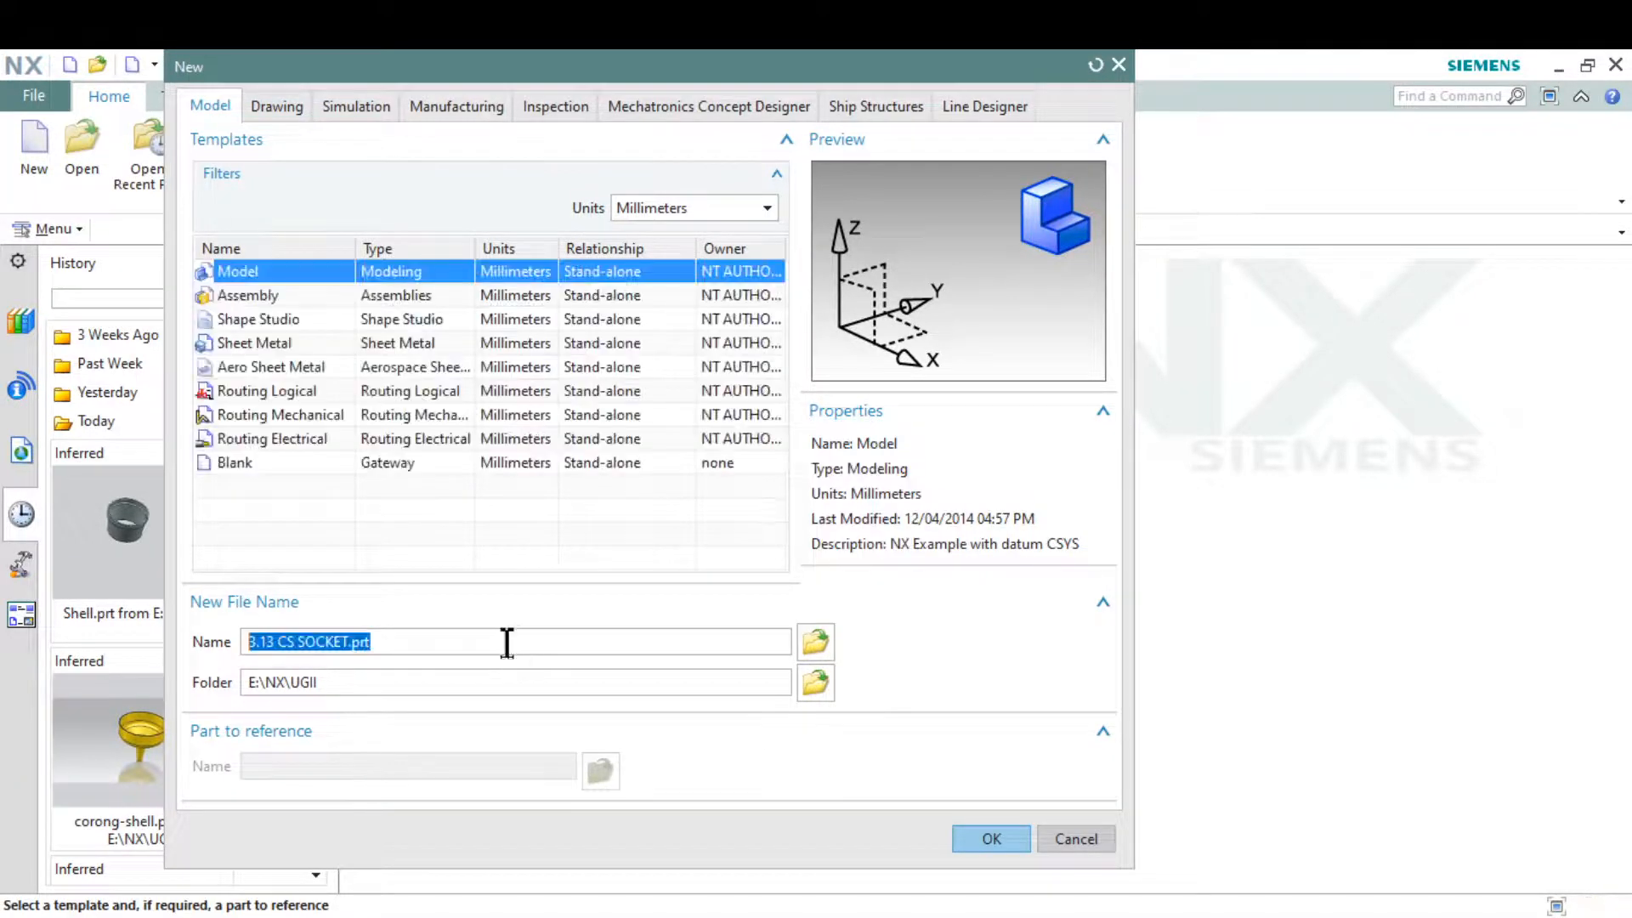
pyautogui.click(506, 642)
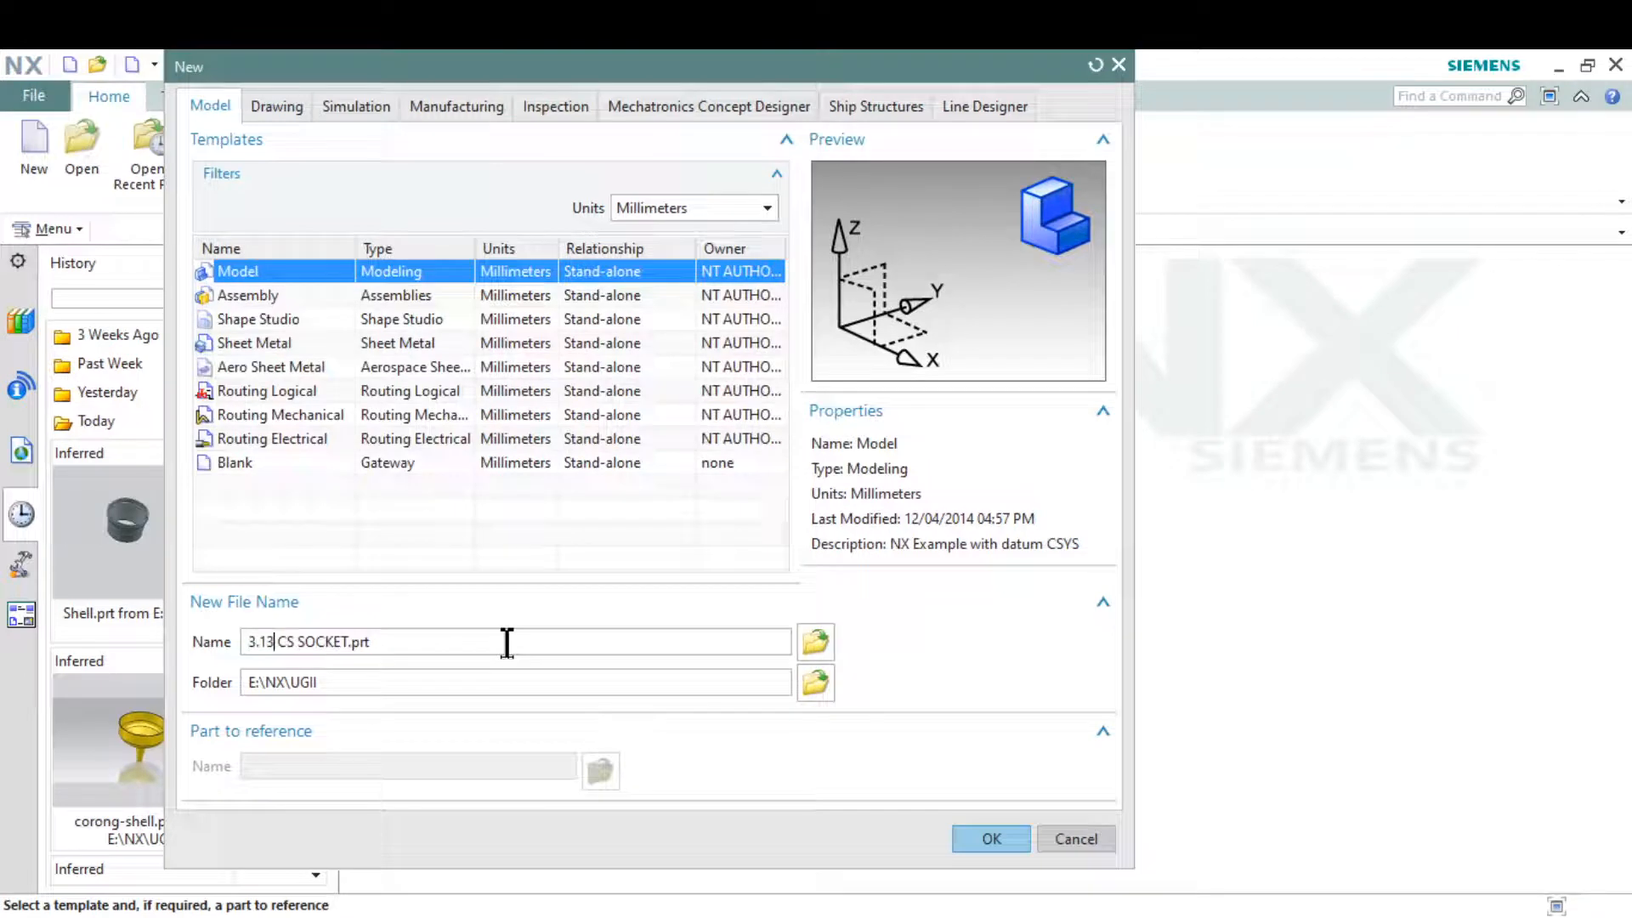
pyautogui.press('Right')
pyautogui.press('Right')
pyautogui.press('Right')
pyautogui.write('-E')
pyautogui.press('Return')
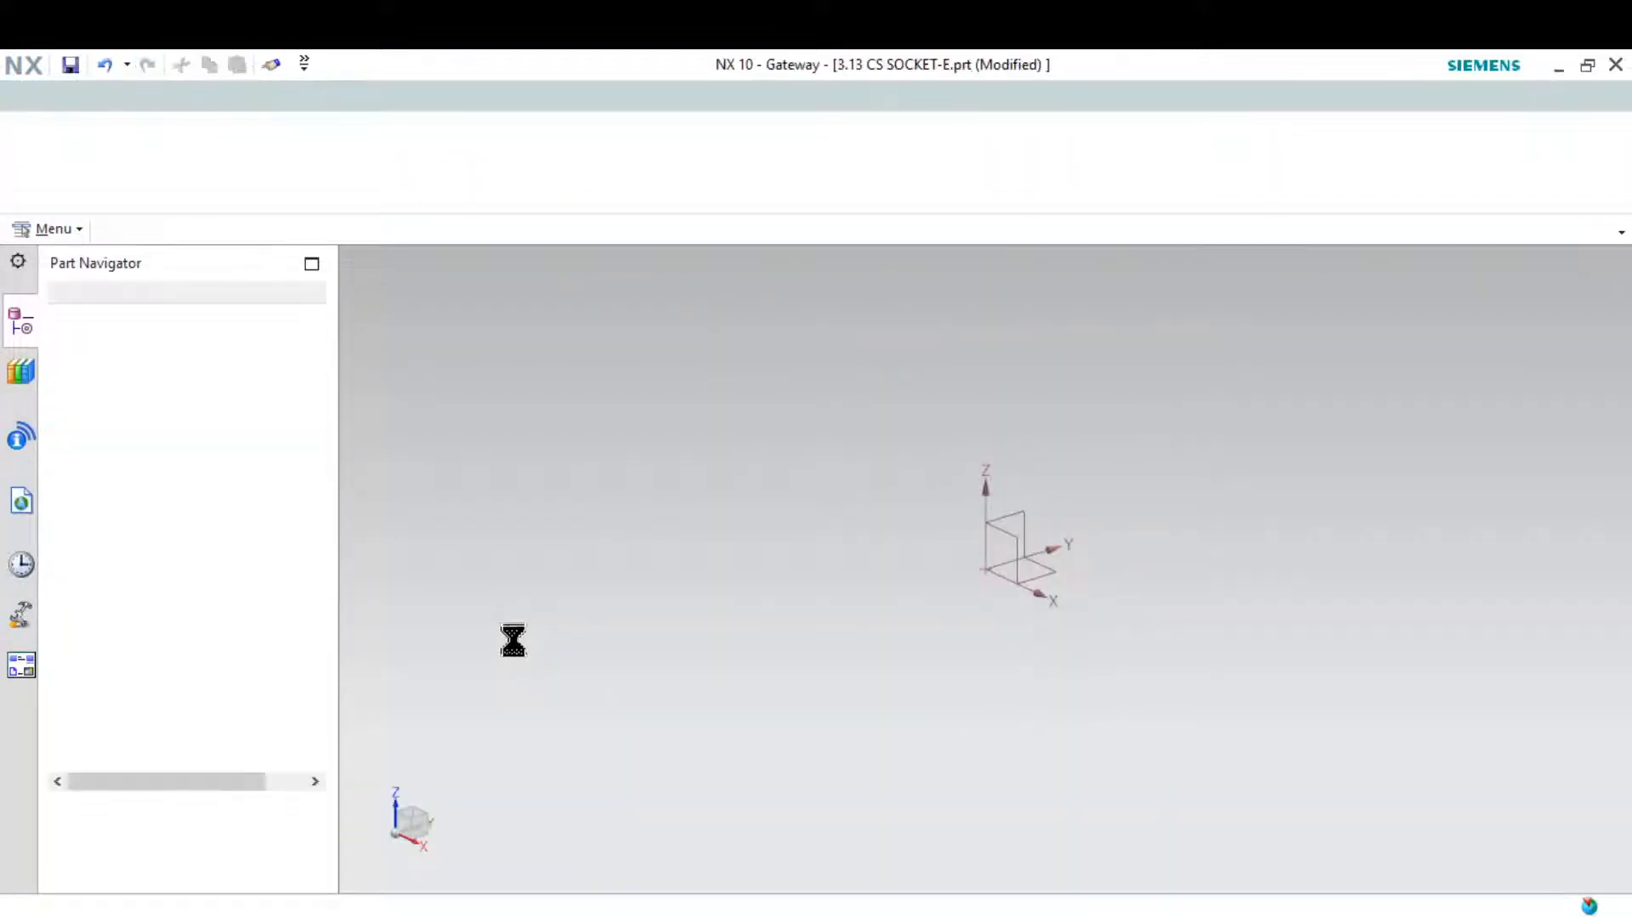
# Step: Switch to the 3.13.jpg drawing in Photos and capture the whole CS socket figure with Snipping Tool
pyautogui.click(1038, 917)
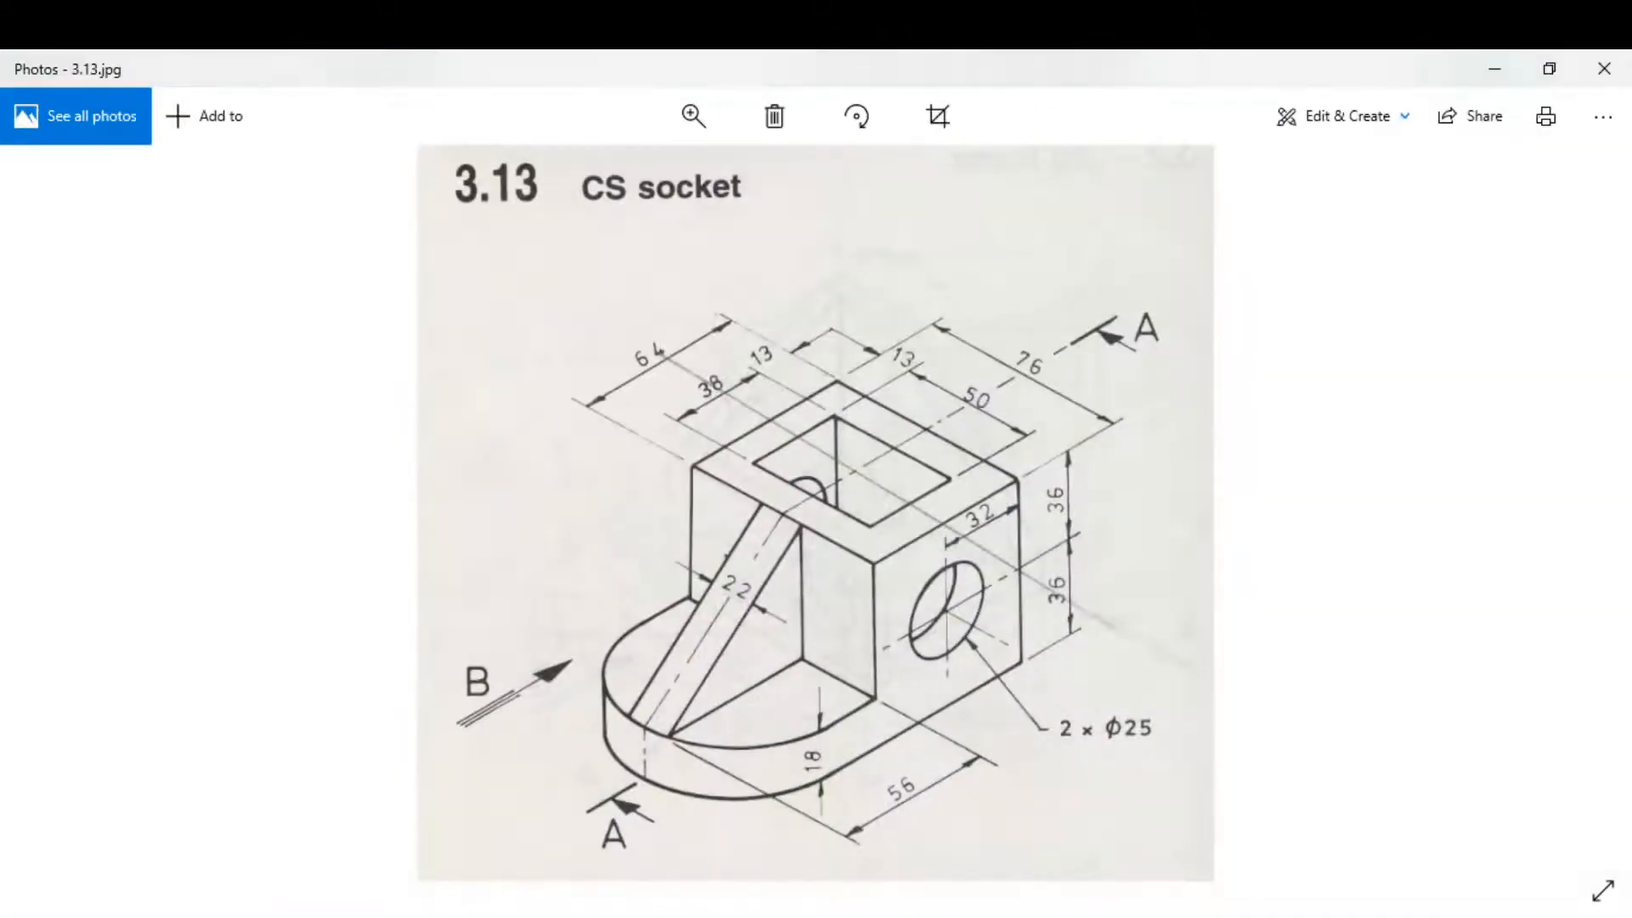
pyautogui.click(434, 916)
pyautogui.write('snip')
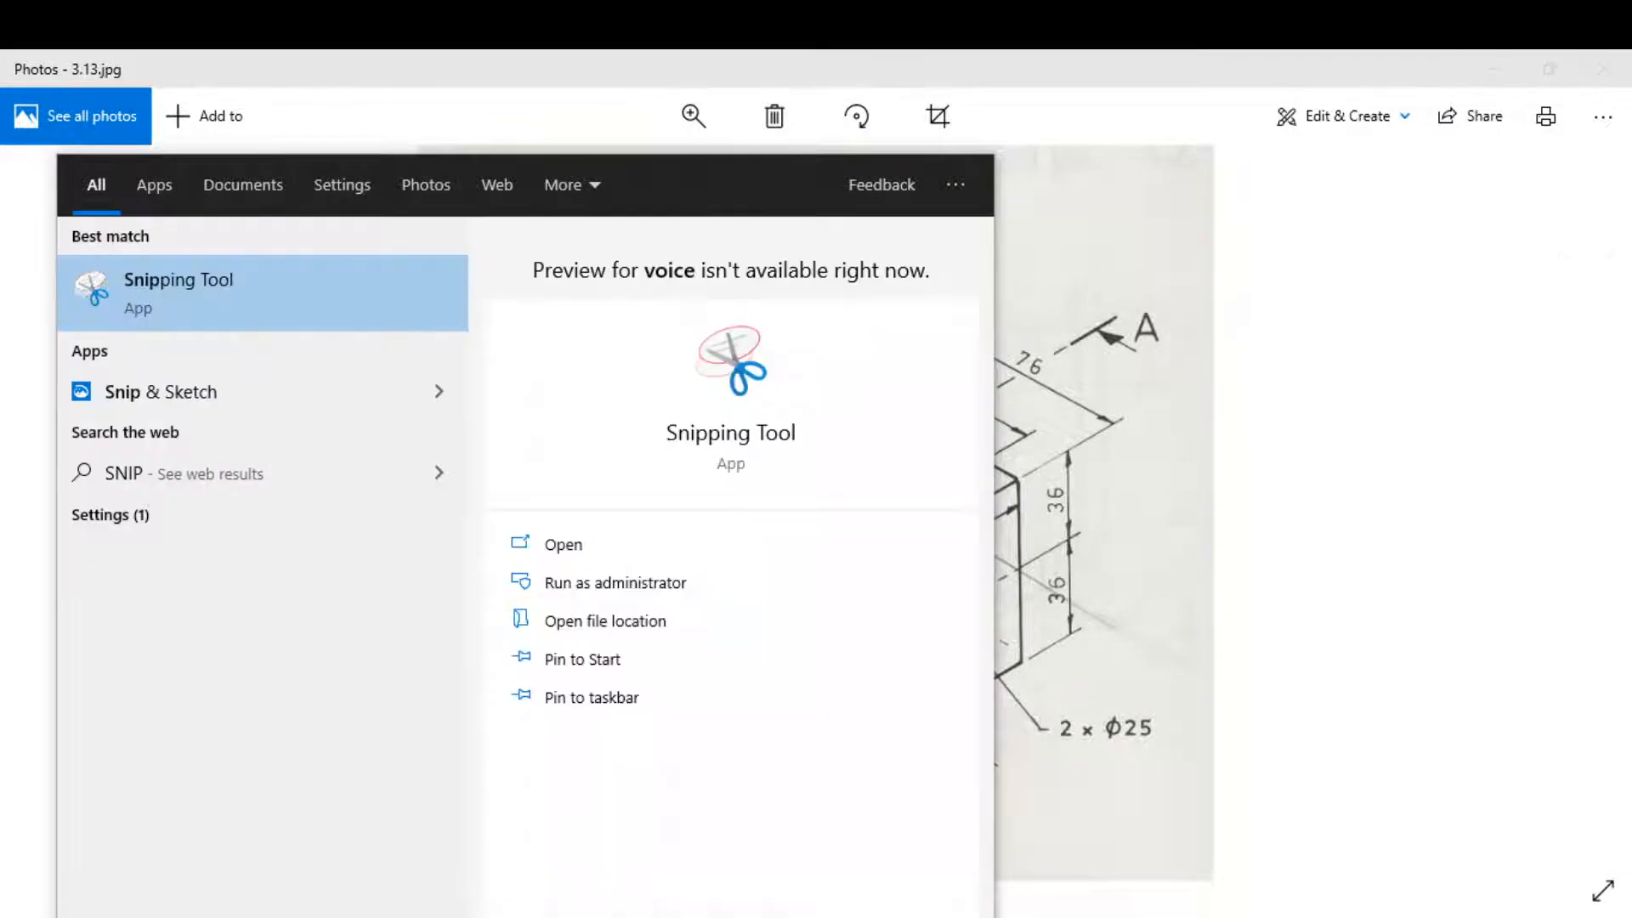
pyautogui.press('Return')
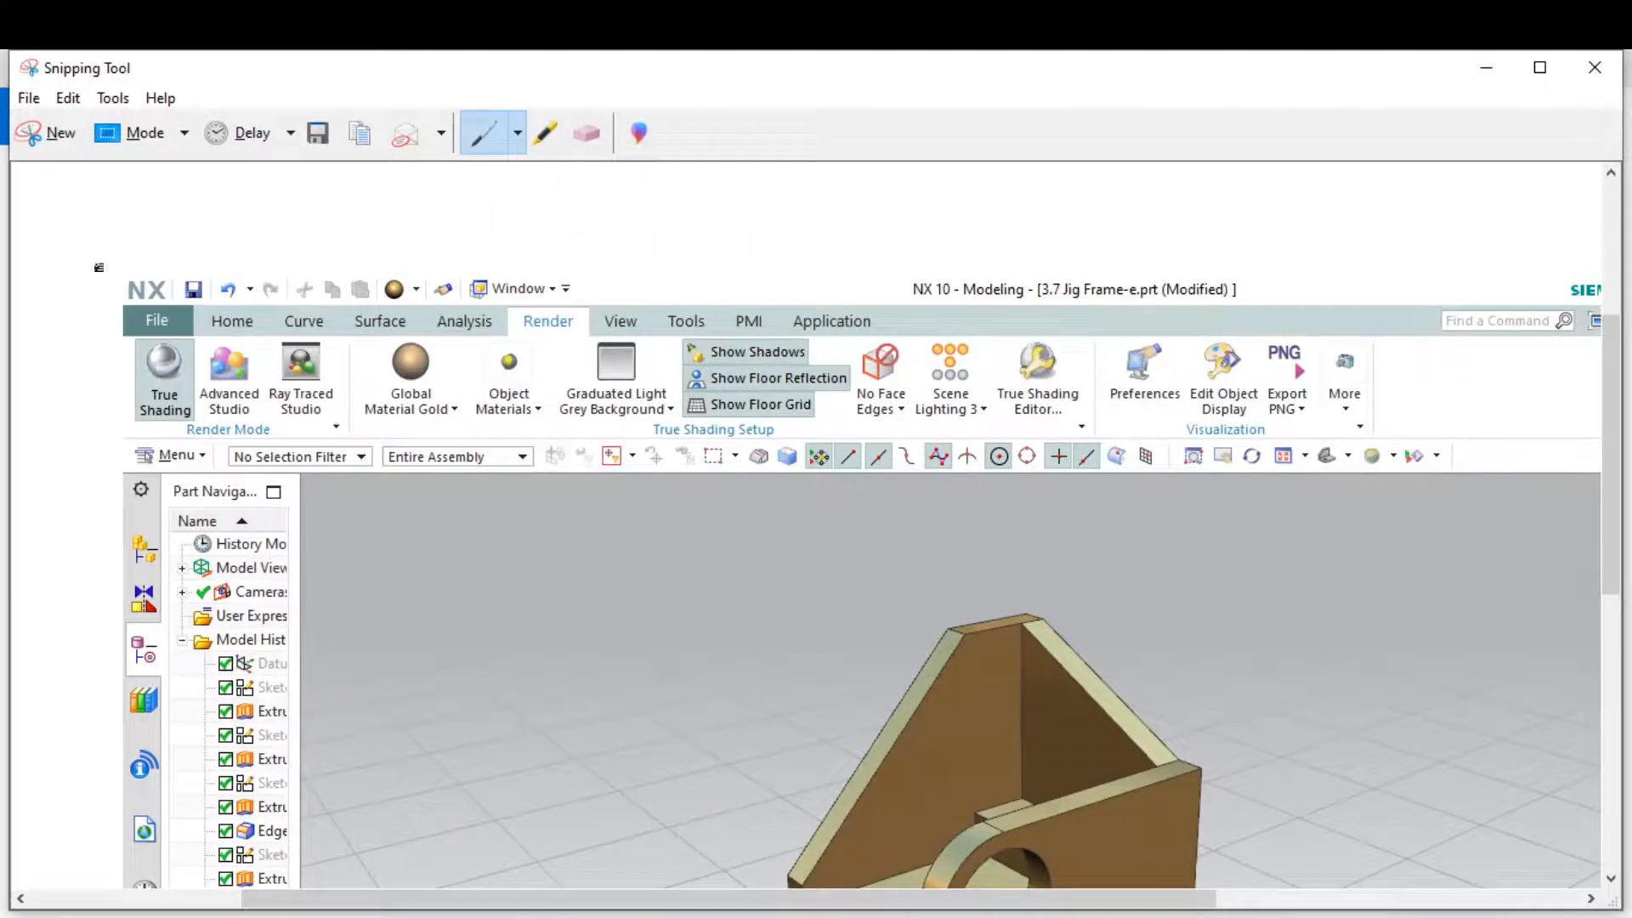
pyautogui.click(39, 135)
pyautogui.moveTo(388, 130); pyautogui.dragTo(1284, 916)
pyautogui.scroll(-1, 1112, 572)
pyautogui.scroll(-3, 1112, 573)
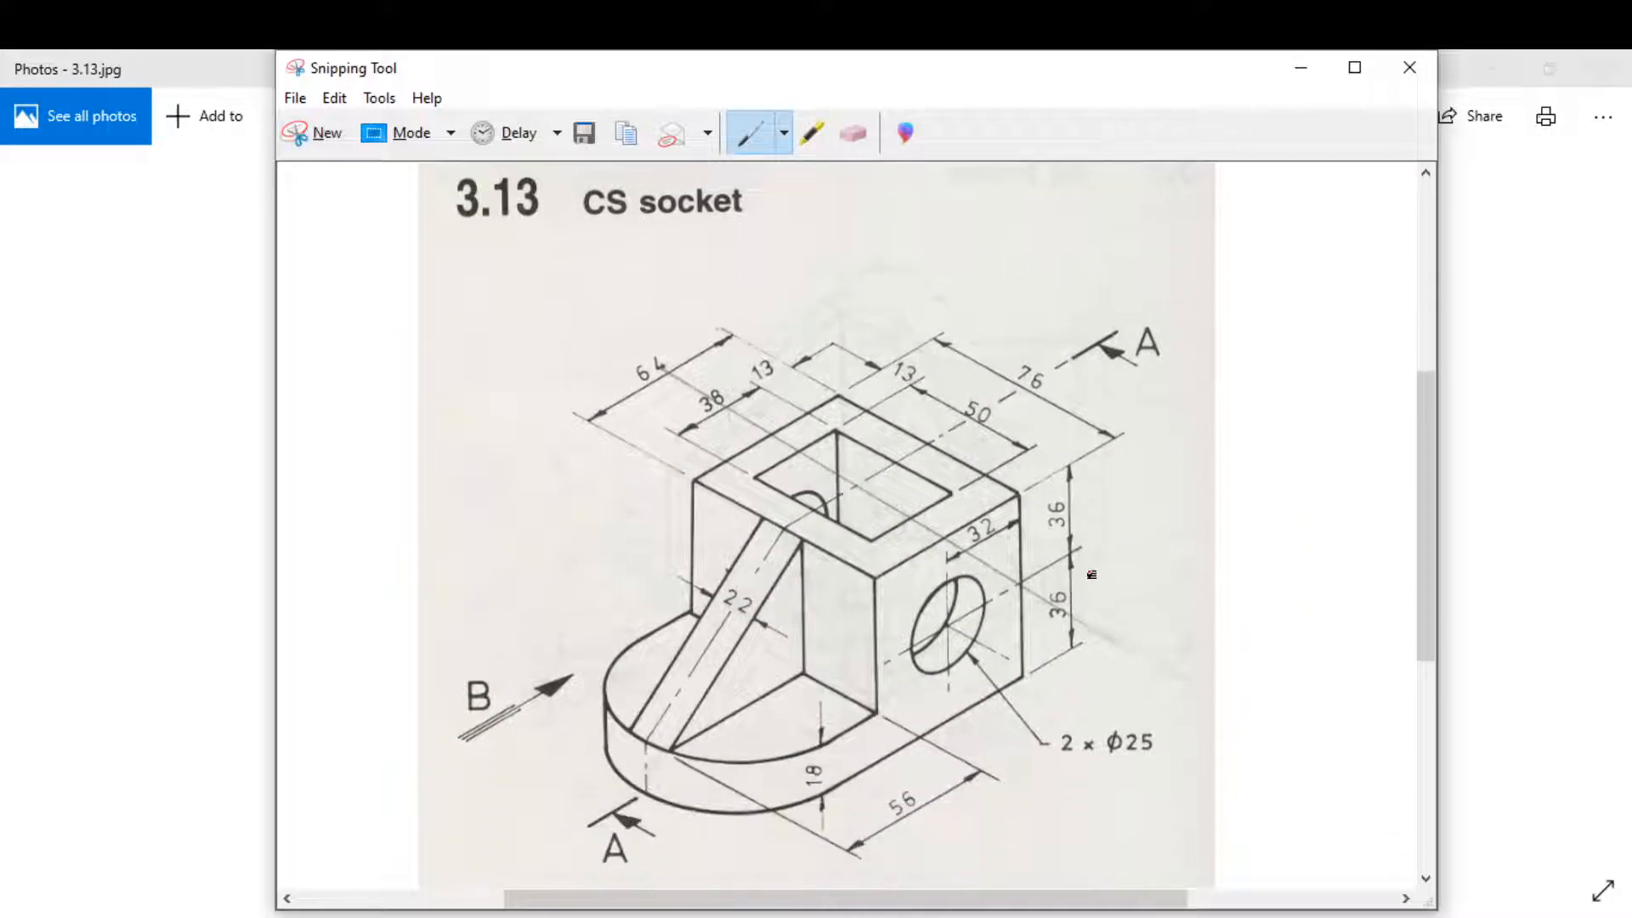
pyautogui.scroll(1, 999, 544)
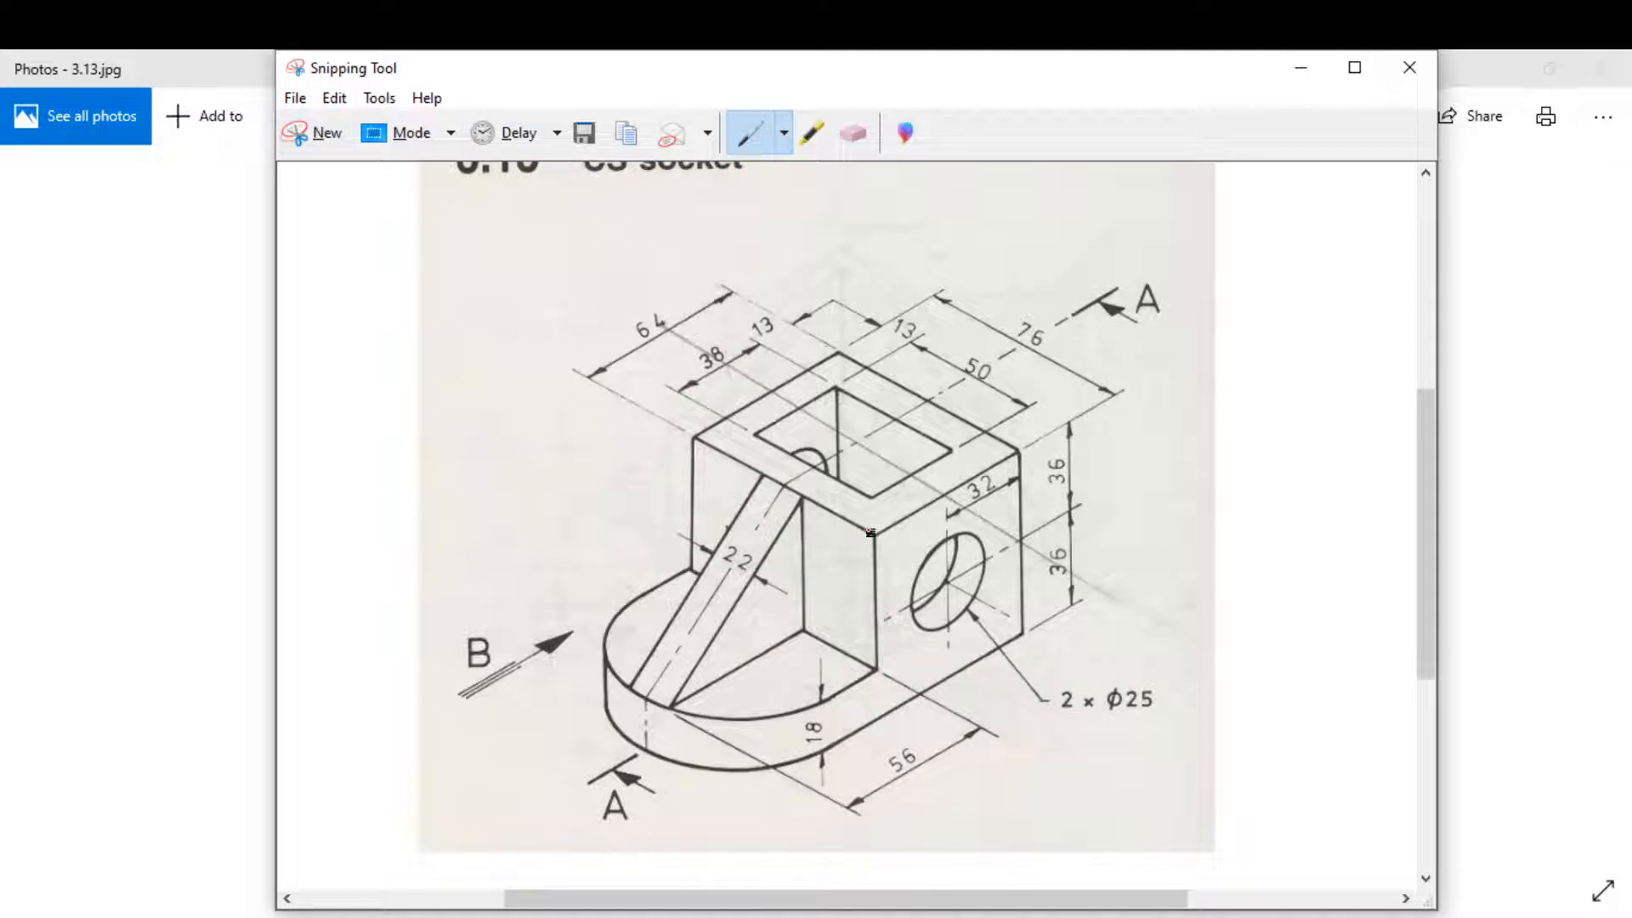
# Step: Outline the socket's L-shaped side profile in red pen on the captured drawing and return to NX
pyautogui.moveTo(871, 533)
pyautogui.mouseDown()
pyautogui.moveTo(877, 676)
pyautogui.moveTo(727, 710)
pyautogui.mouseUp()
pyautogui.moveTo(684, 797)
pyautogui.mouseDown()
pyautogui.moveTo(863, 760)
pyautogui.moveTo(1025, 696)
pyautogui.moveTo(1043, 494)
pyautogui.moveTo(870, 540)
pyautogui.mouseUp()
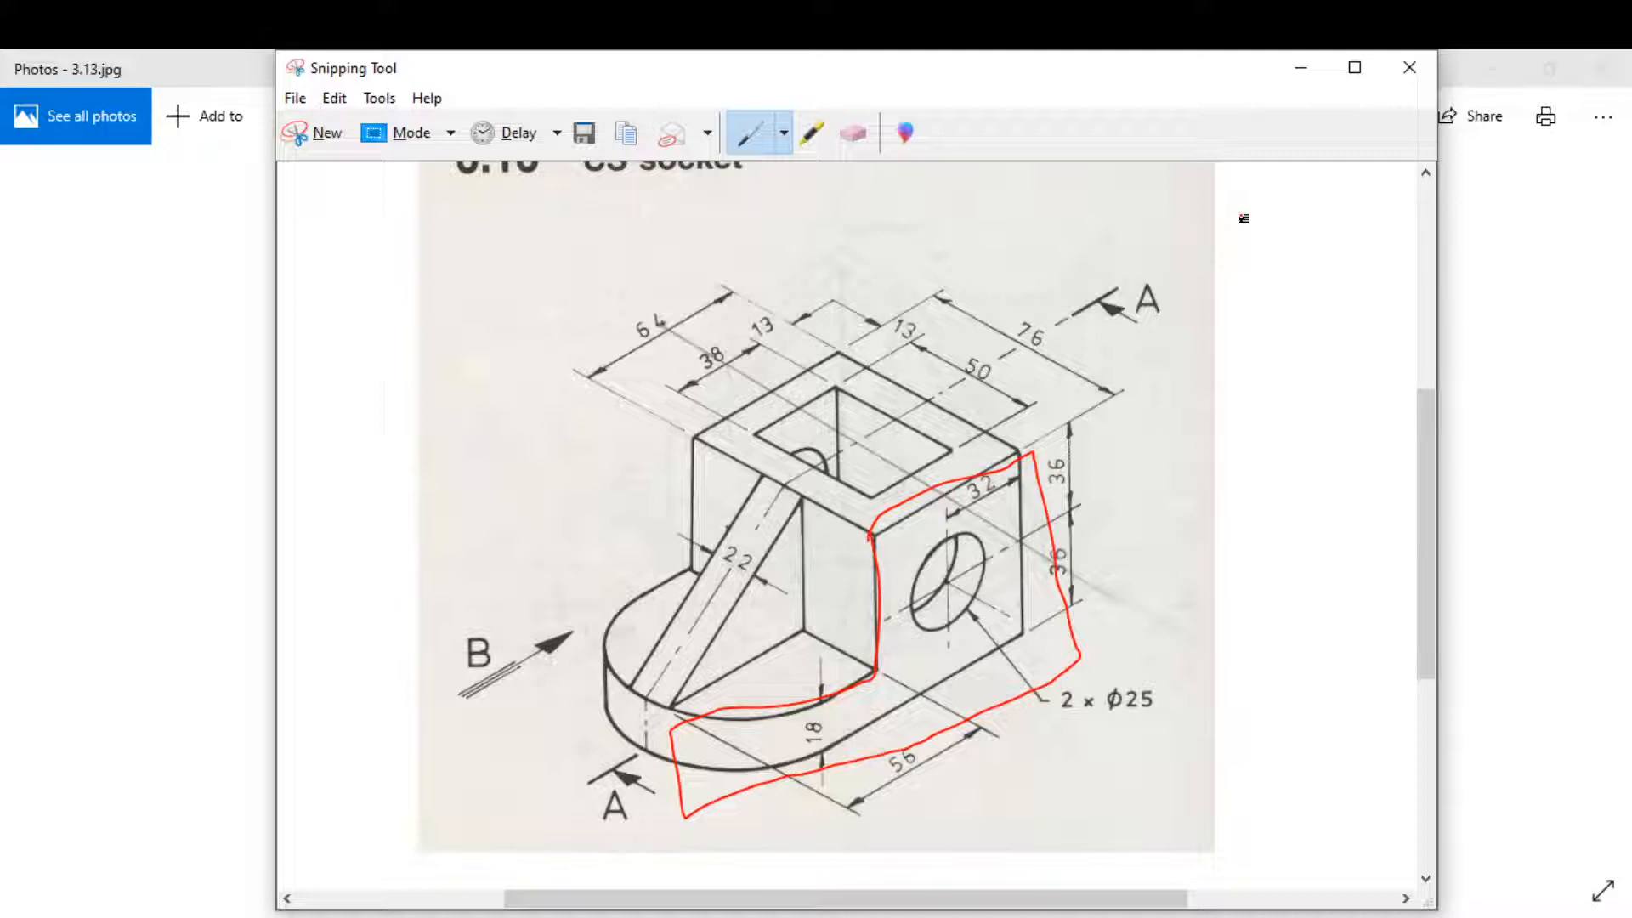
pyautogui.click(1303, 67)
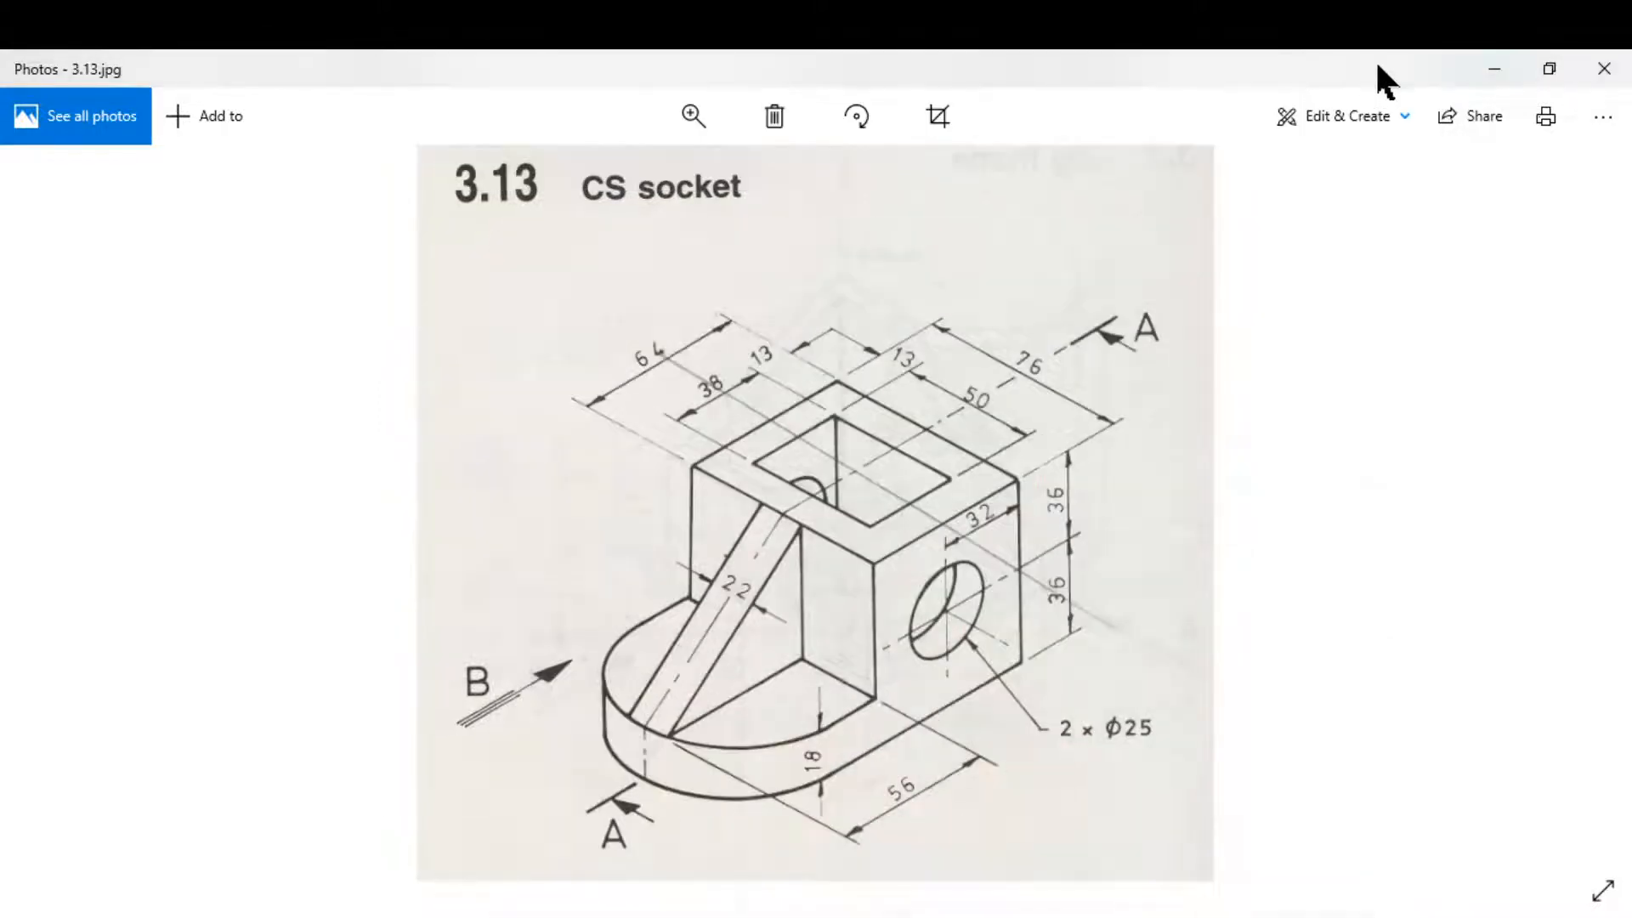
pyautogui.click(1493, 68)
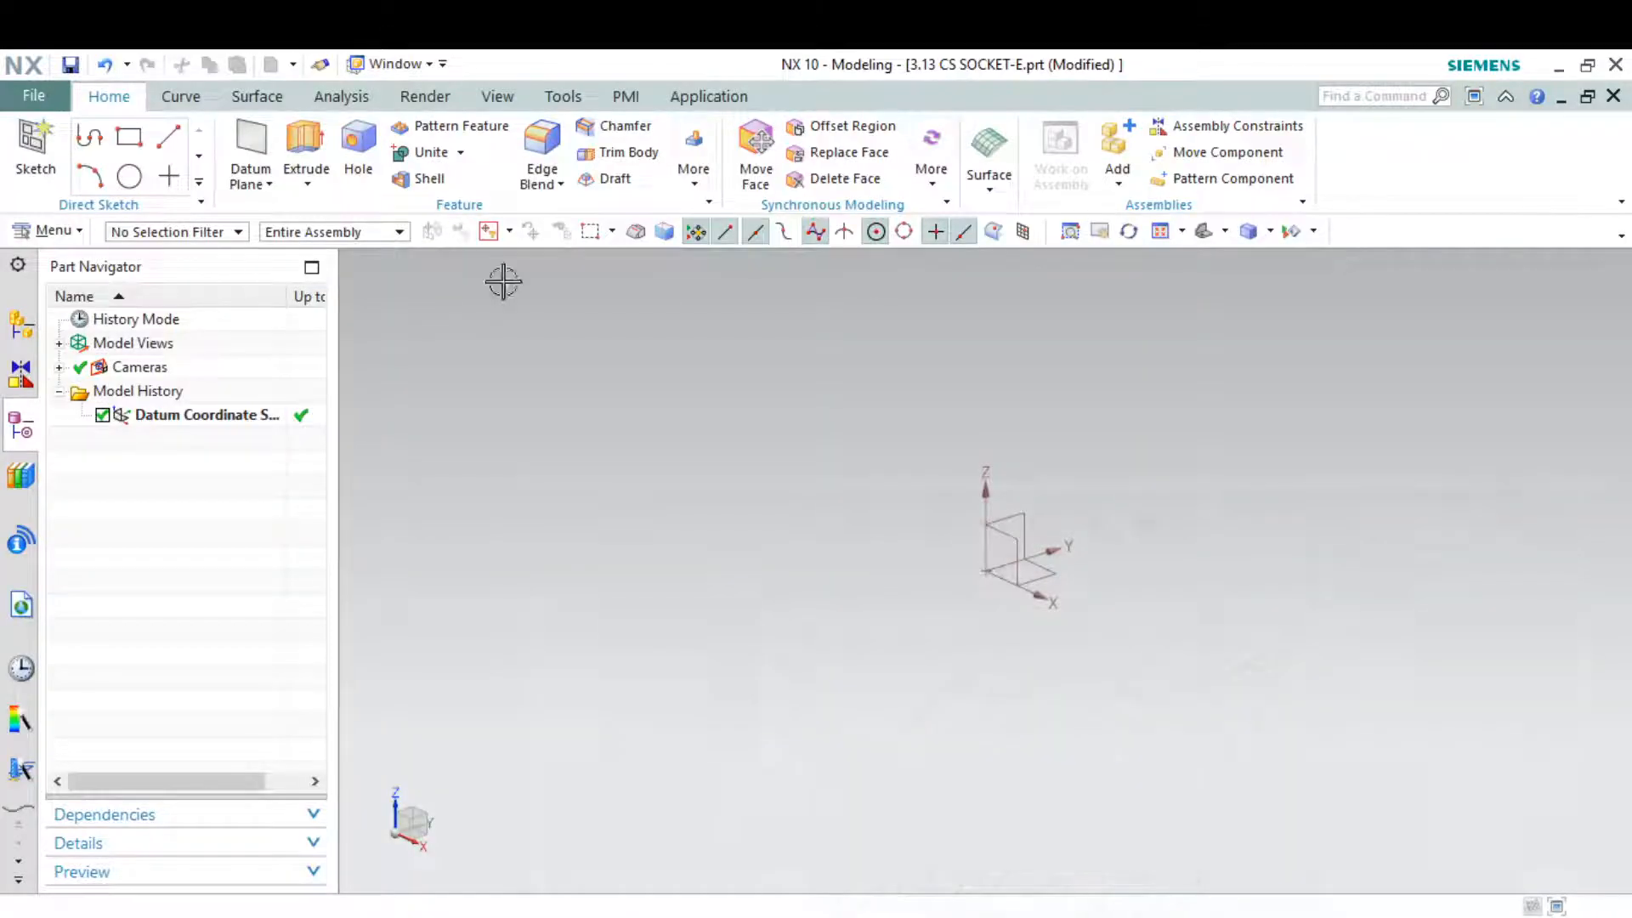
# Step: Create a sketch on the YZ plane of the datum coordinate system
pyautogui.click(39, 145)
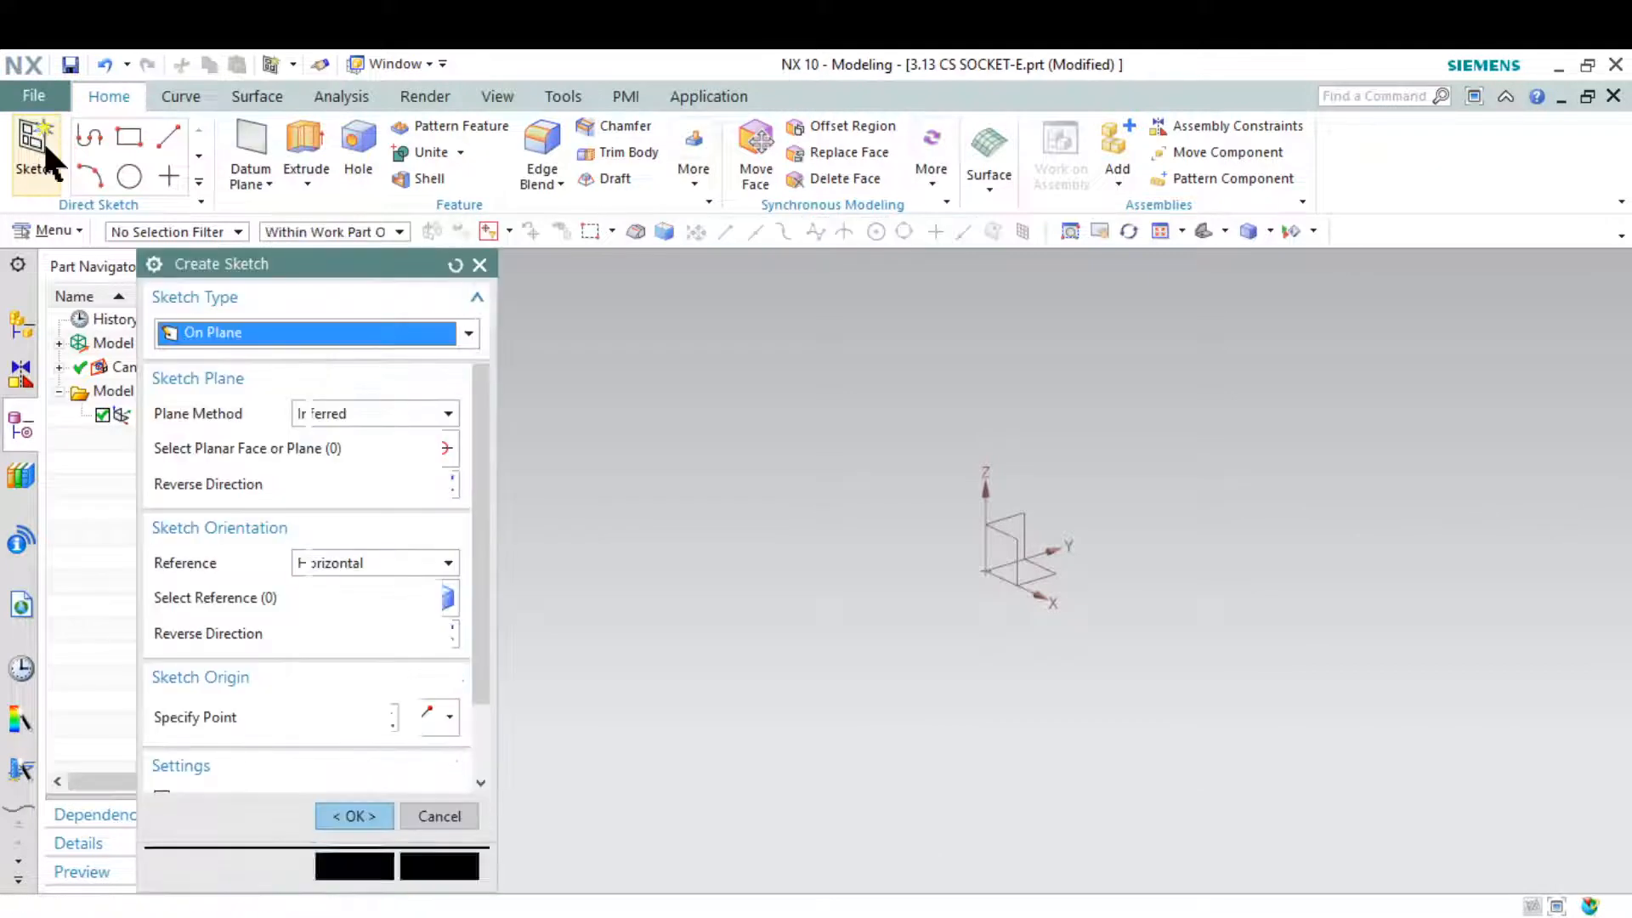
pyautogui.click(1026, 516)
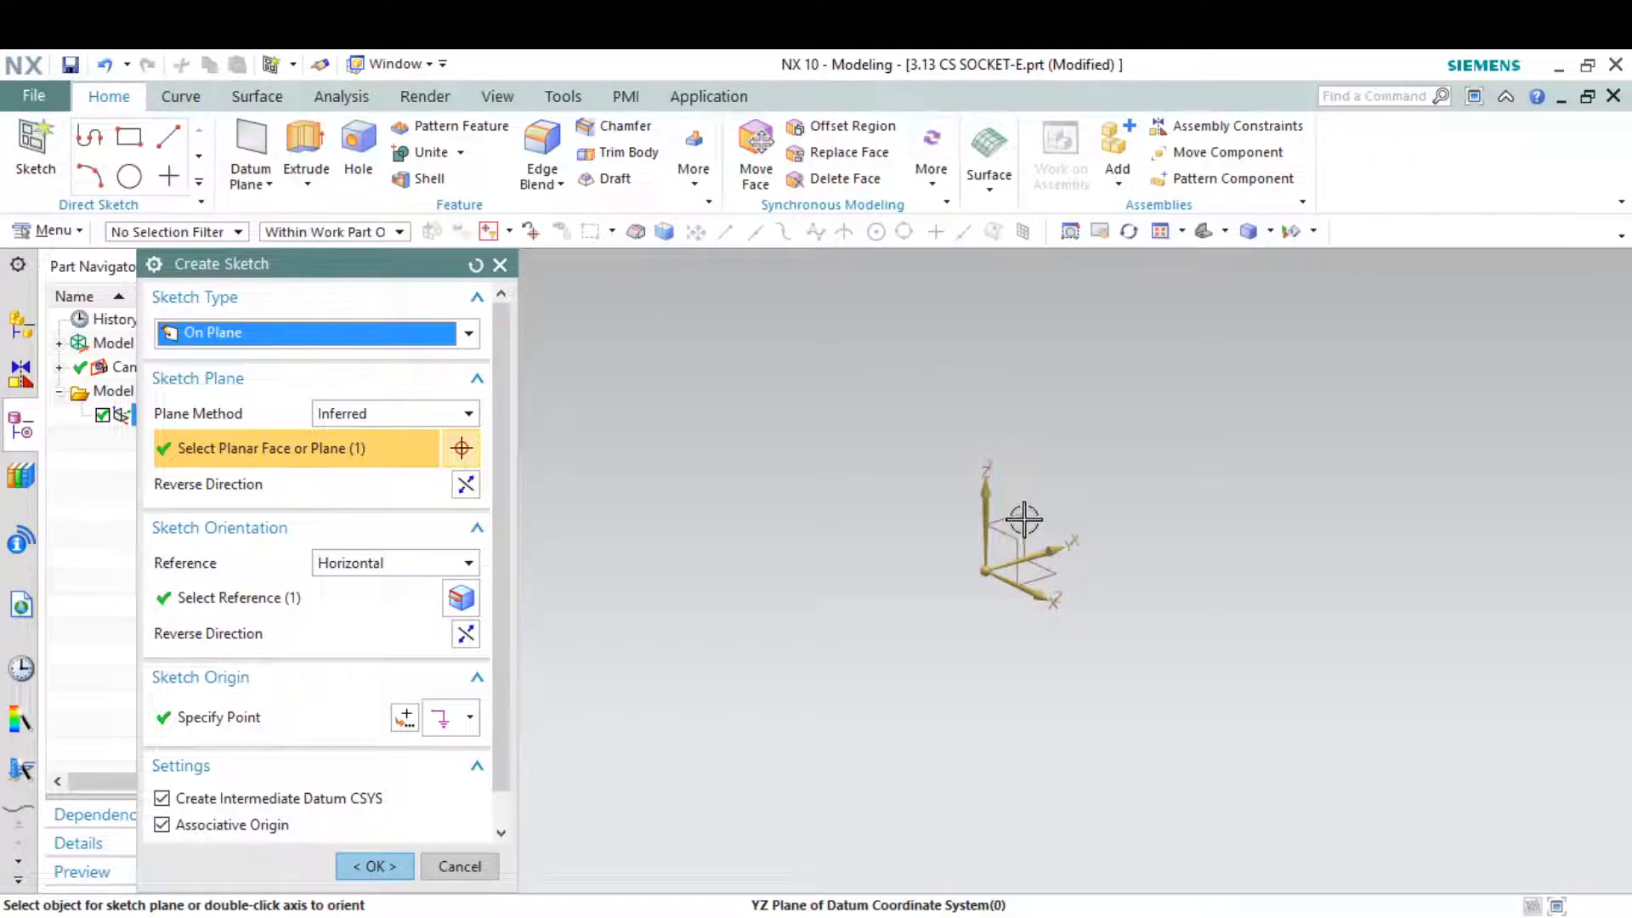
pyautogui.click(379, 866)
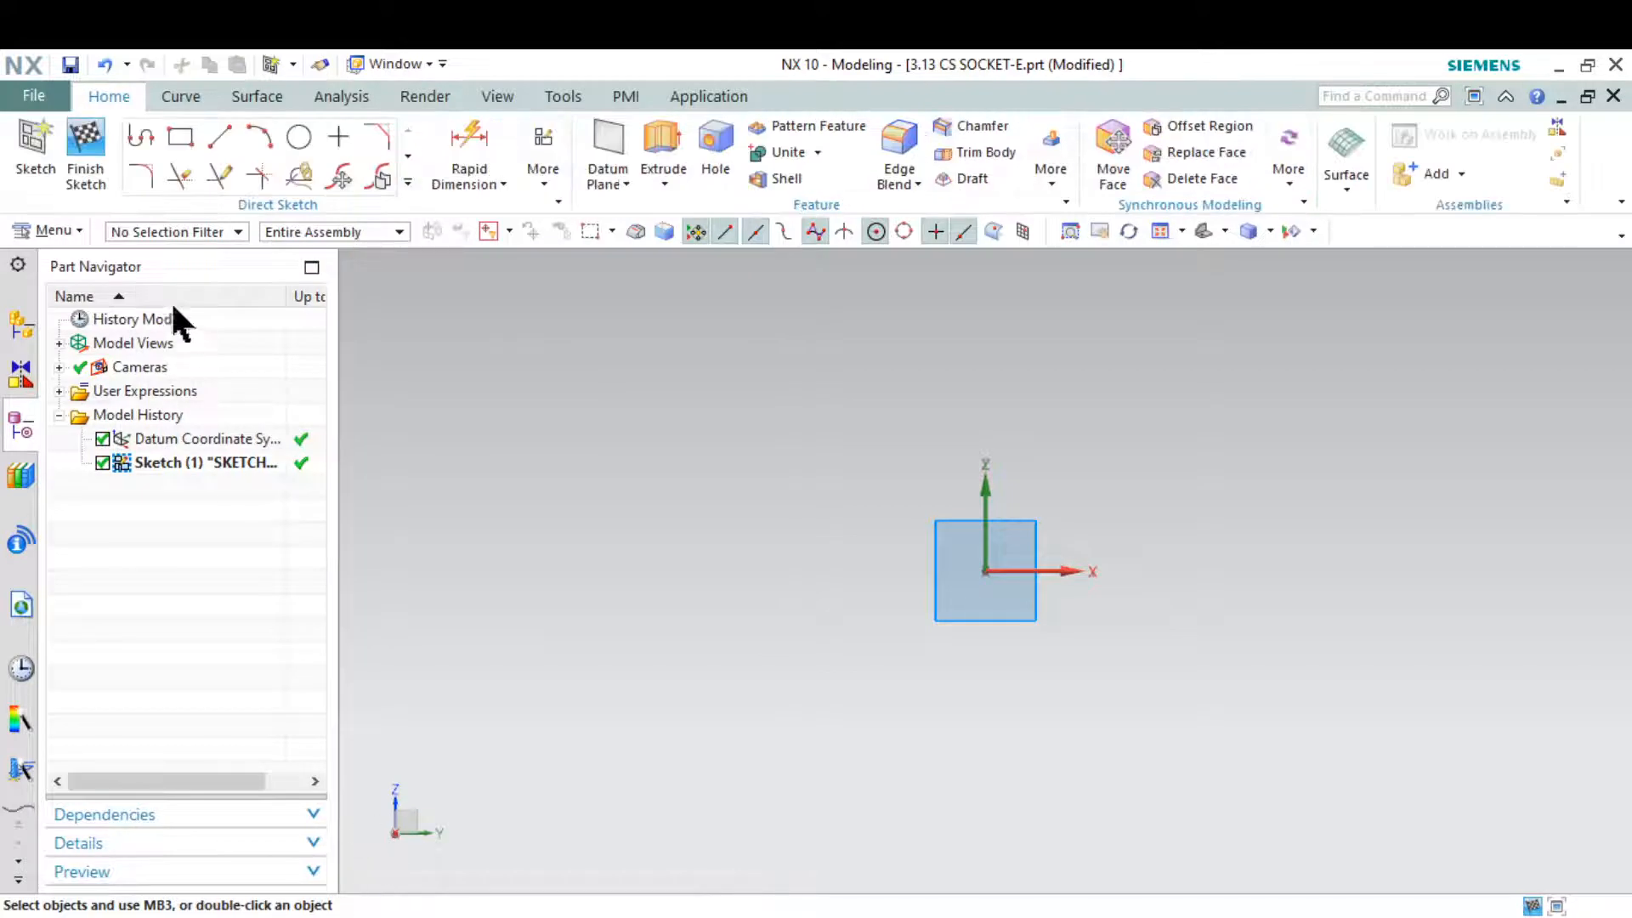
# Step: Sketch a closed L-shaped profile from the origin: base about 117 mm, end 22 mm, step 63 mm, riser 53 mm, top 66 mm
pyautogui.click(136, 138)
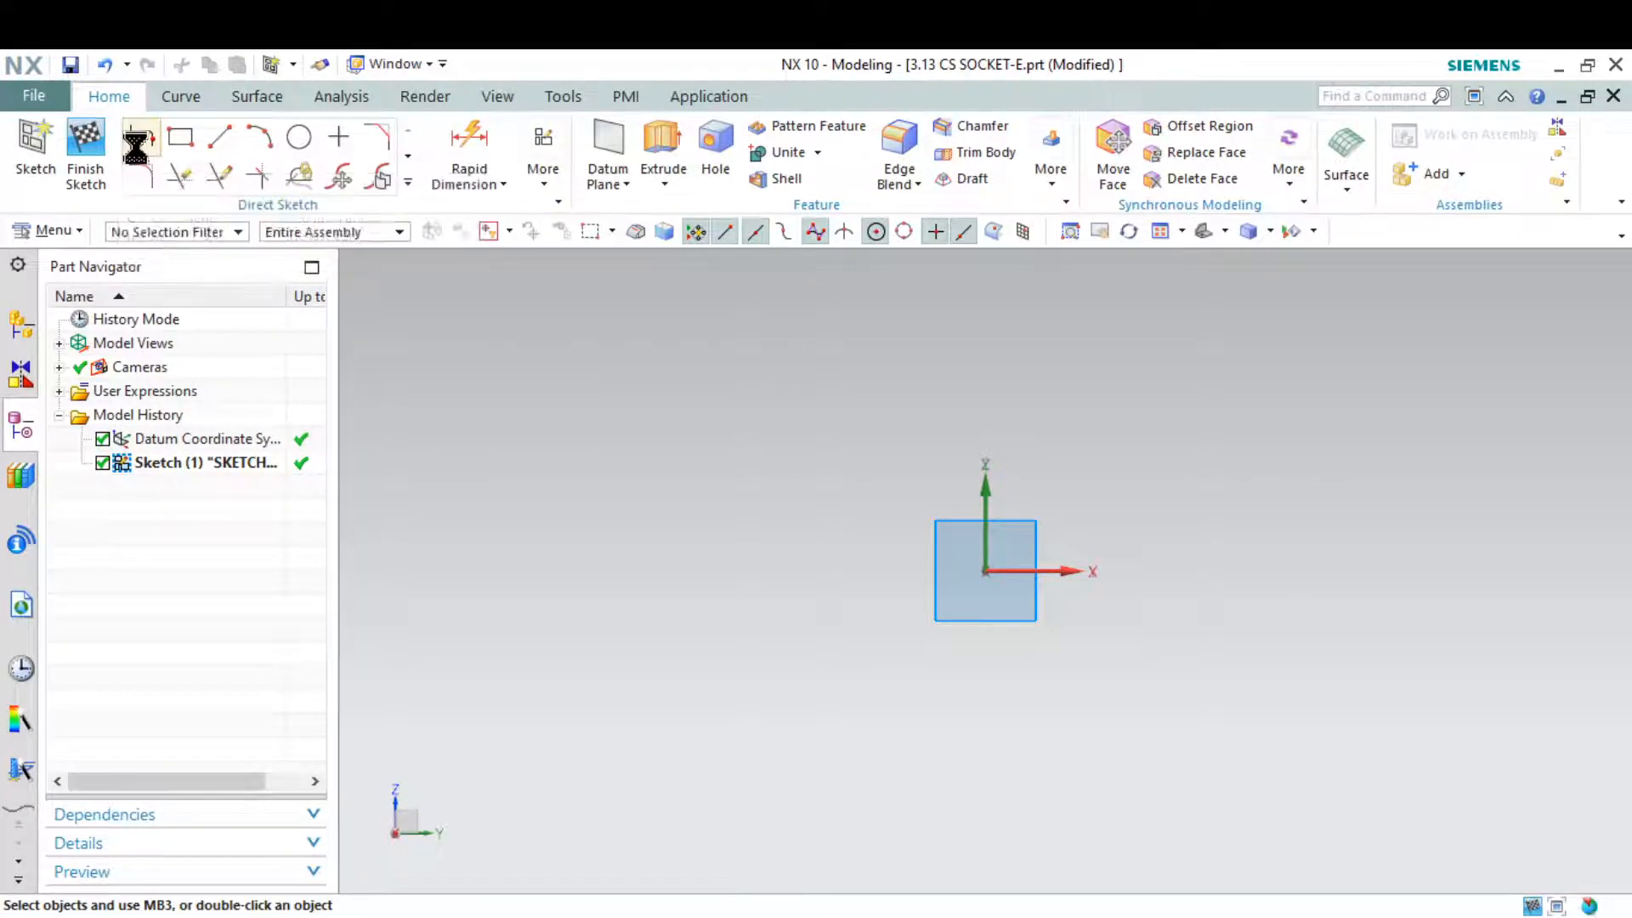
pyautogui.click(986, 572)
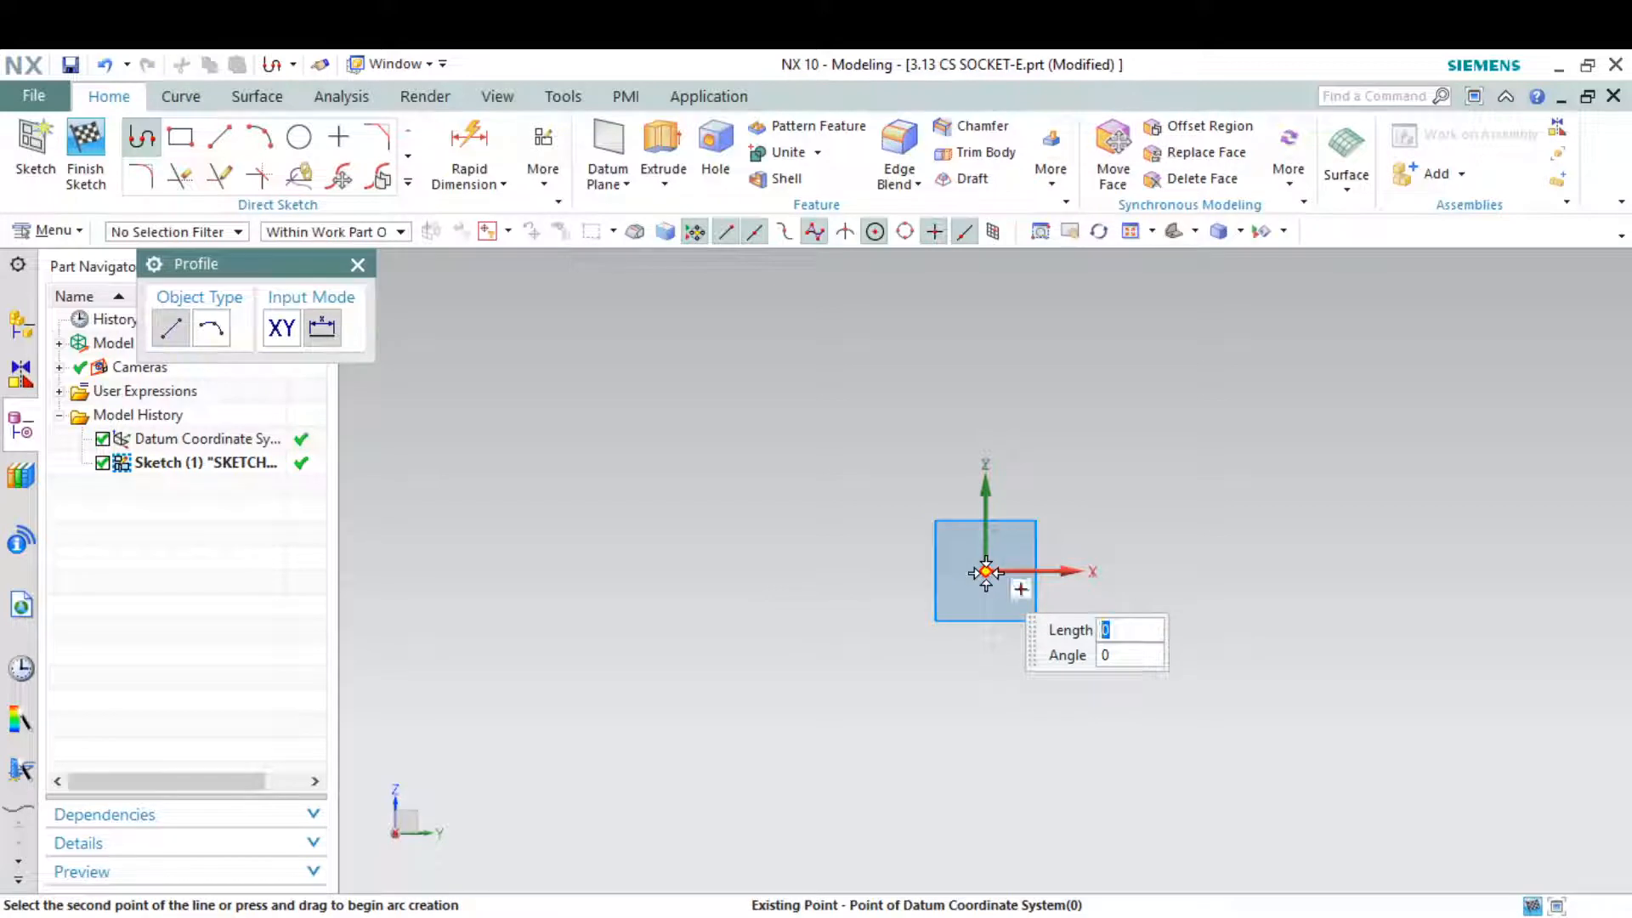
pyautogui.click(552, 575)
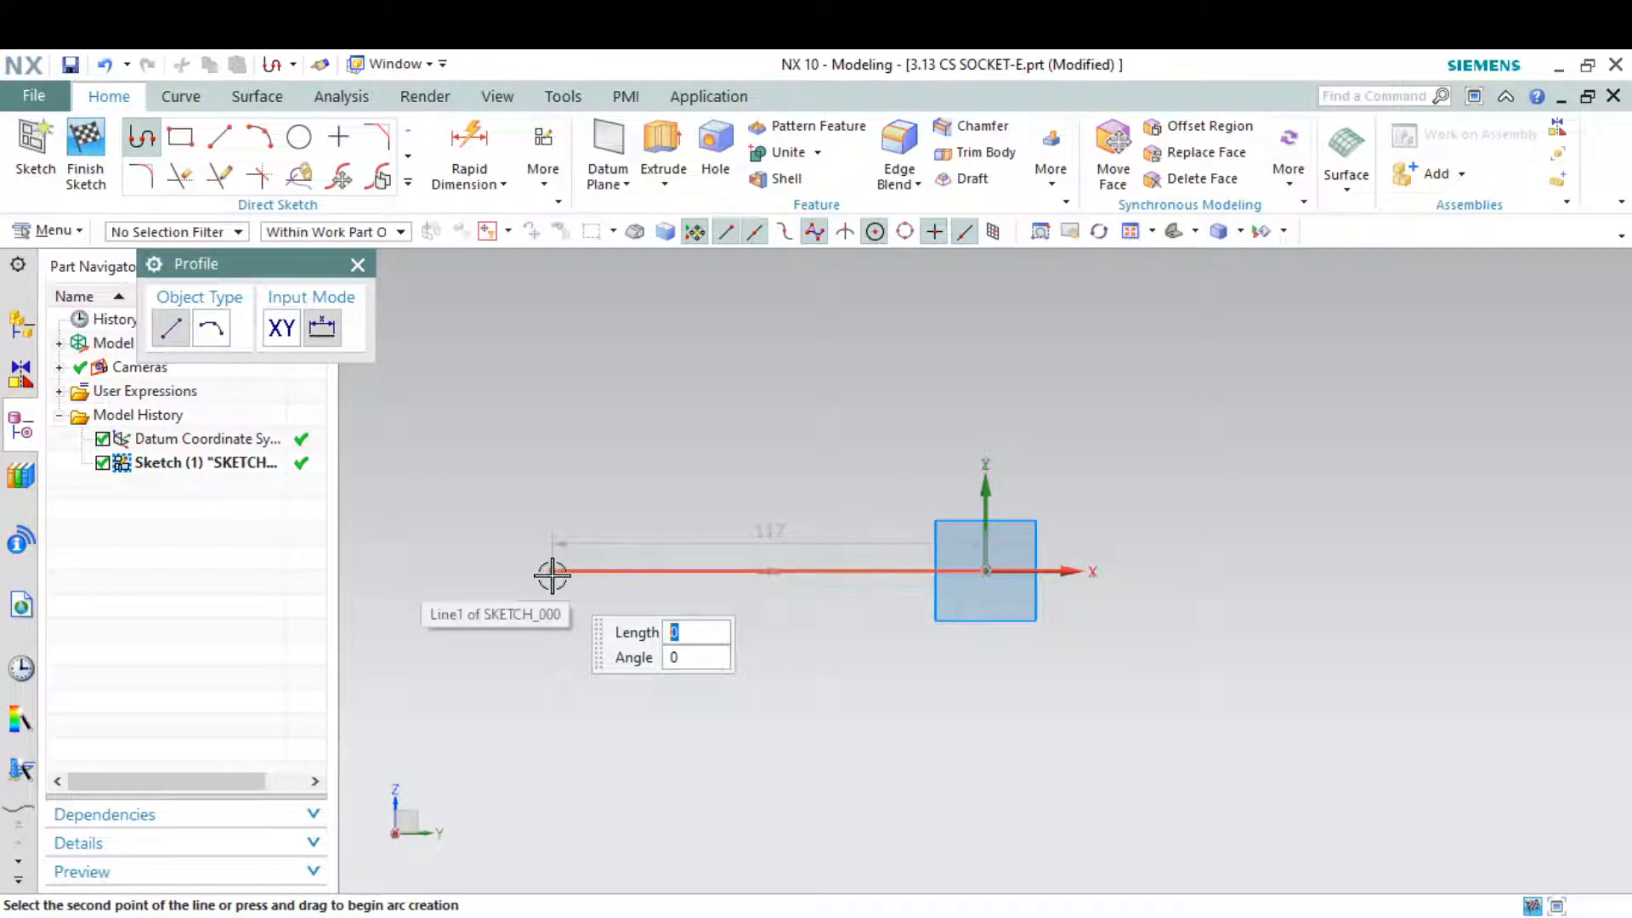
pyautogui.click(552, 488)
pyautogui.click(787, 489)
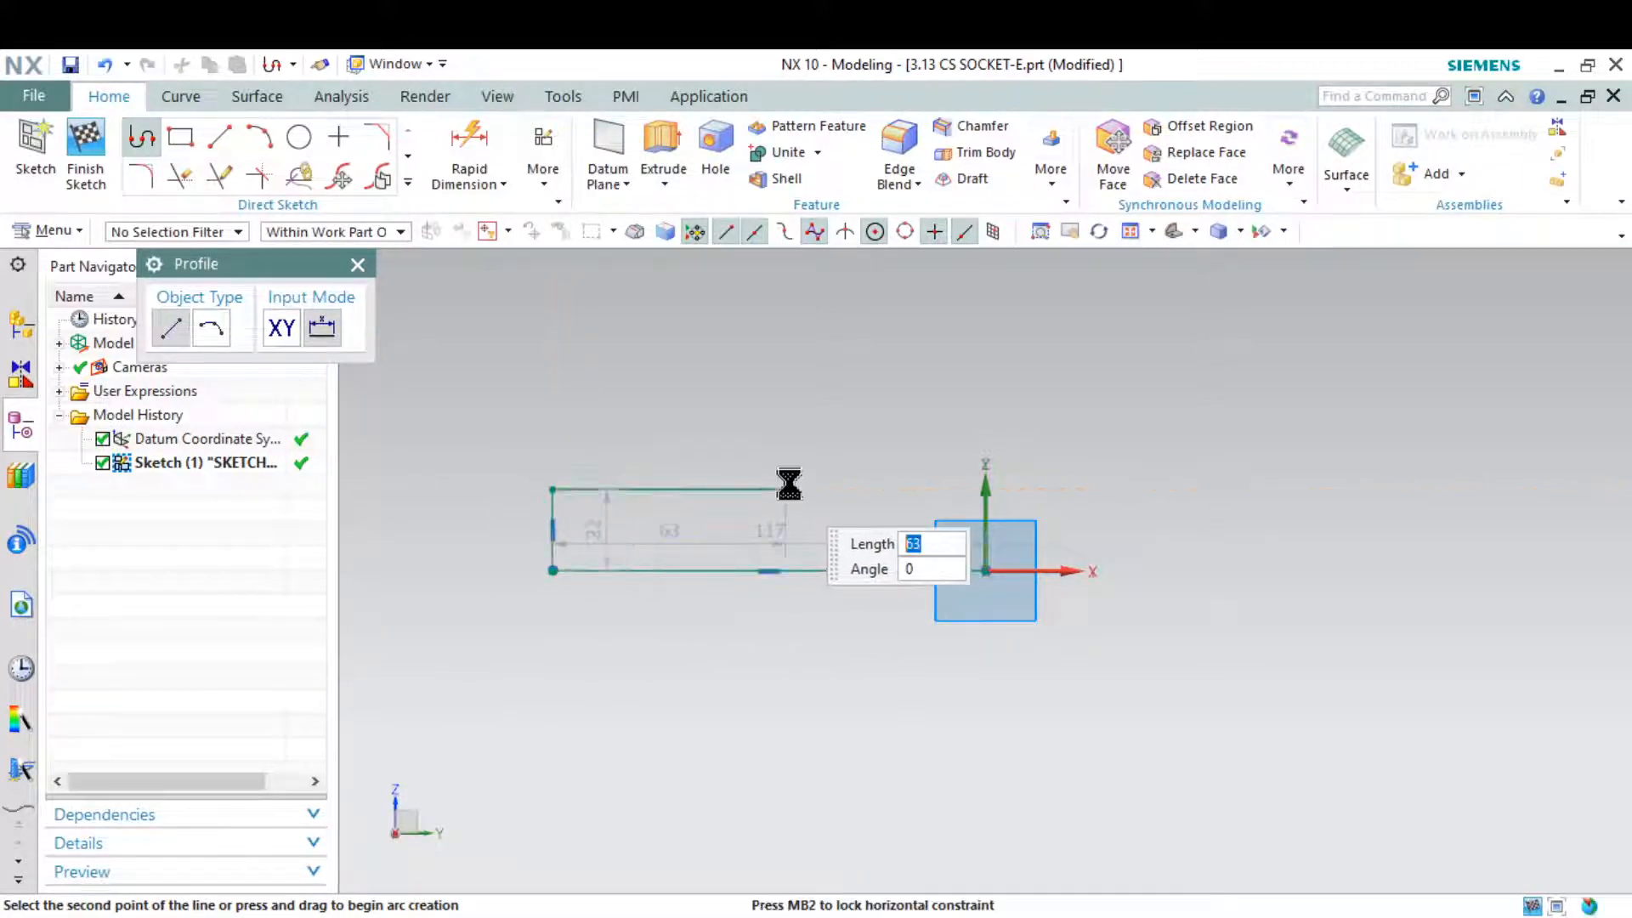
pyautogui.click(787, 293)
pyautogui.click(1030, 294)
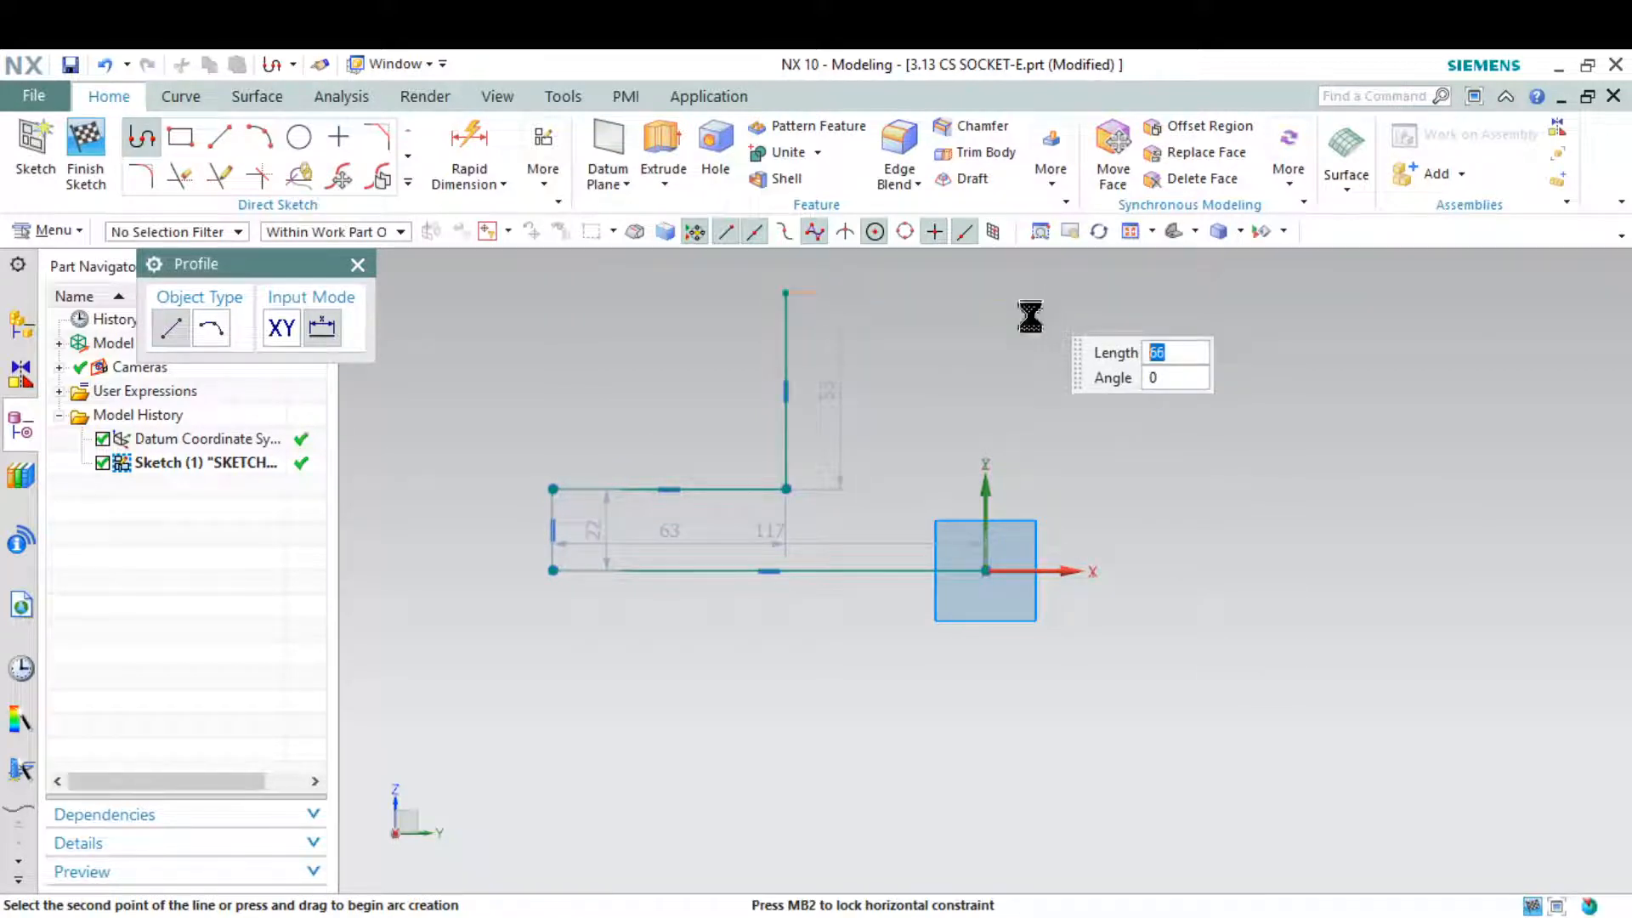
pyautogui.click(988, 570)
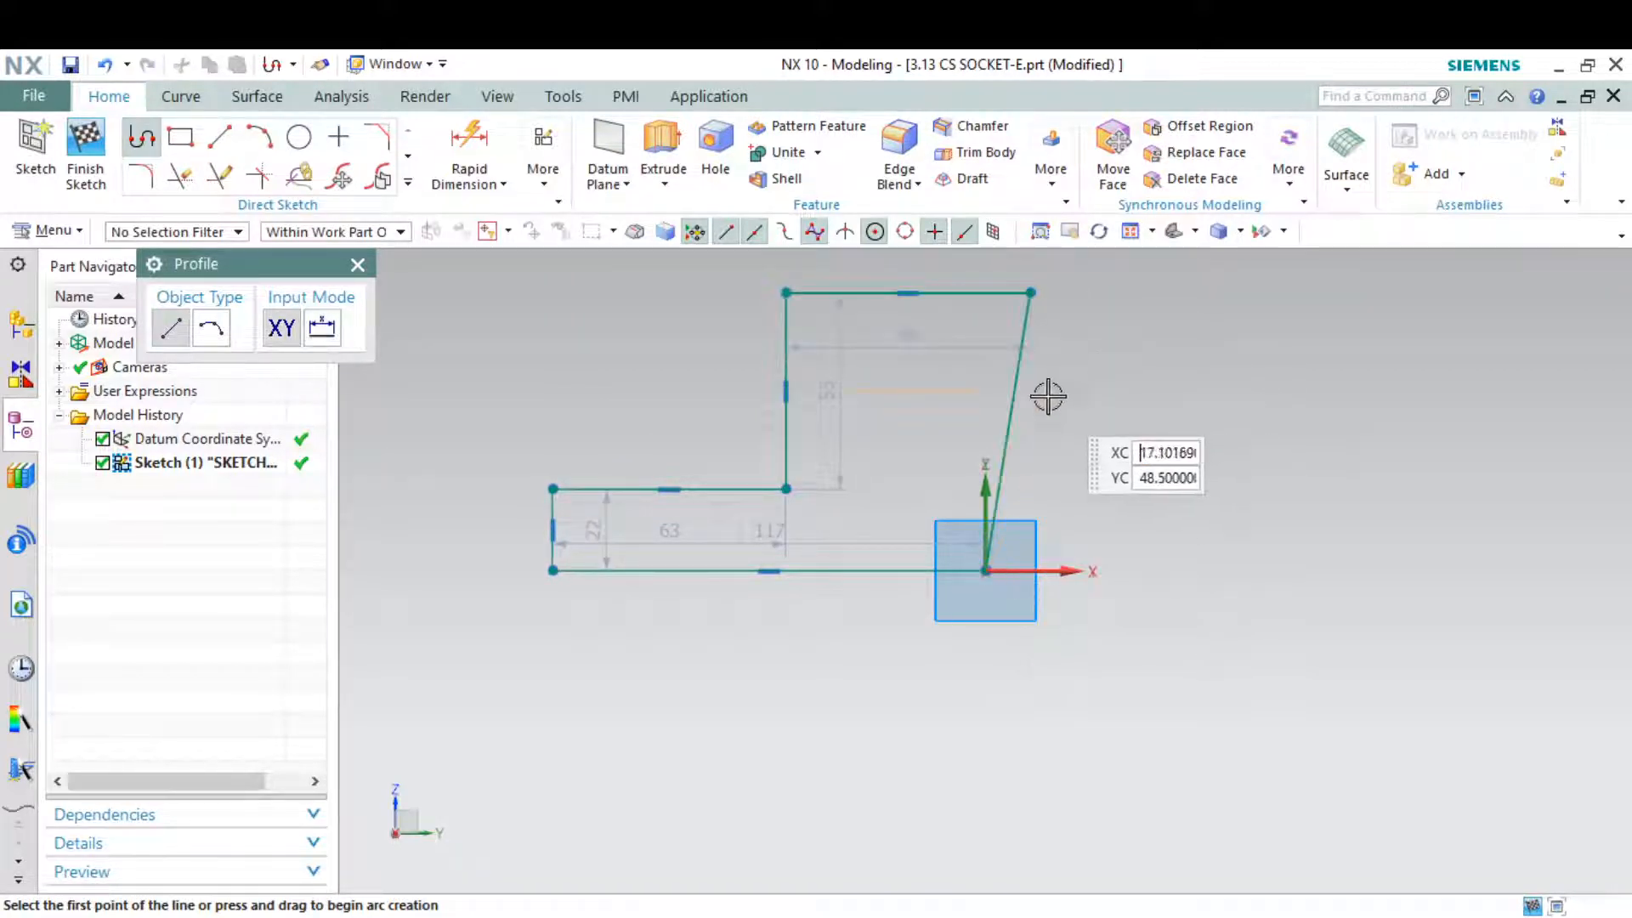
pyautogui.press('Escape')
# Step: Constrain the slanted closing line between the profile's upper corner and the origin to be vertical
pyautogui.click(1020, 387)
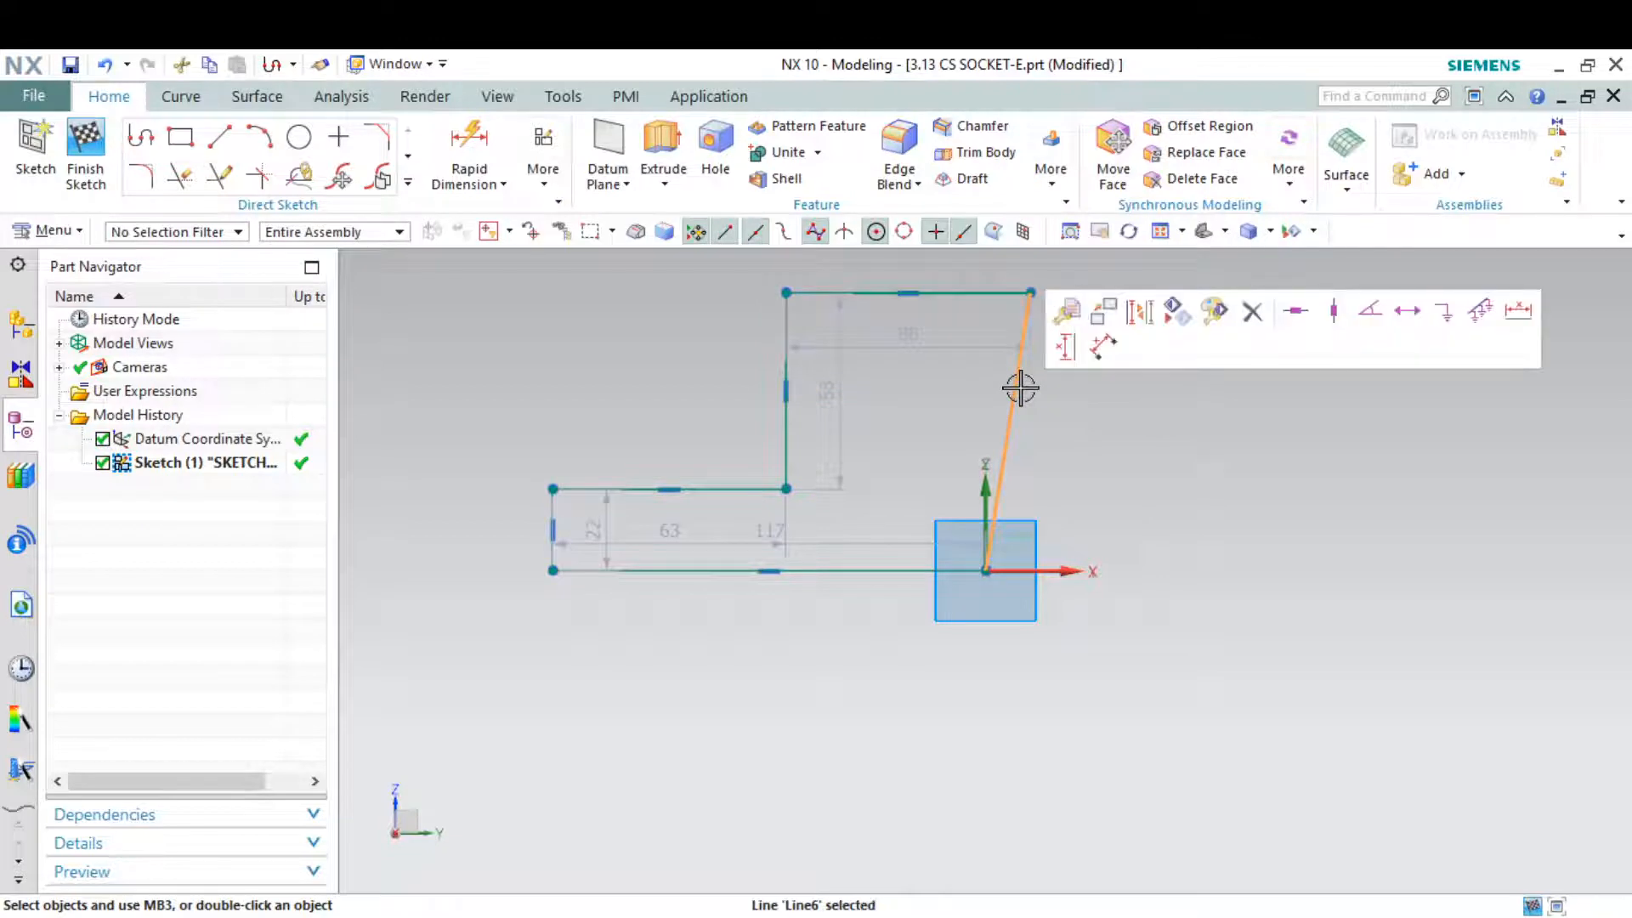
pyautogui.rightClick(1020, 388)
pyautogui.press('Escape')
pyautogui.click(1020, 388)
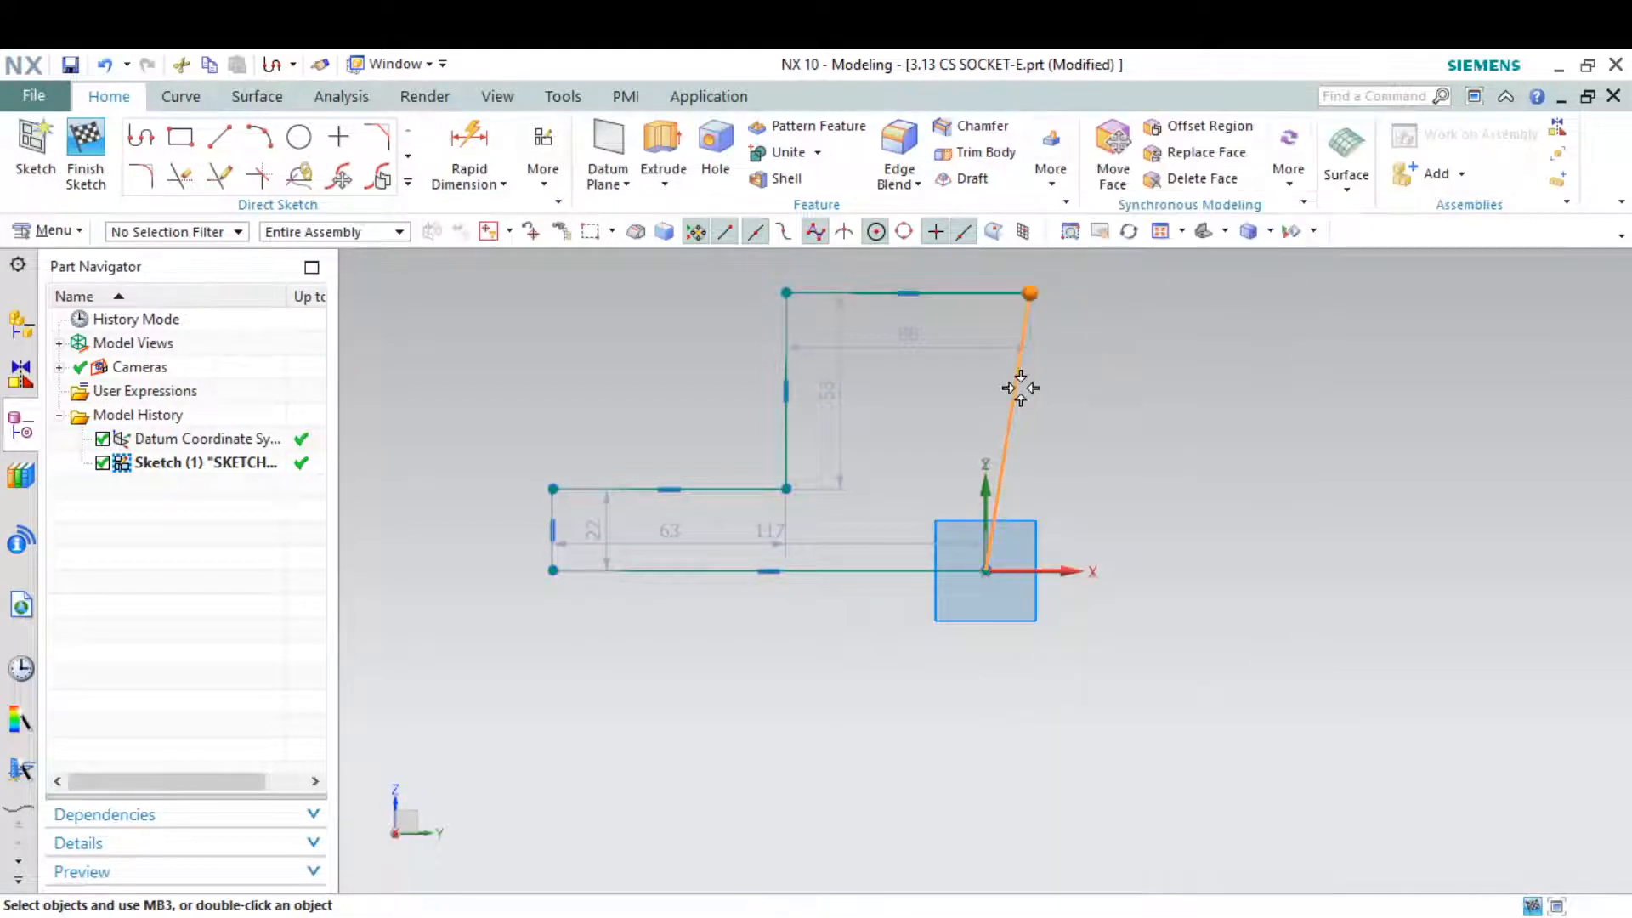
pyautogui.press('Escape')
pyautogui.click(1014, 390)
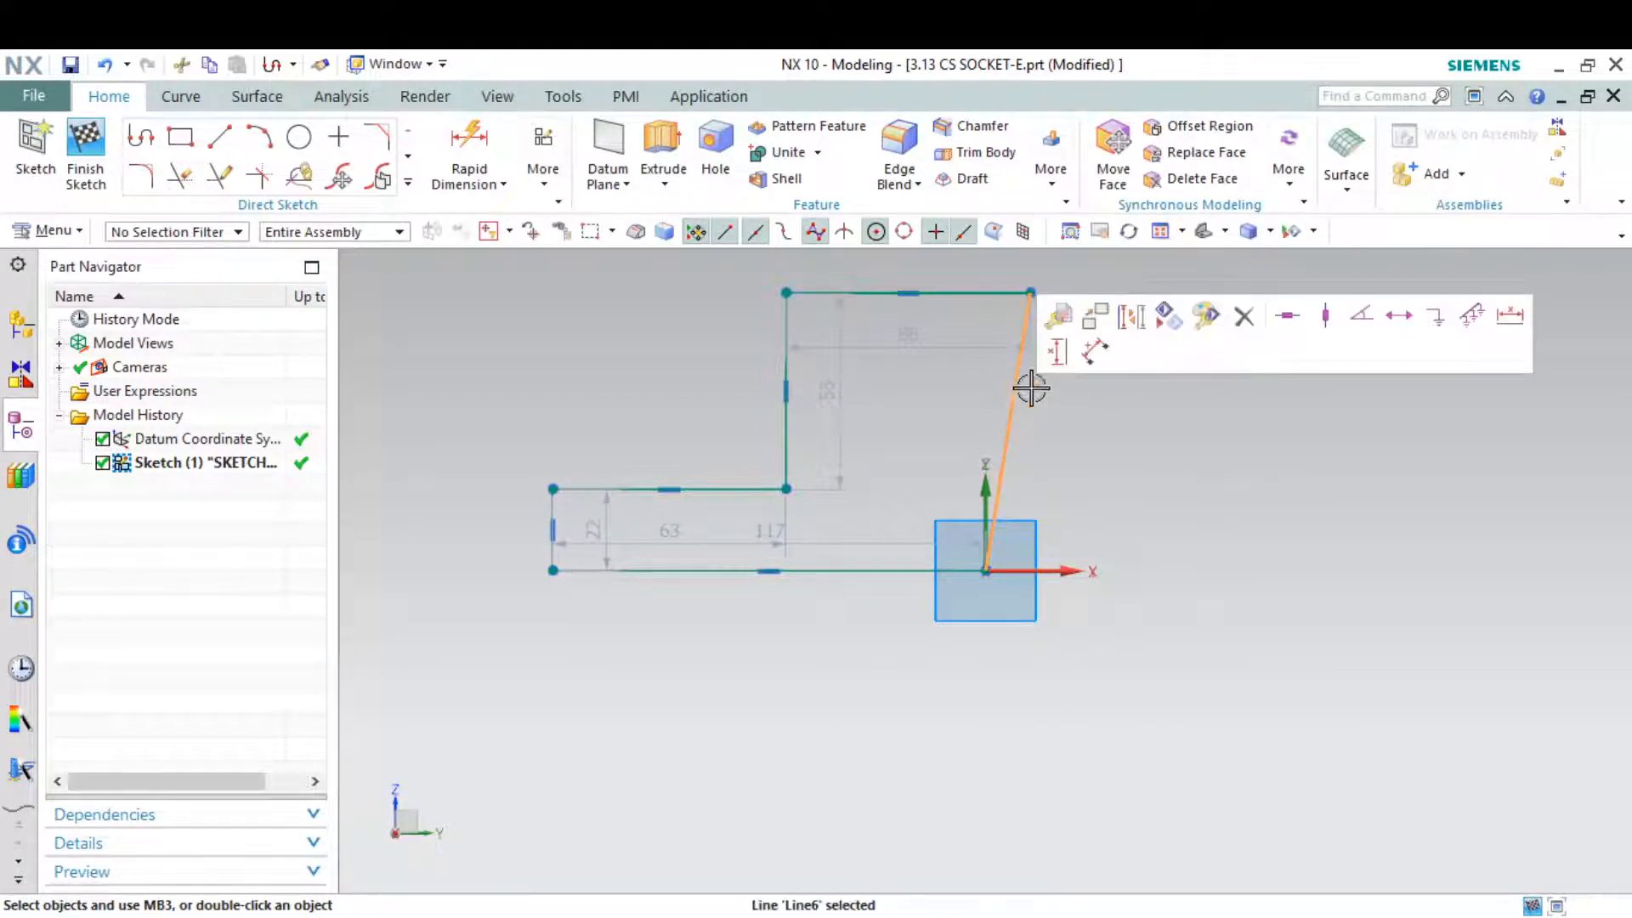
pyautogui.click(1326, 317)
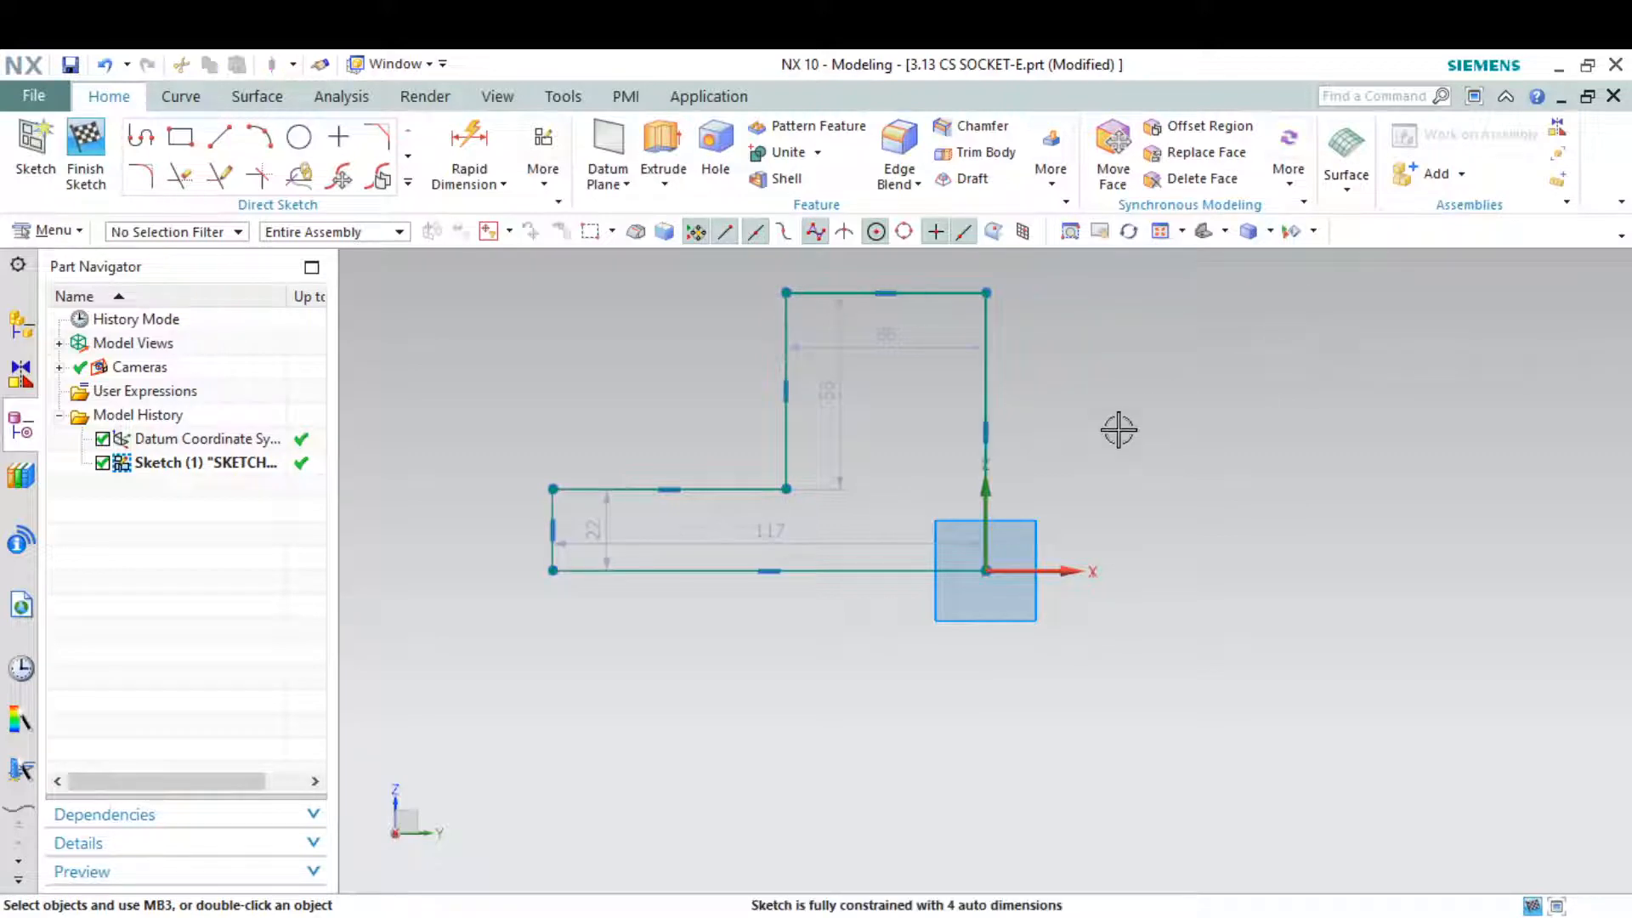
# Step: Consult the drawing image for the block's length and set the horizontal width of the profile's tall part to 64 mm
pyautogui.hotkey('alt', 'Tab')
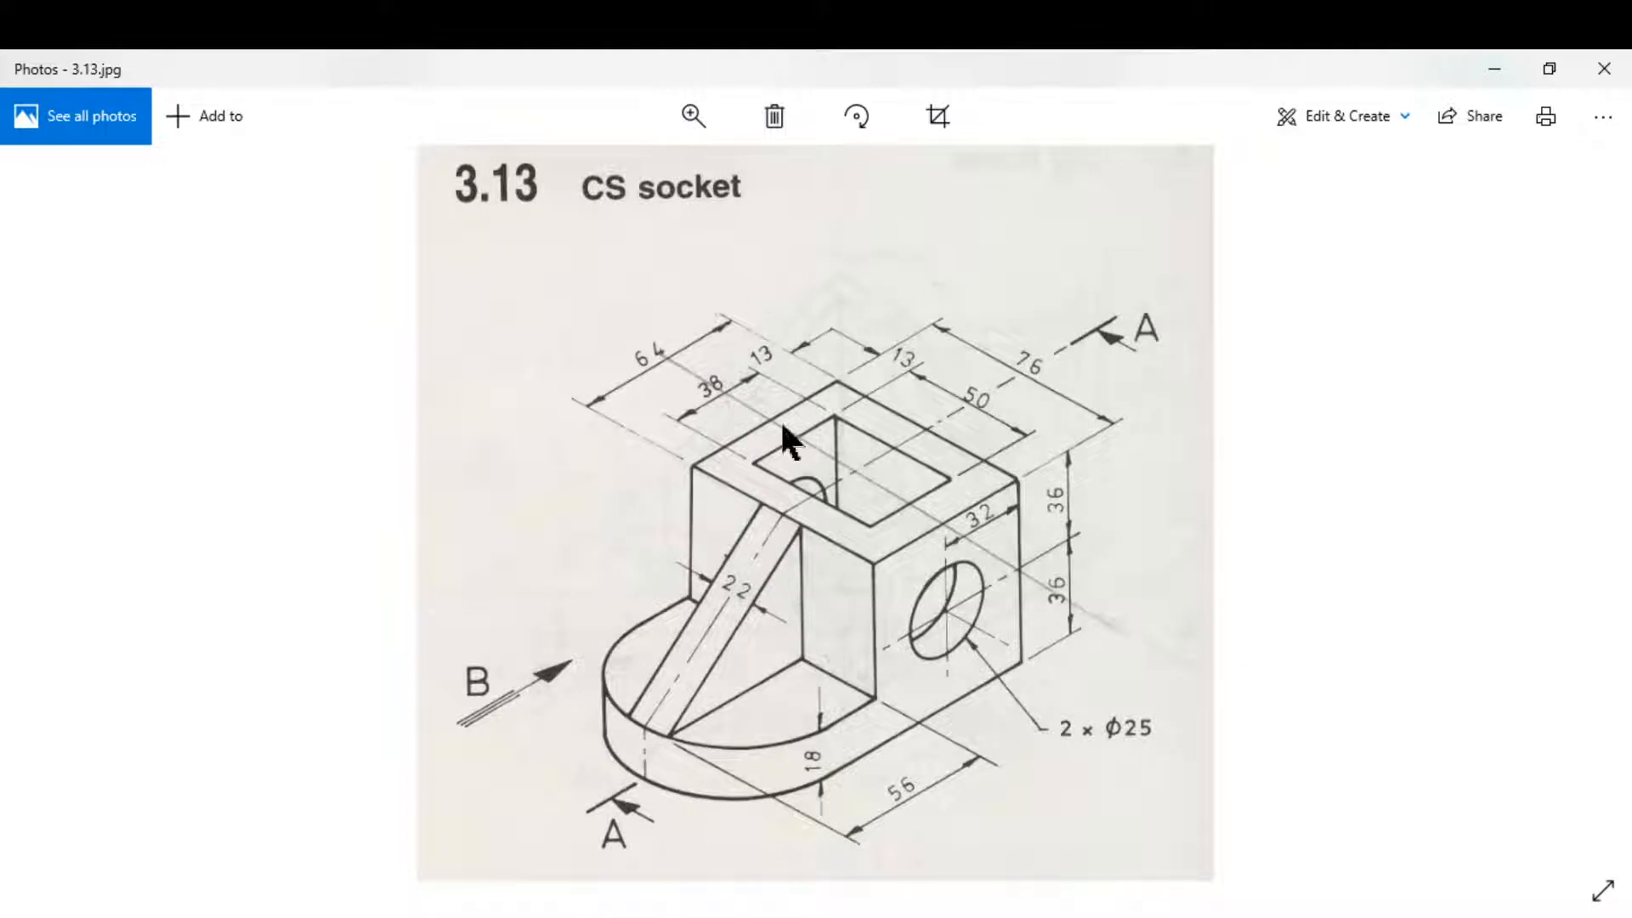
pyautogui.click(1492, 66)
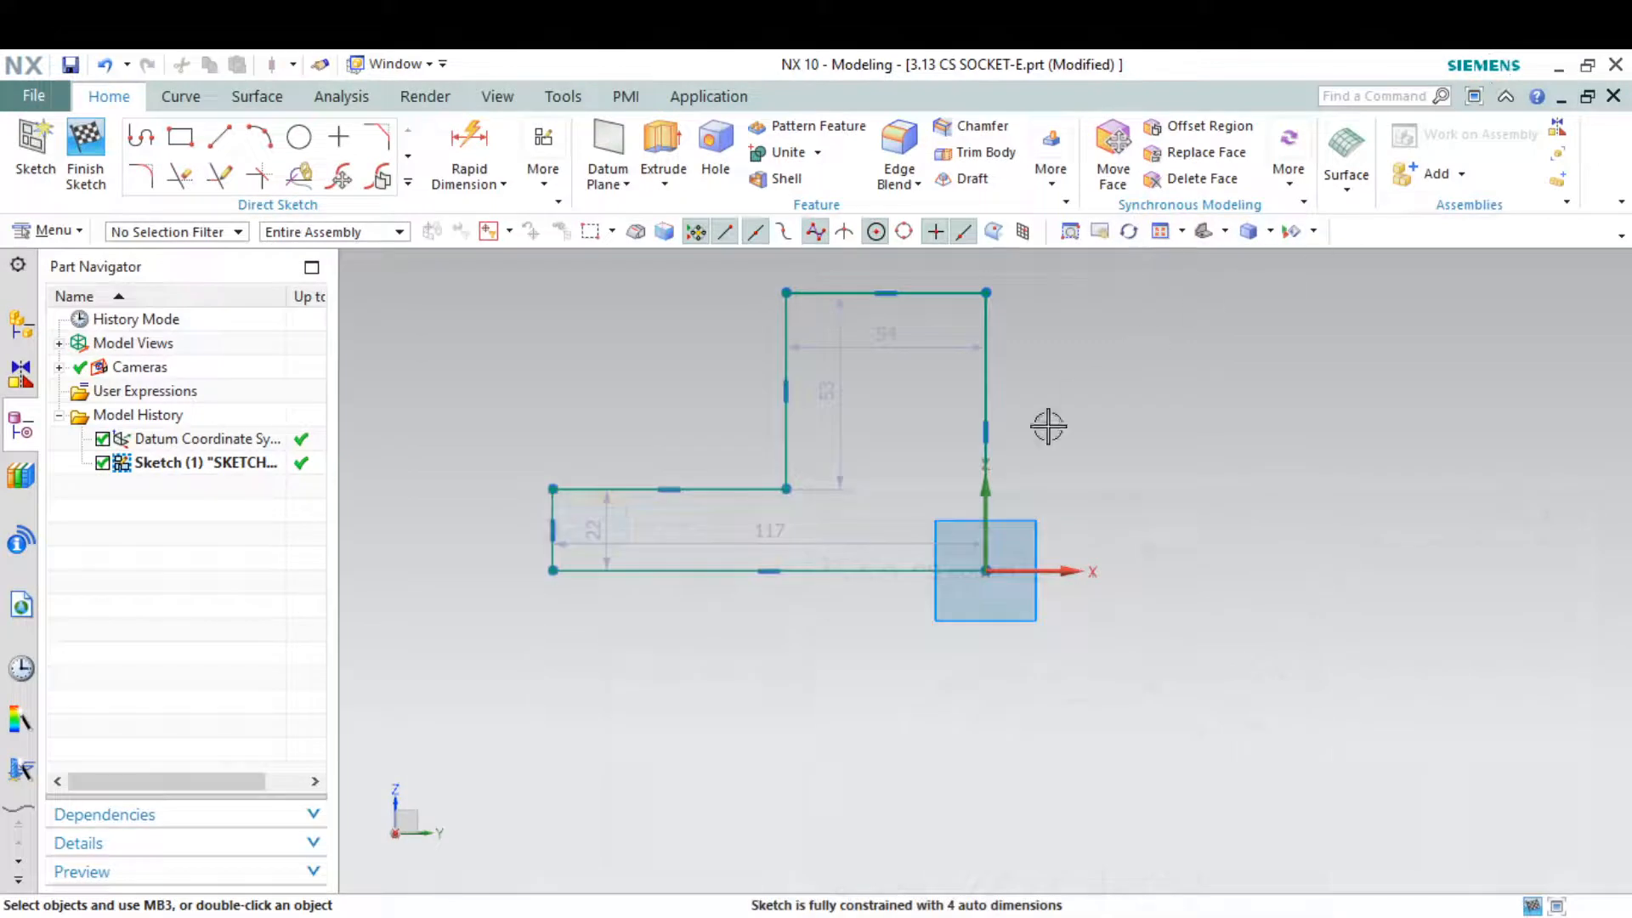
pyautogui.click(887, 297)
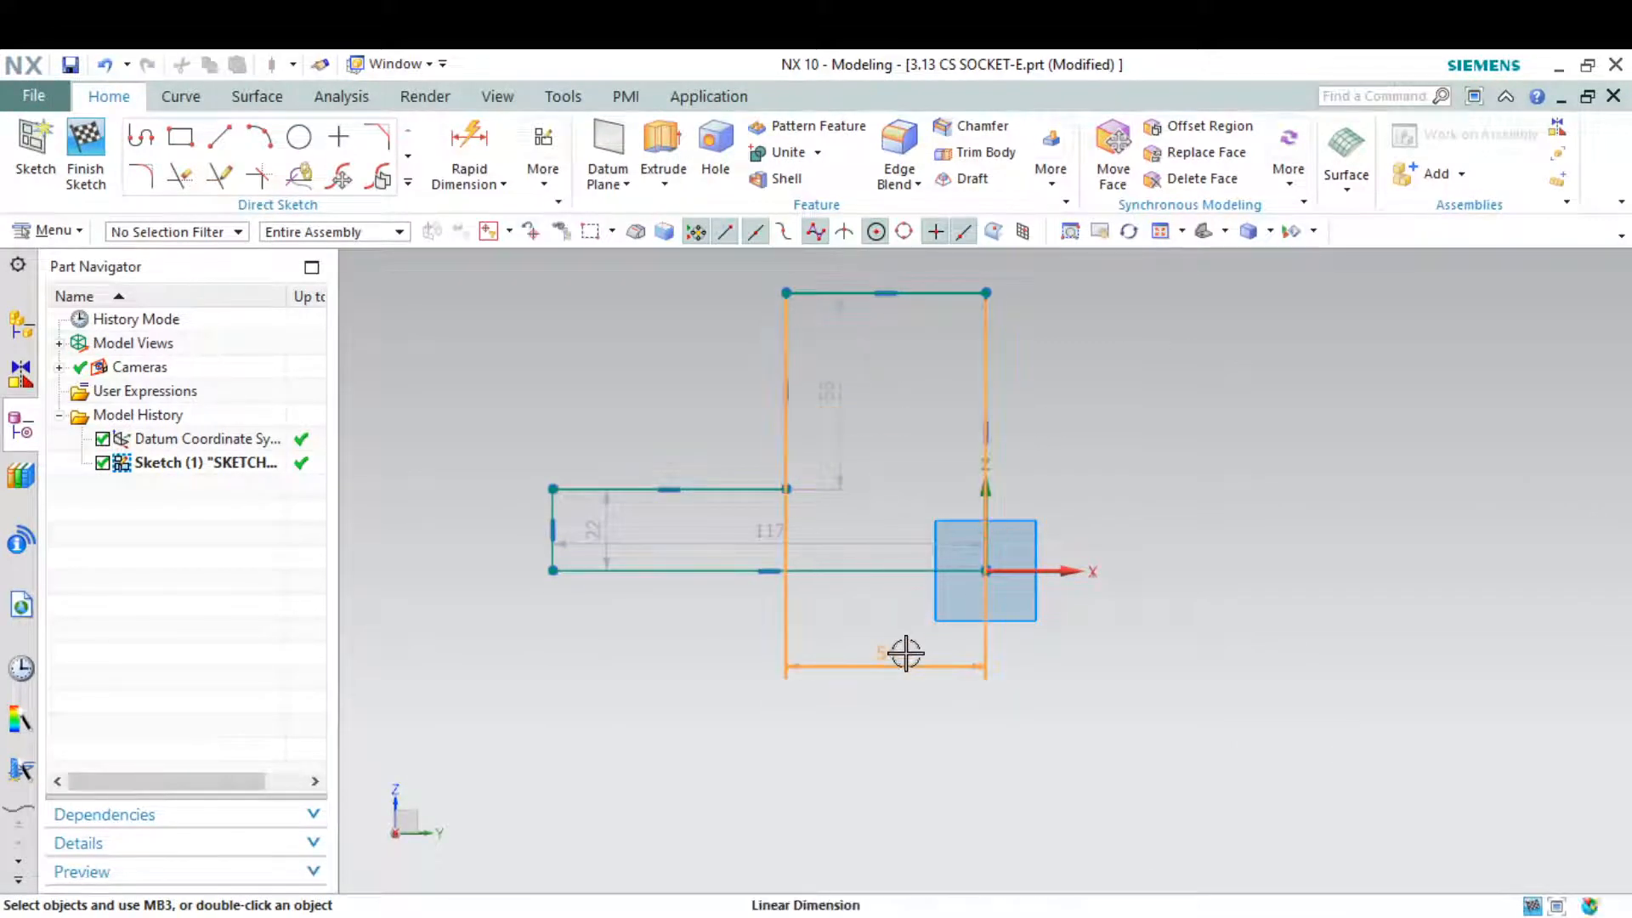
pyautogui.click(904, 656)
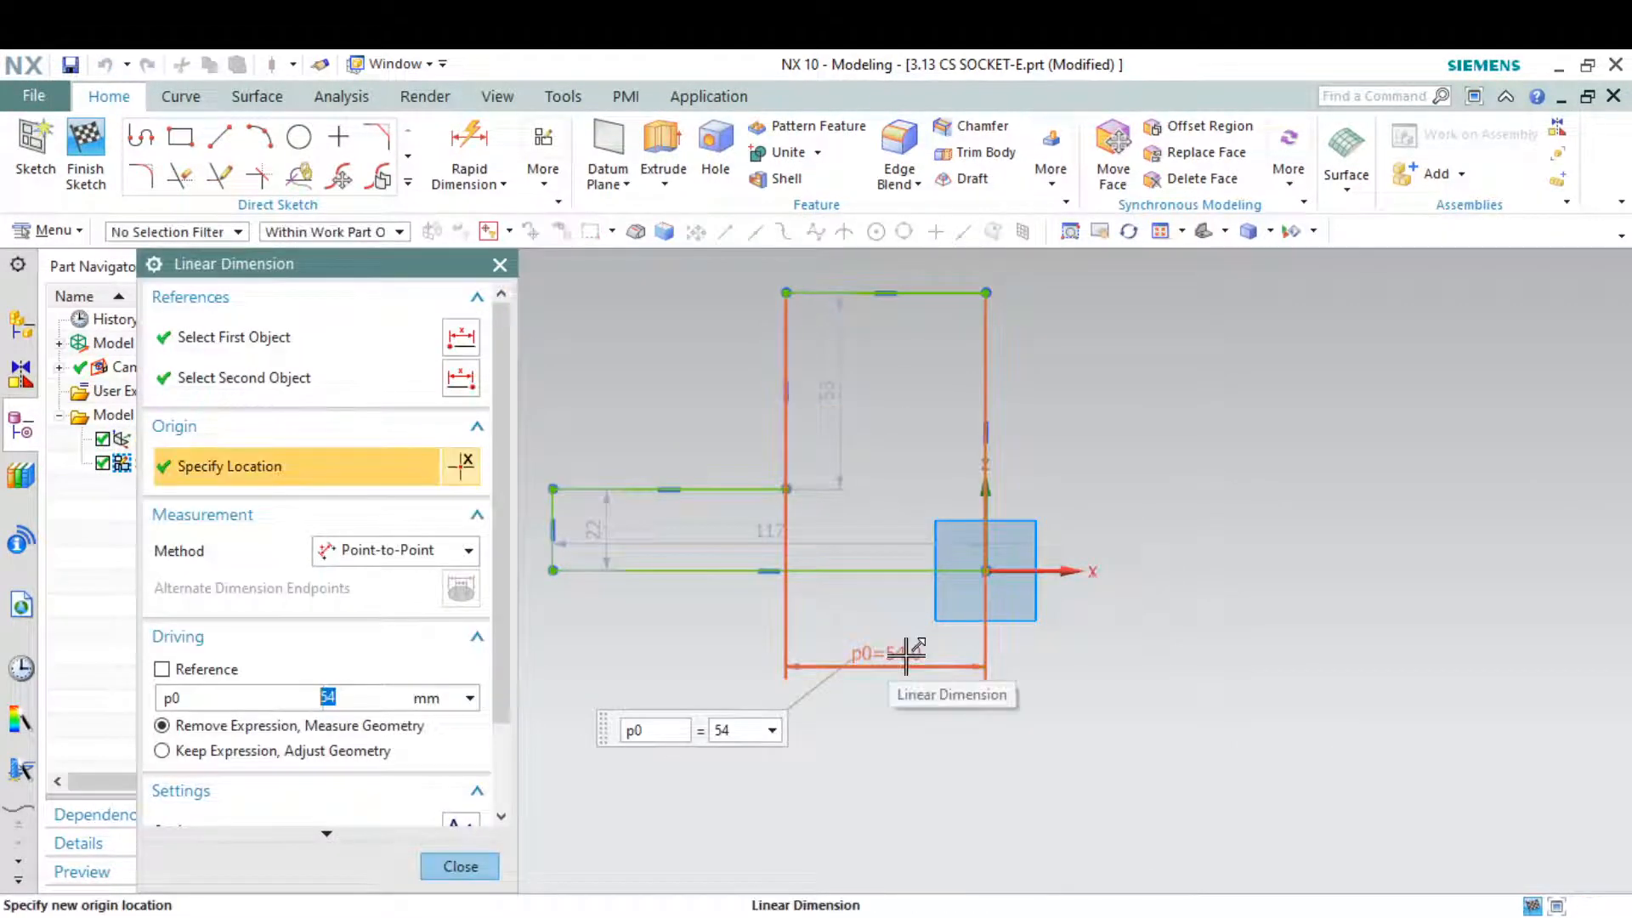
pyautogui.write('64')
pyautogui.press('Return')
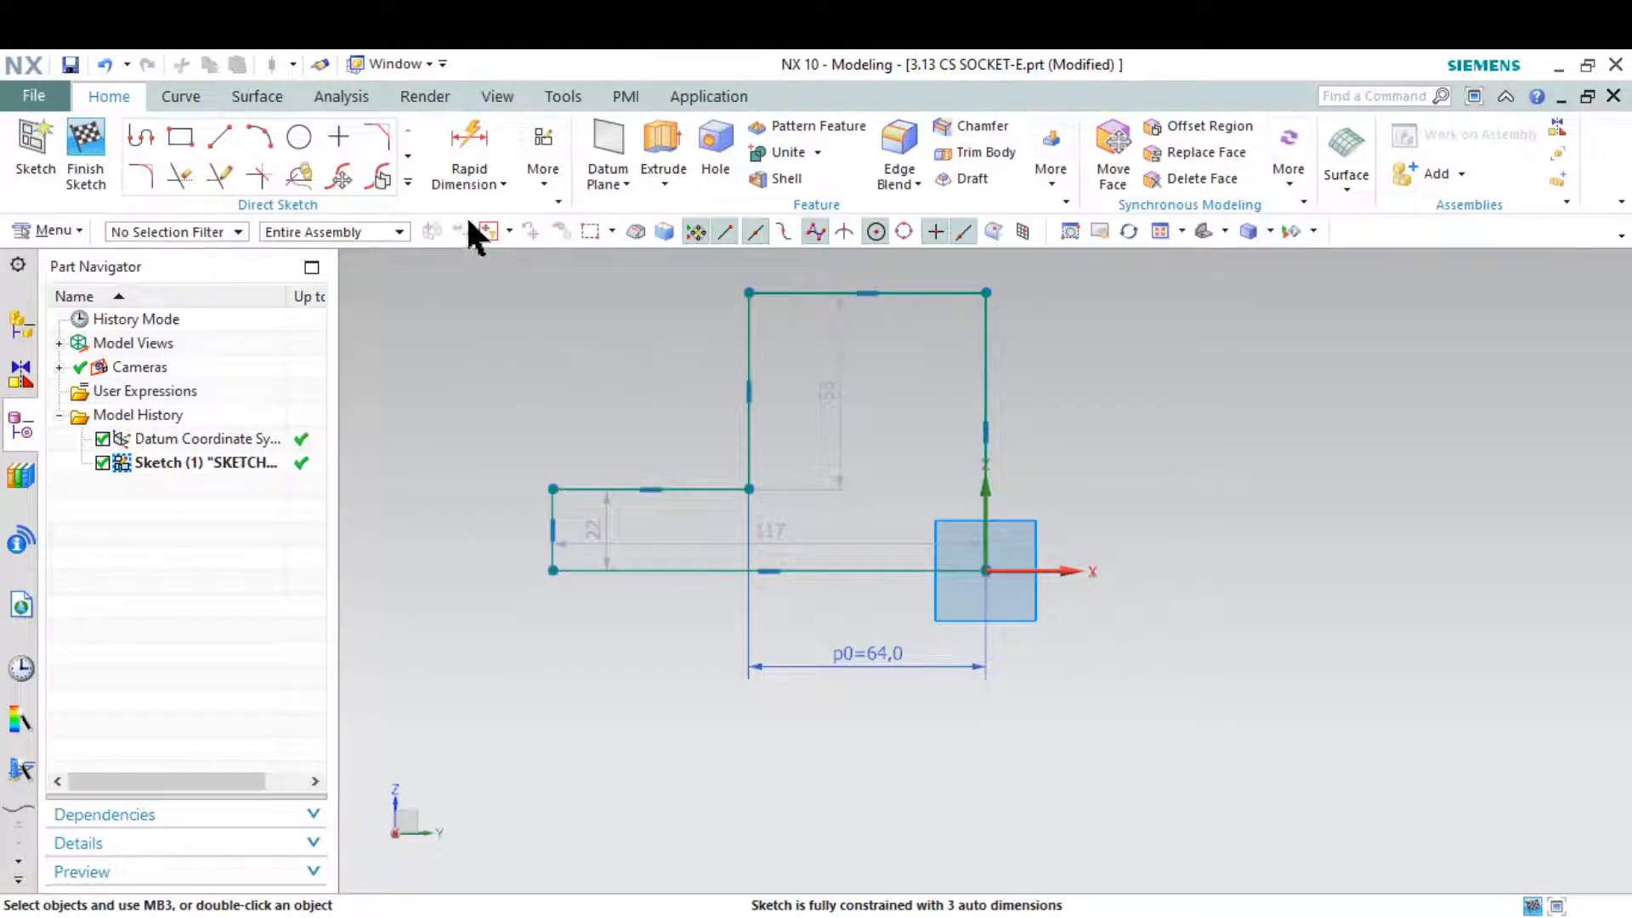
# Step: Consult the drawing image for the base's projection and dimension the low step's horizontal length as 56 mm
pyautogui.click(1088, 916)
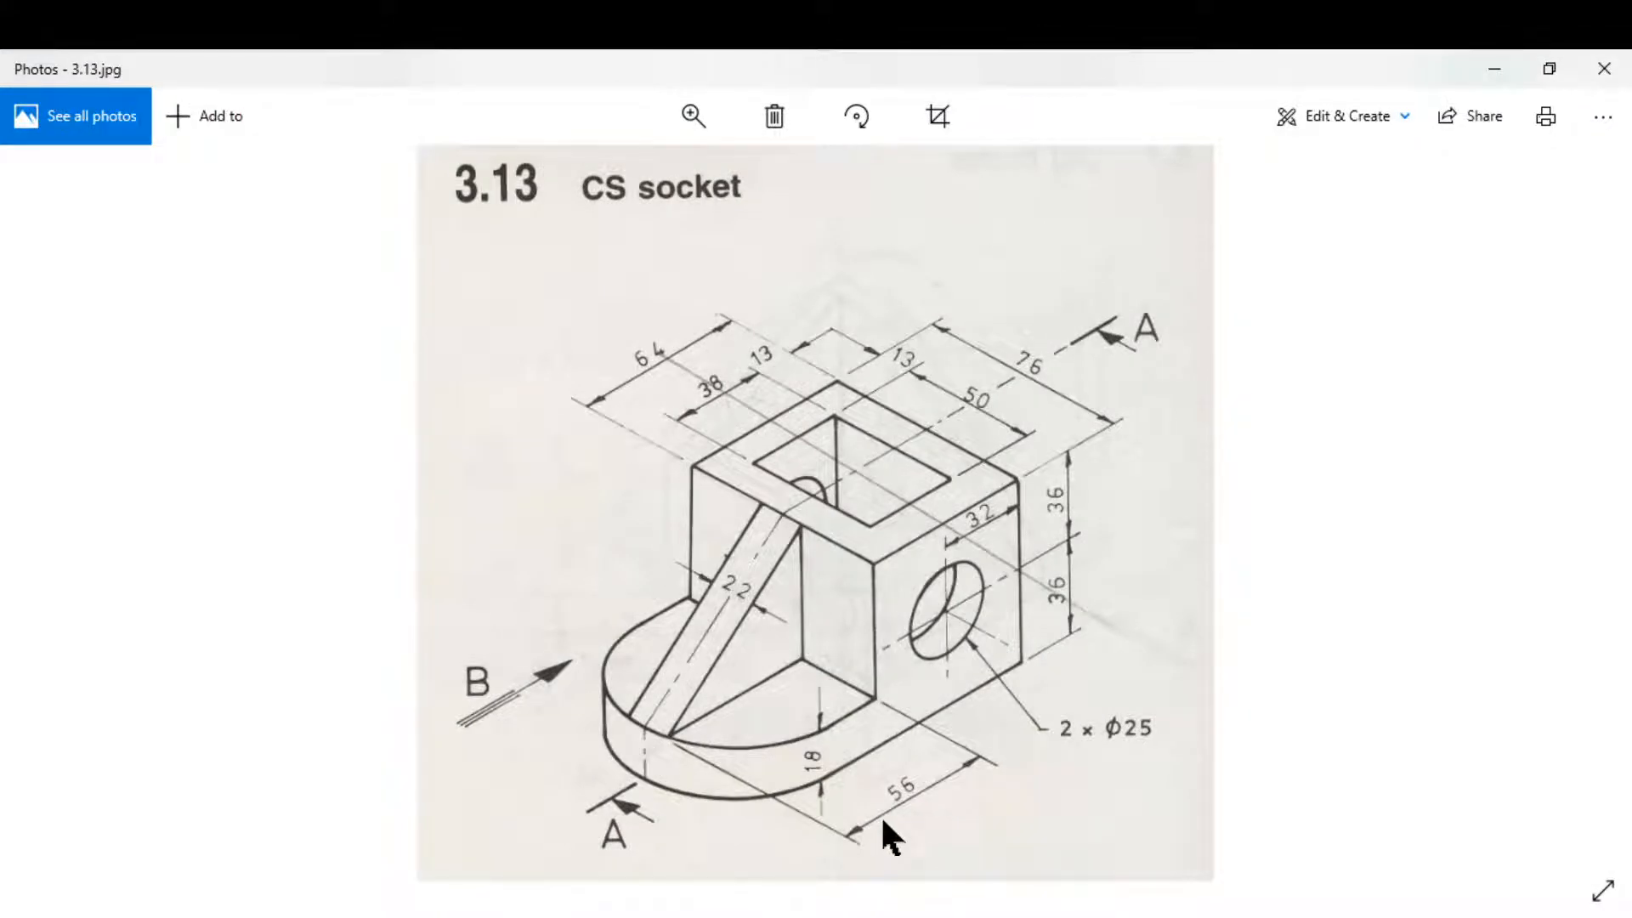
pyautogui.click(1492, 68)
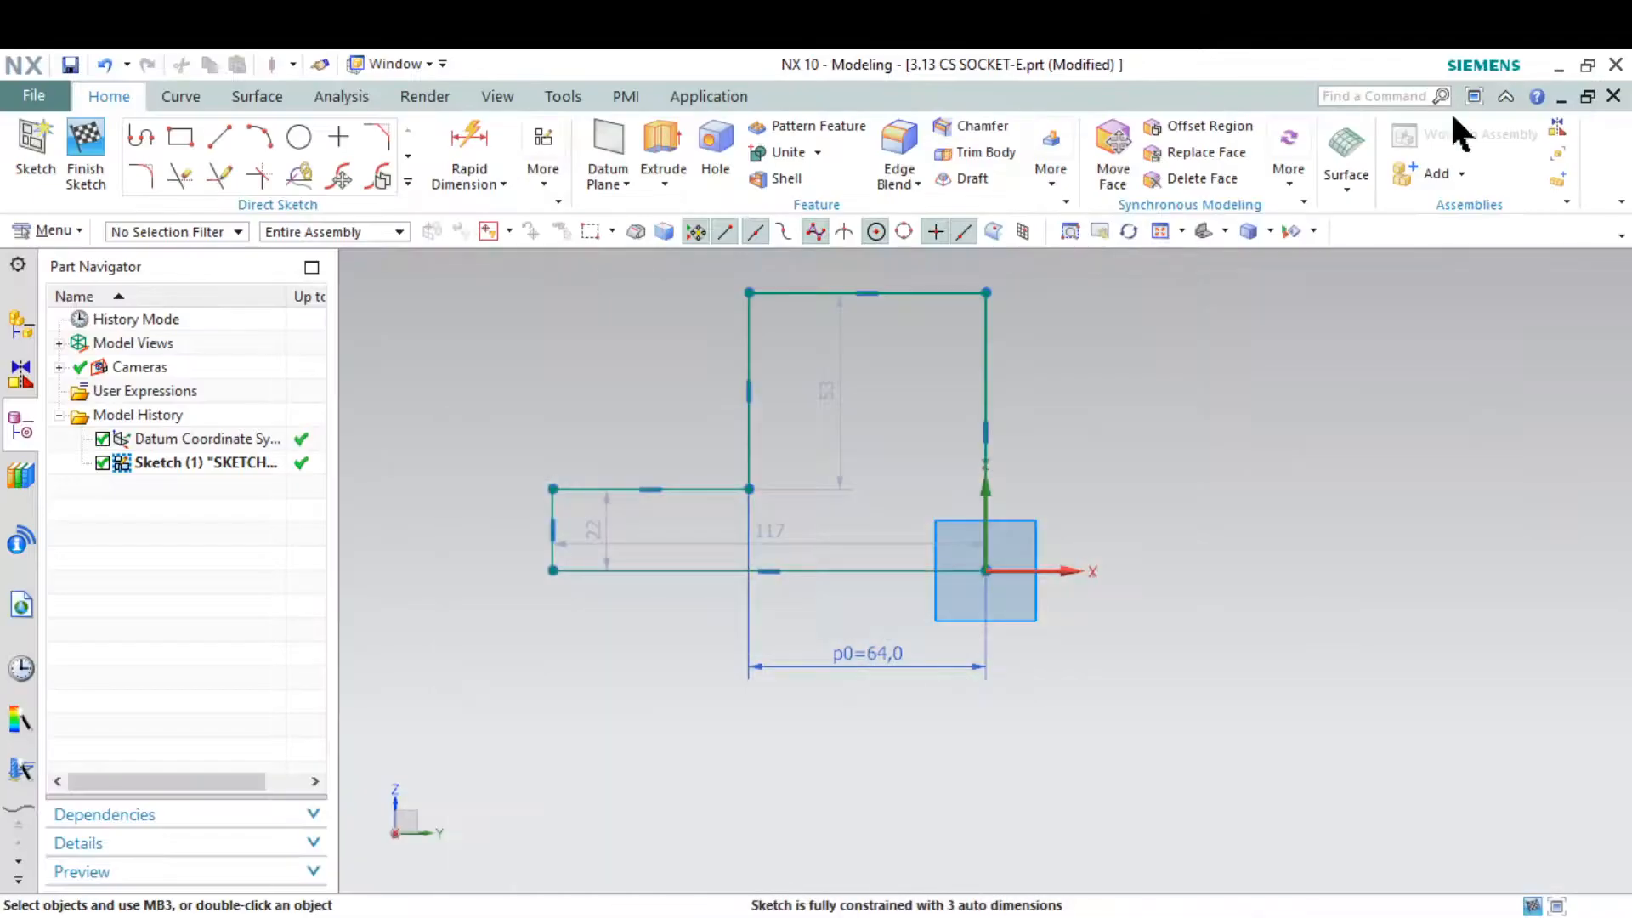
pyautogui.click(447, 129)
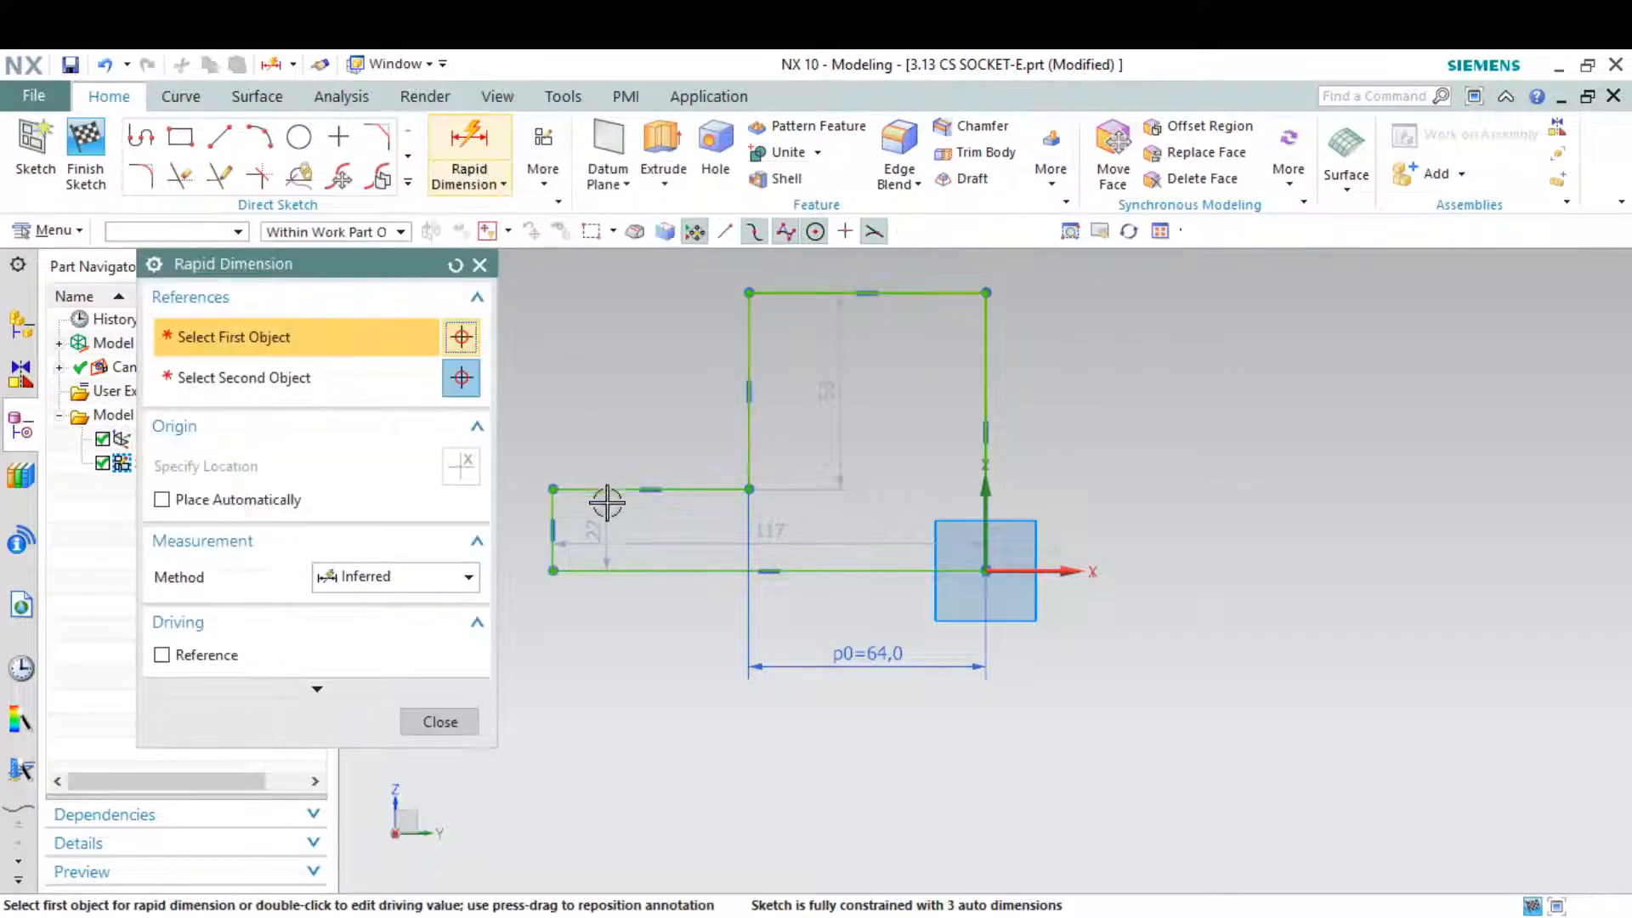
pyautogui.click(557, 502)
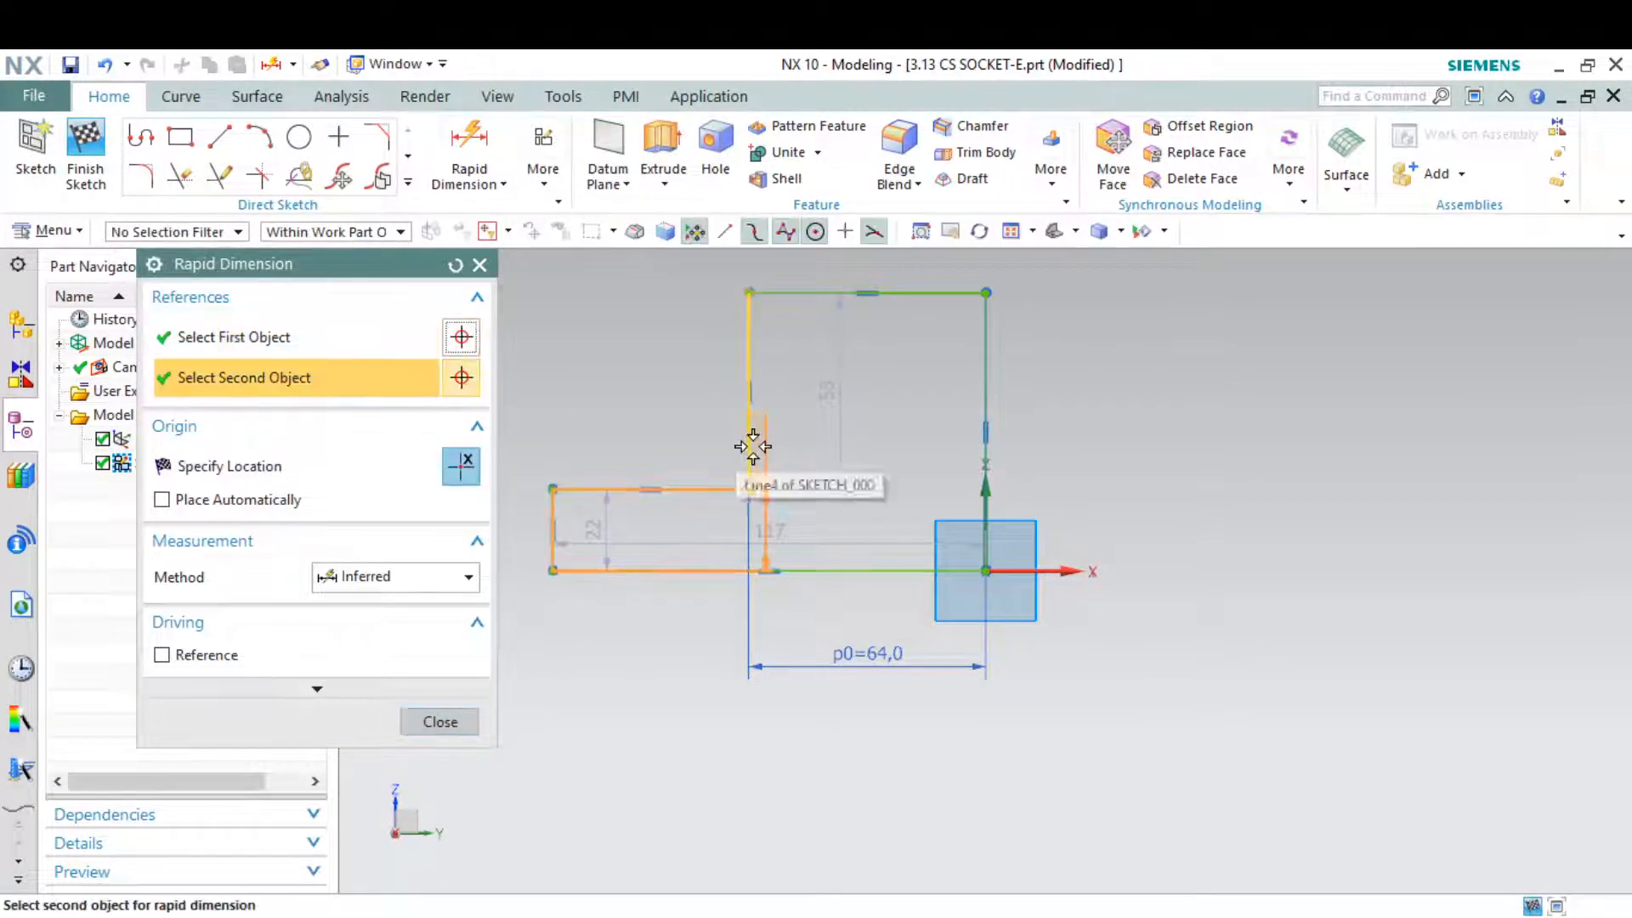
pyautogui.click(753, 446)
pyautogui.click(643, 668)
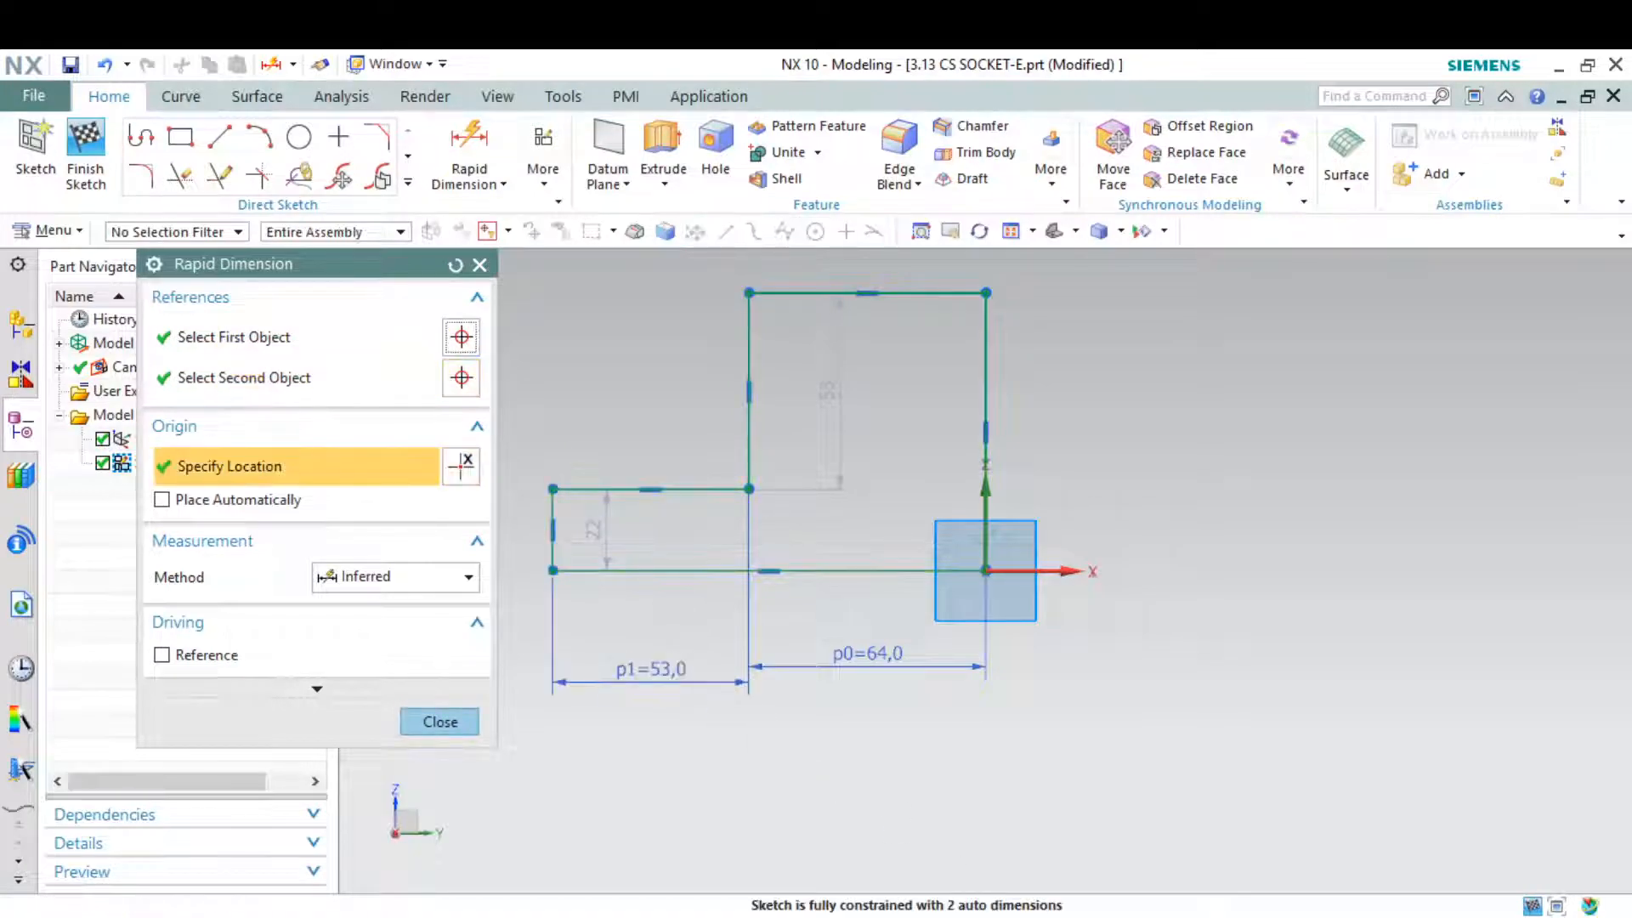
pyautogui.hotkey('alt', 'Tab')
pyautogui.hotkey('alt', 'Tab')
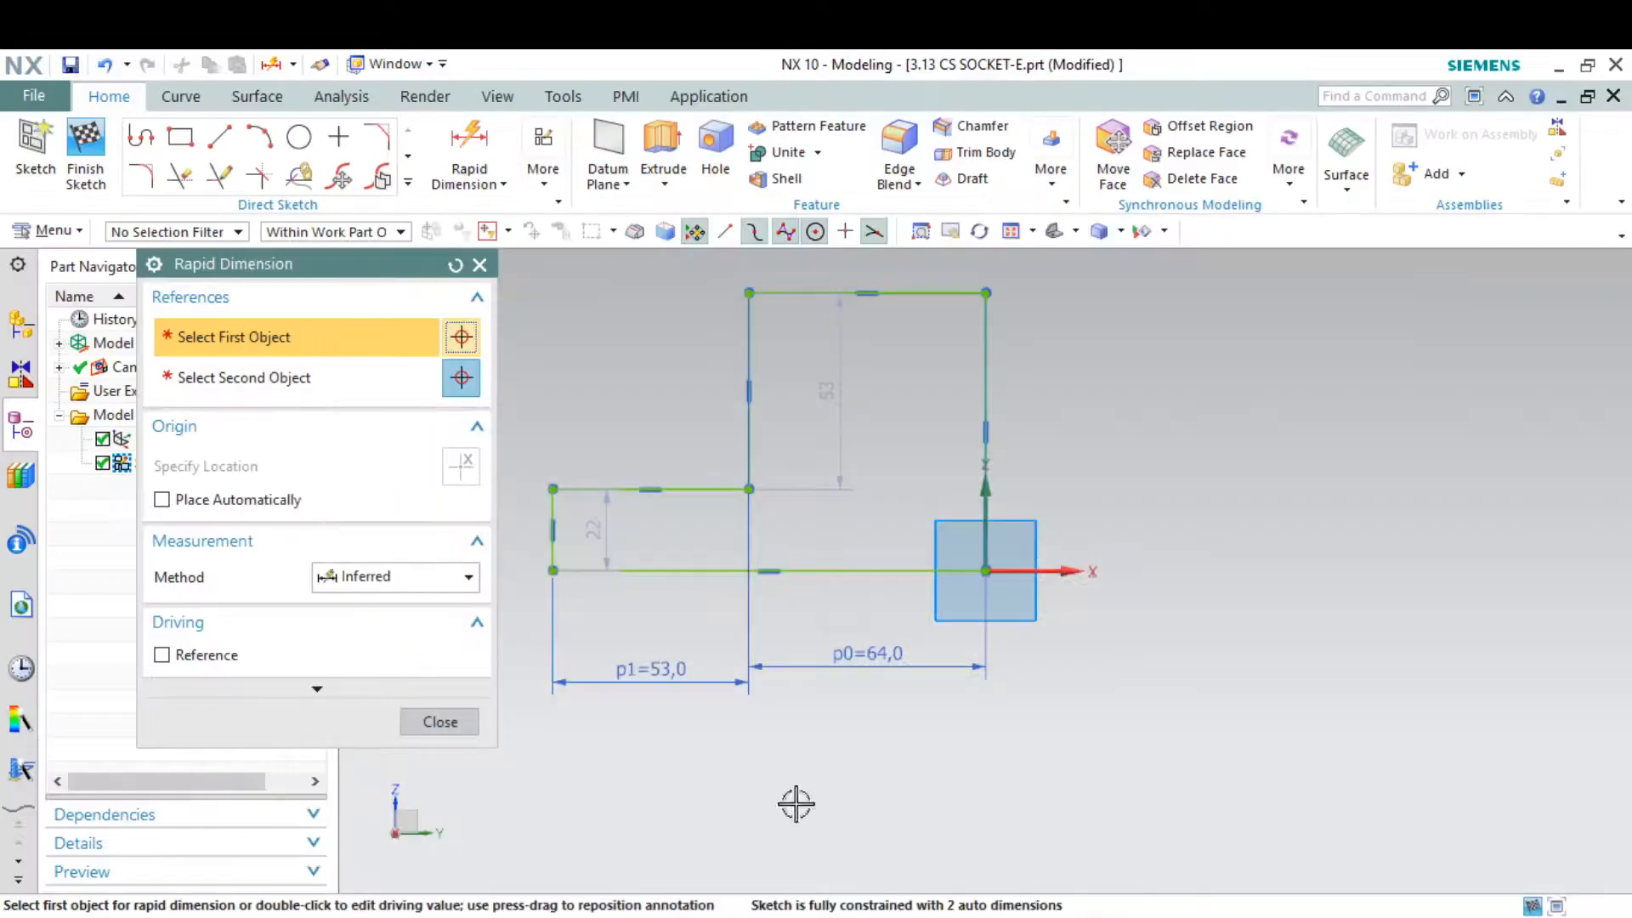
pyautogui.doubleClick(659, 672)
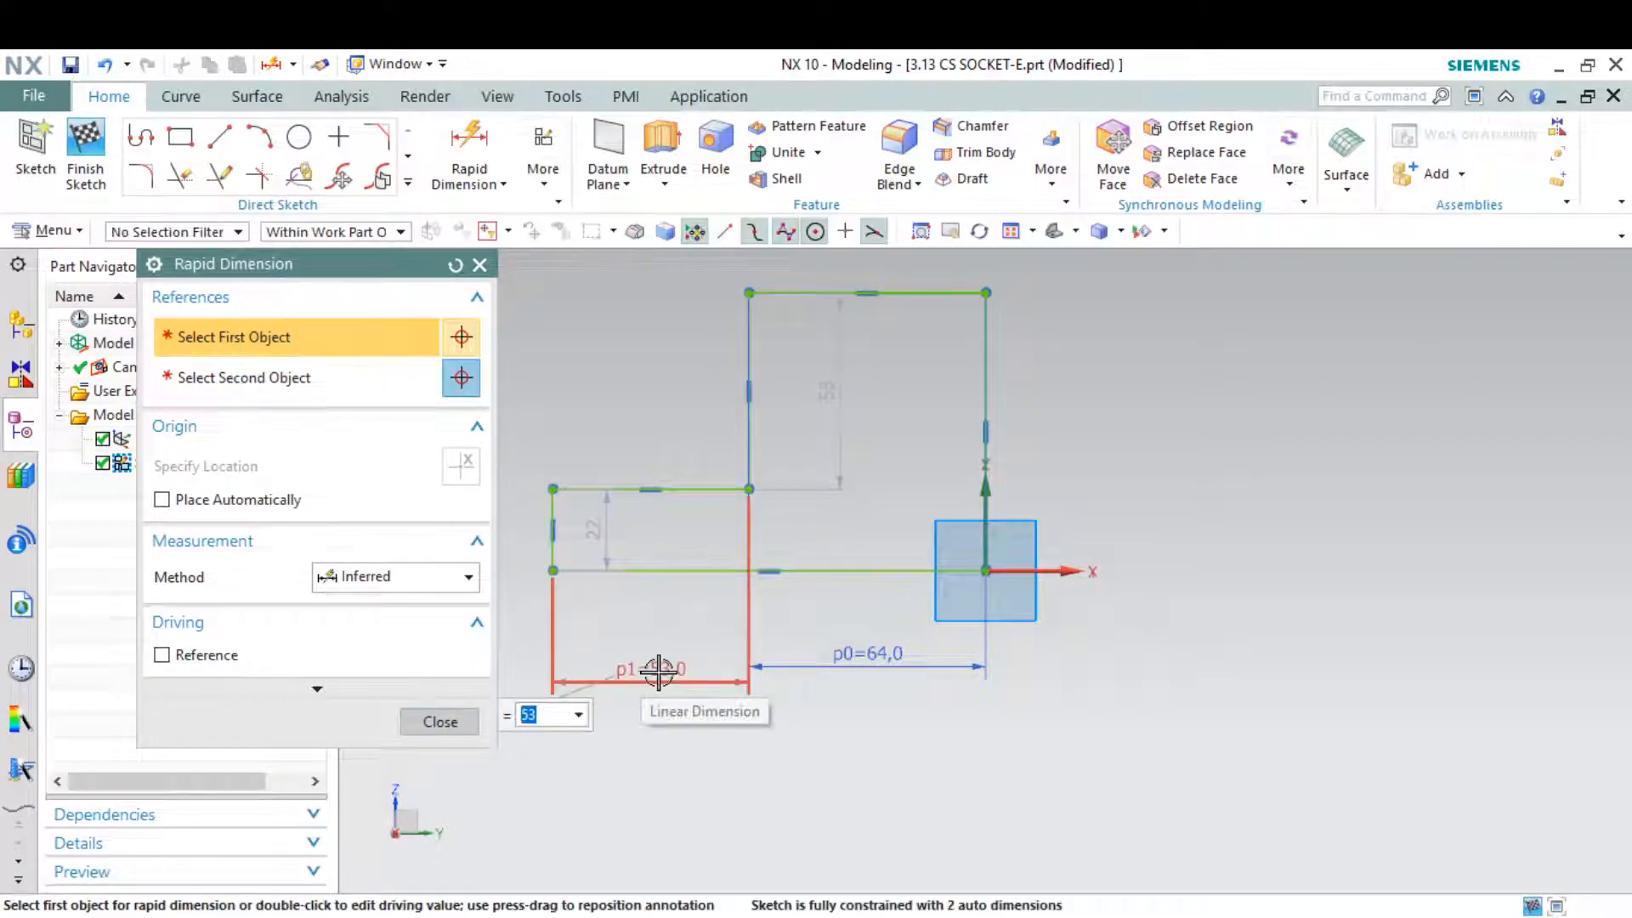
pyautogui.write('56')
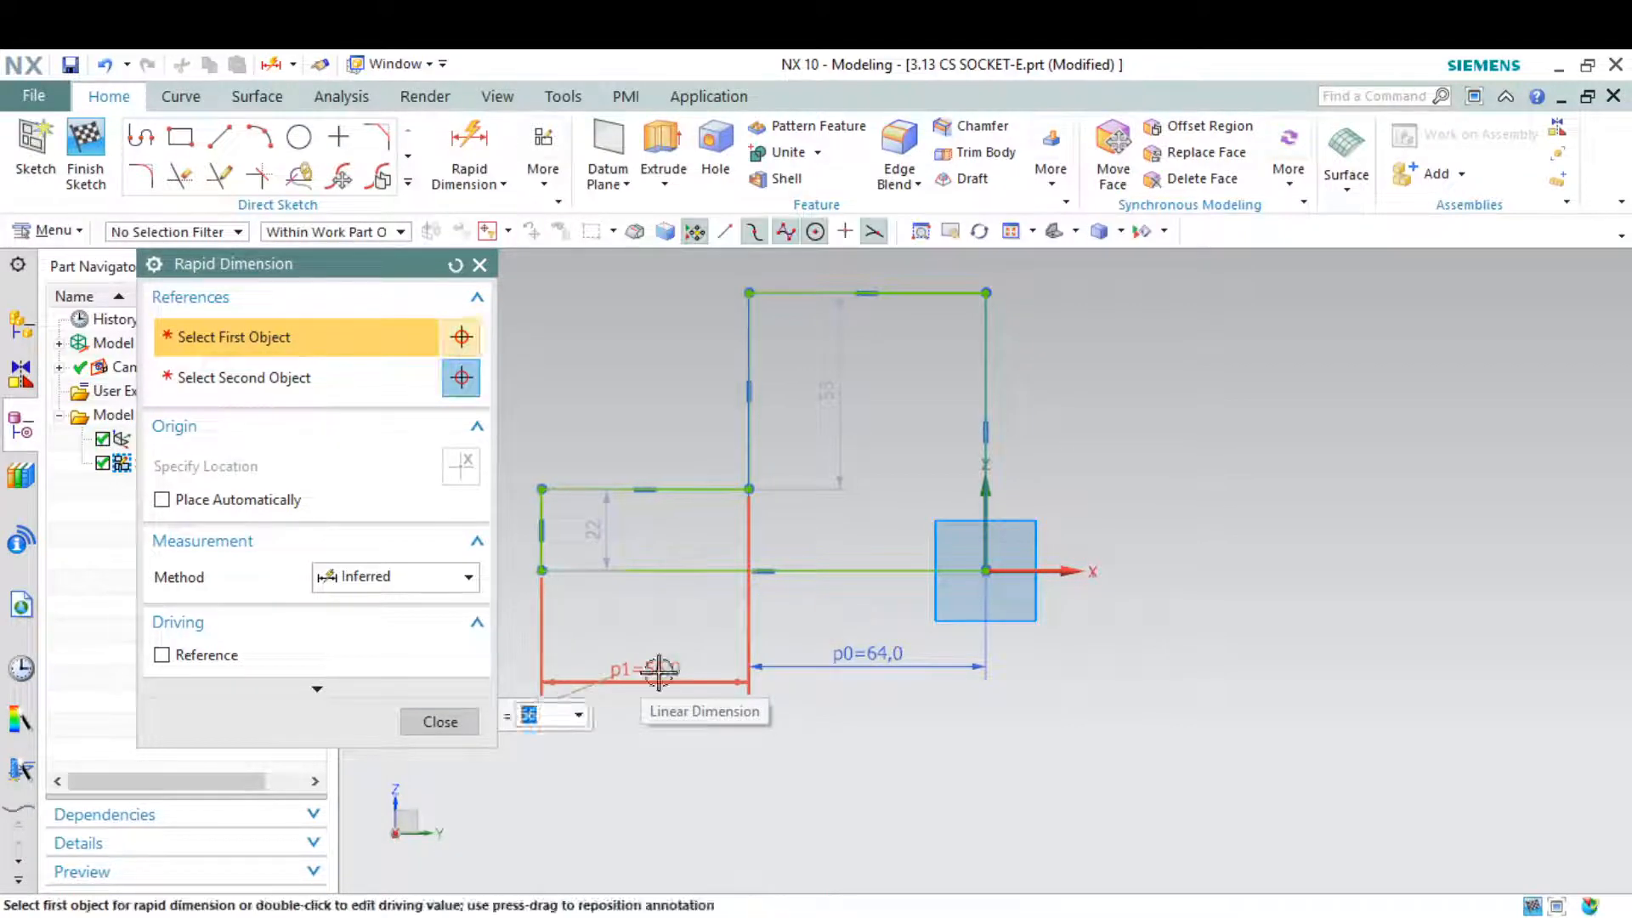
pyautogui.press('Return')
# Step: Check the base thickness on the drawing image and set the low step's vertical height to 18 mm
pyautogui.hotkey('alt', 'Tab')
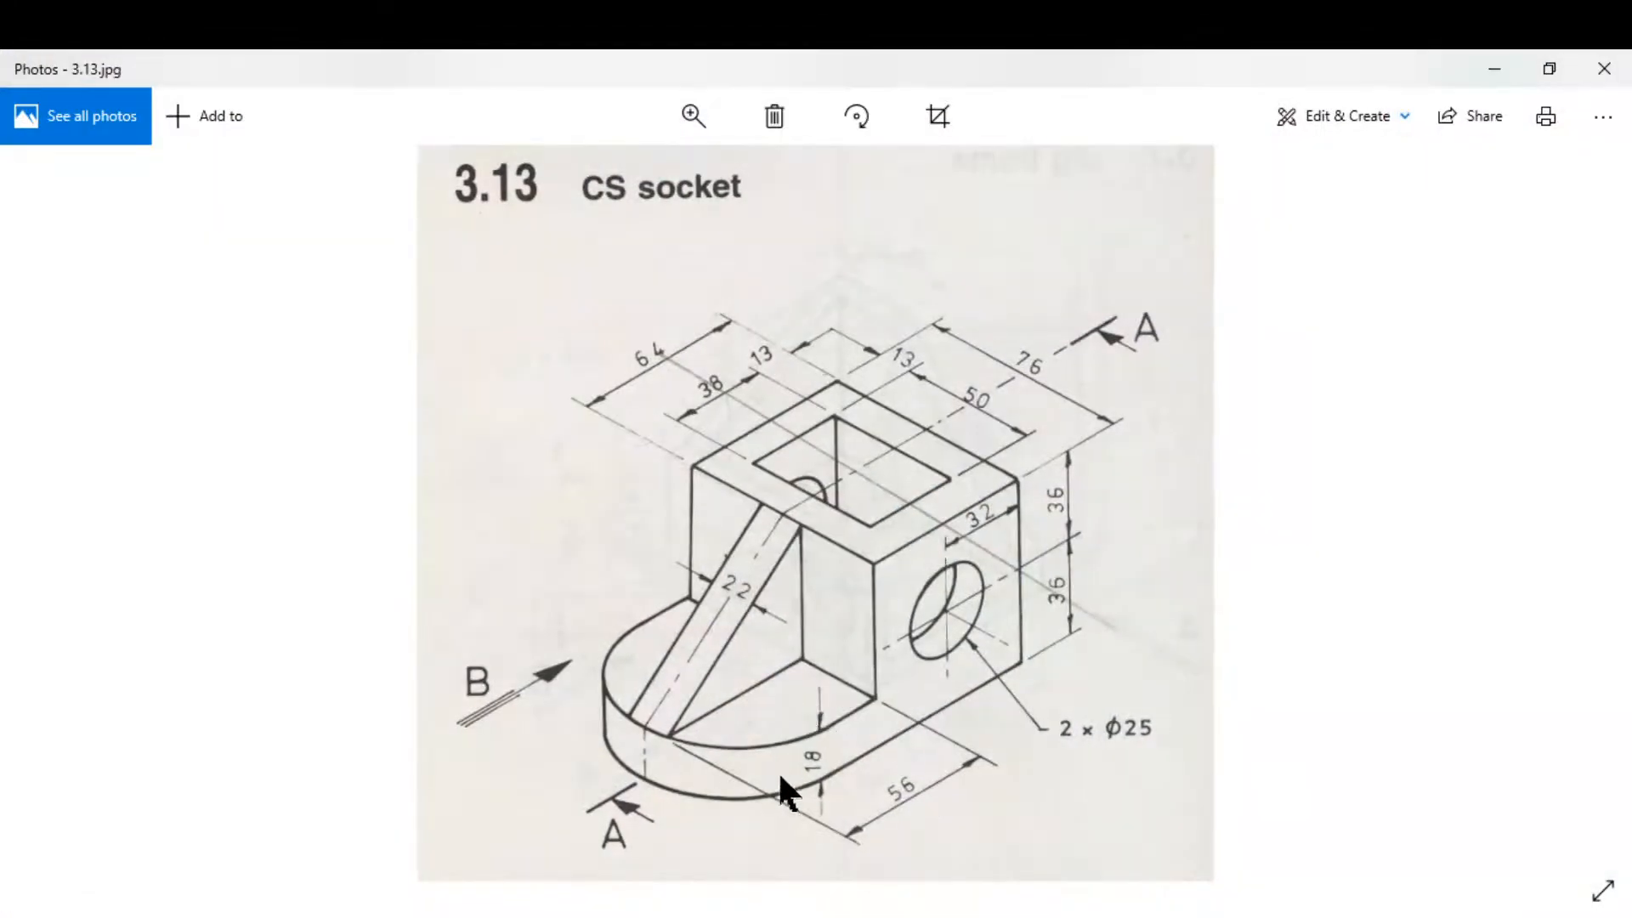
pyautogui.click(1498, 69)
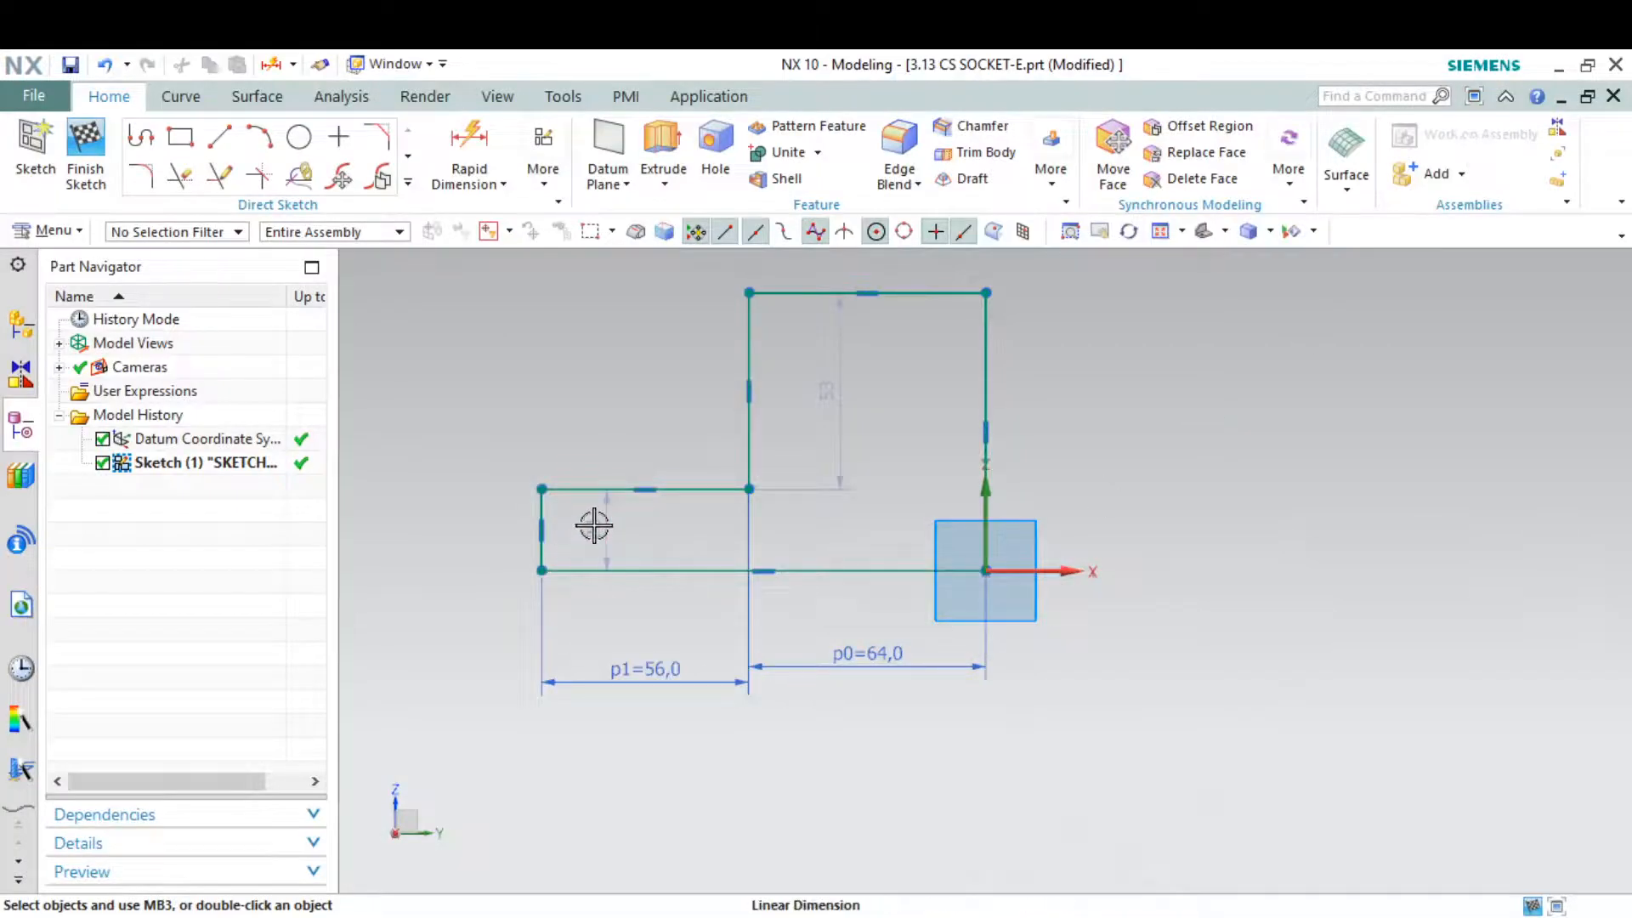
pyautogui.moveTo(593, 522); pyautogui.dragTo(477, 519)
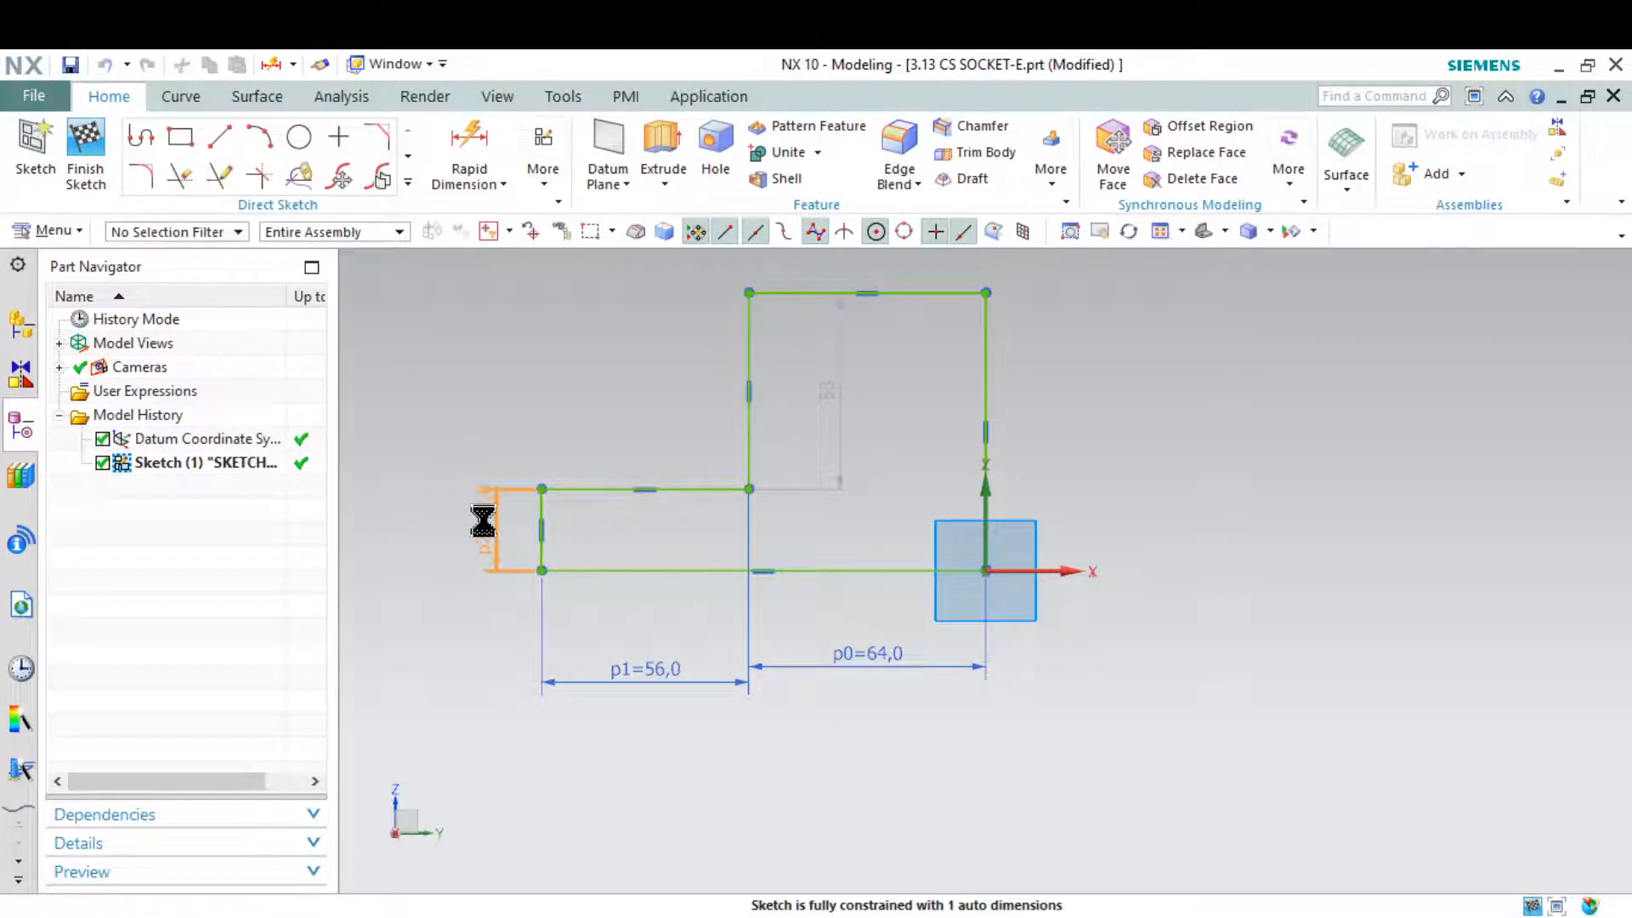
pyautogui.write('18')
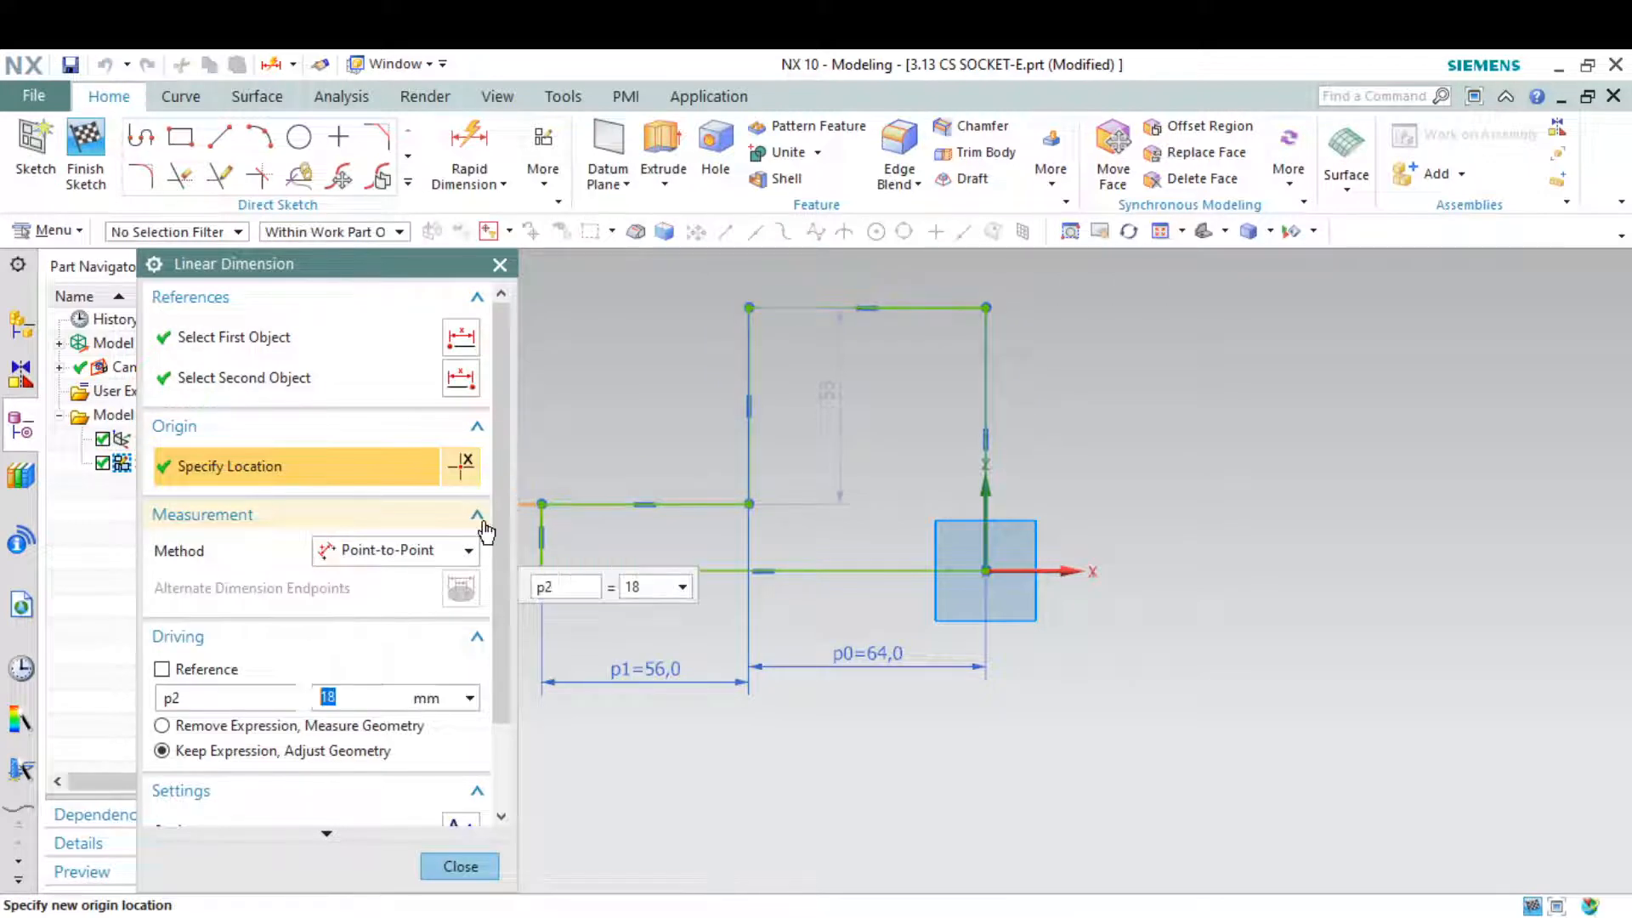
pyautogui.press('Return')
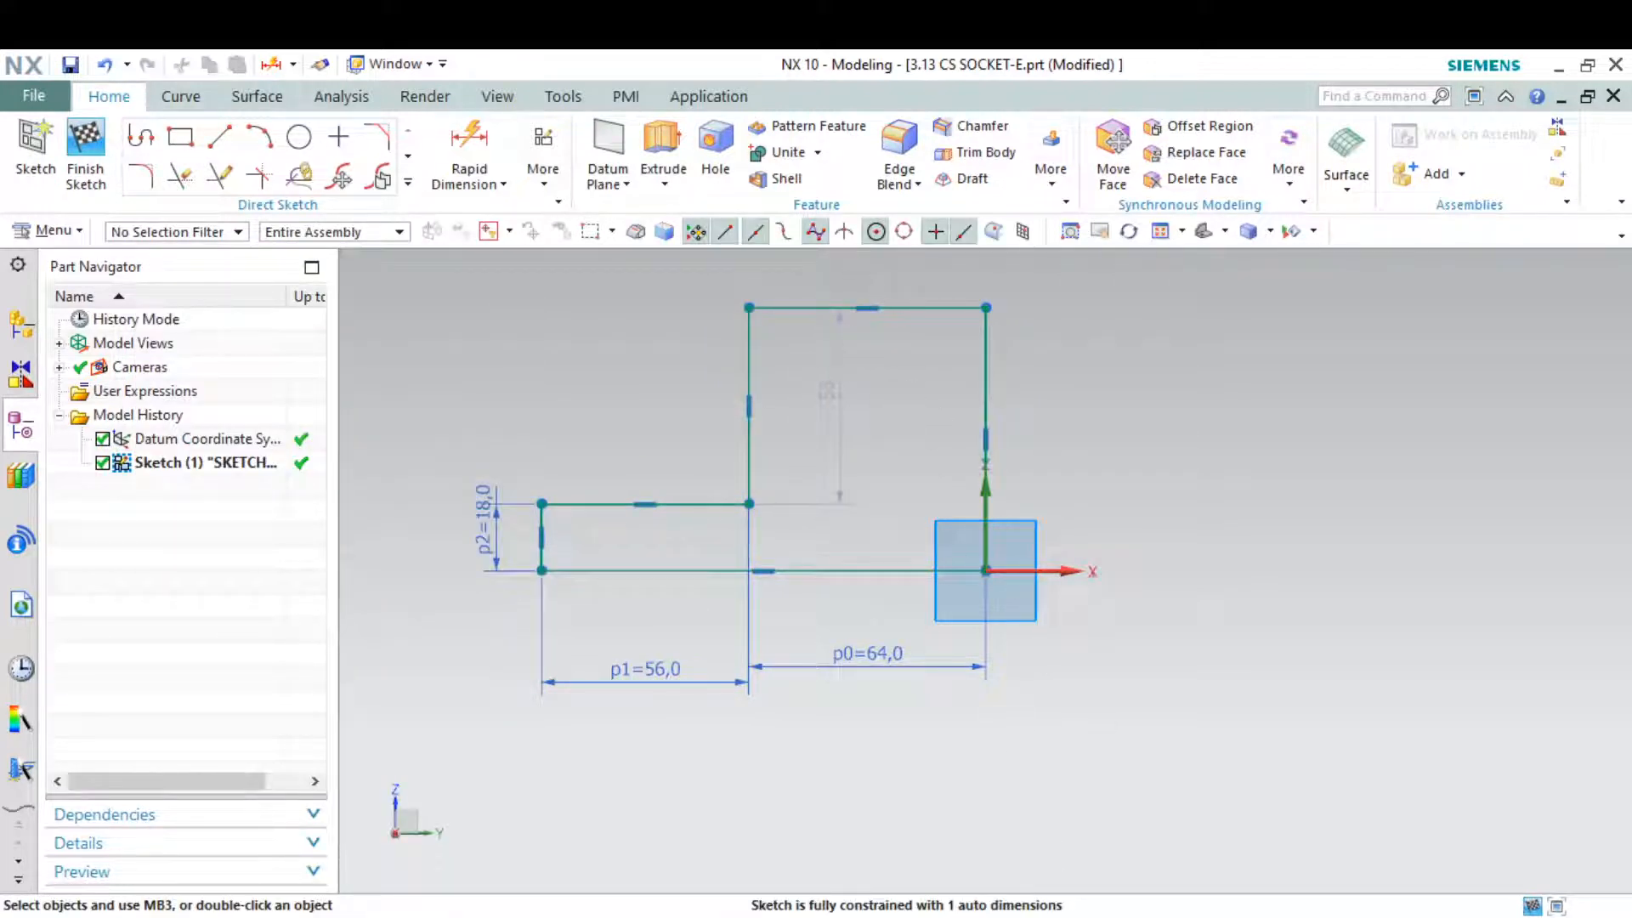
# Step: Consult the drawing for the block's height and dimension the profile from bottom line to top line as 36+36 mm
pyautogui.click(1063, 916)
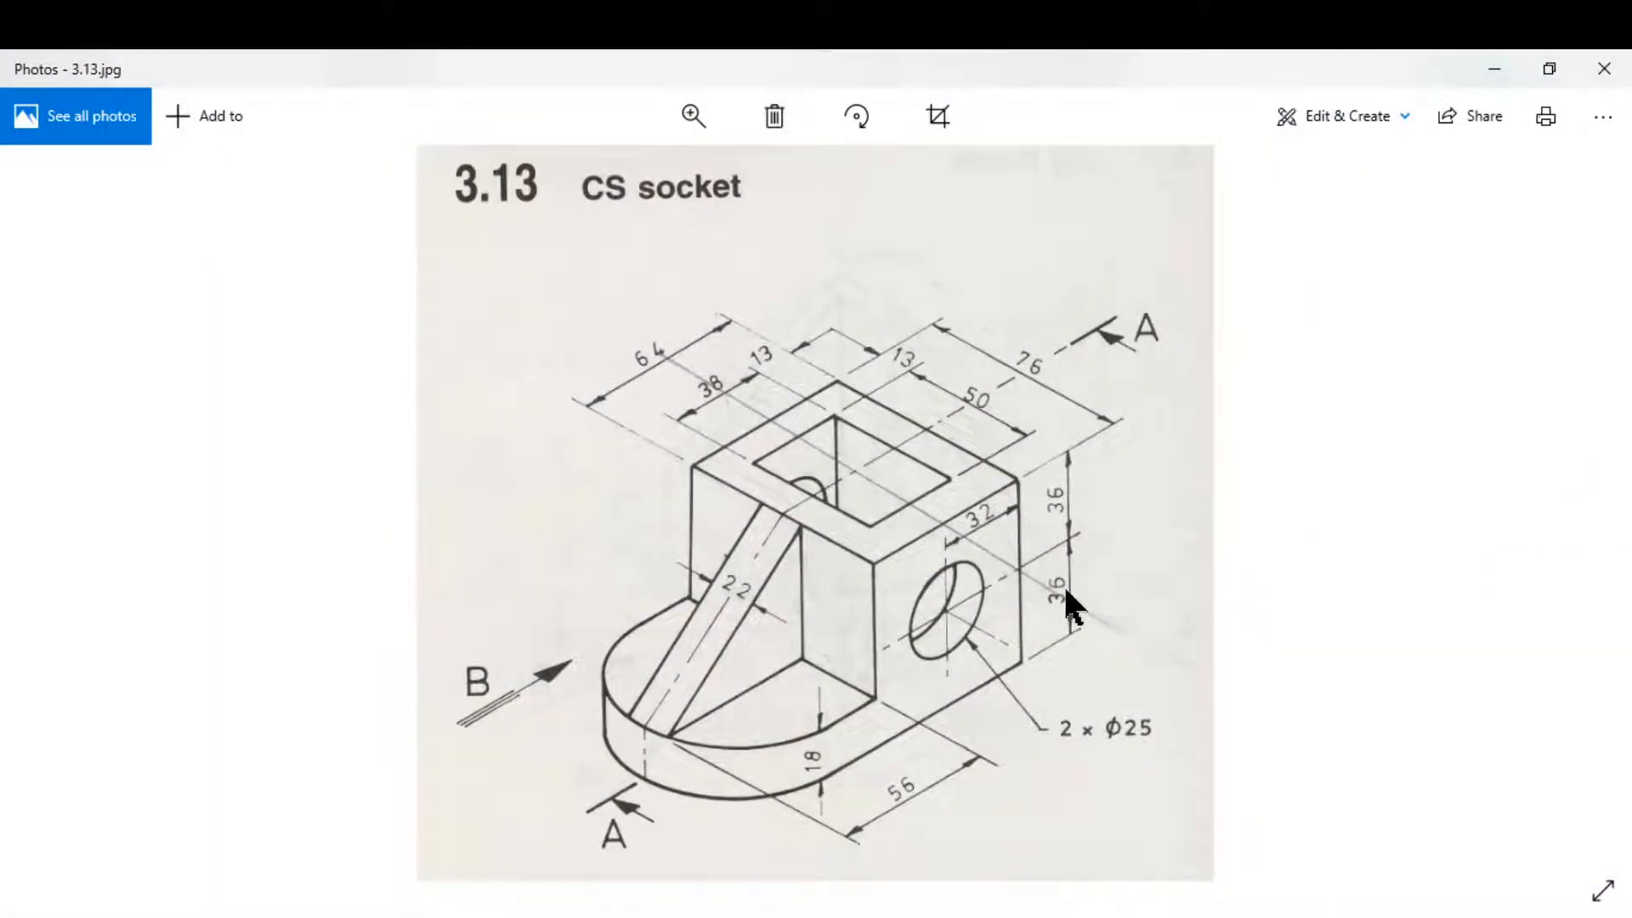
pyautogui.click(1493, 69)
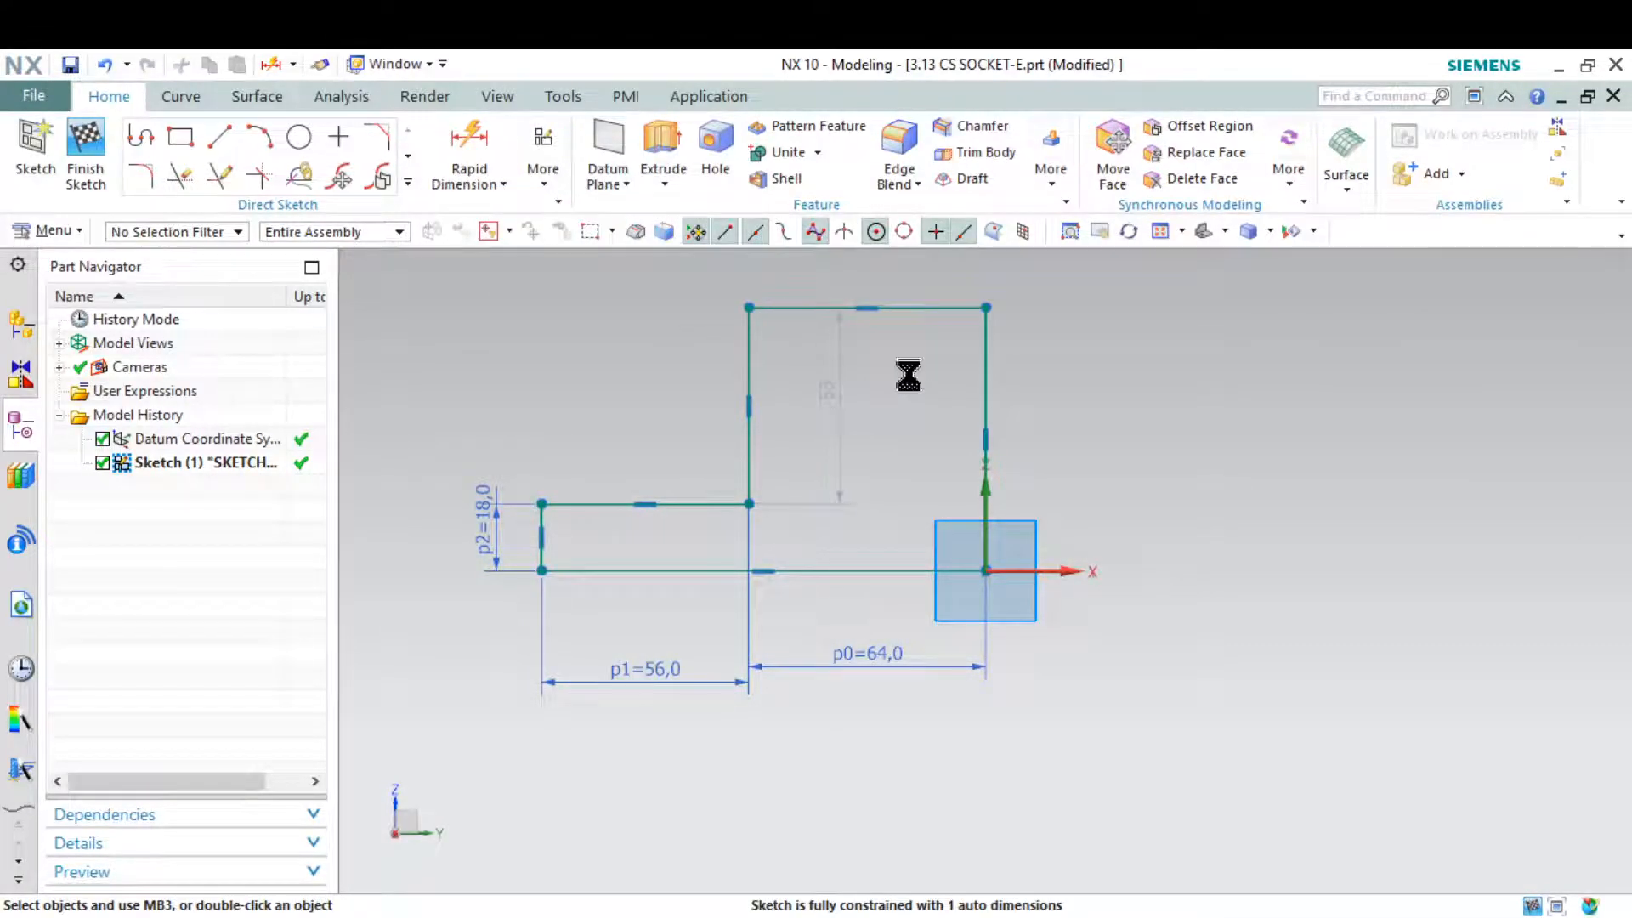
pyautogui.press('d')
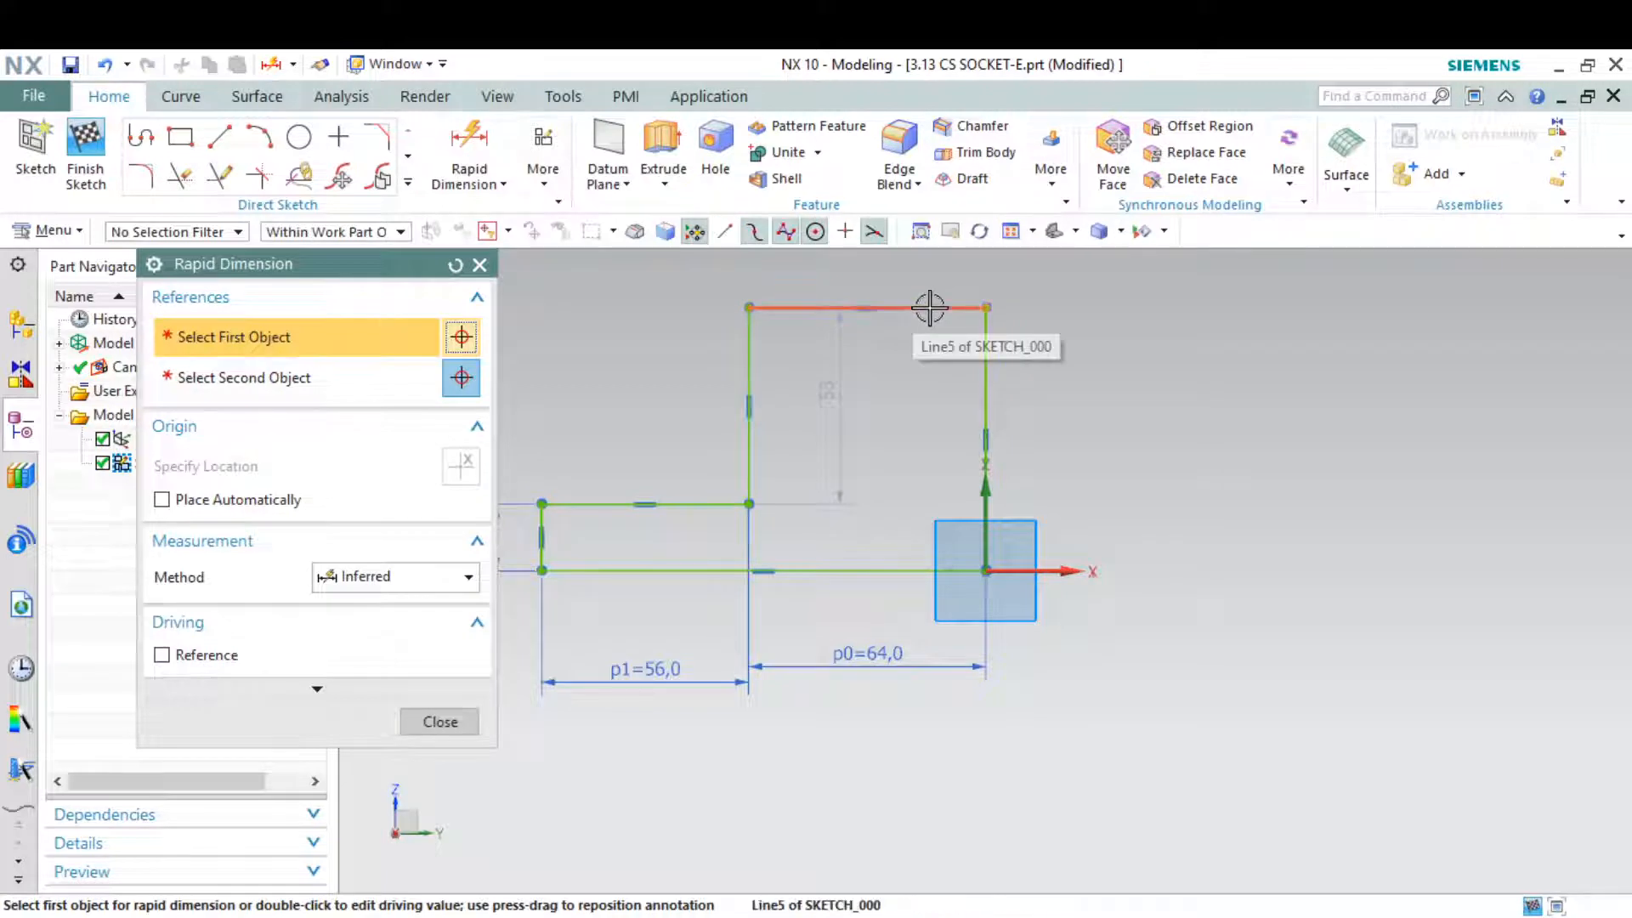
pyautogui.click(931, 307)
pyautogui.click(937, 568)
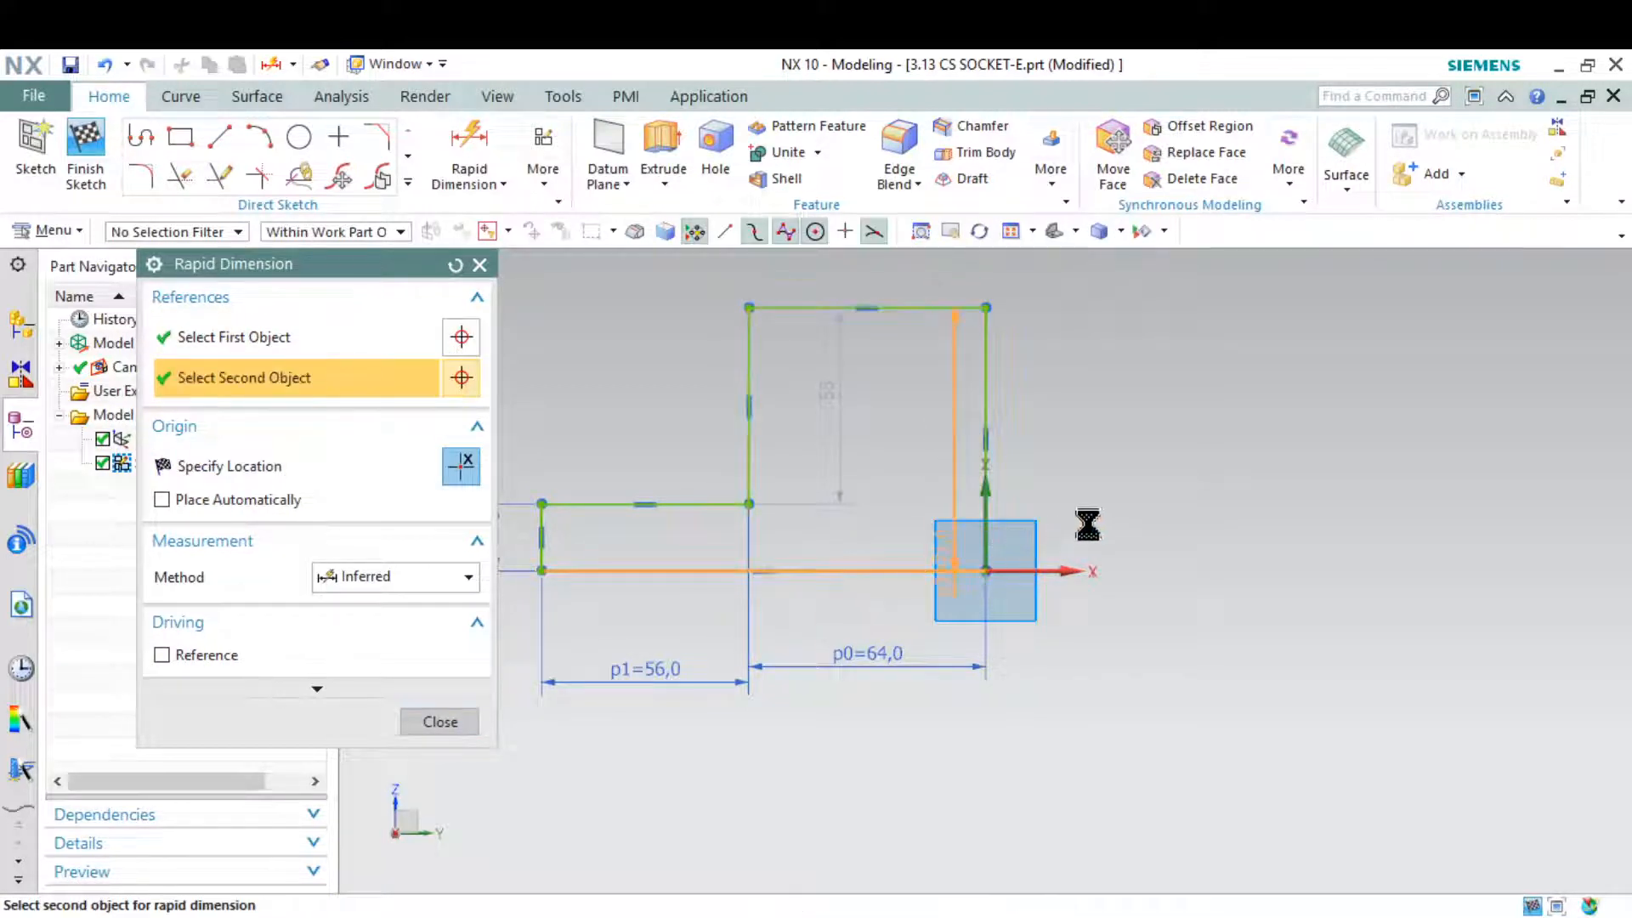
pyautogui.click(1151, 499)
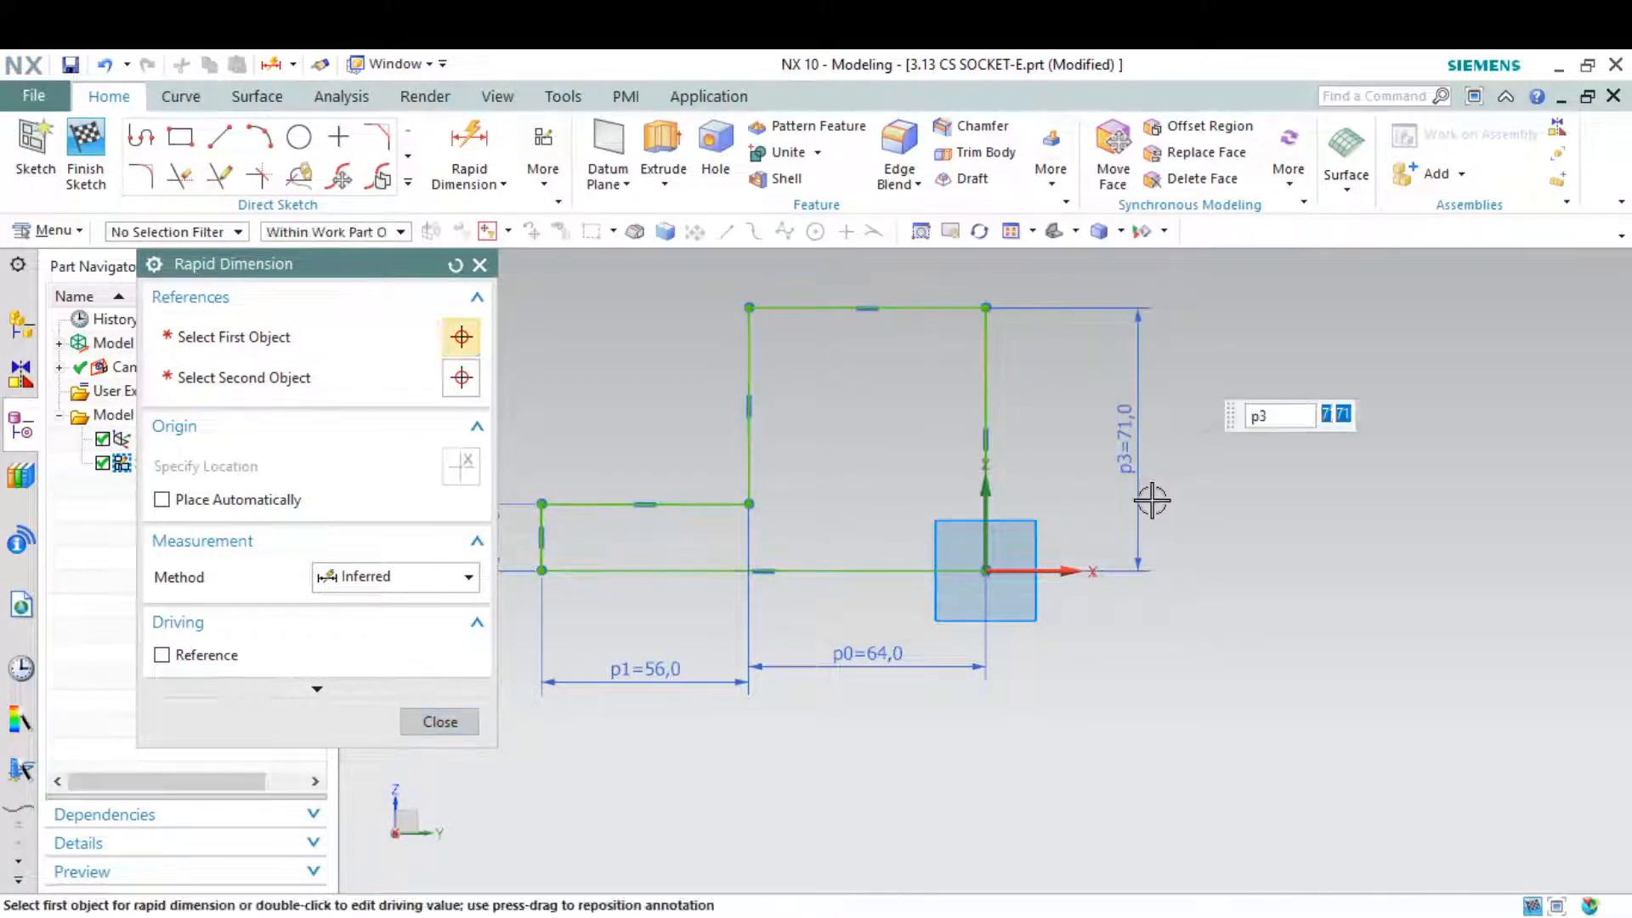
pyautogui.write('36')
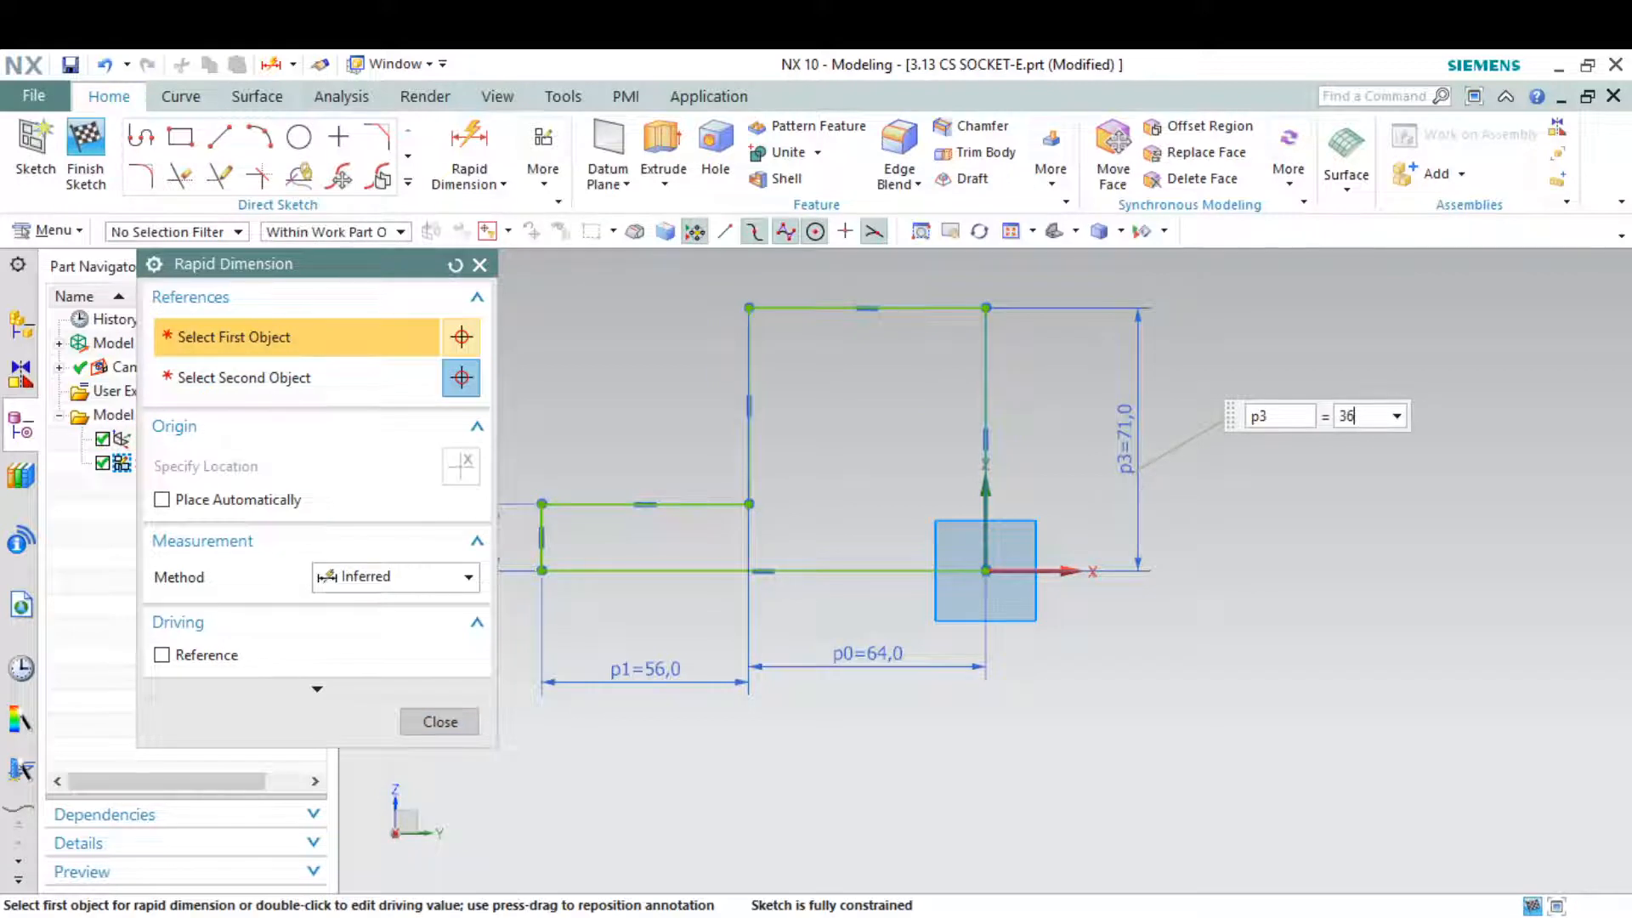
pyautogui.write('+36')
pyautogui.press('Return')
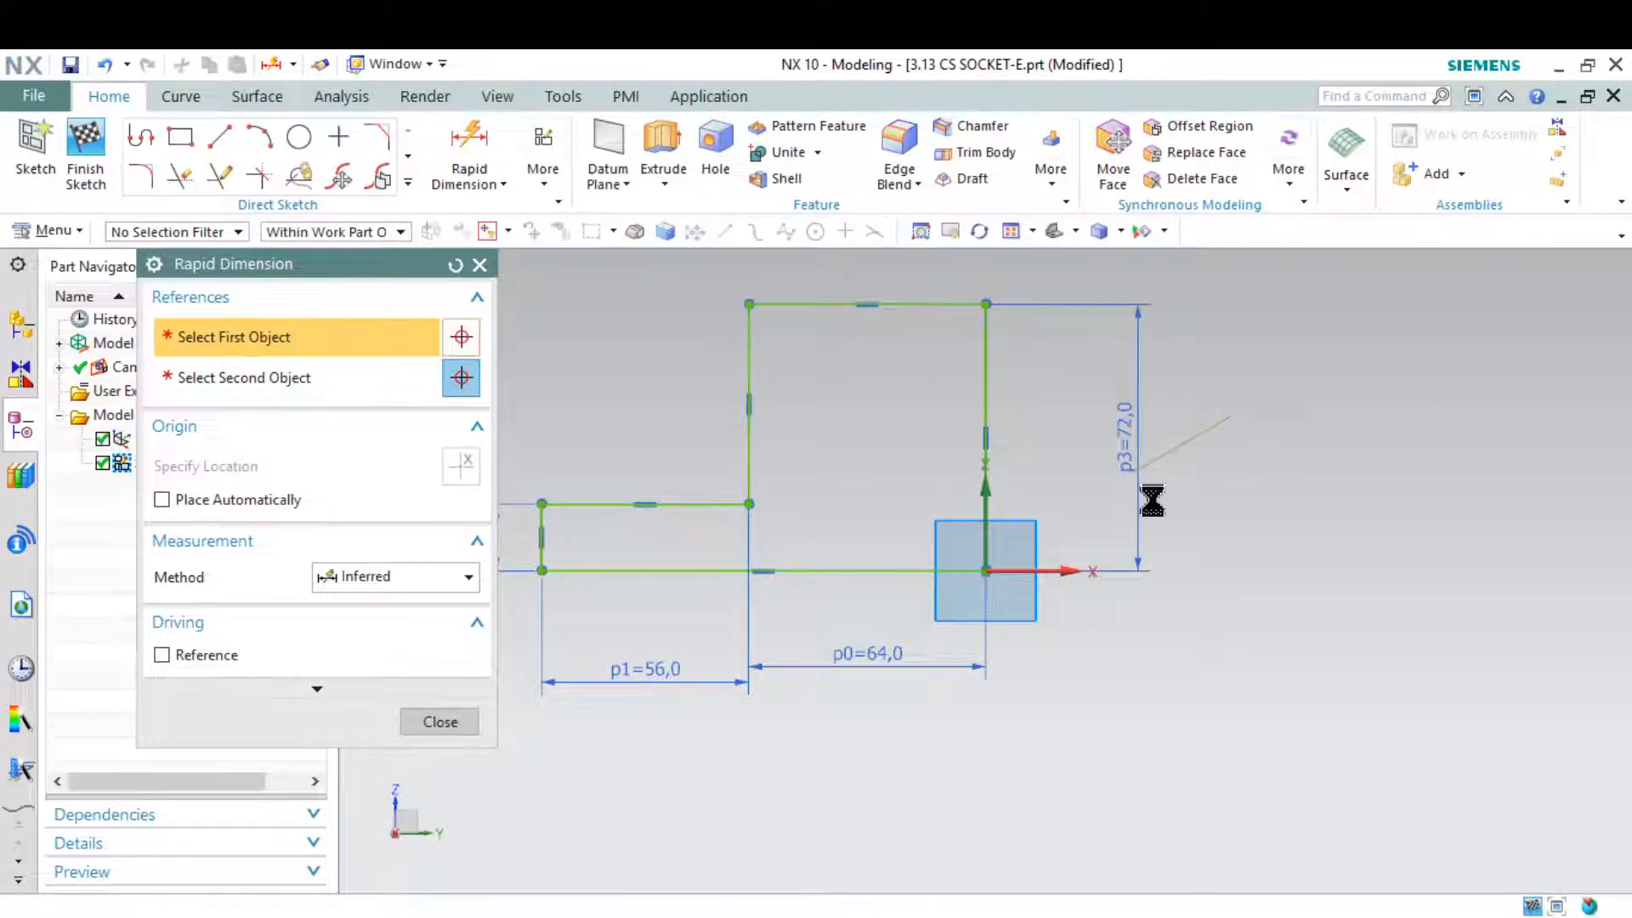
pyautogui.press('Escape')
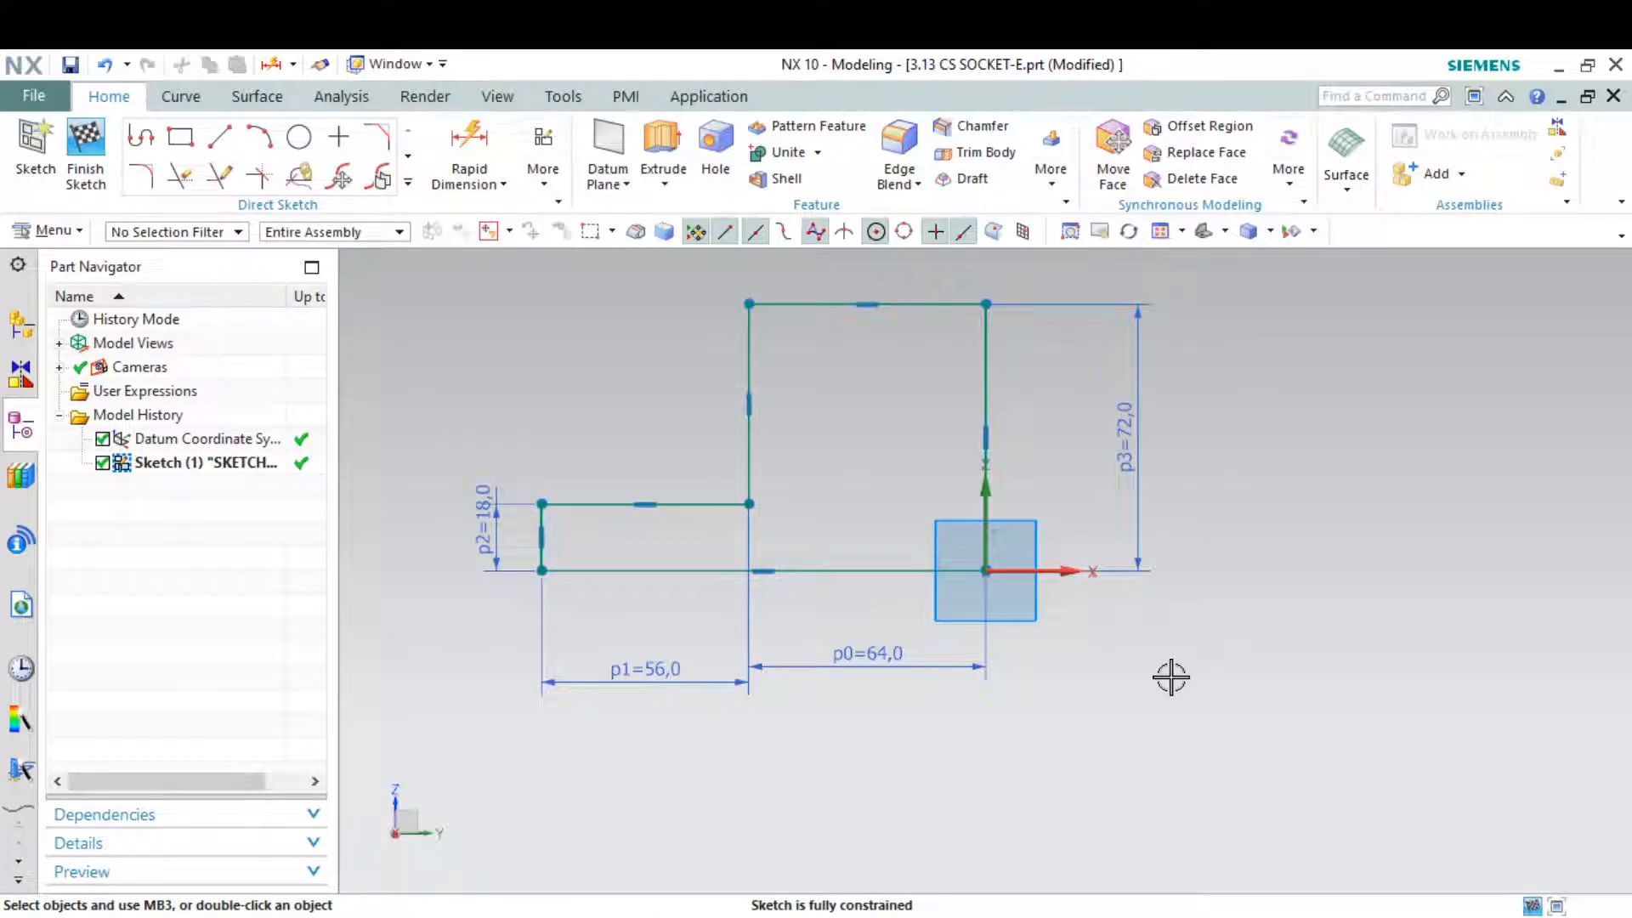
# Step: Review the drawing image and set up an Extrude of the L-shaped profile with a Symmetric Value limit
pyautogui.click(1191, 917)
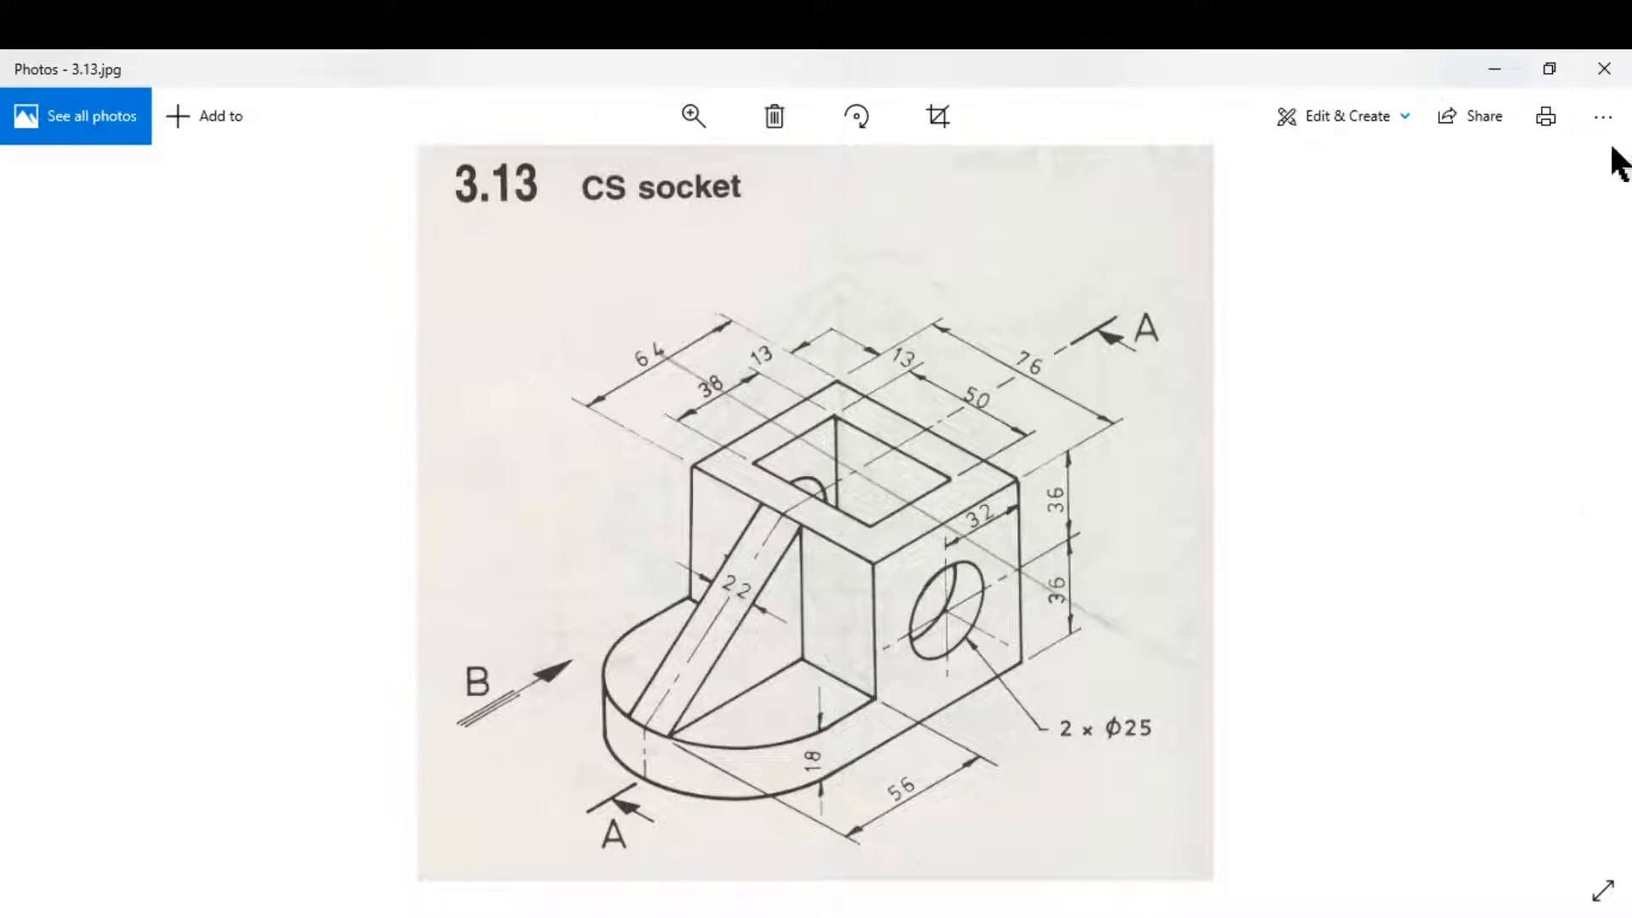
pyautogui.click(1504, 69)
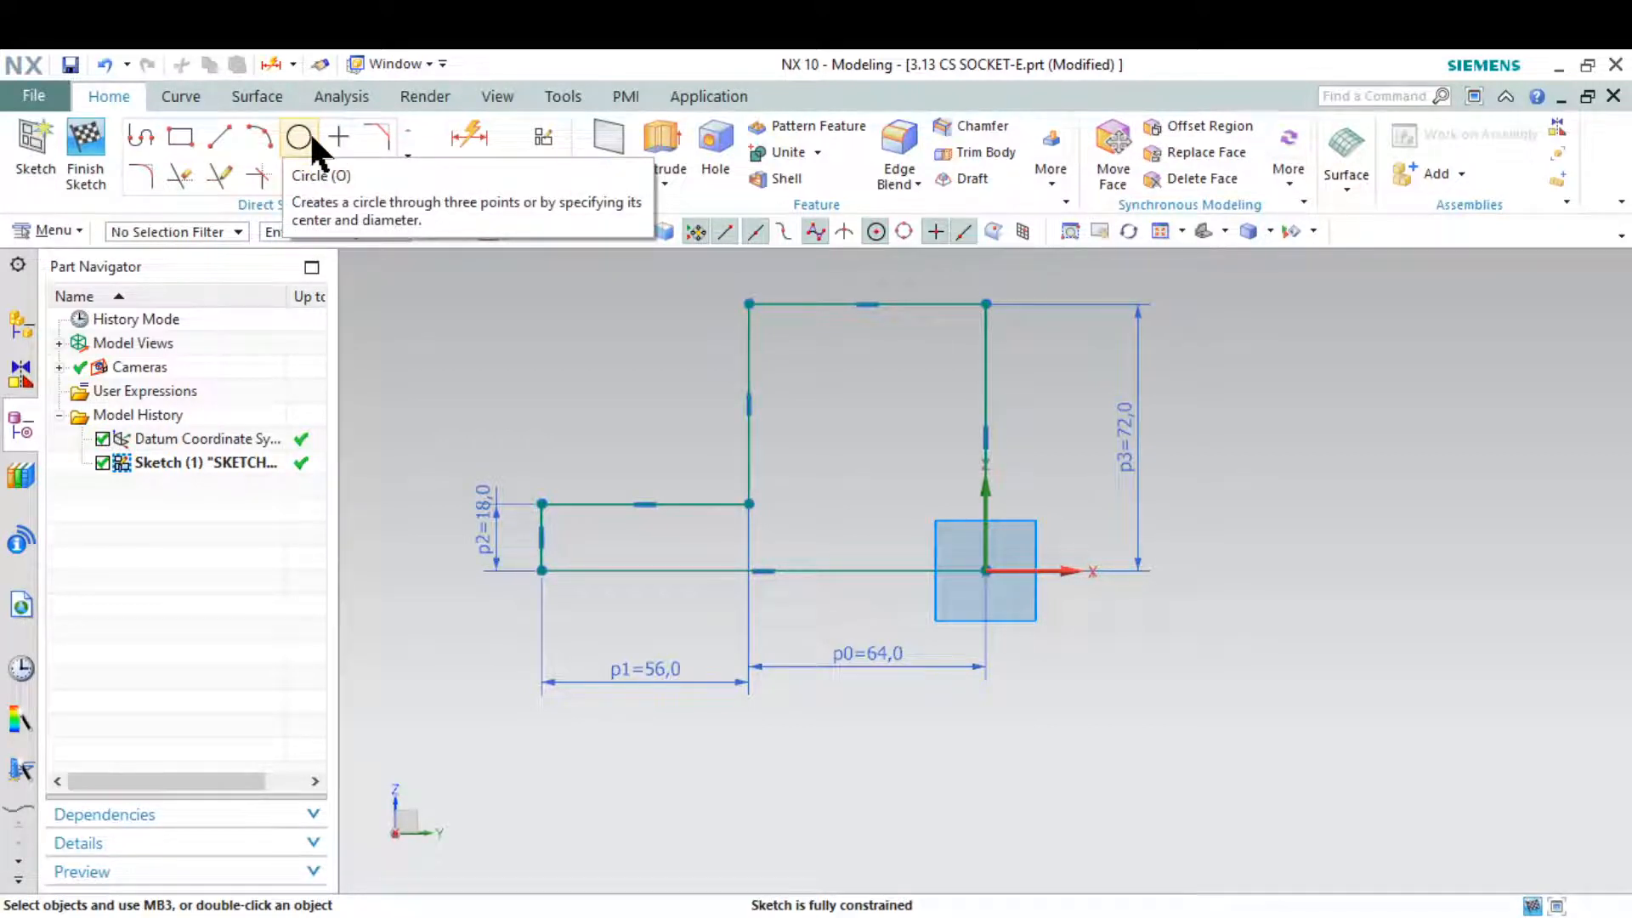
pyautogui.click(670, 140)
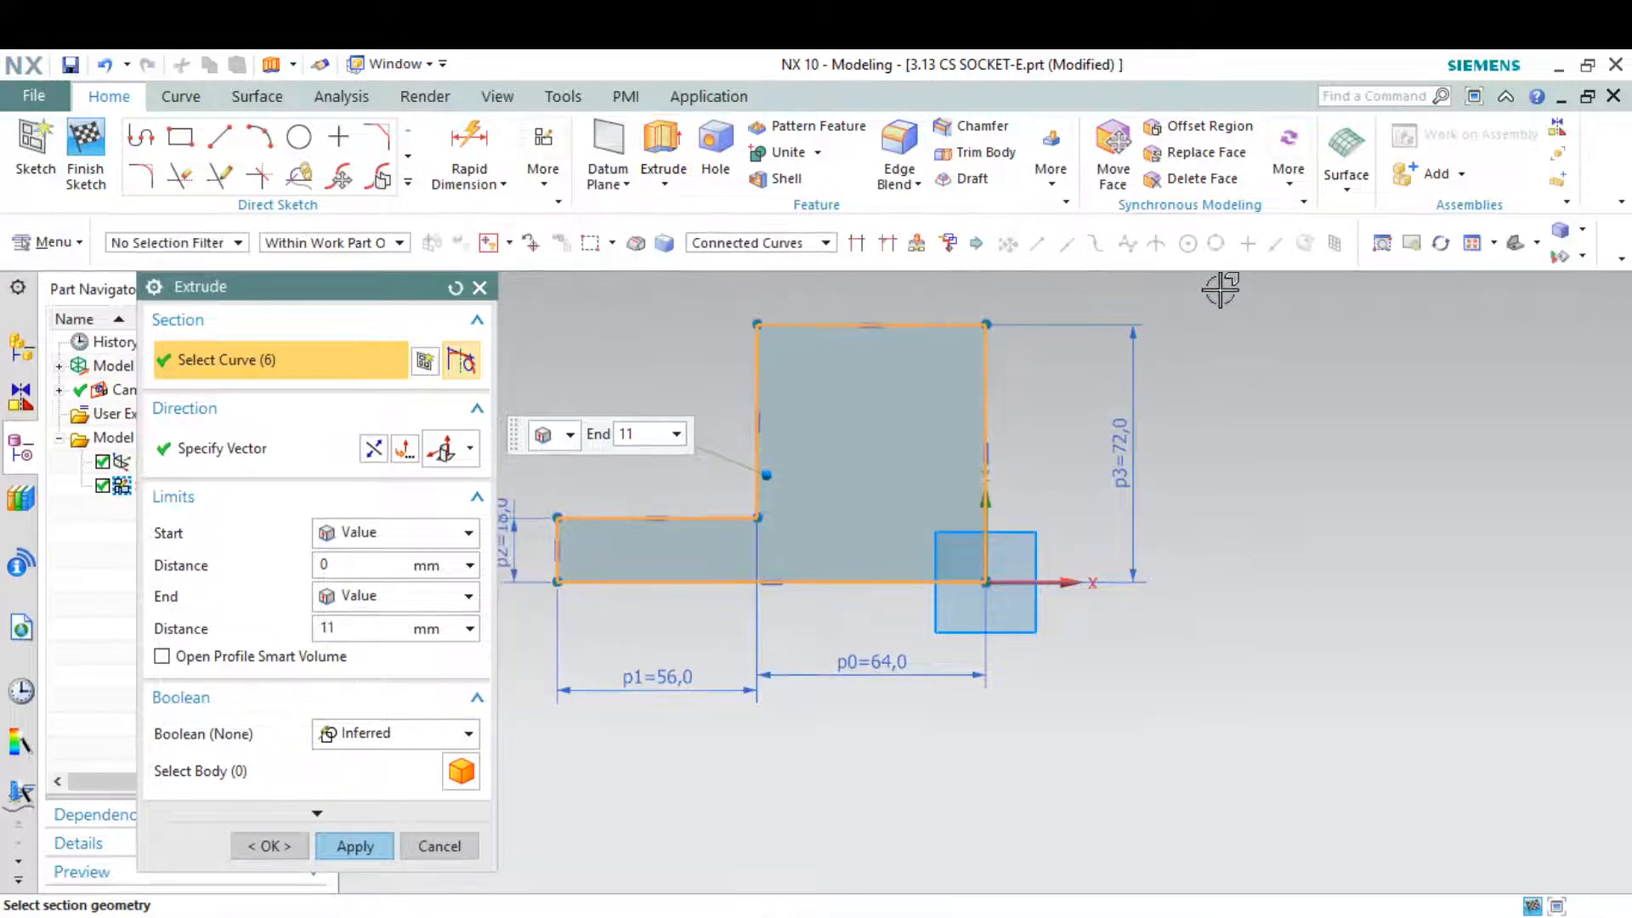
pyautogui.click(1515, 245)
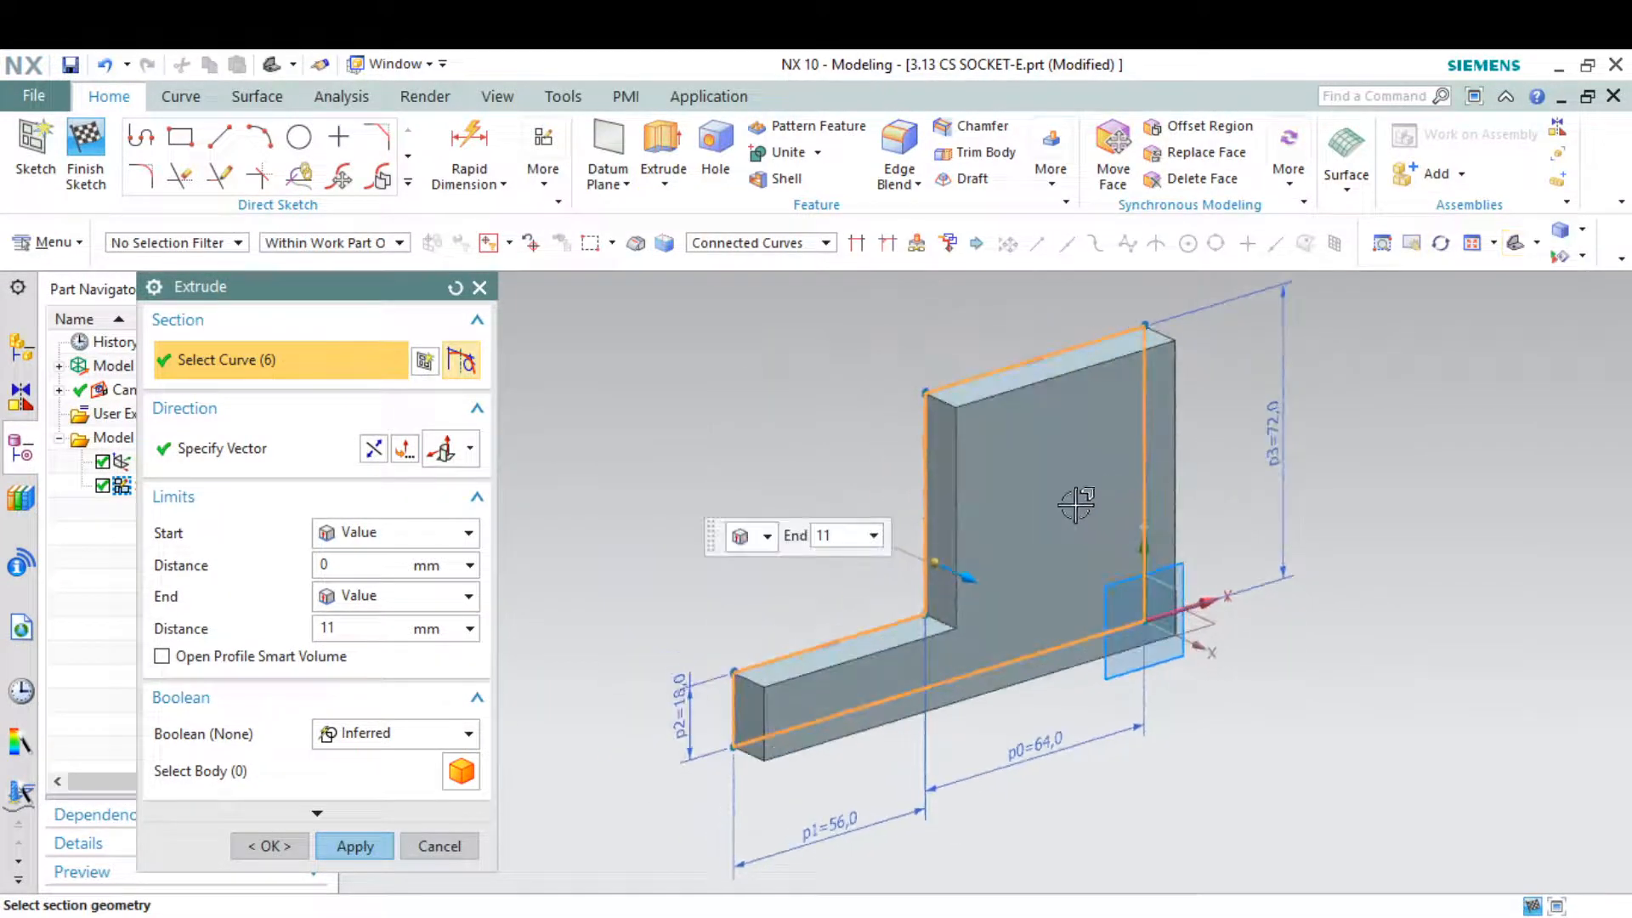
pyautogui.click(469, 532)
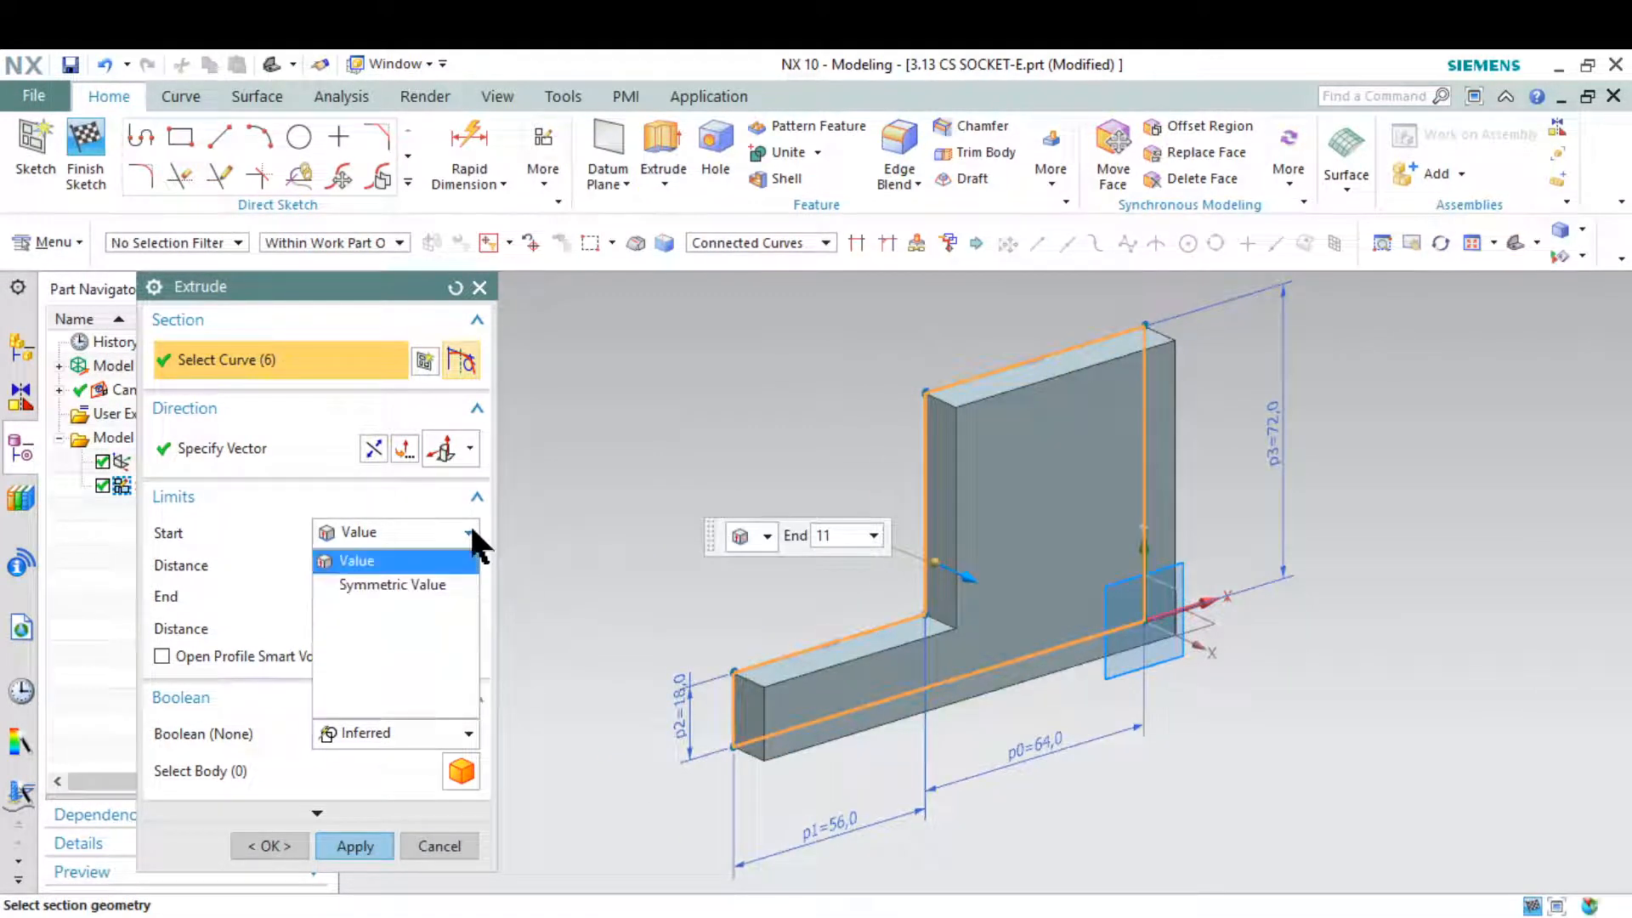
pyautogui.click(430, 582)
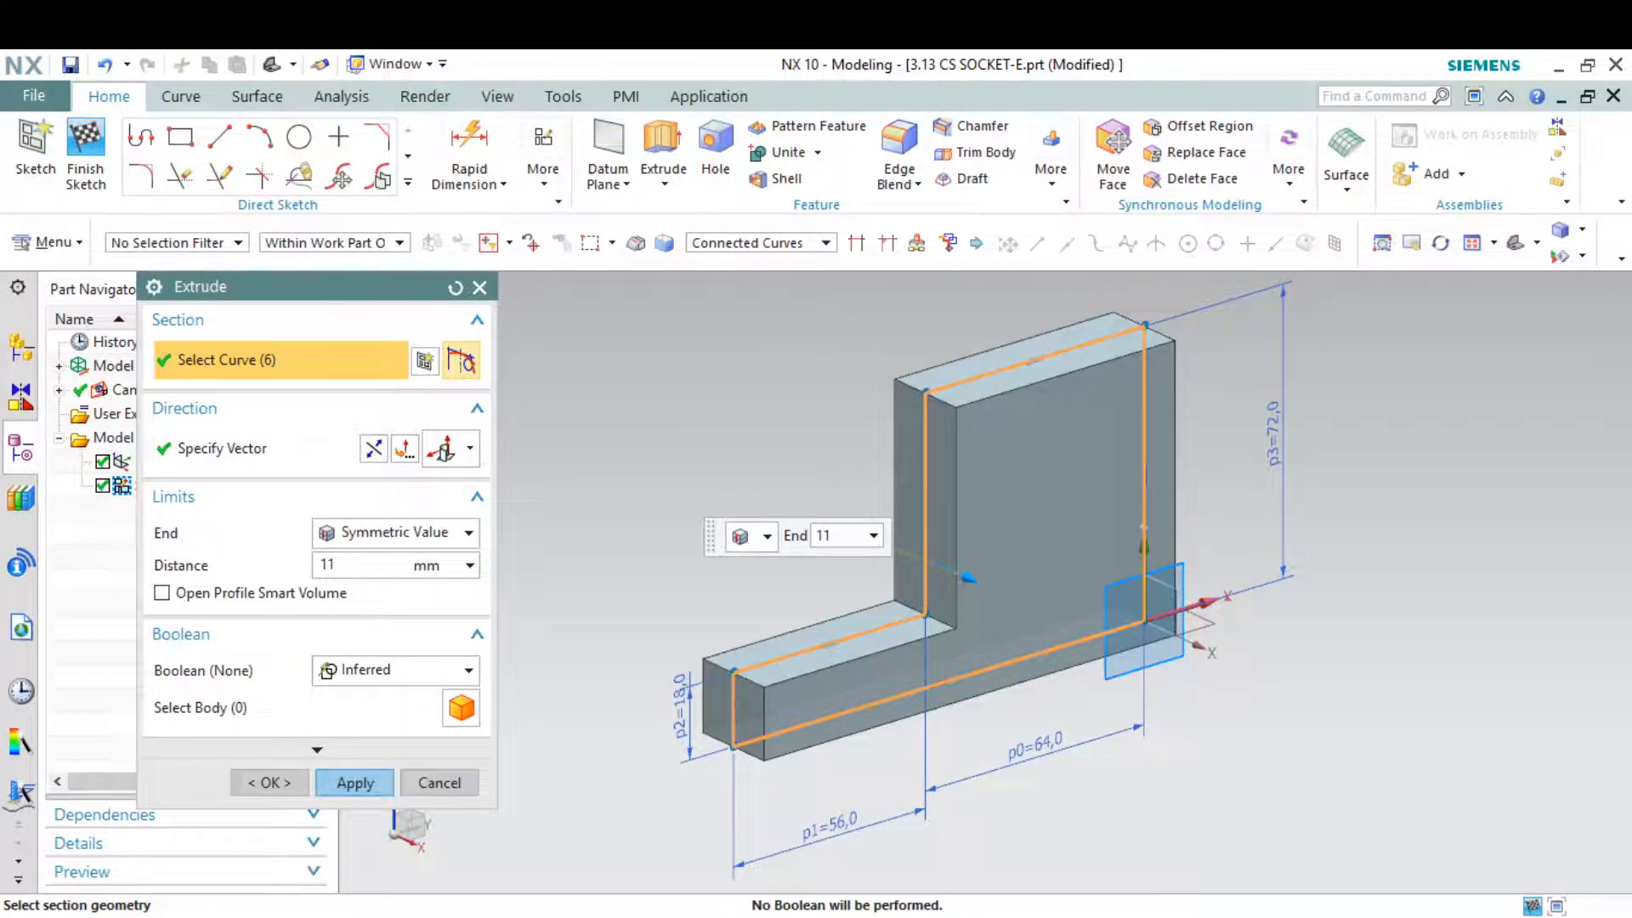
# Step: Consult the drawing for the block's width, set the symmetric extrude distance to 76/2 mm, and create the solid
pyautogui.click(1059, 917)
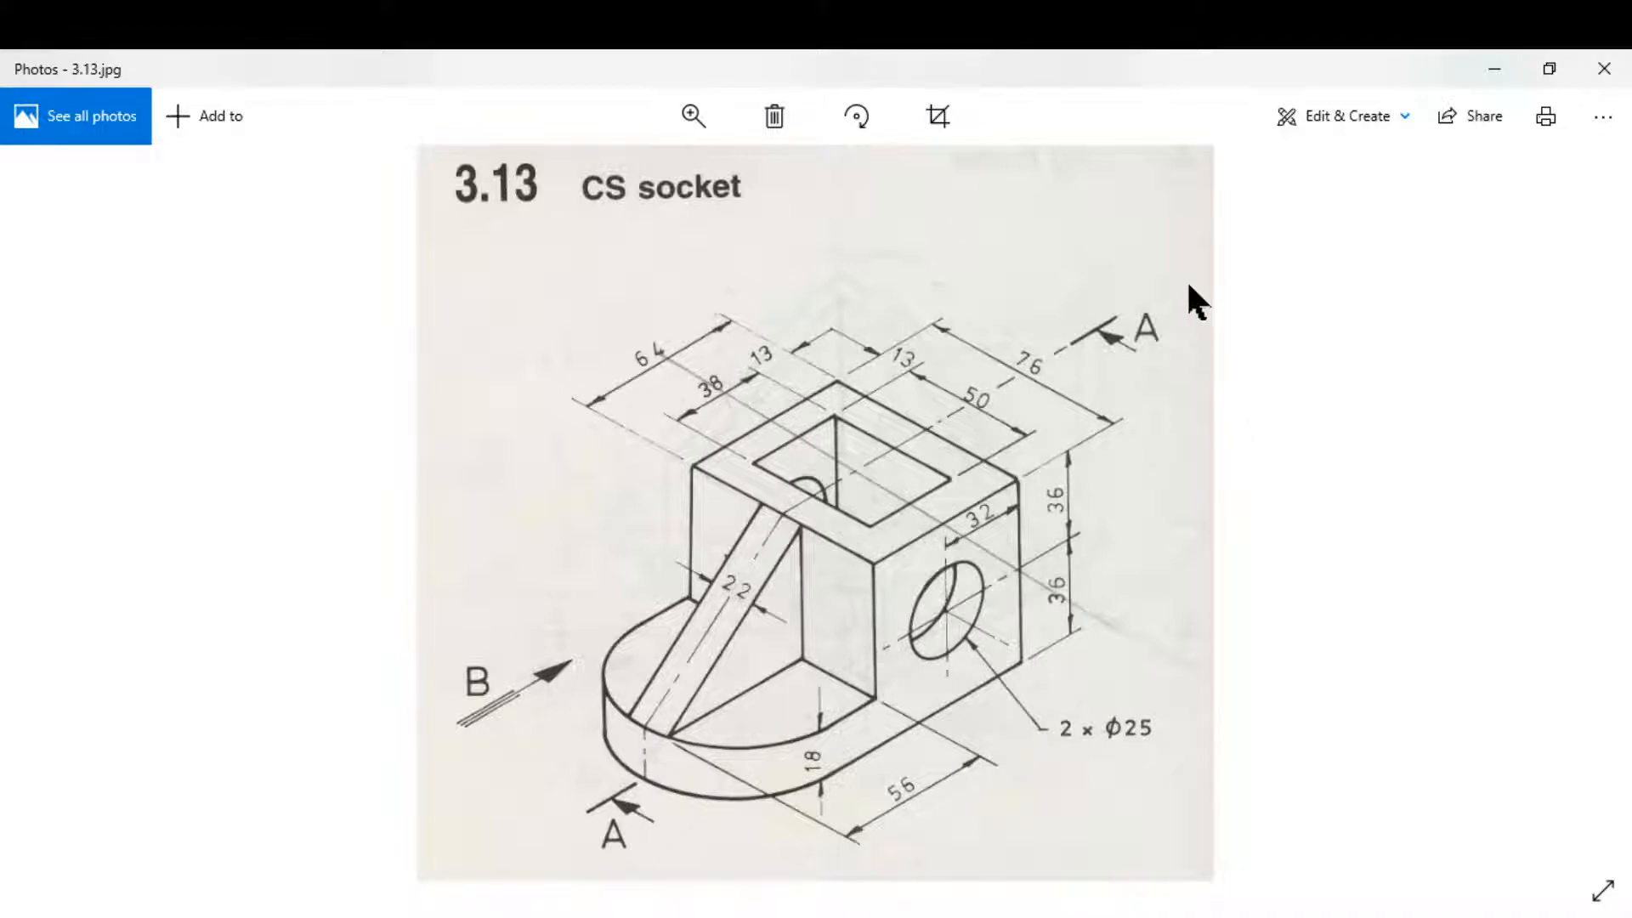
pyautogui.click(1495, 68)
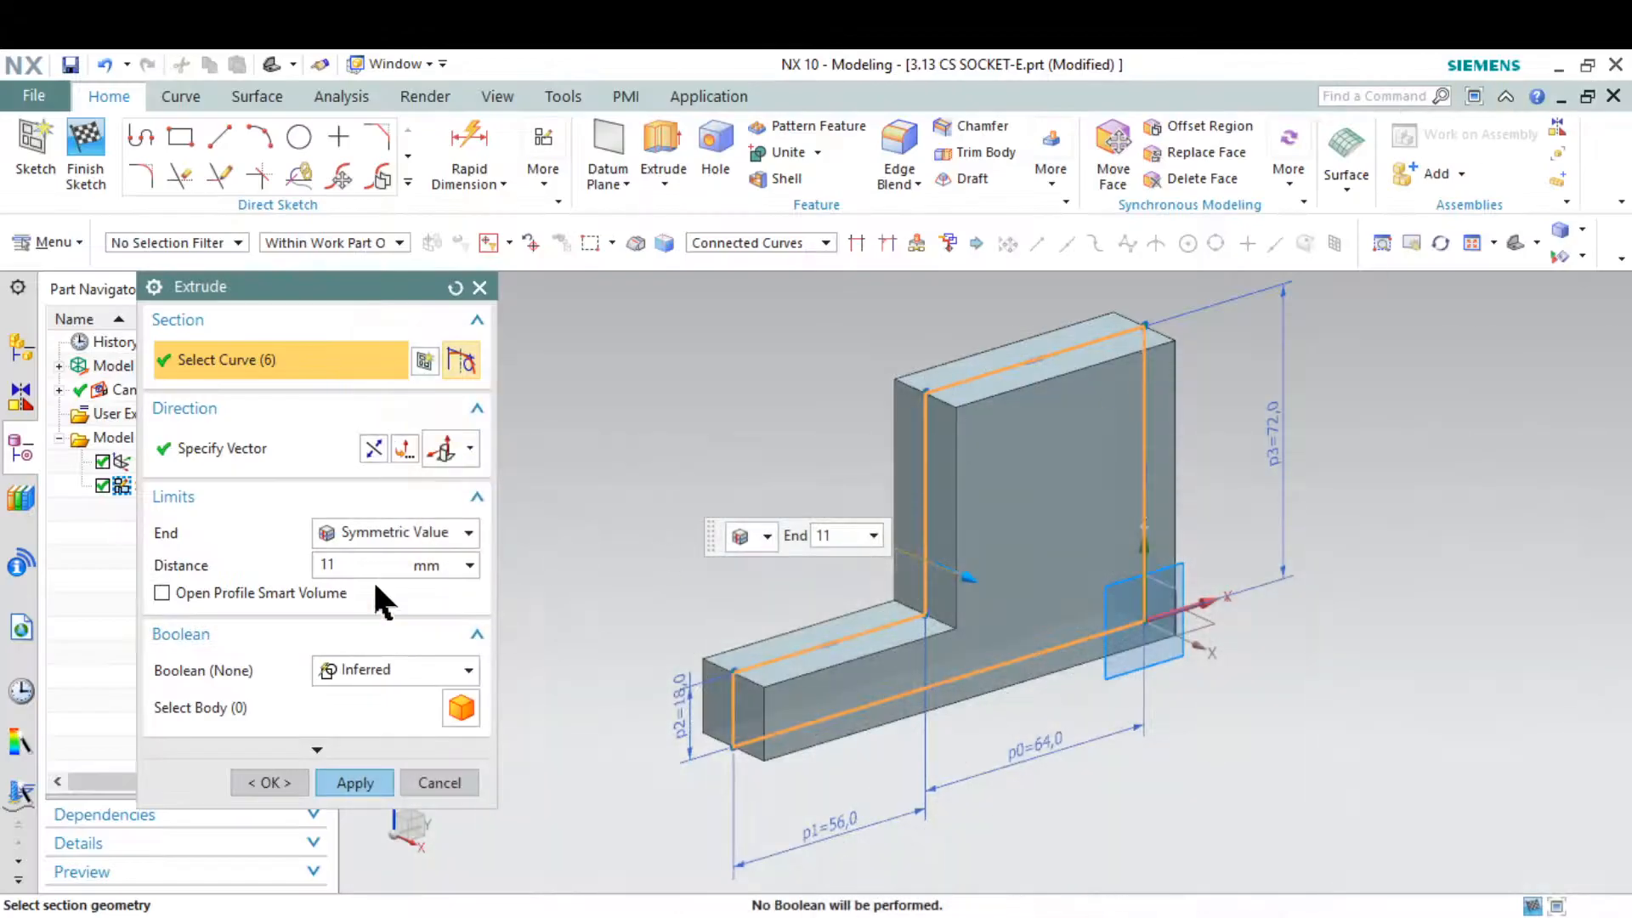
pyautogui.moveTo(375, 567); pyautogui.dragTo(252, 577)
pyautogui.write('76/2')
pyautogui.press('Return')
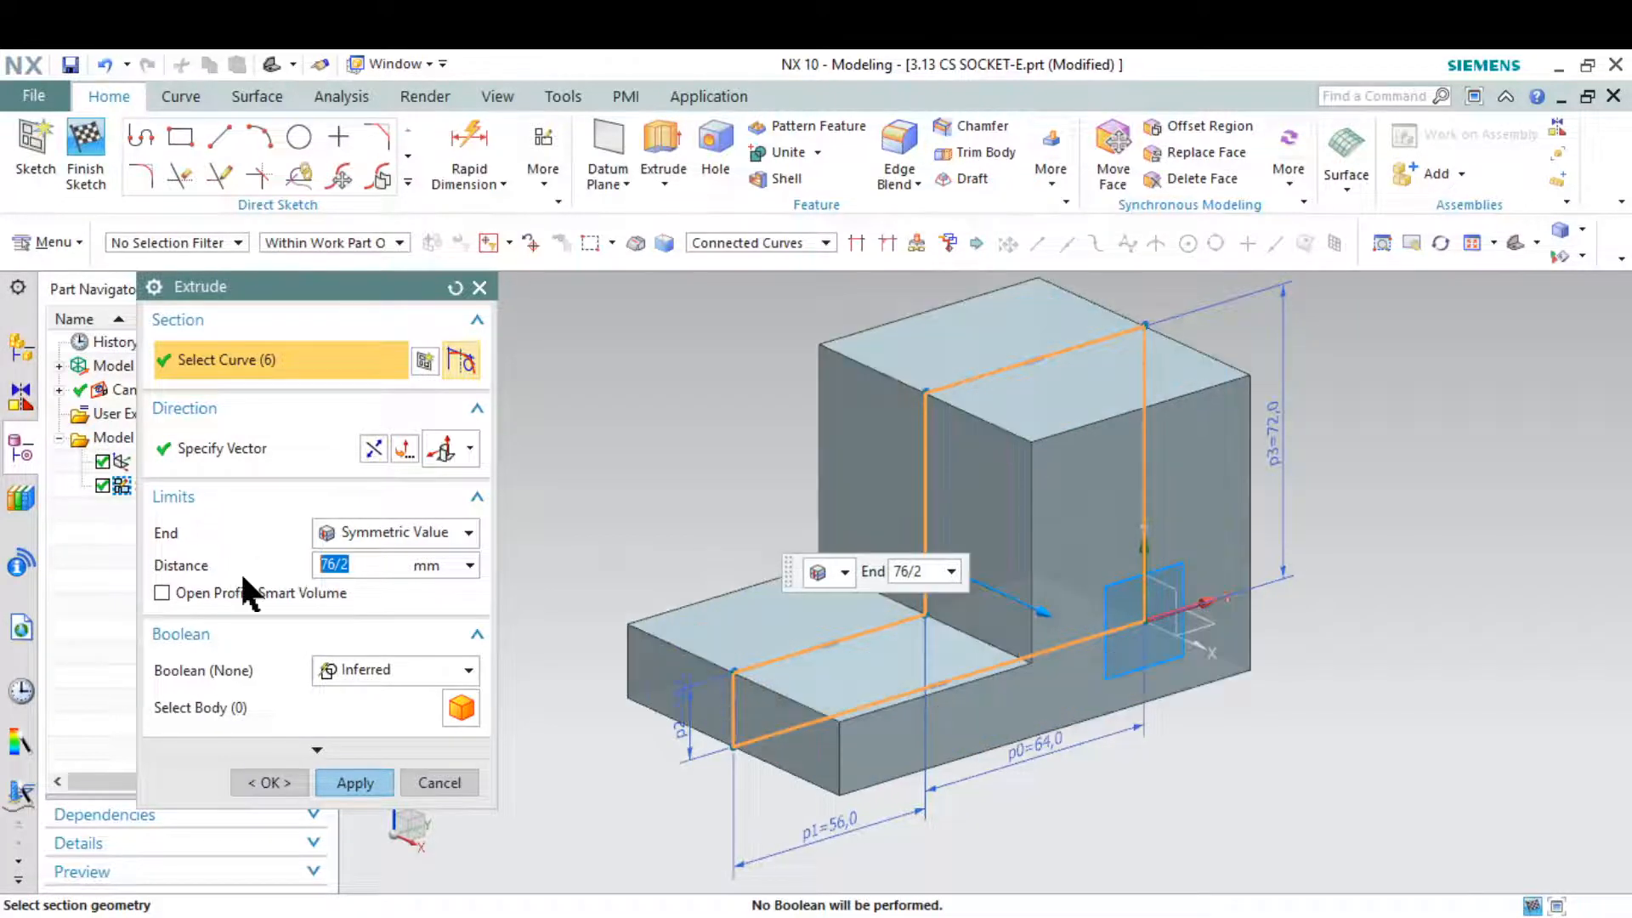
pyautogui.click(355, 783)
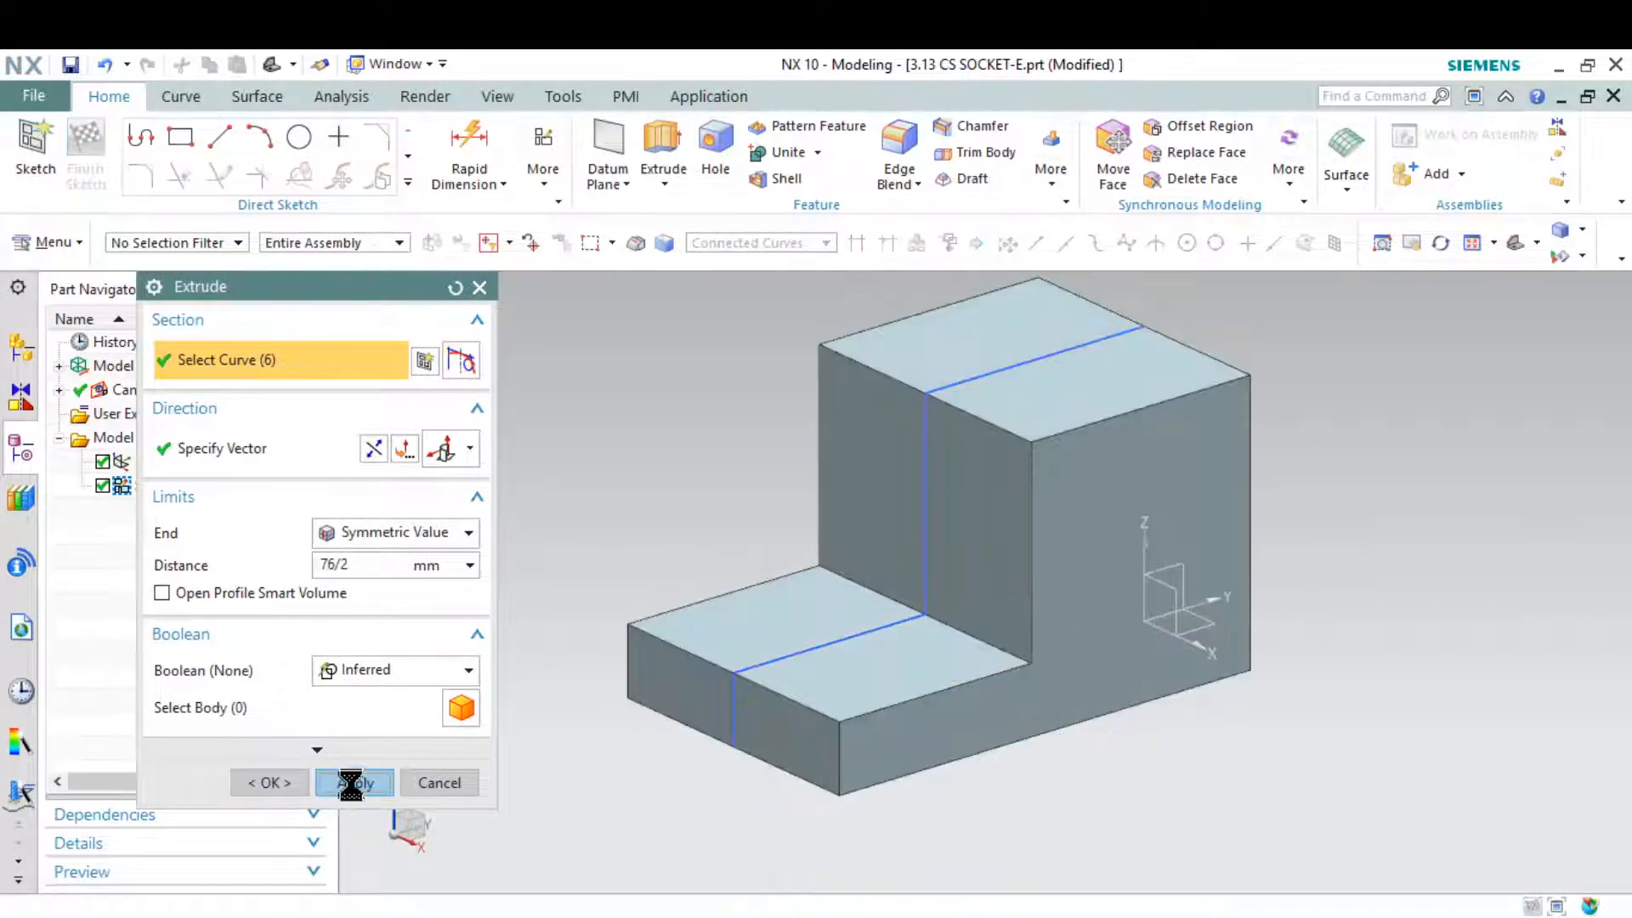
pyautogui.click(448, 783)
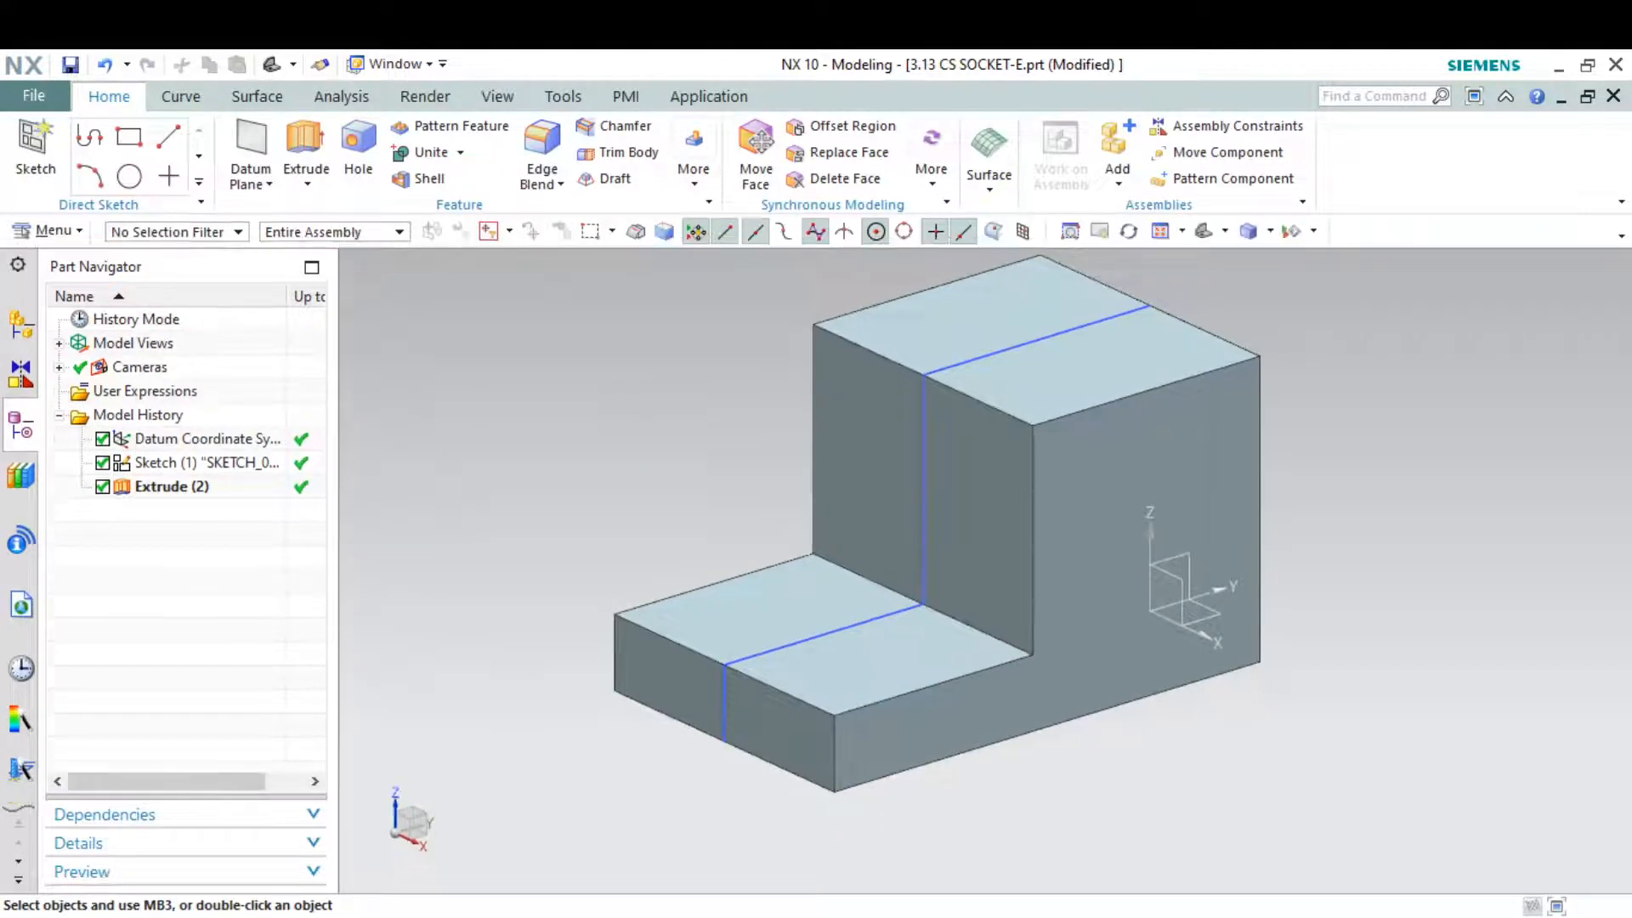
# Step: Consult the drawing, set the distance from the rectangle to the block's rear edge to 13 mm, and finish the sketch
pyautogui.hotkey('alt', 'Tab')
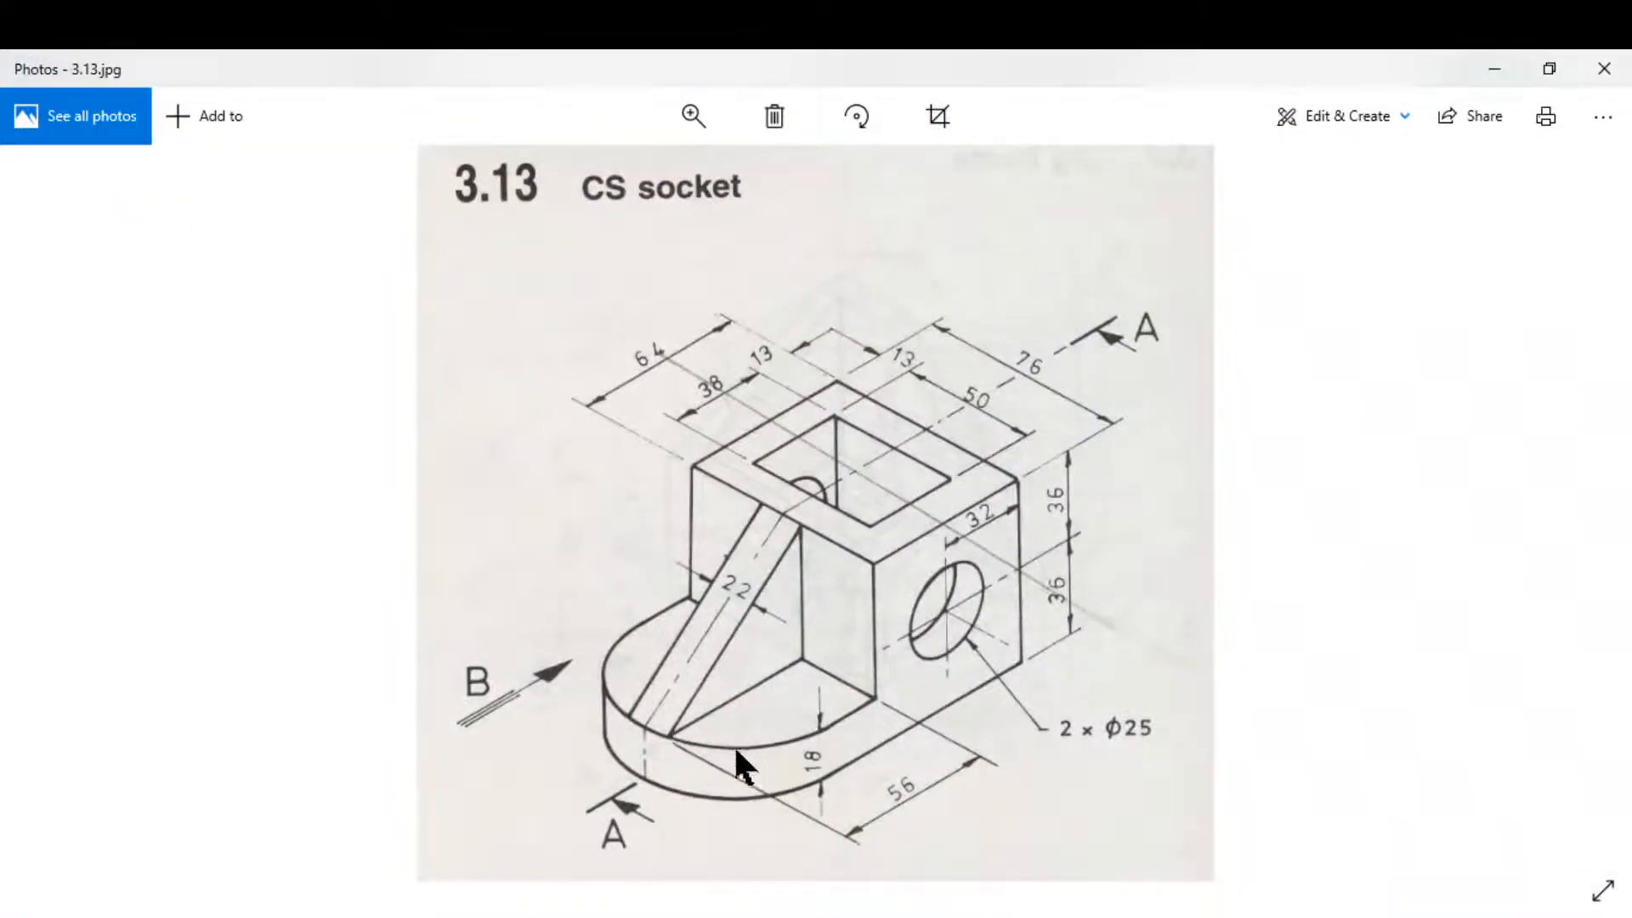
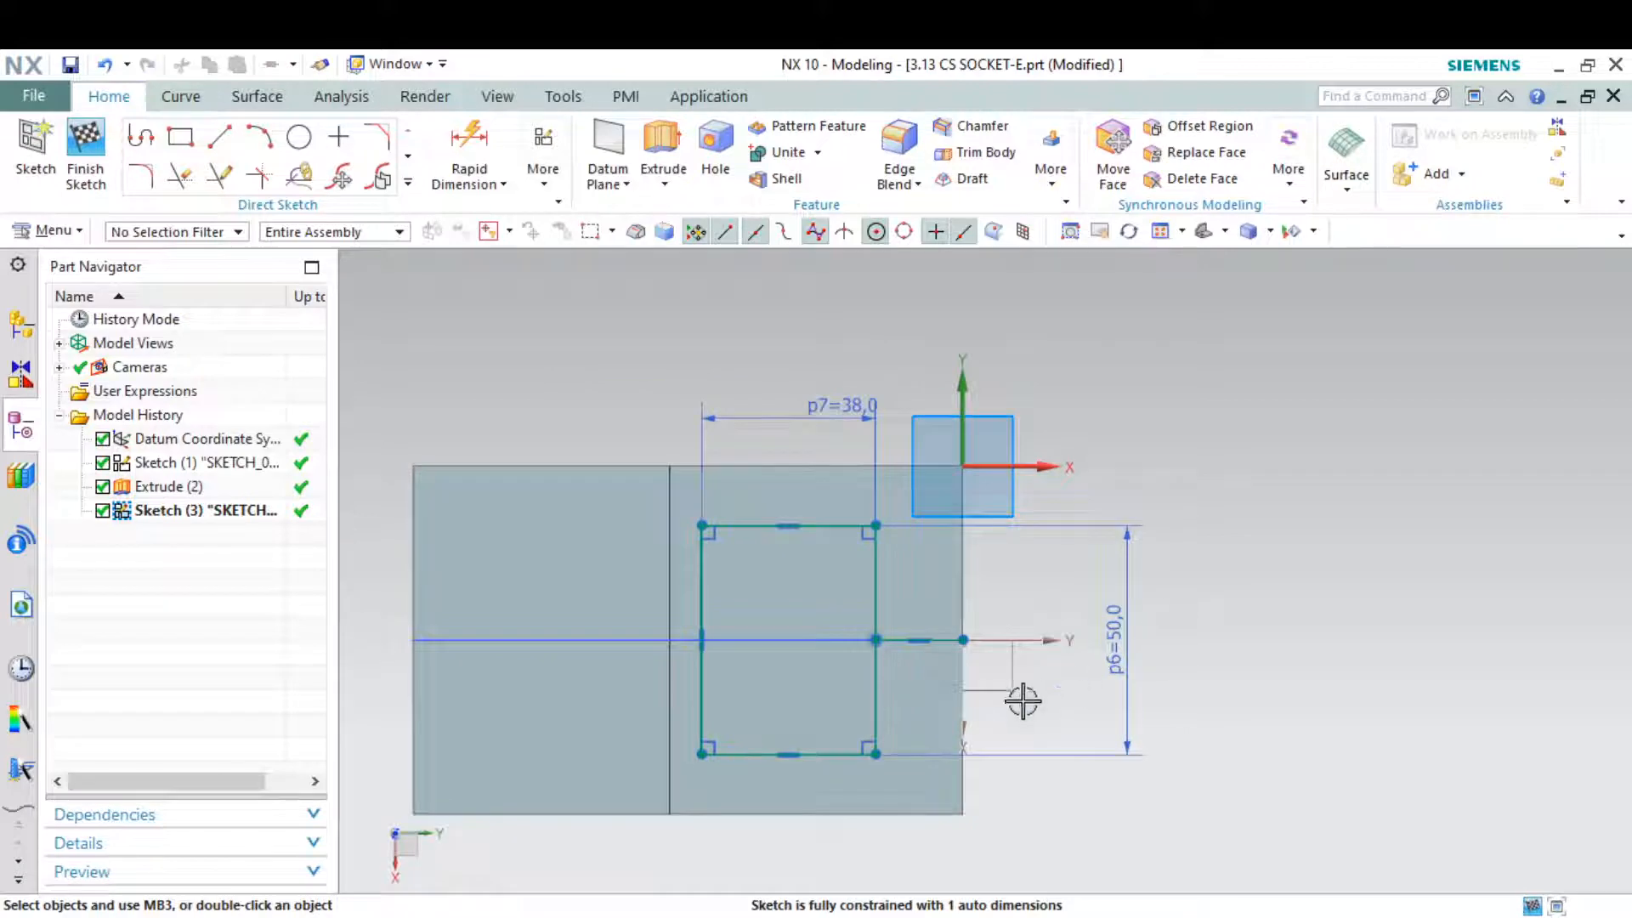
pyautogui.hotkey('alt', 'Tab')
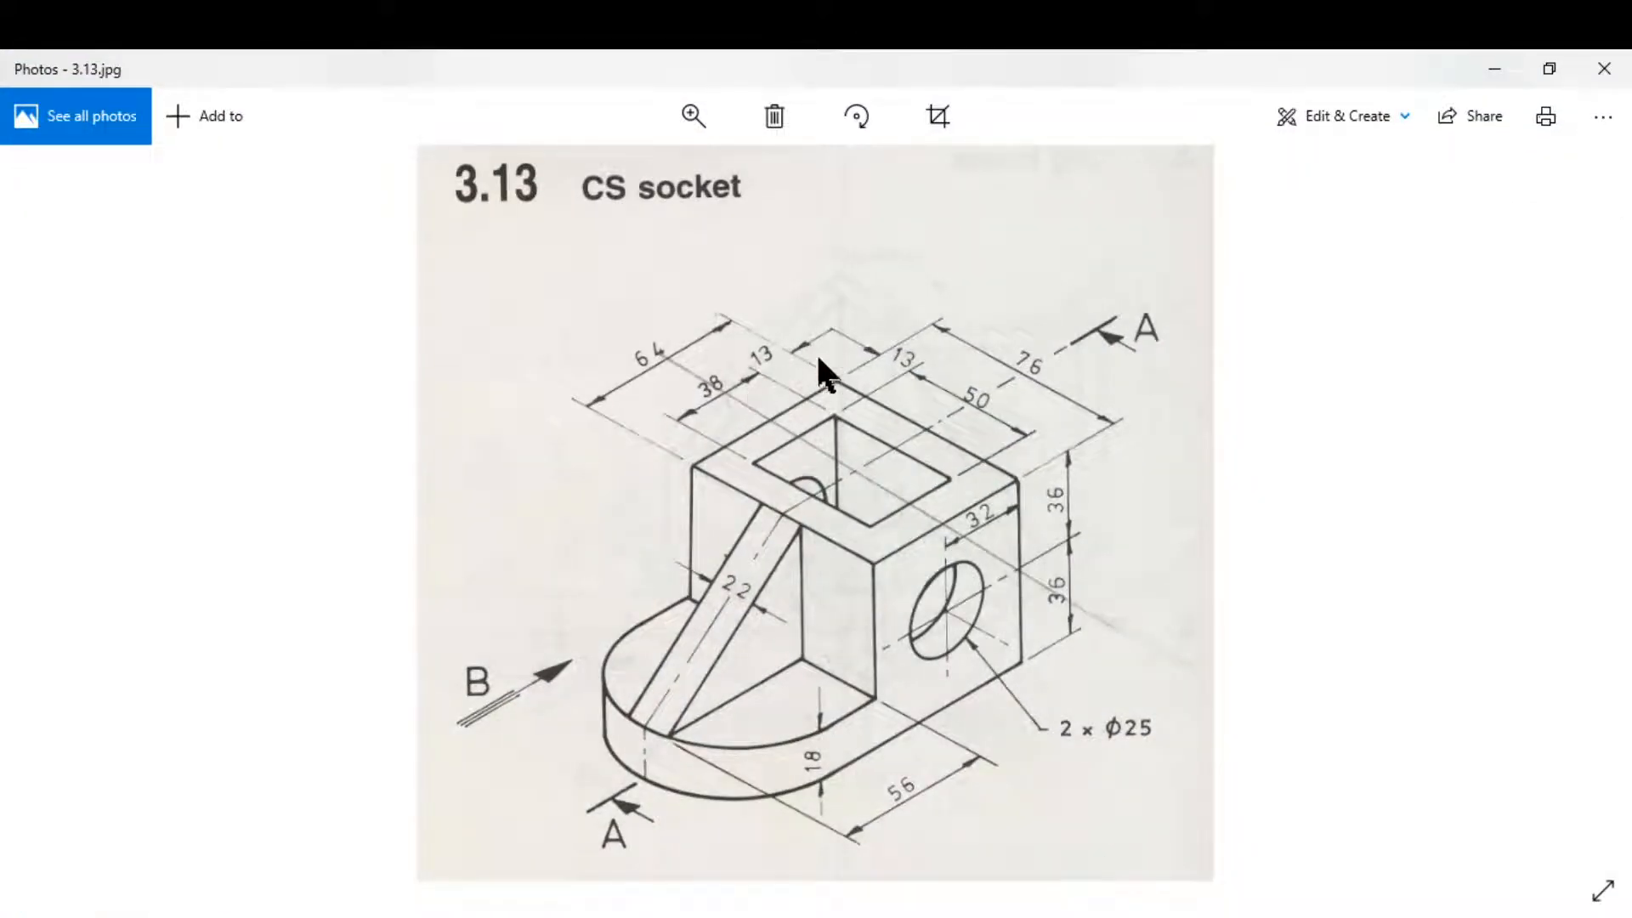
pyautogui.click(1484, 68)
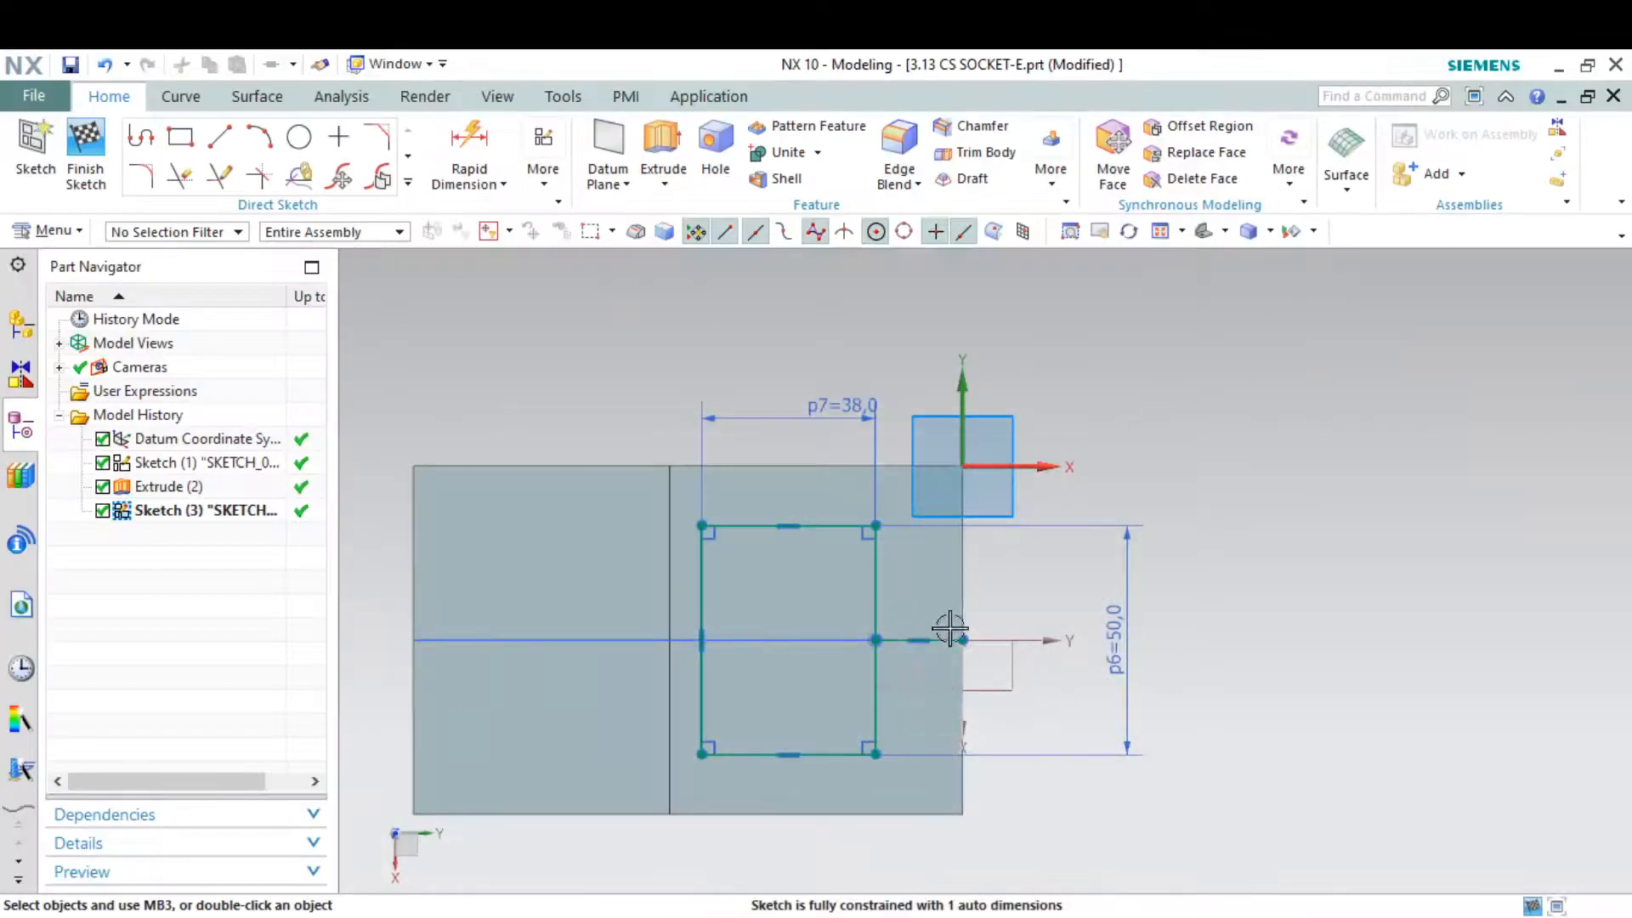
pyautogui.doubleClick(934, 692)
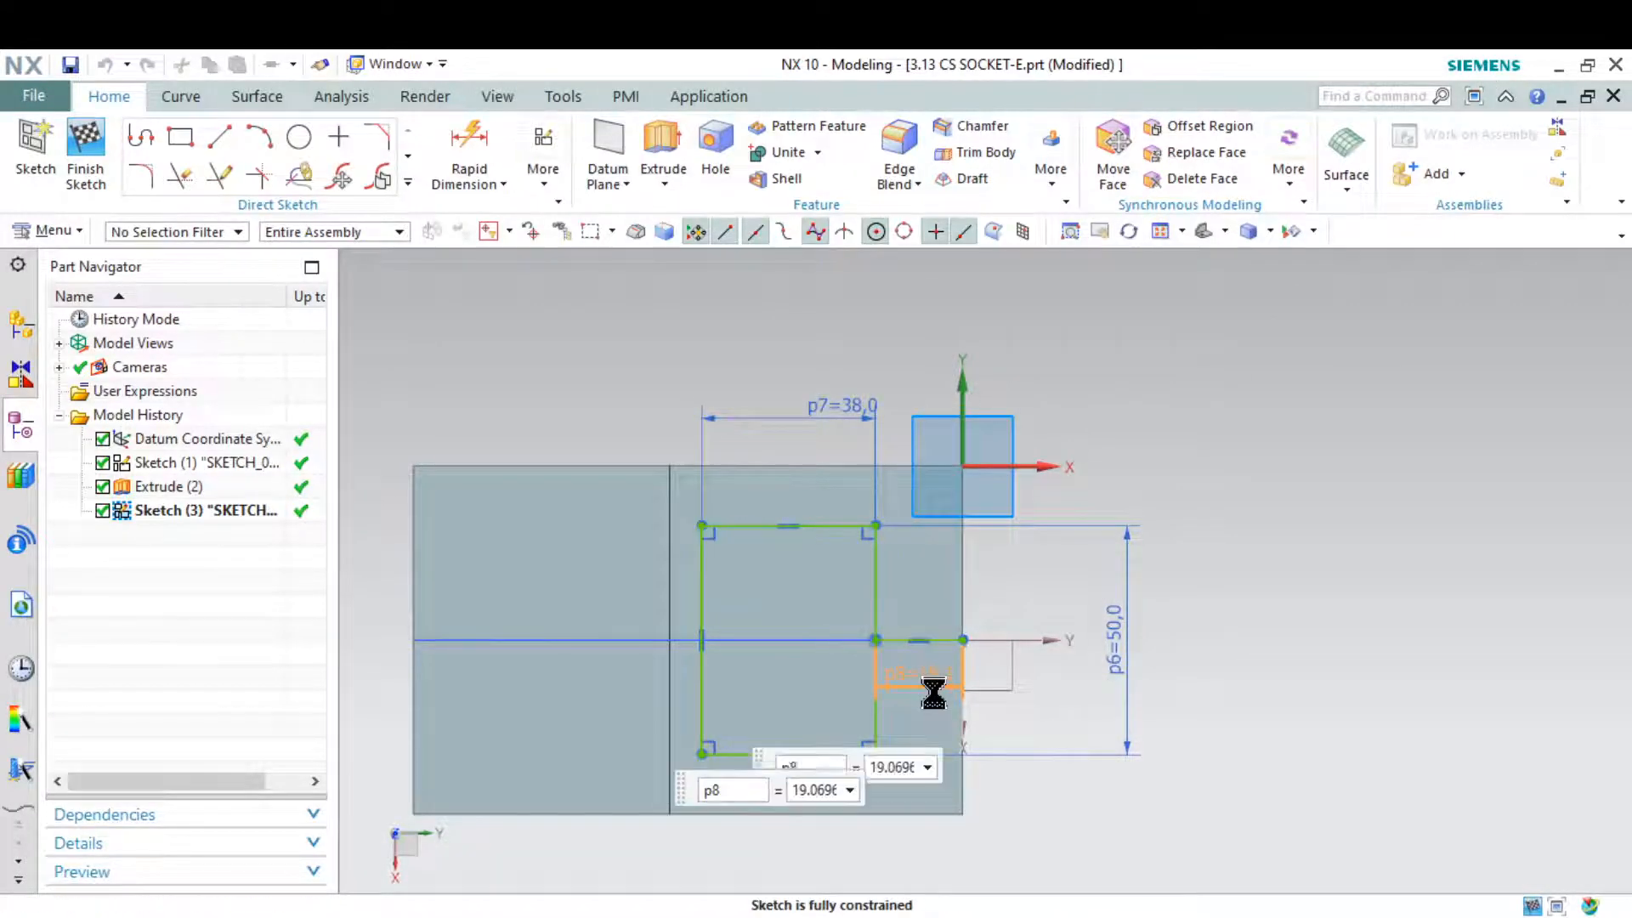
pyautogui.write('13')
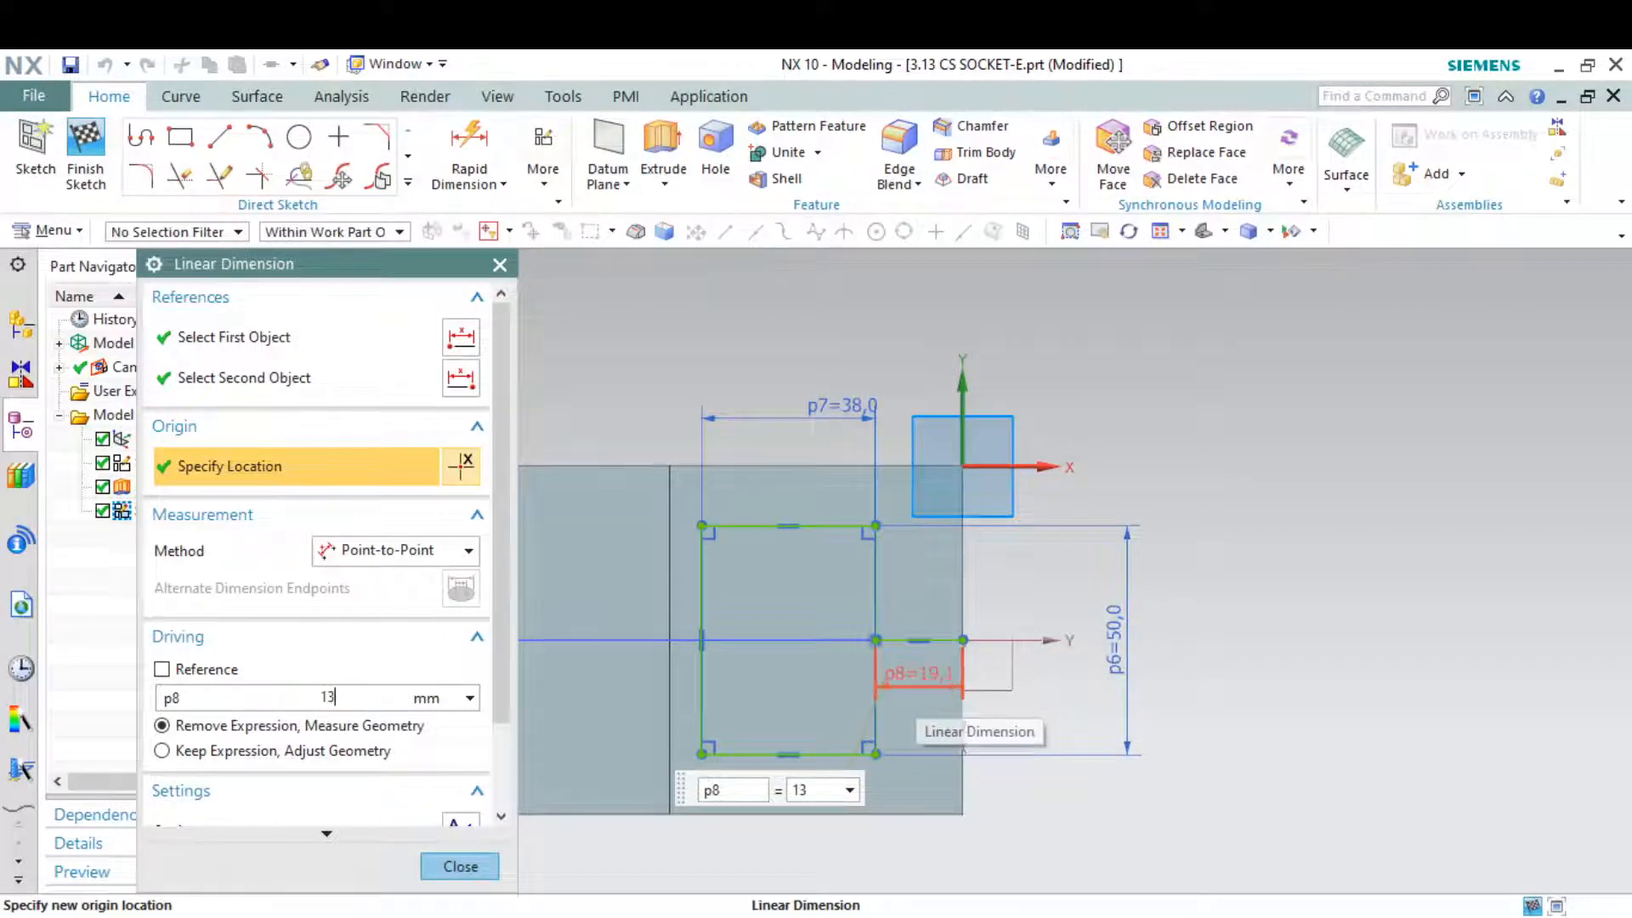
pyautogui.press('Return')
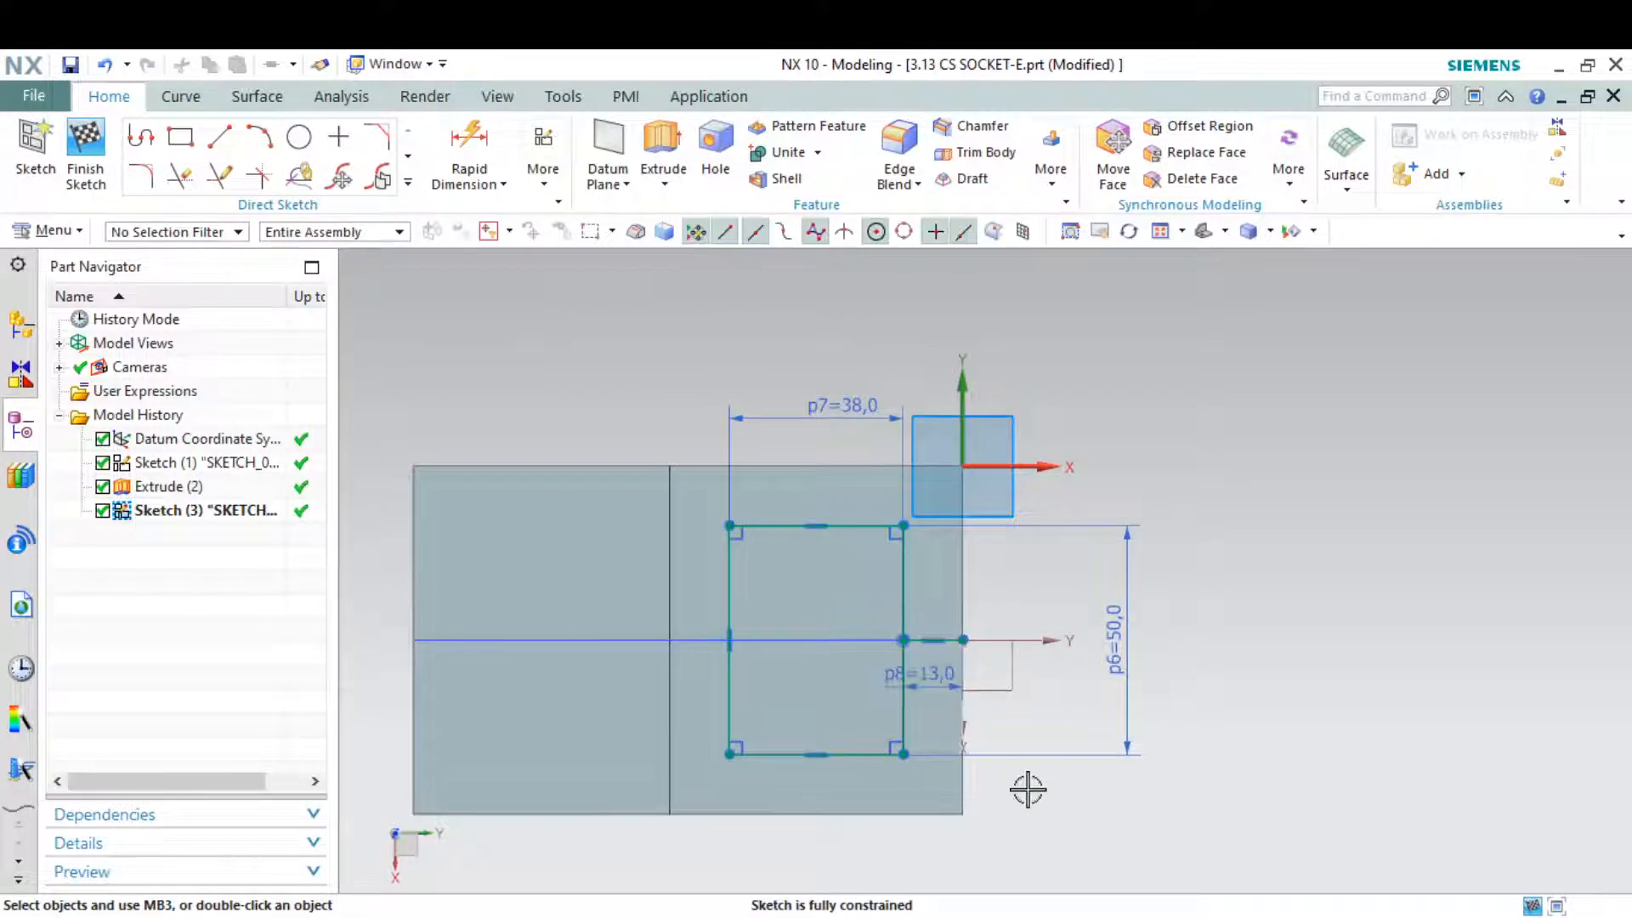
pyautogui.click(86, 141)
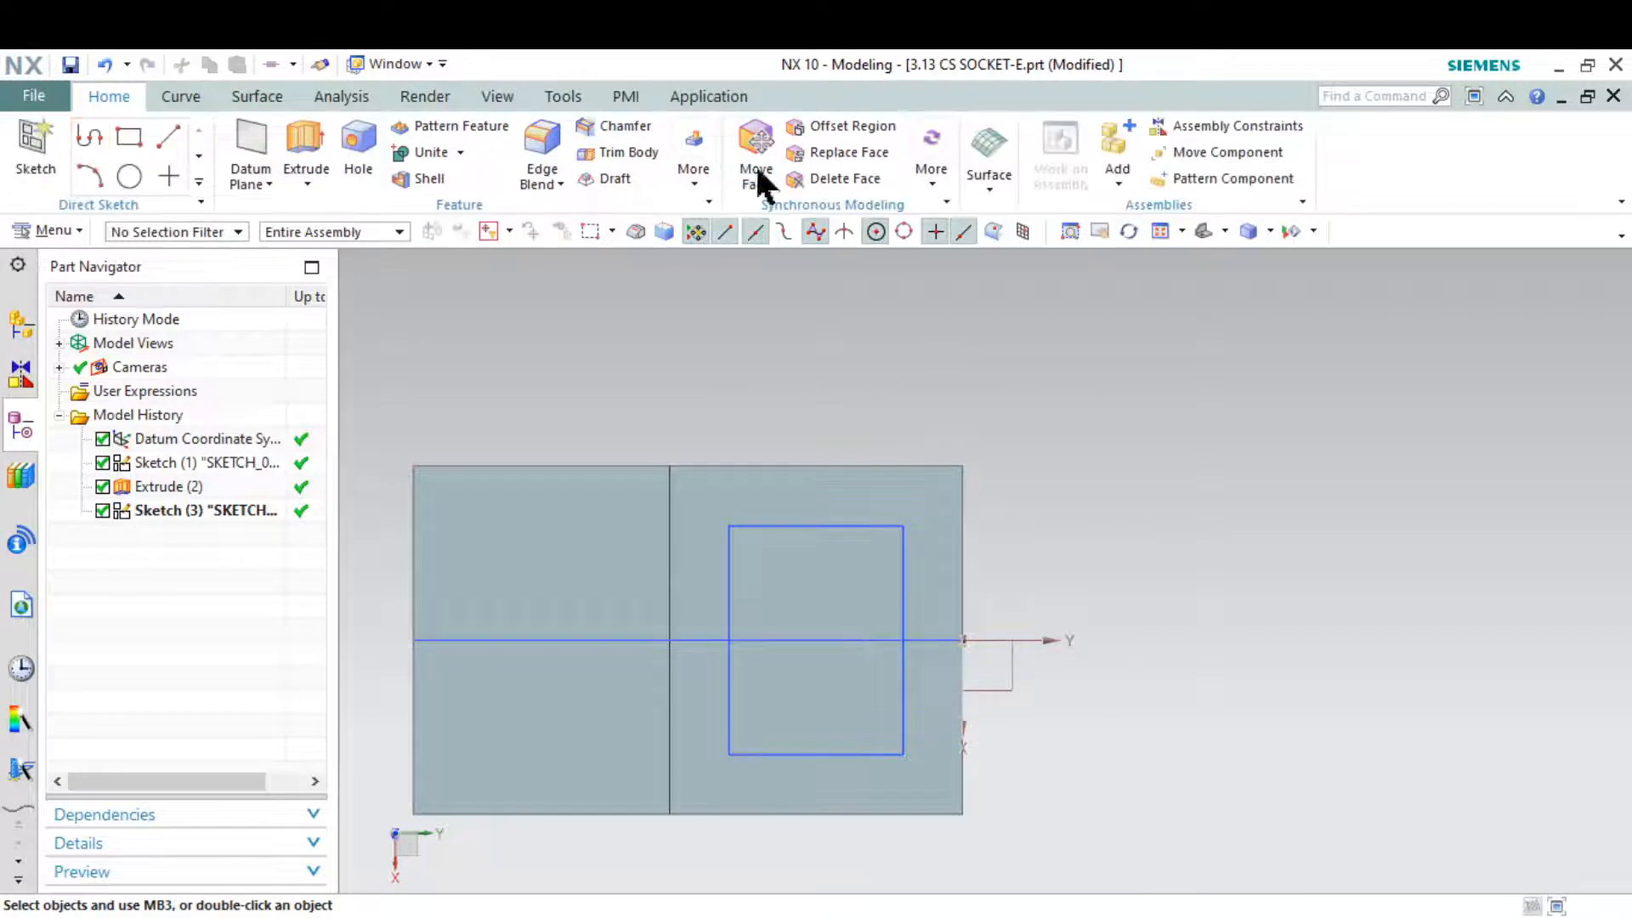
# Step: Extrude the rectangle downward through the block by 94 mm with a Subtract Boolean to cut the rectangular opening
pyautogui.click(1171, 230)
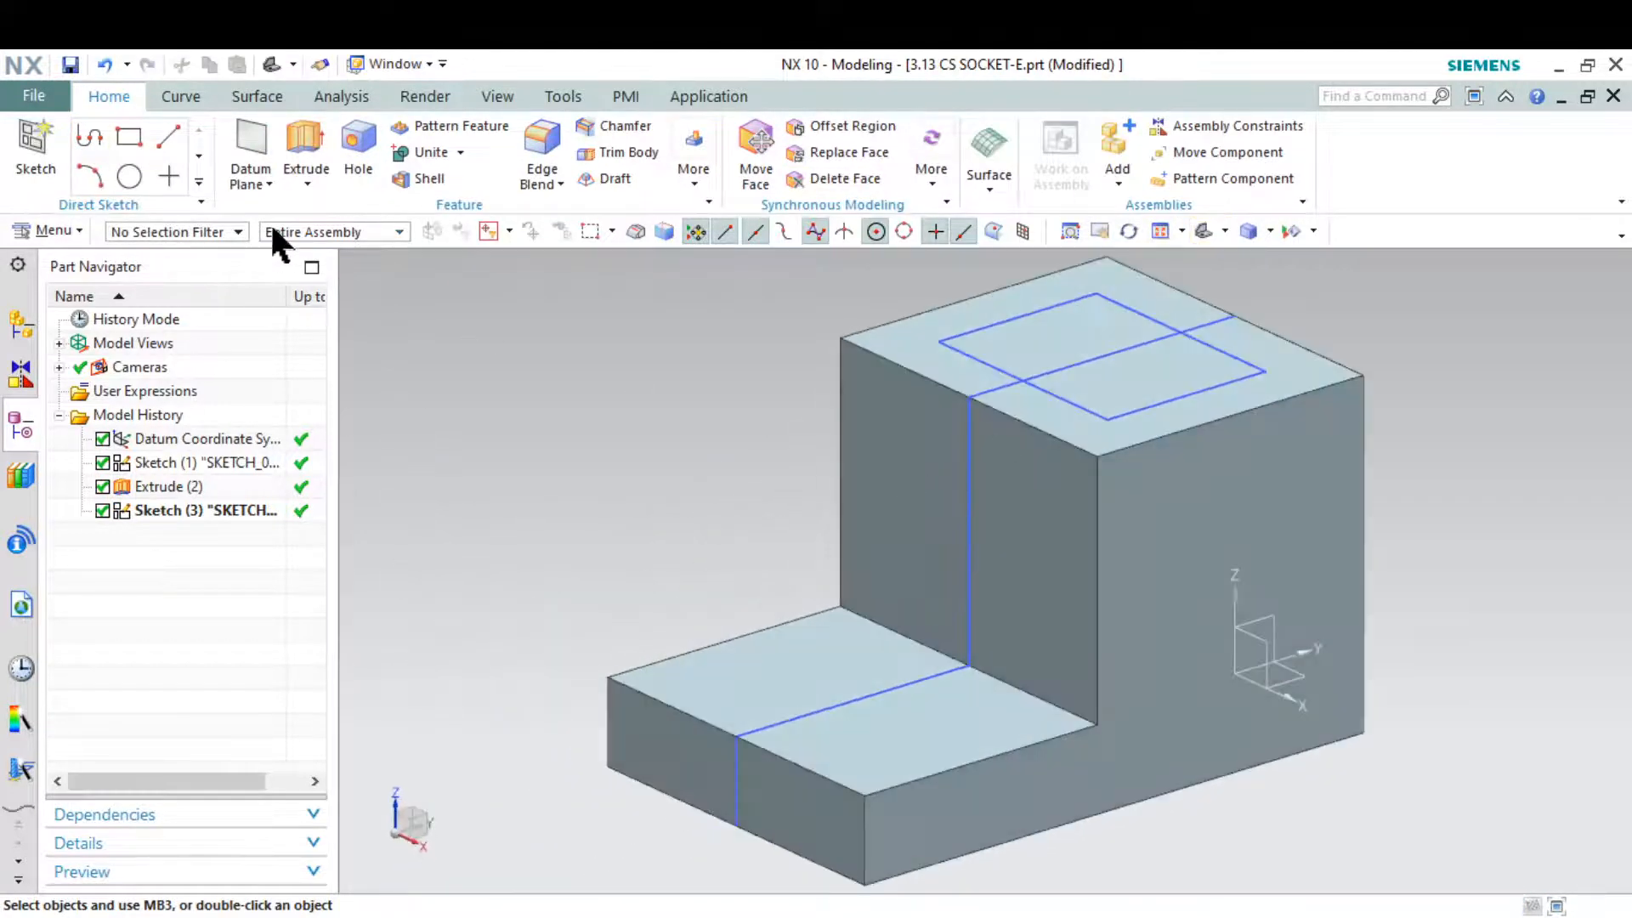
pyautogui.click(1195, 409)
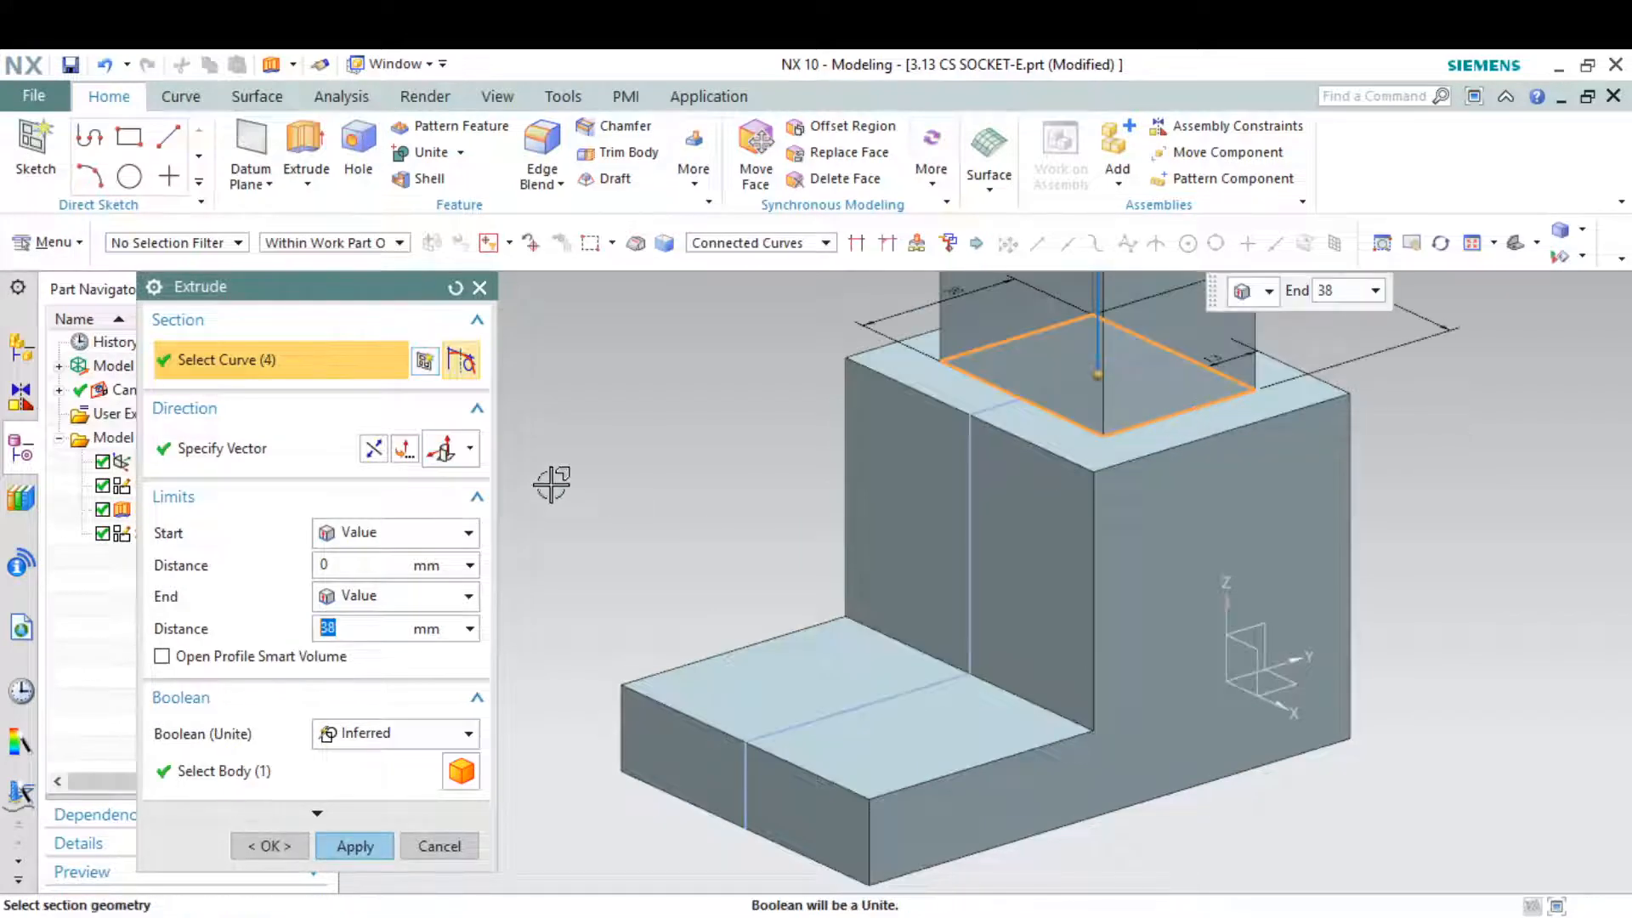
pyautogui.click(369, 446)
pyautogui.click(460, 731)
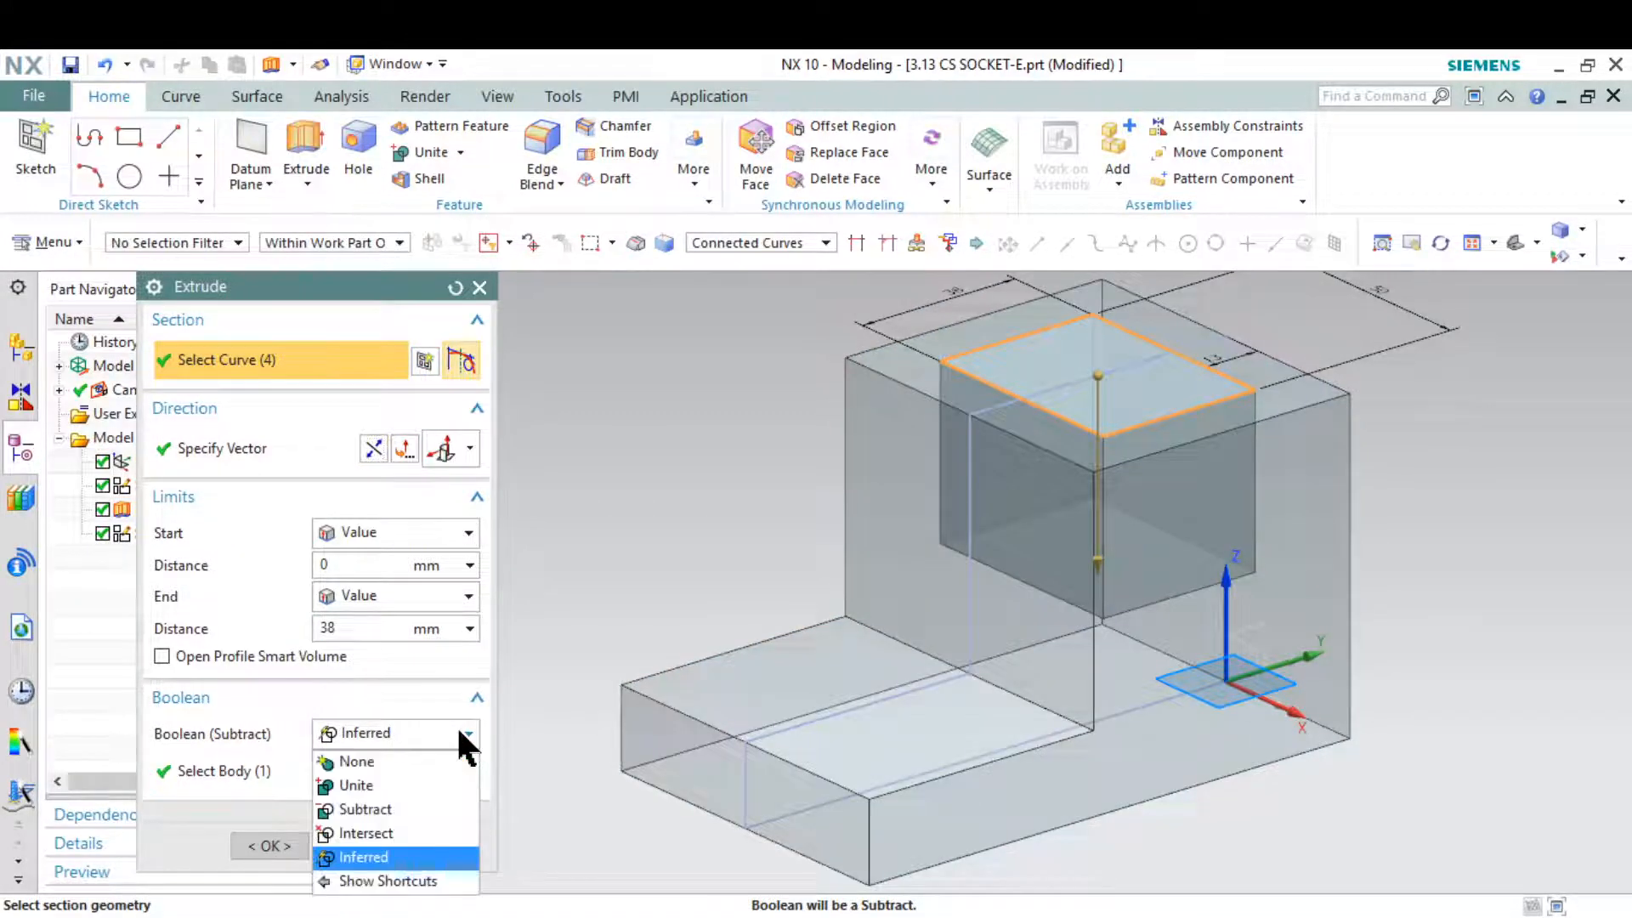
pyautogui.click(425, 804)
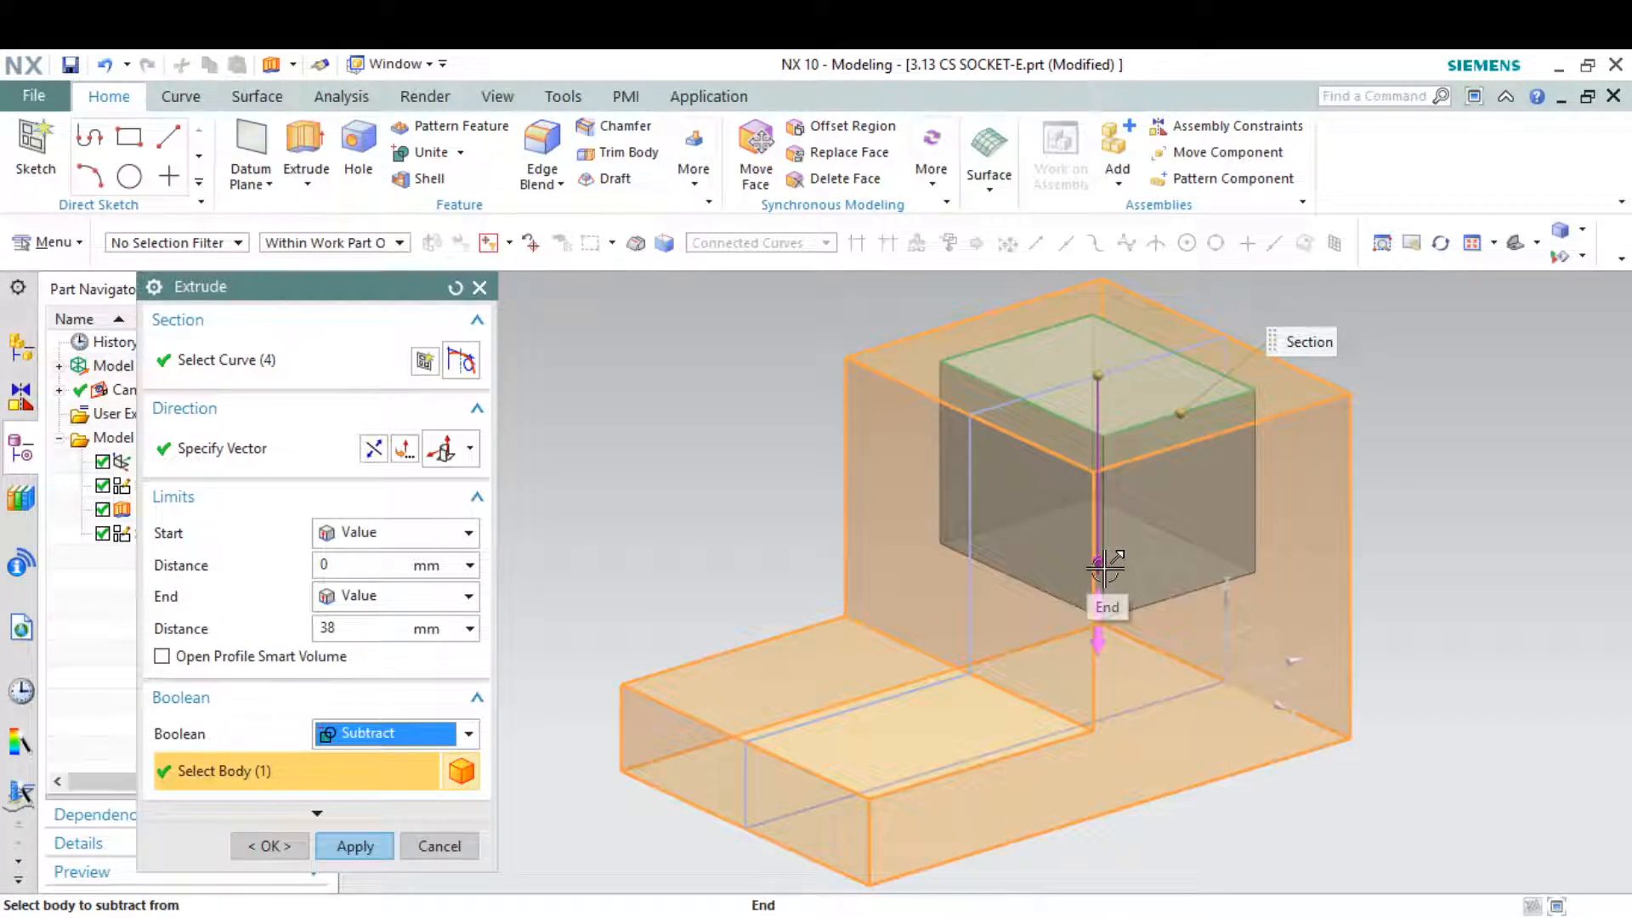
pyautogui.moveTo(1105, 566); pyautogui.dragTo(1097, 813)
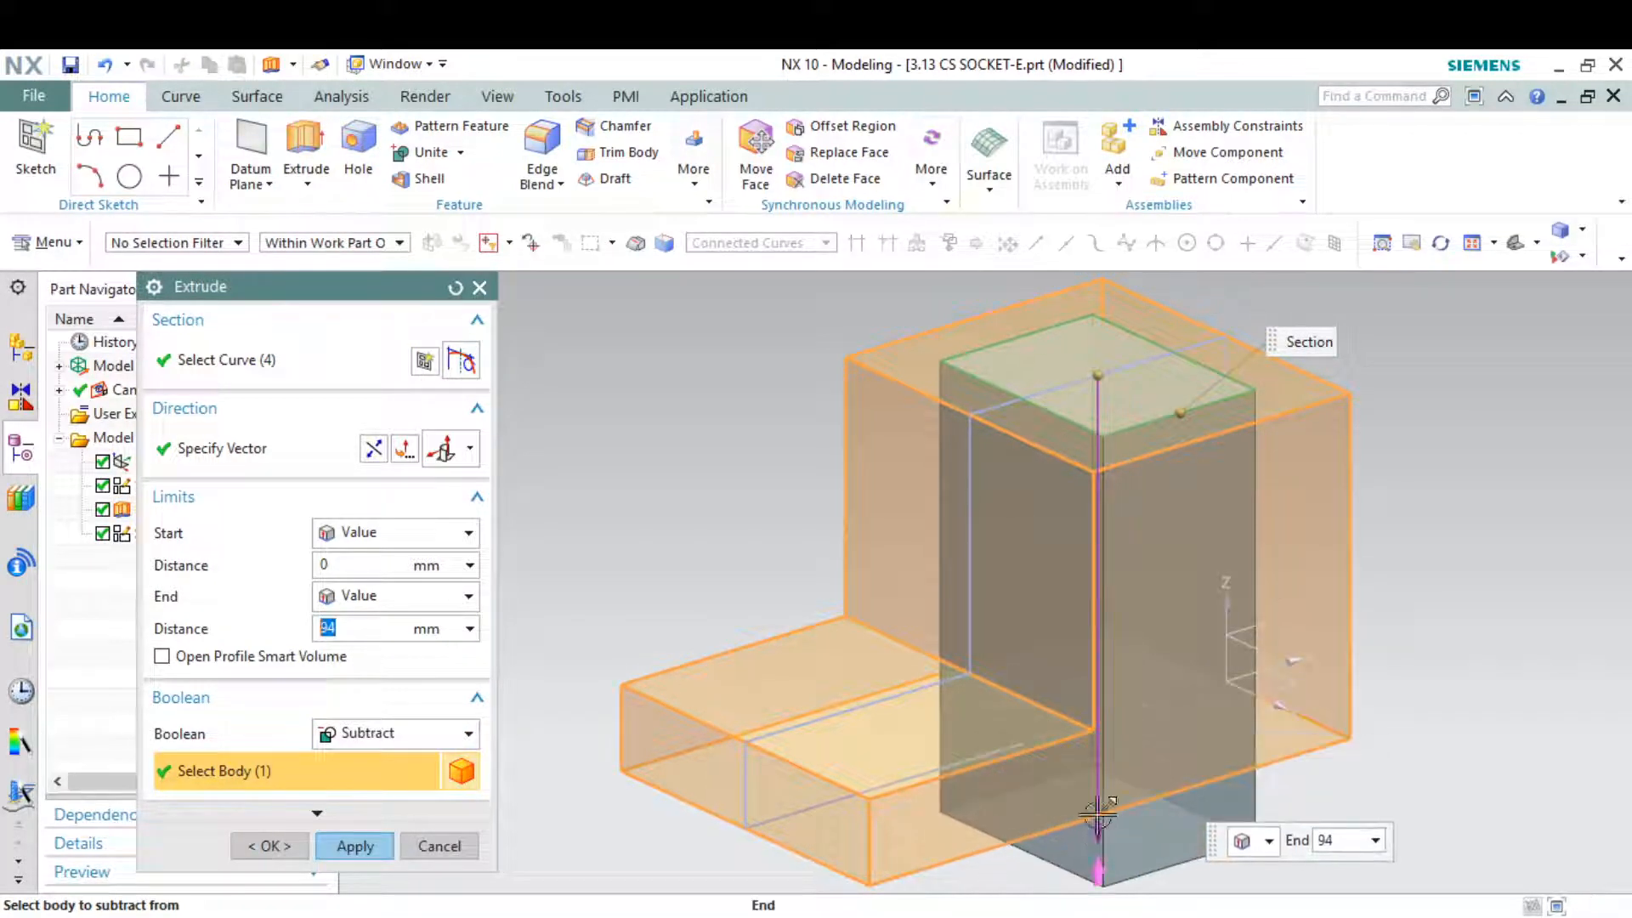
pyautogui.click(361, 851)
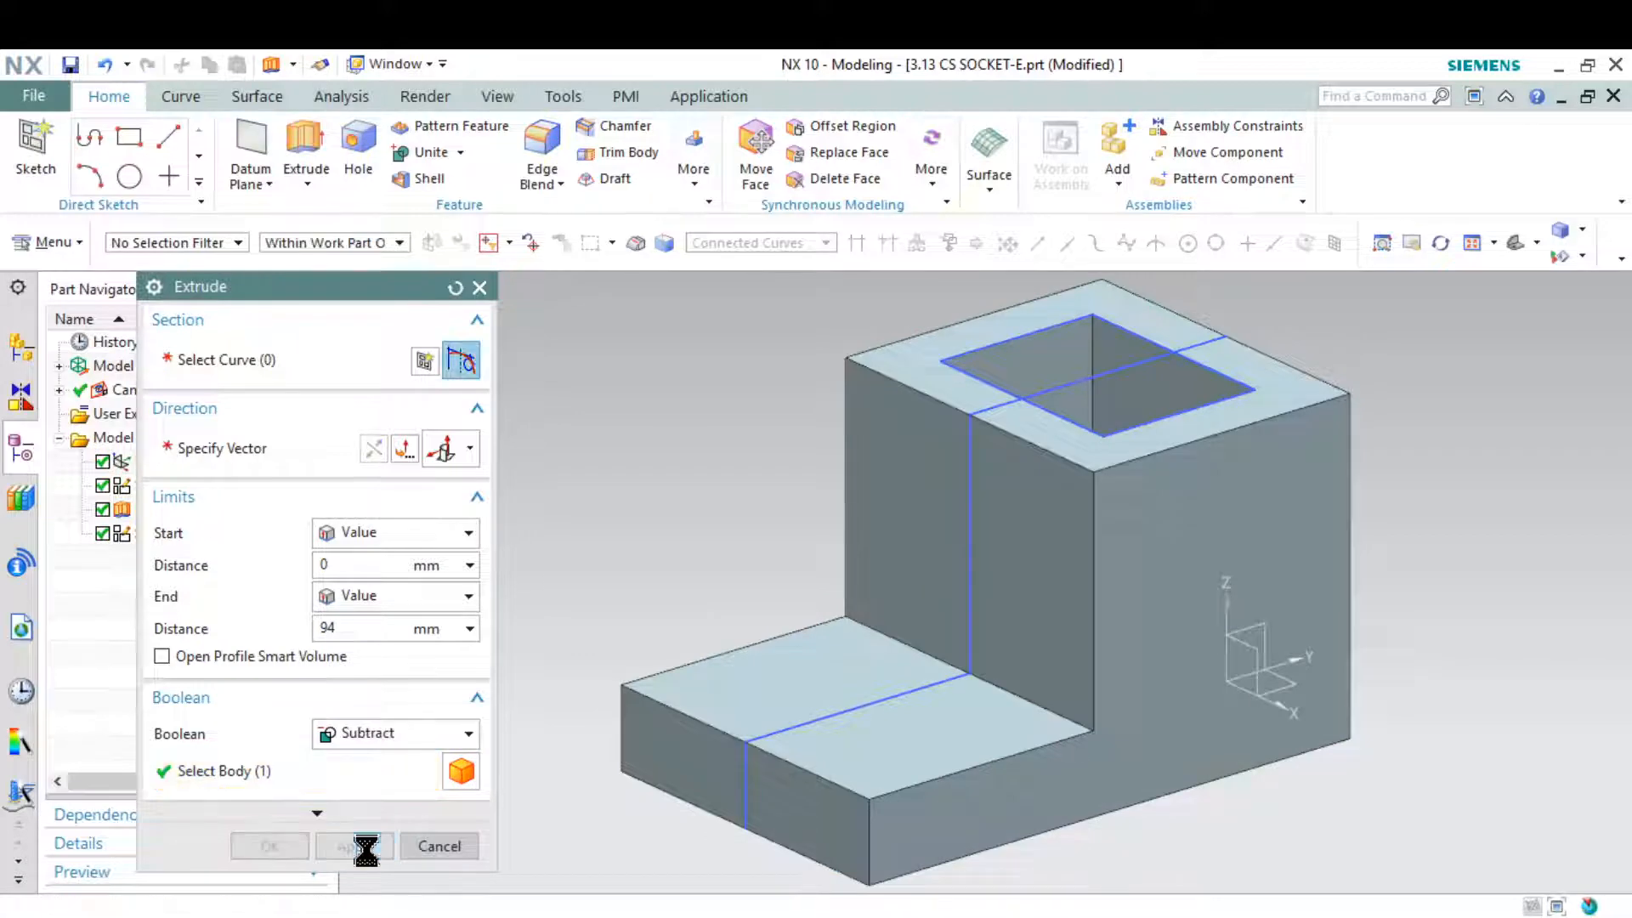
pyautogui.click(439, 846)
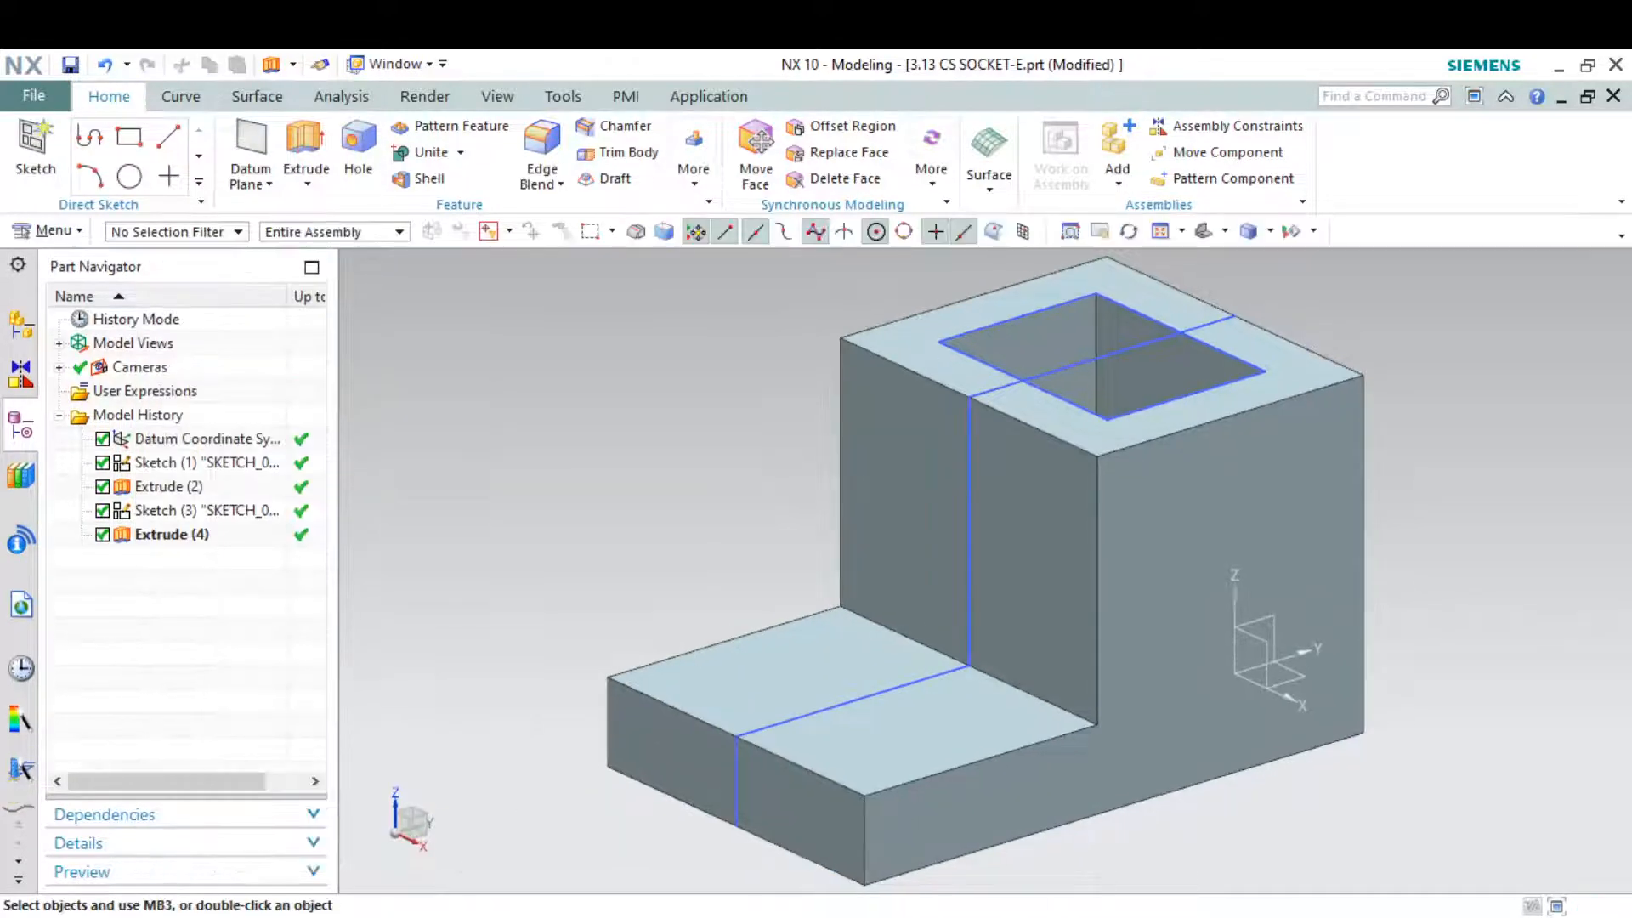
# Step: Consult the drawing for the side hole and start a sketch on the block's tall side face
pyautogui.hotkey('alt', 'Tab')
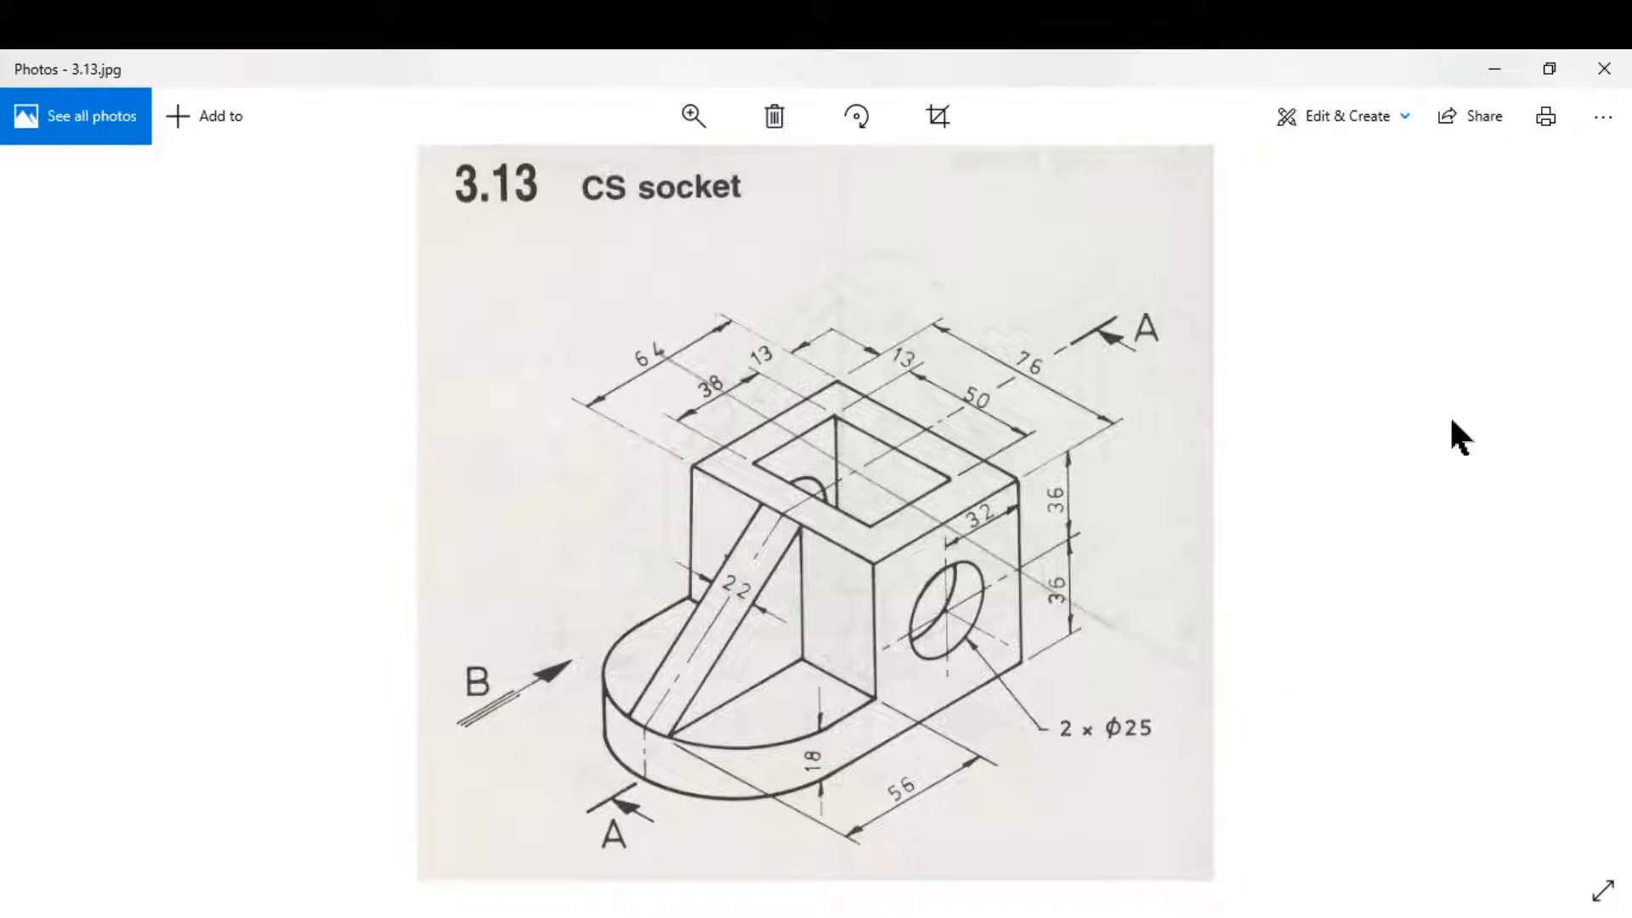
pyautogui.click(1501, 68)
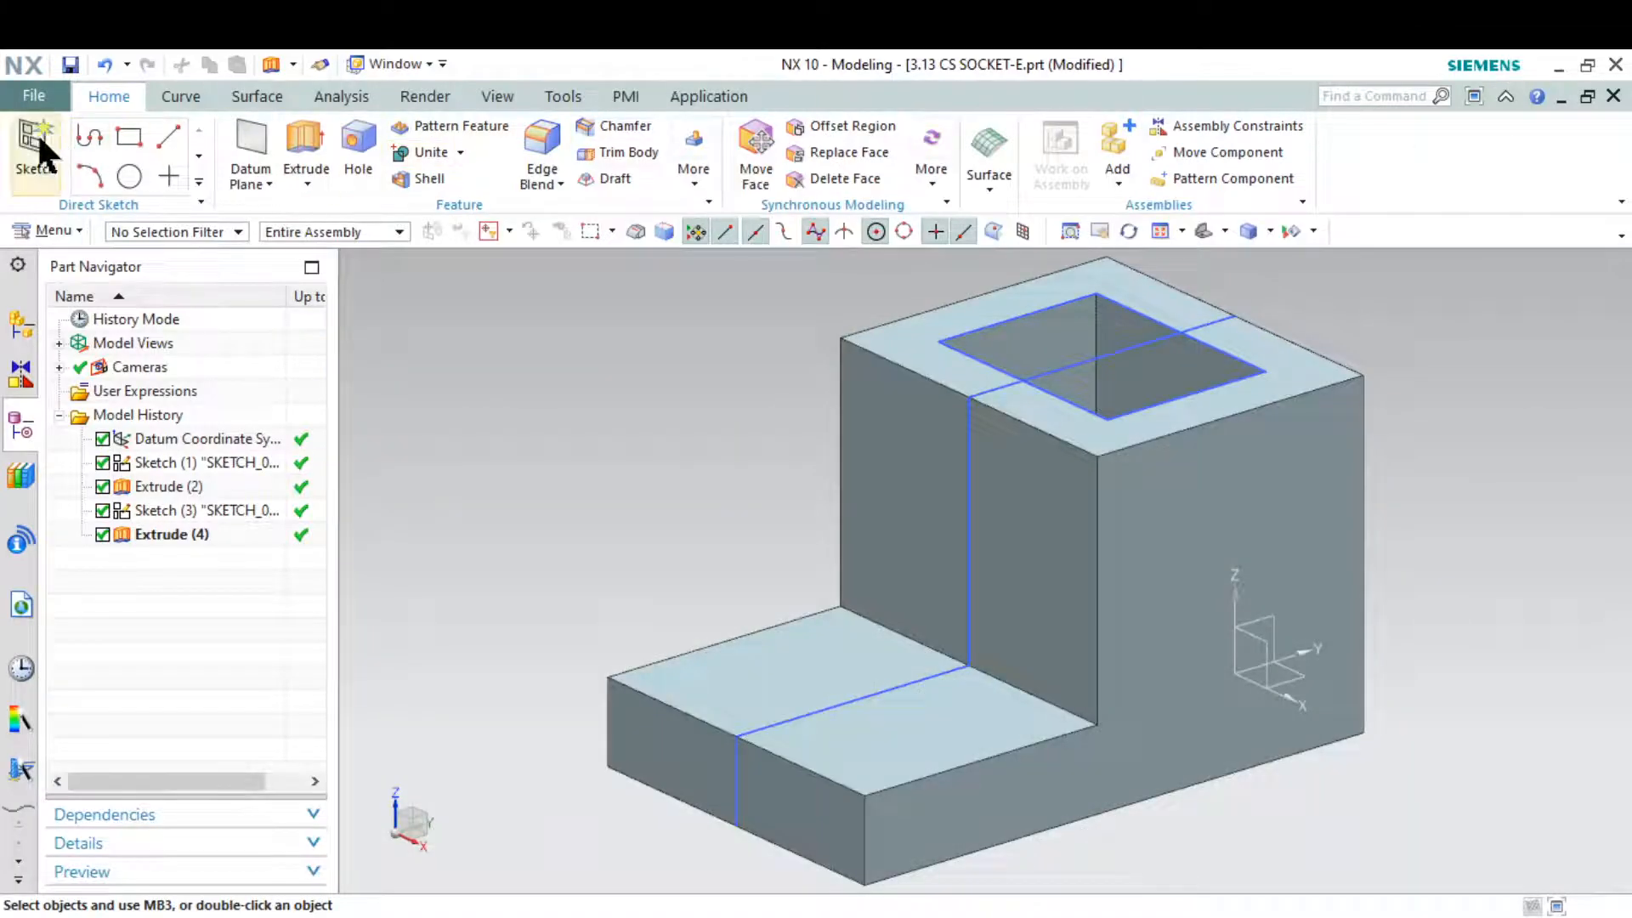
pyautogui.click(34, 131)
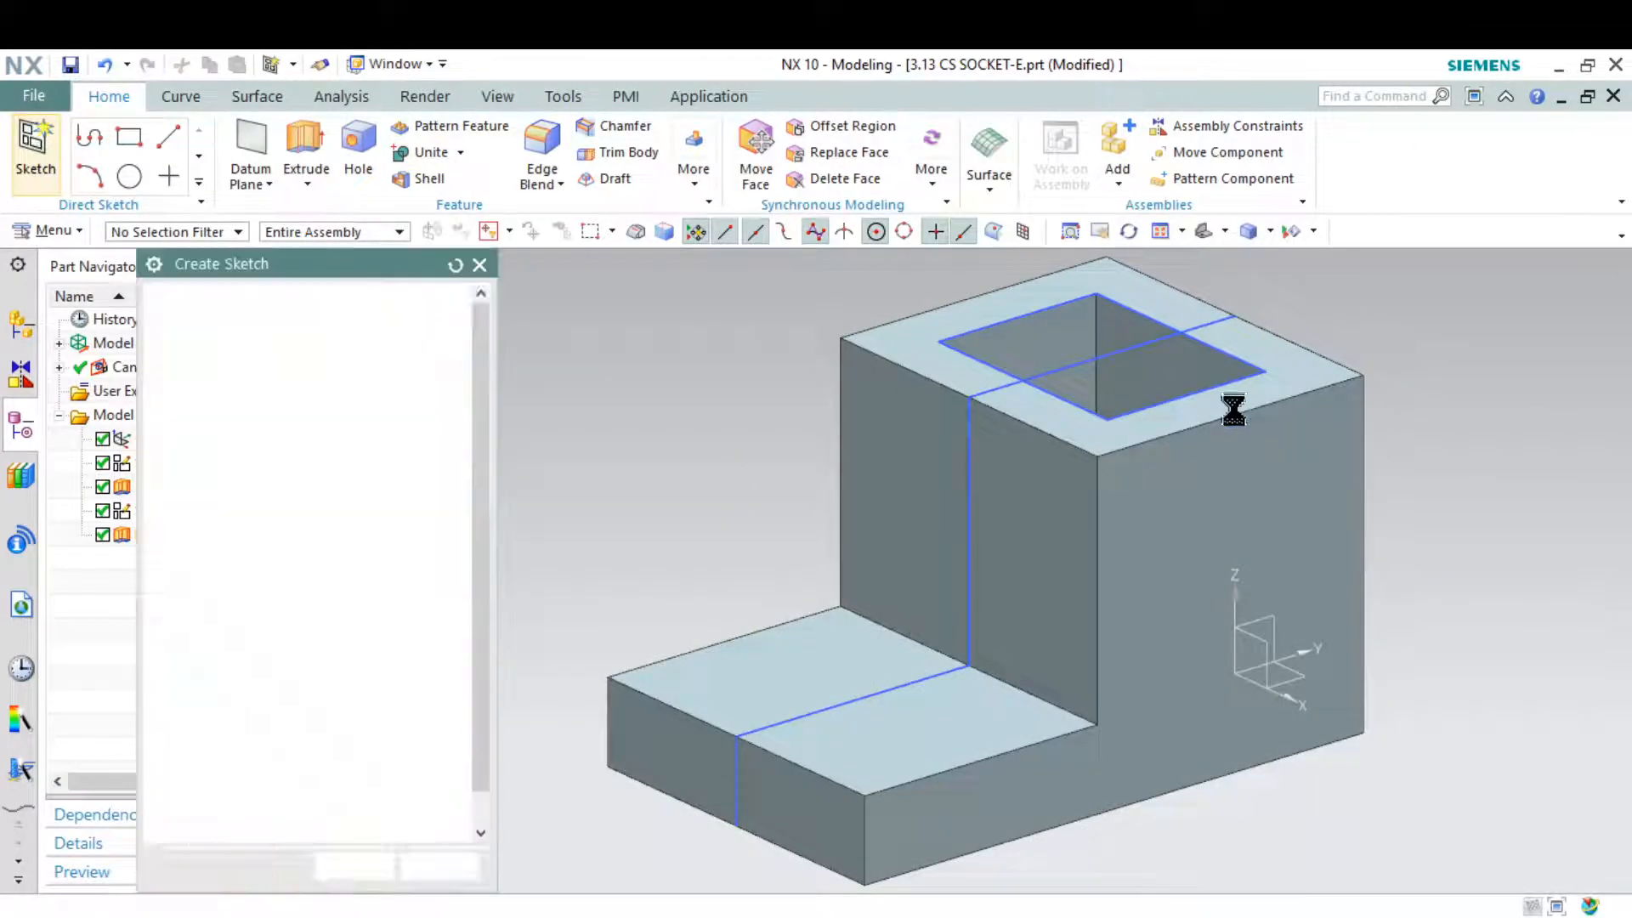
pyautogui.click(1285, 463)
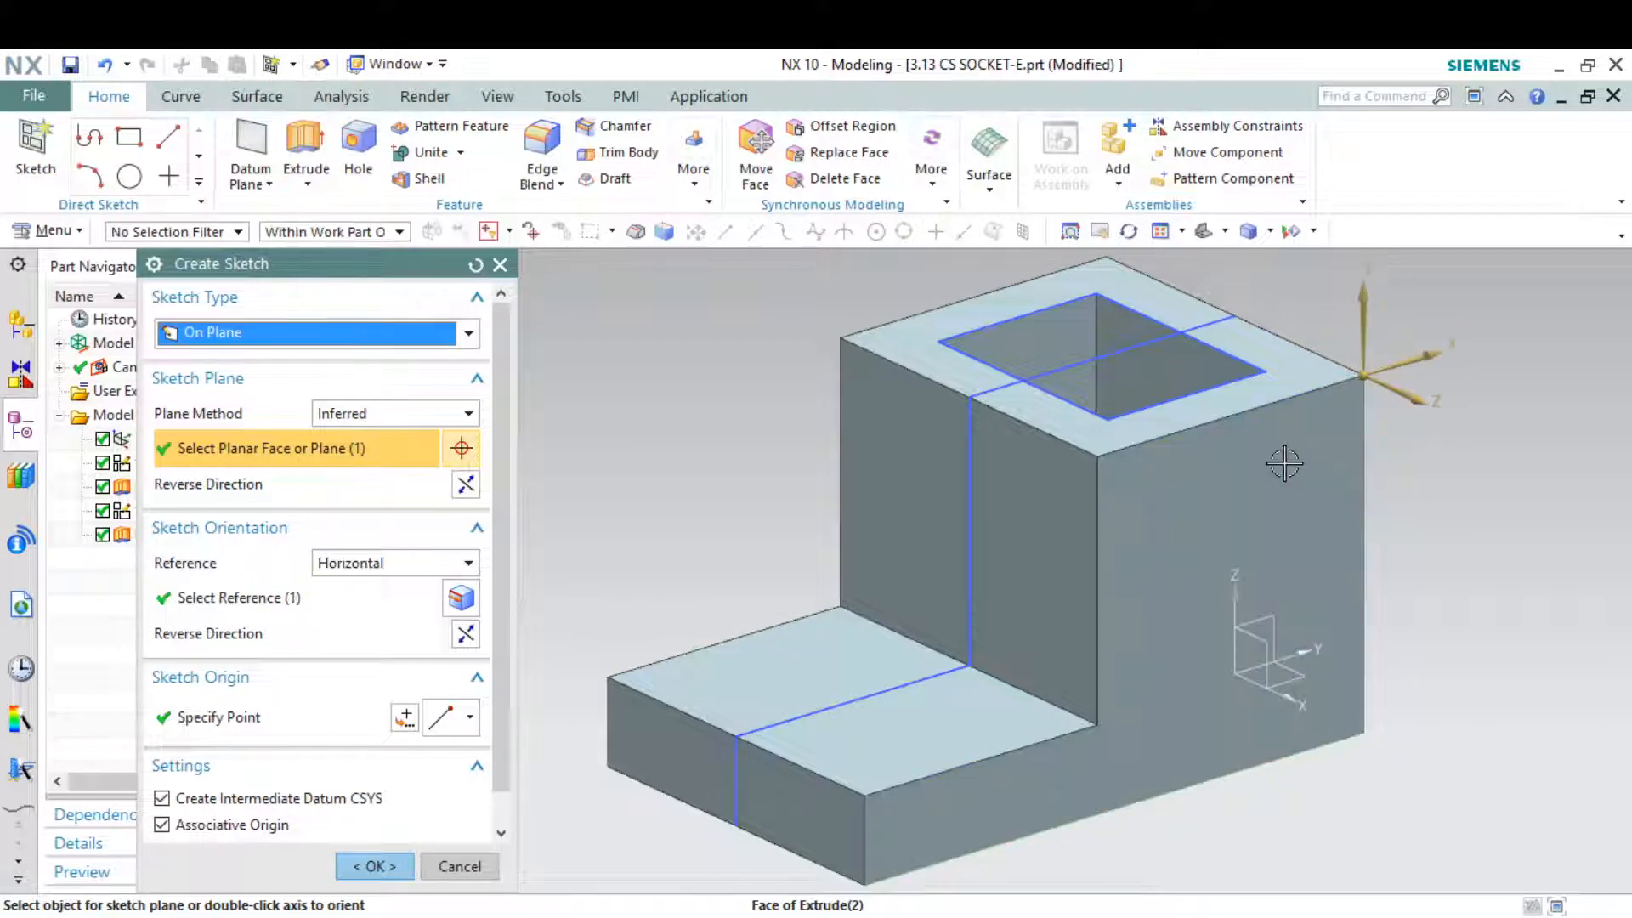
pyautogui.click(374, 866)
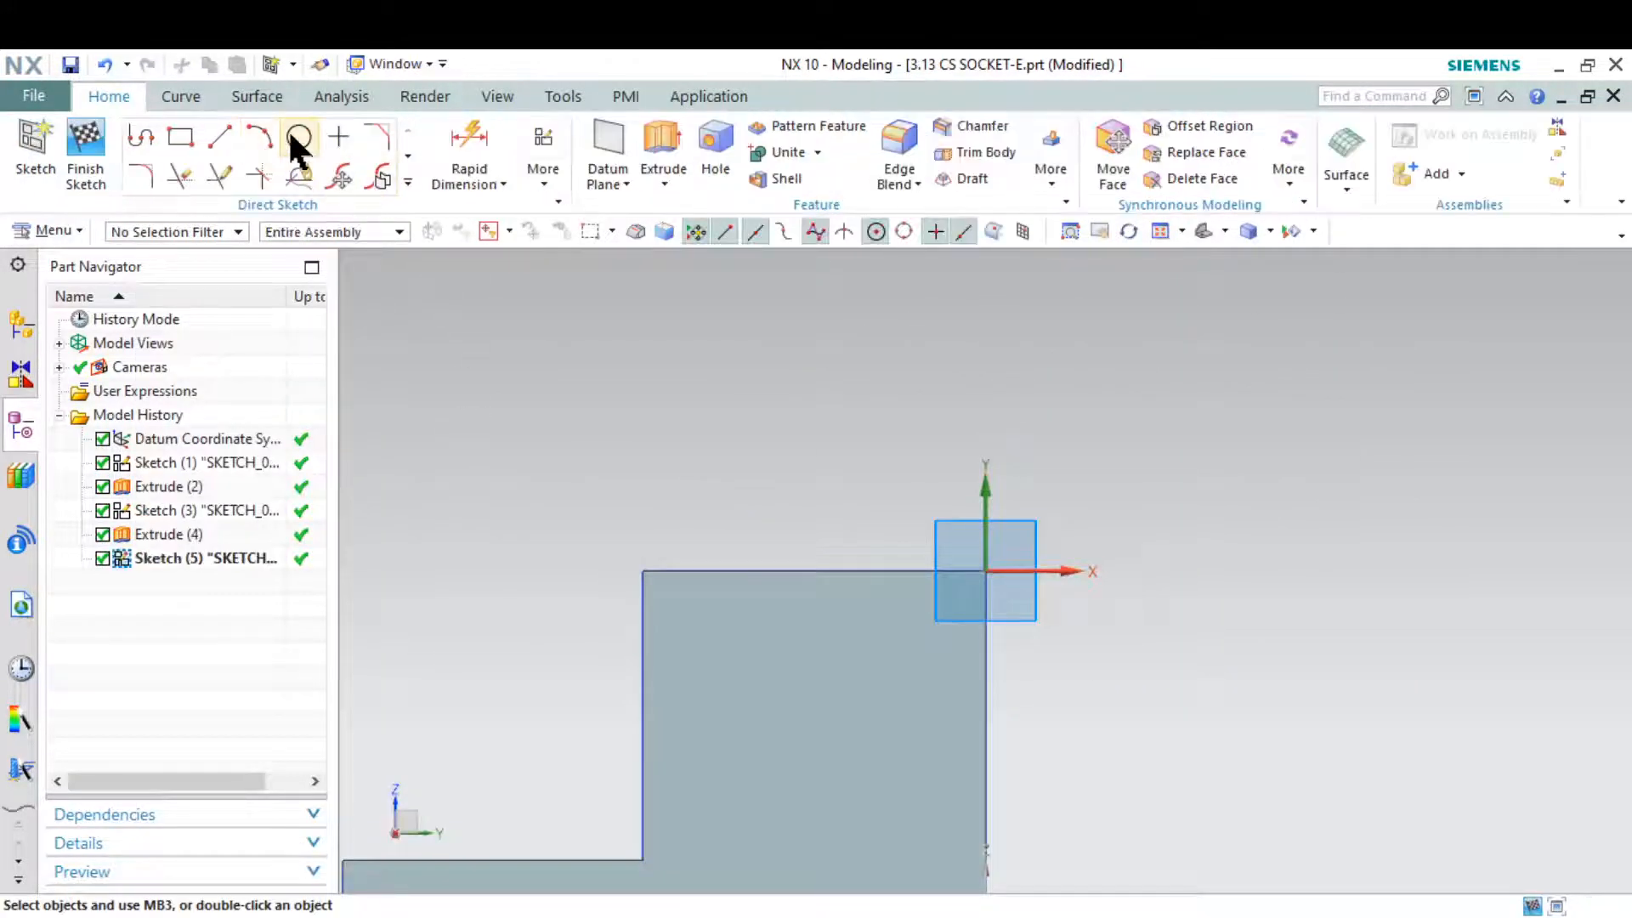
# Step: Sketch a circle about 34 mm in diameter near the middle of the block's side face and place its diameter dimension outside the block
pyautogui.click(293, 141)
pyautogui.scroll(-2, 900, 495)
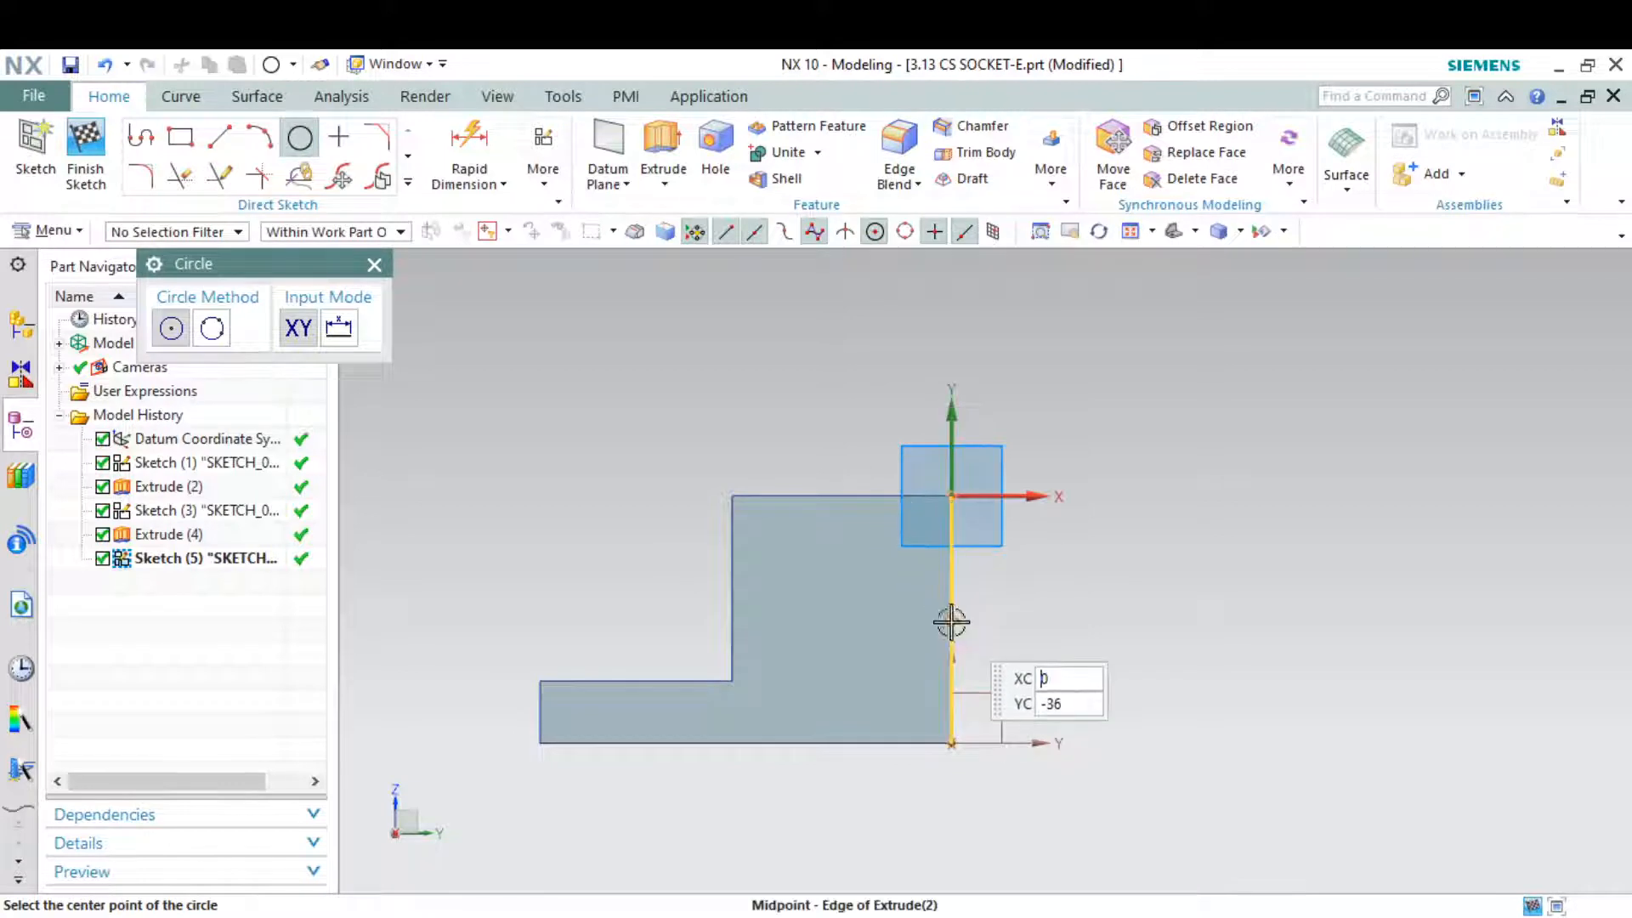
pyautogui.click(843, 618)
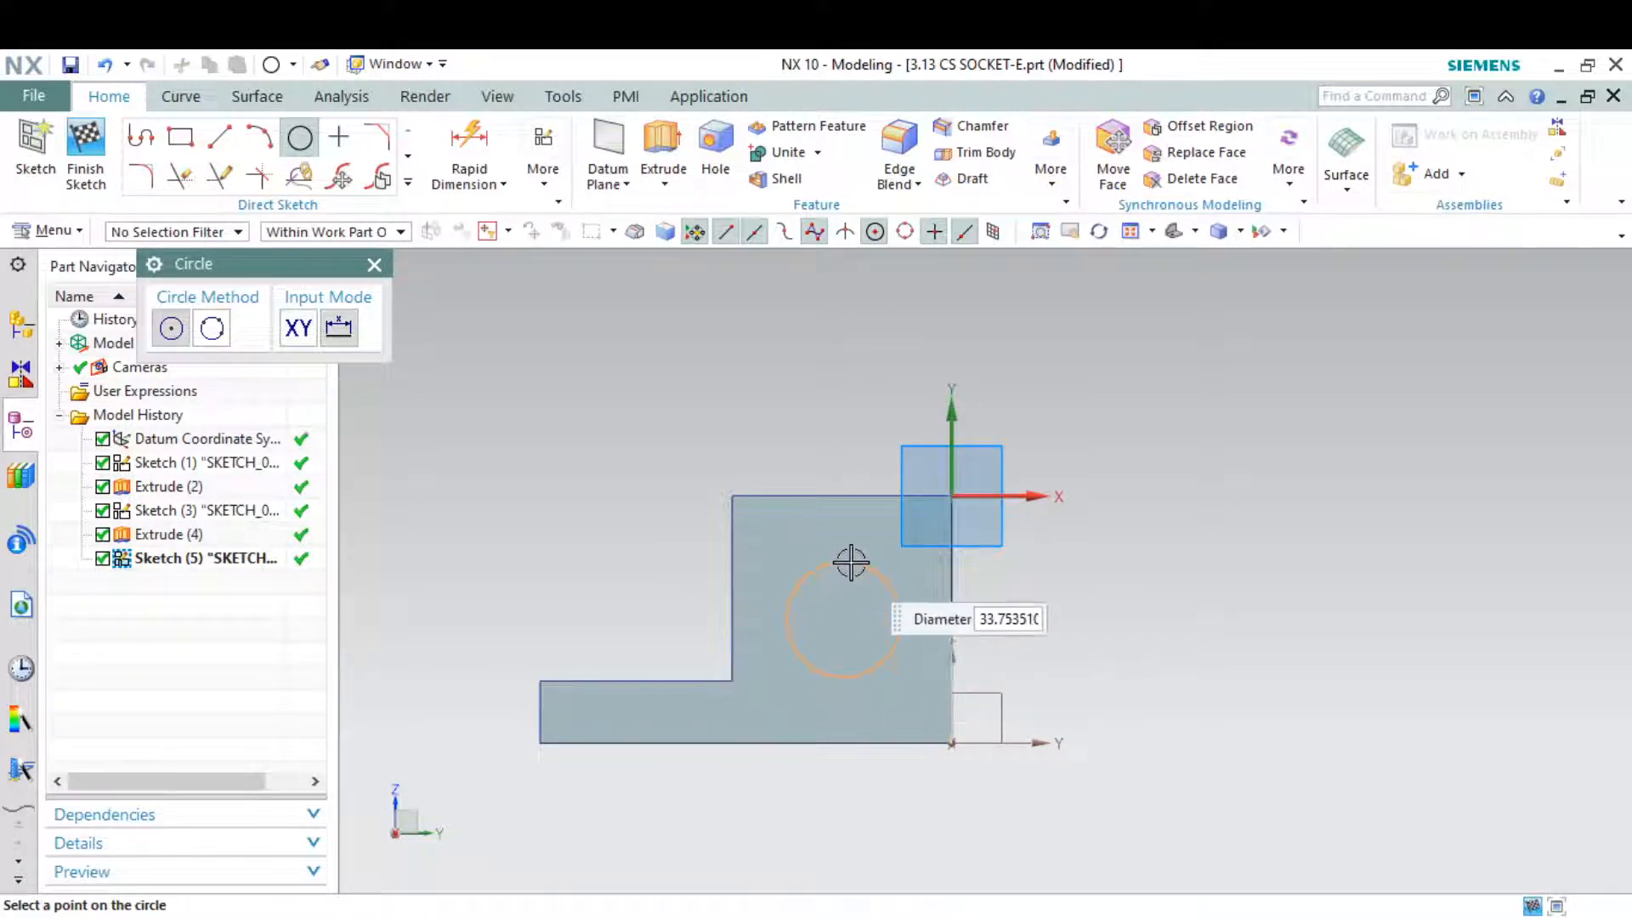
pyautogui.press('Escape')
pyautogui.moveTo(857, 608); pyautogui.dragTo(1094, 610)
# Step: Check the hole size on the drawing and set the circle's diameter to 25 mm
pyautogui.doubleClick(1095, 609)
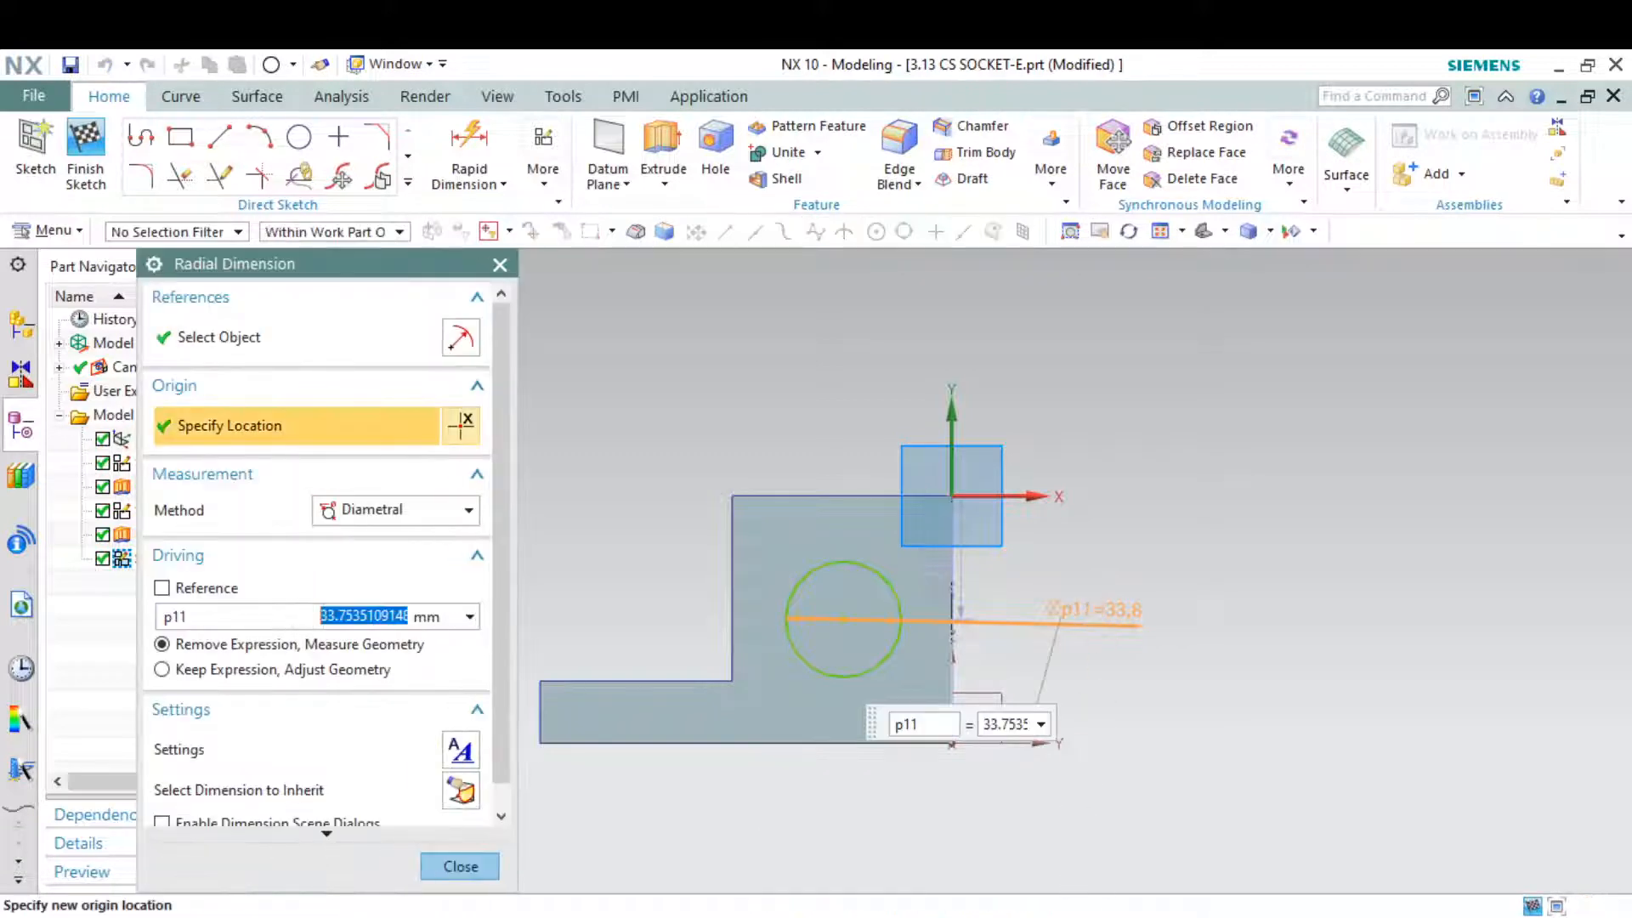
pyautogui.hotkey('alt', 'Tab')
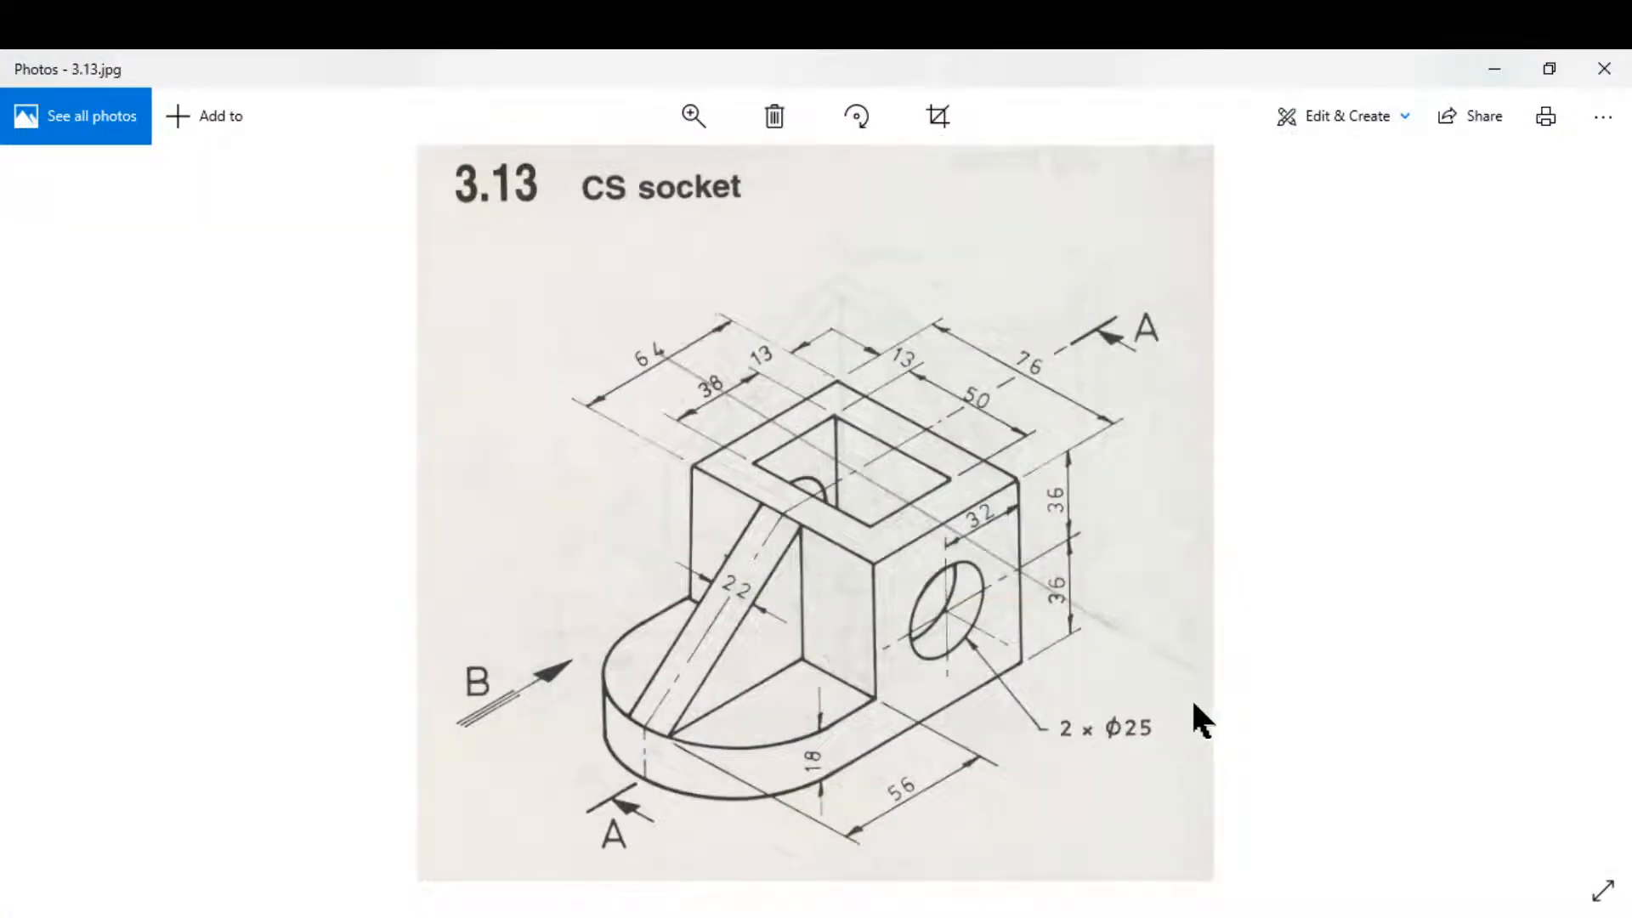
pyautogui.click(1494, 70)
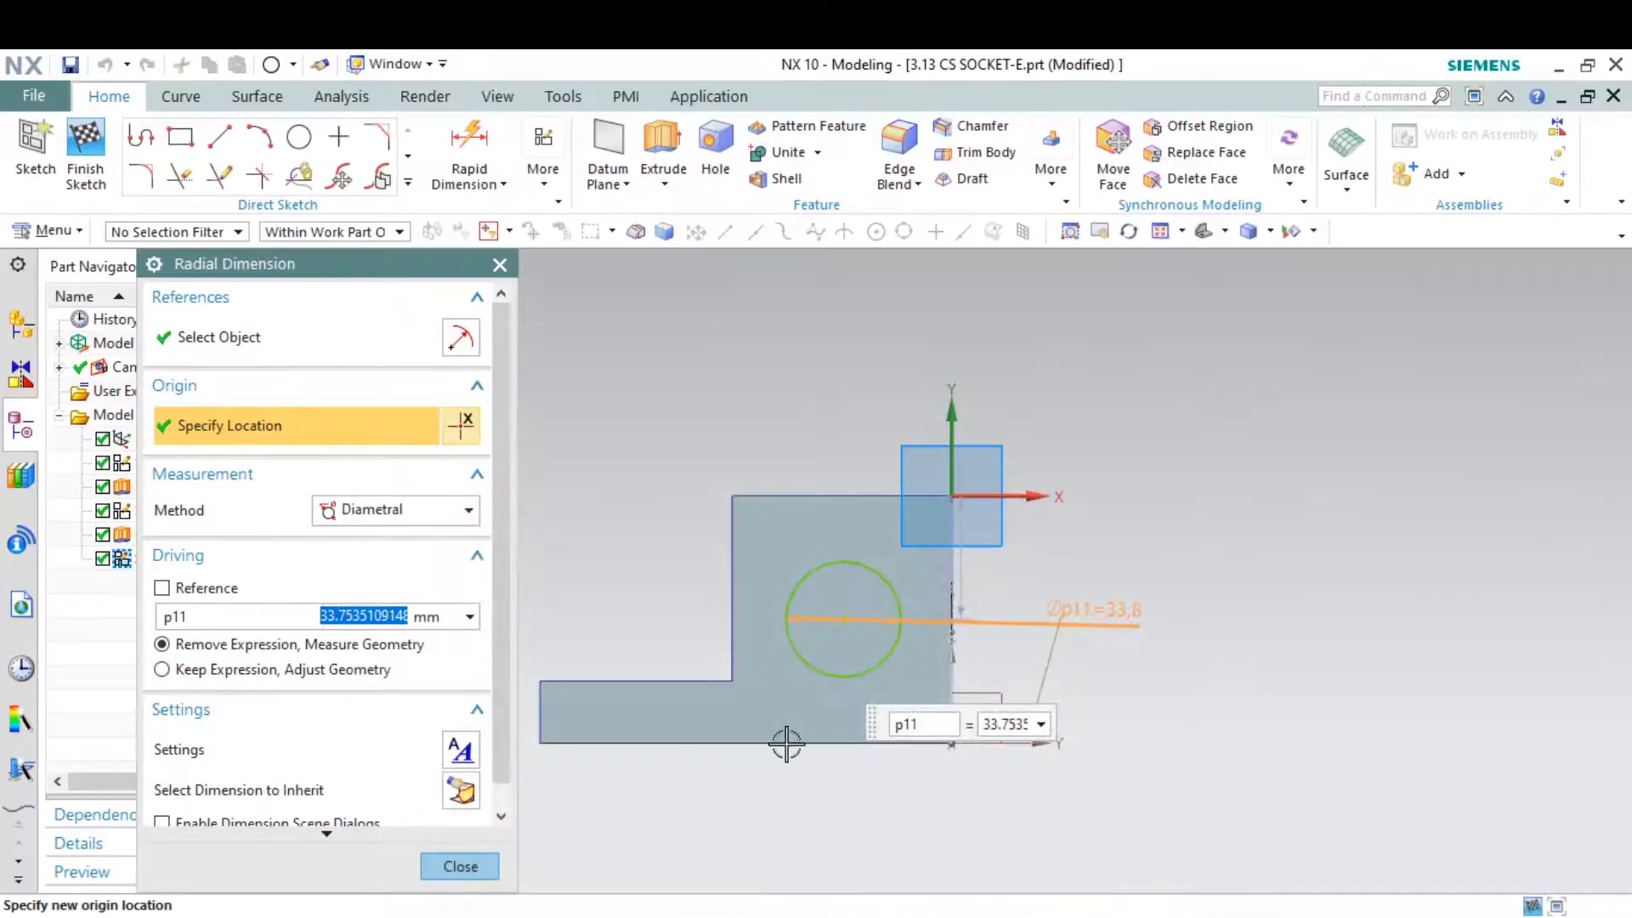
pyautogui.write('25')
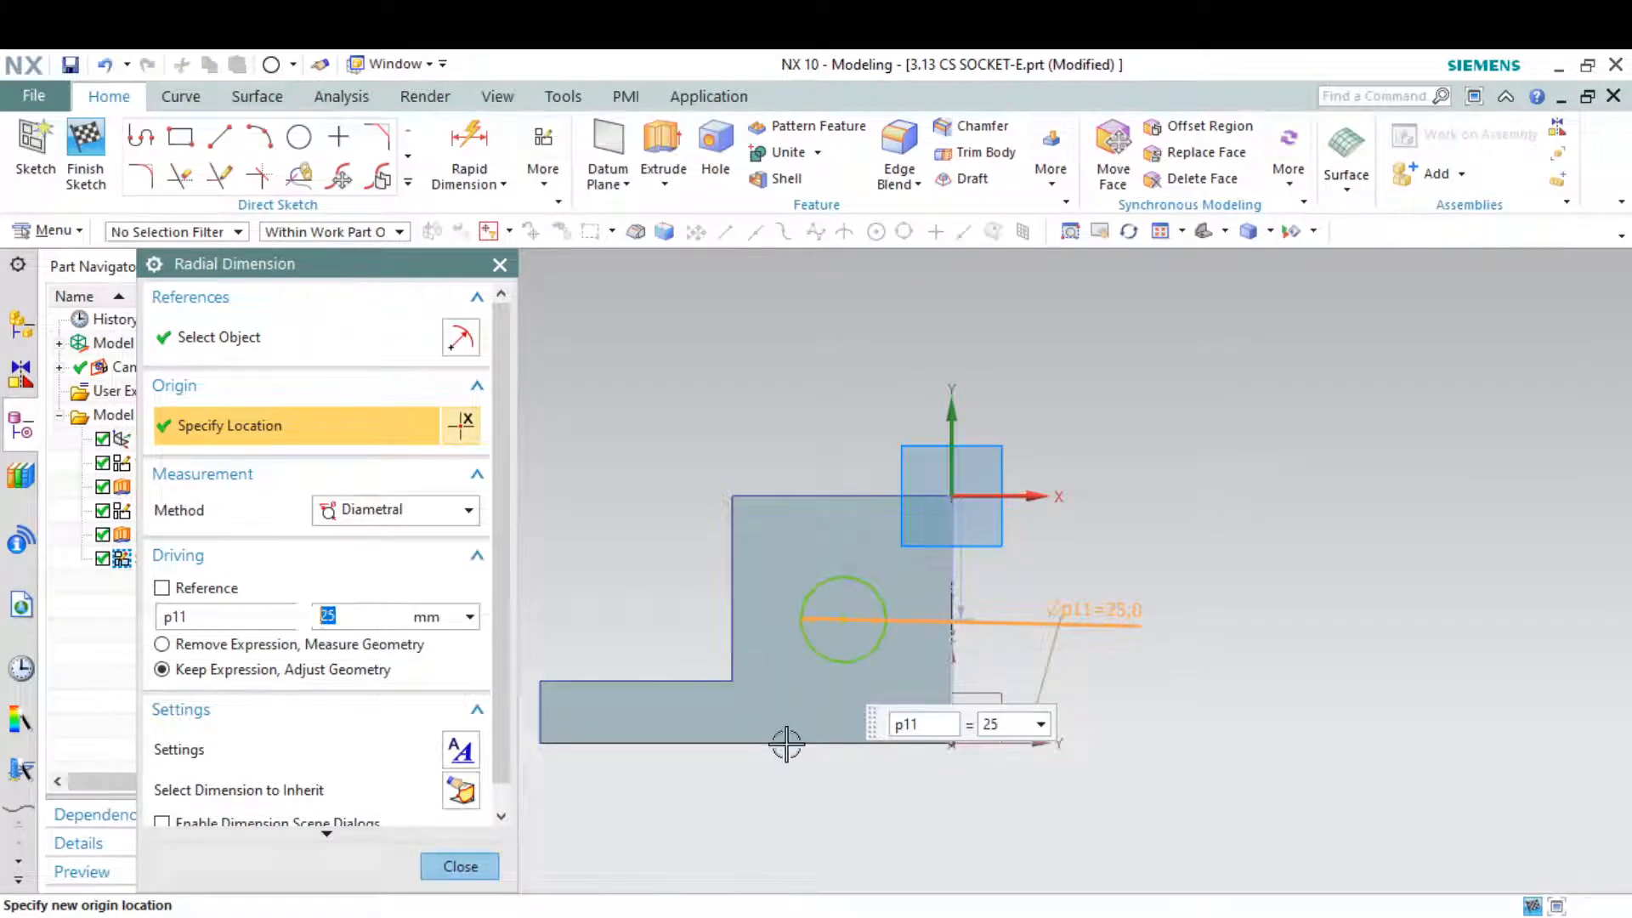
pyautogui.middleClick(787, 745)
# Step: Dimension the circle's centre vertically from the block's top edge at 36 mm
pyautogui.scroll(1, 873, 614)
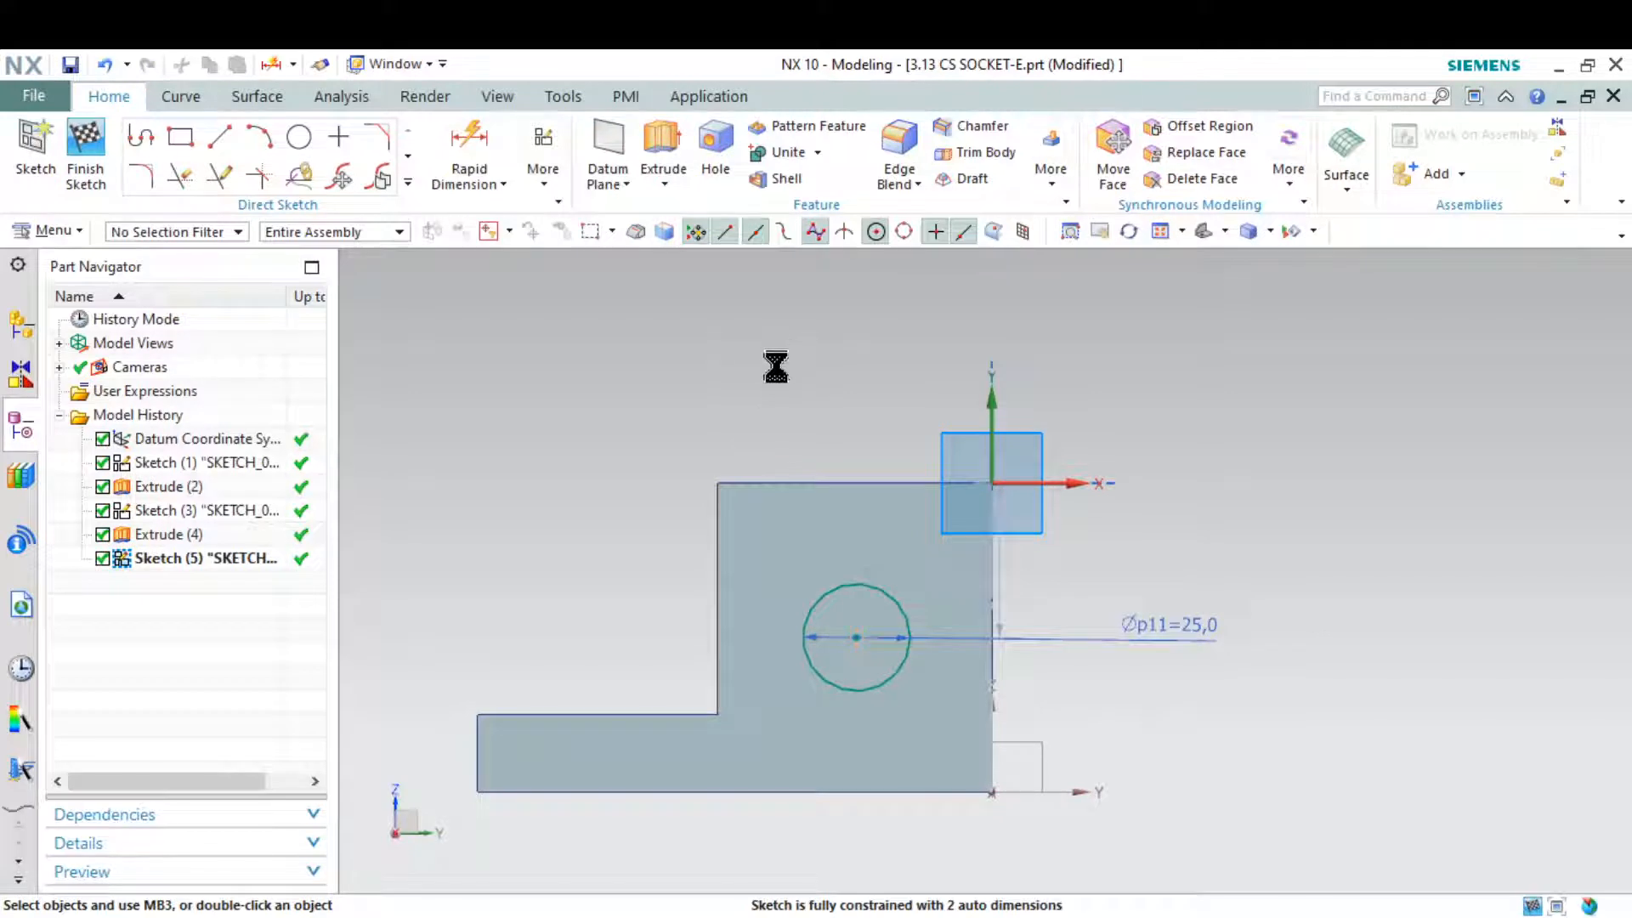
pyautogui.press('d')
pyautogui.click(829, 484)
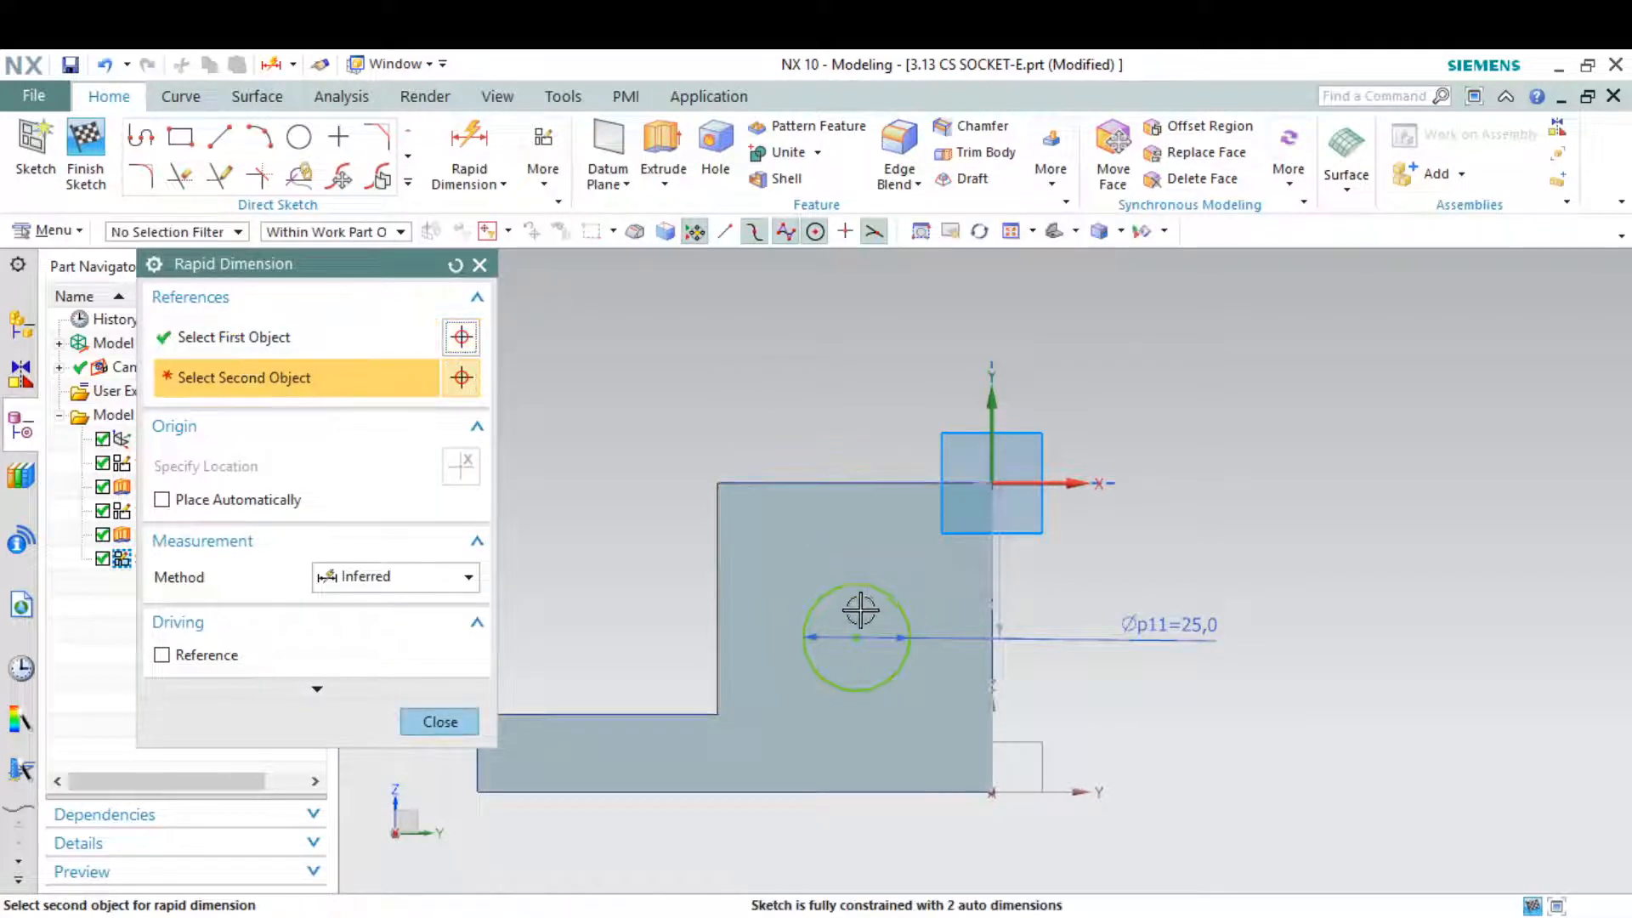
pyautogui.click(857, 636)
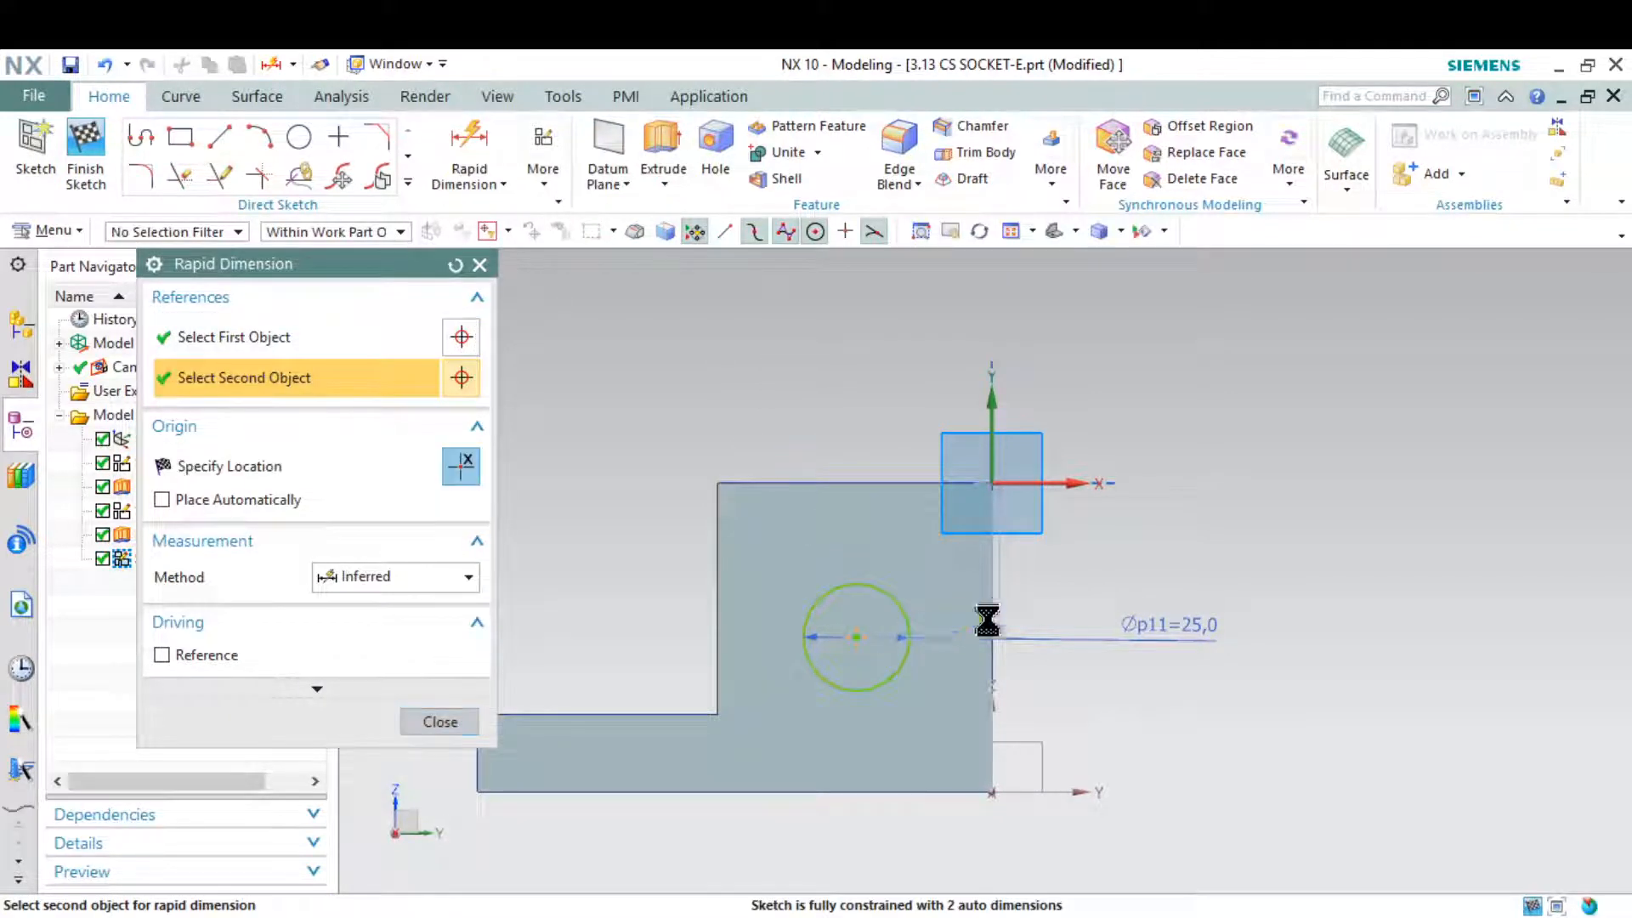
pyautogui.click(1142, 572)
pyautogui.doubleClick(1200, 624)
pyautogui.write('3')
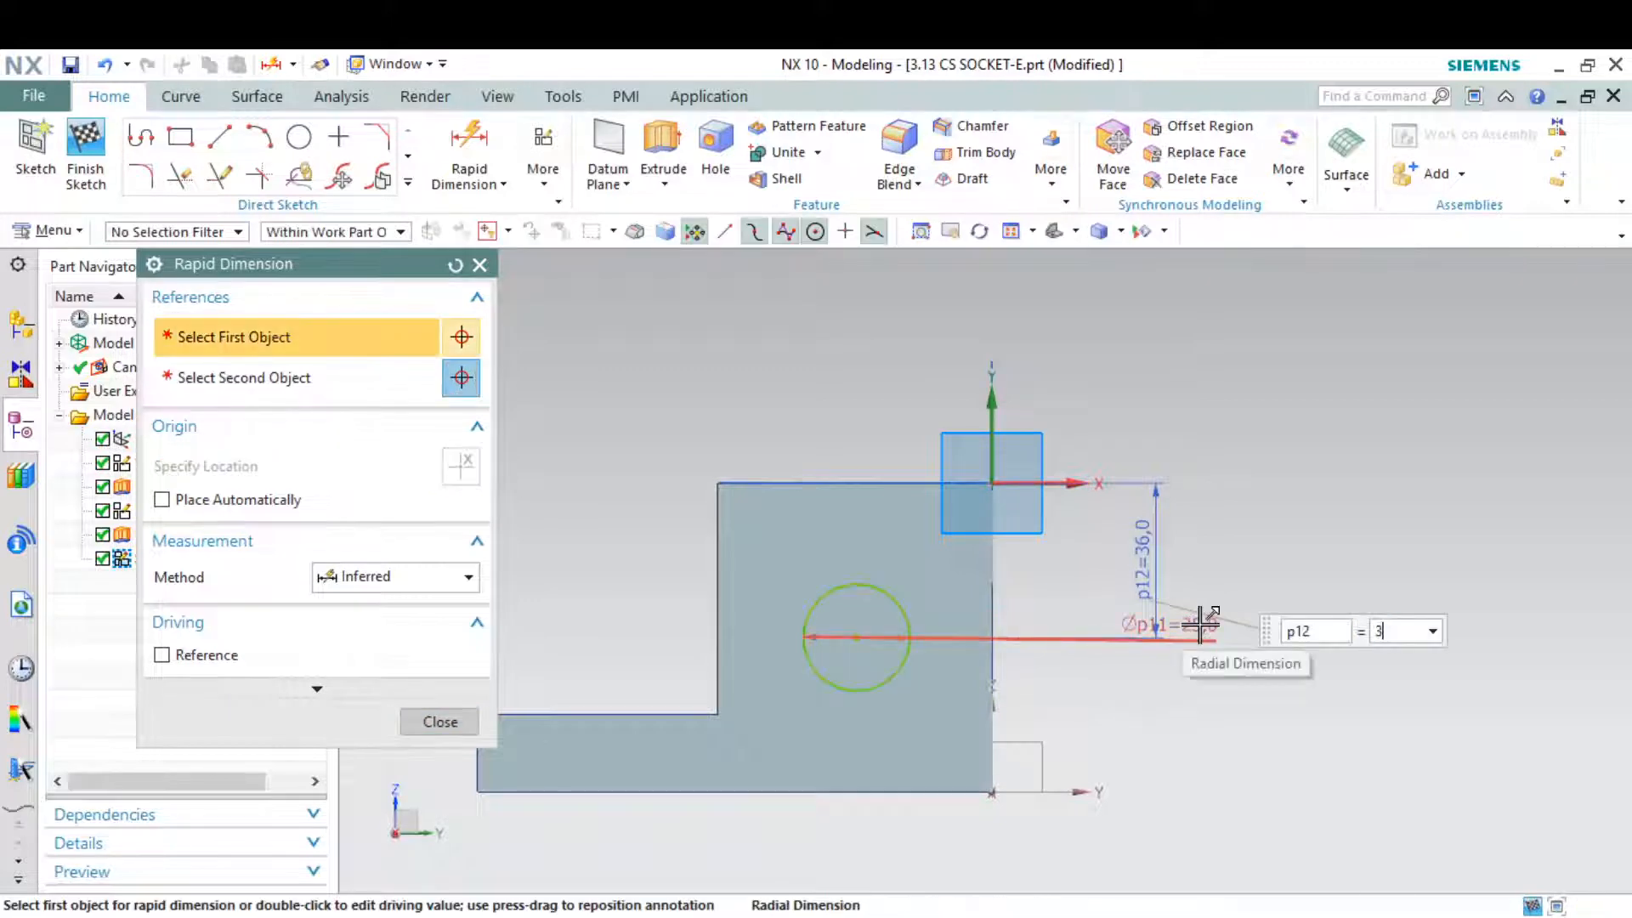
pyautogui.write('6')
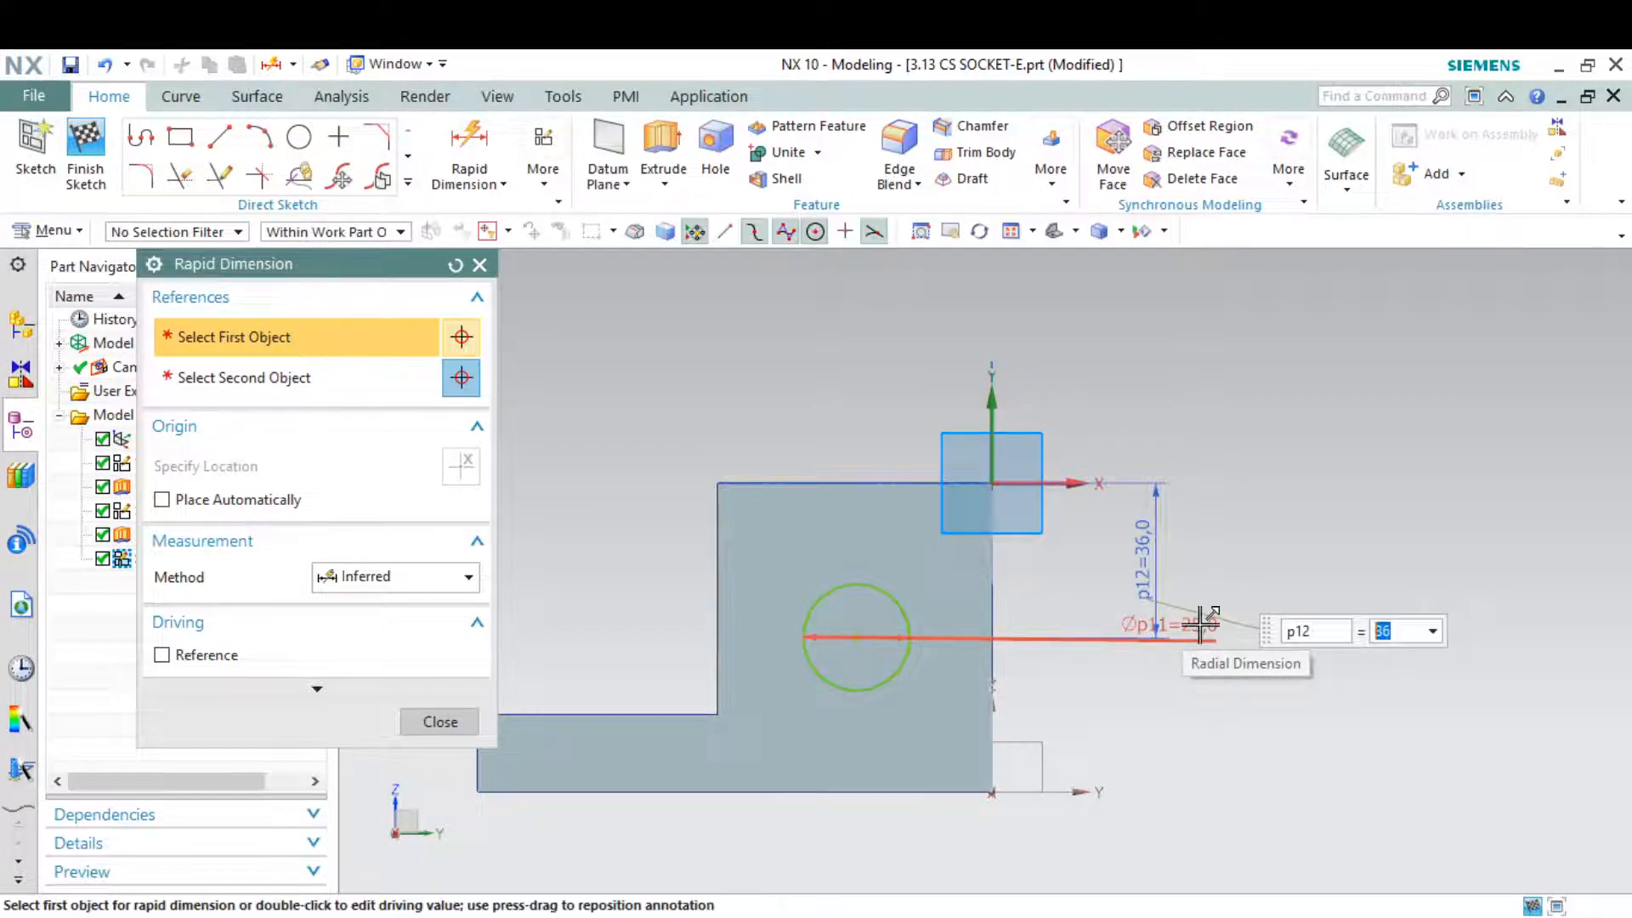
pyautogui.press('Return')
# Step: Check the drawing, dimension the circle's centre horizontally at 32 mm from the block's vertical edge away from the base extension, and finish the sketch
pyautogui.hotkey('alt', 'Tab')
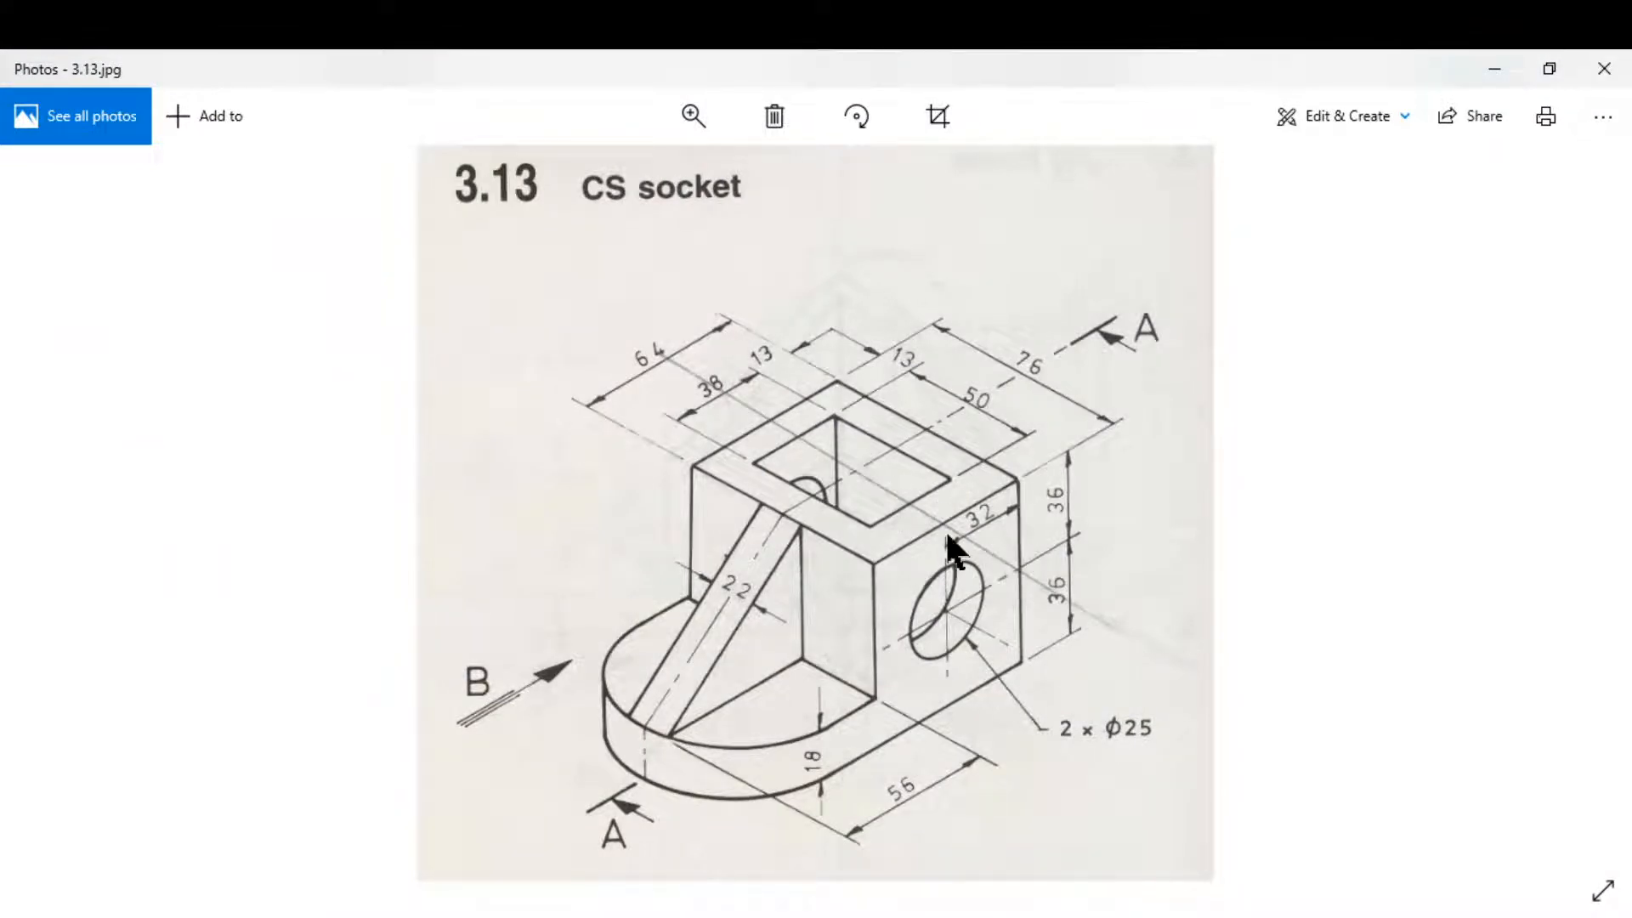
pyautogui.click(1495, 69)
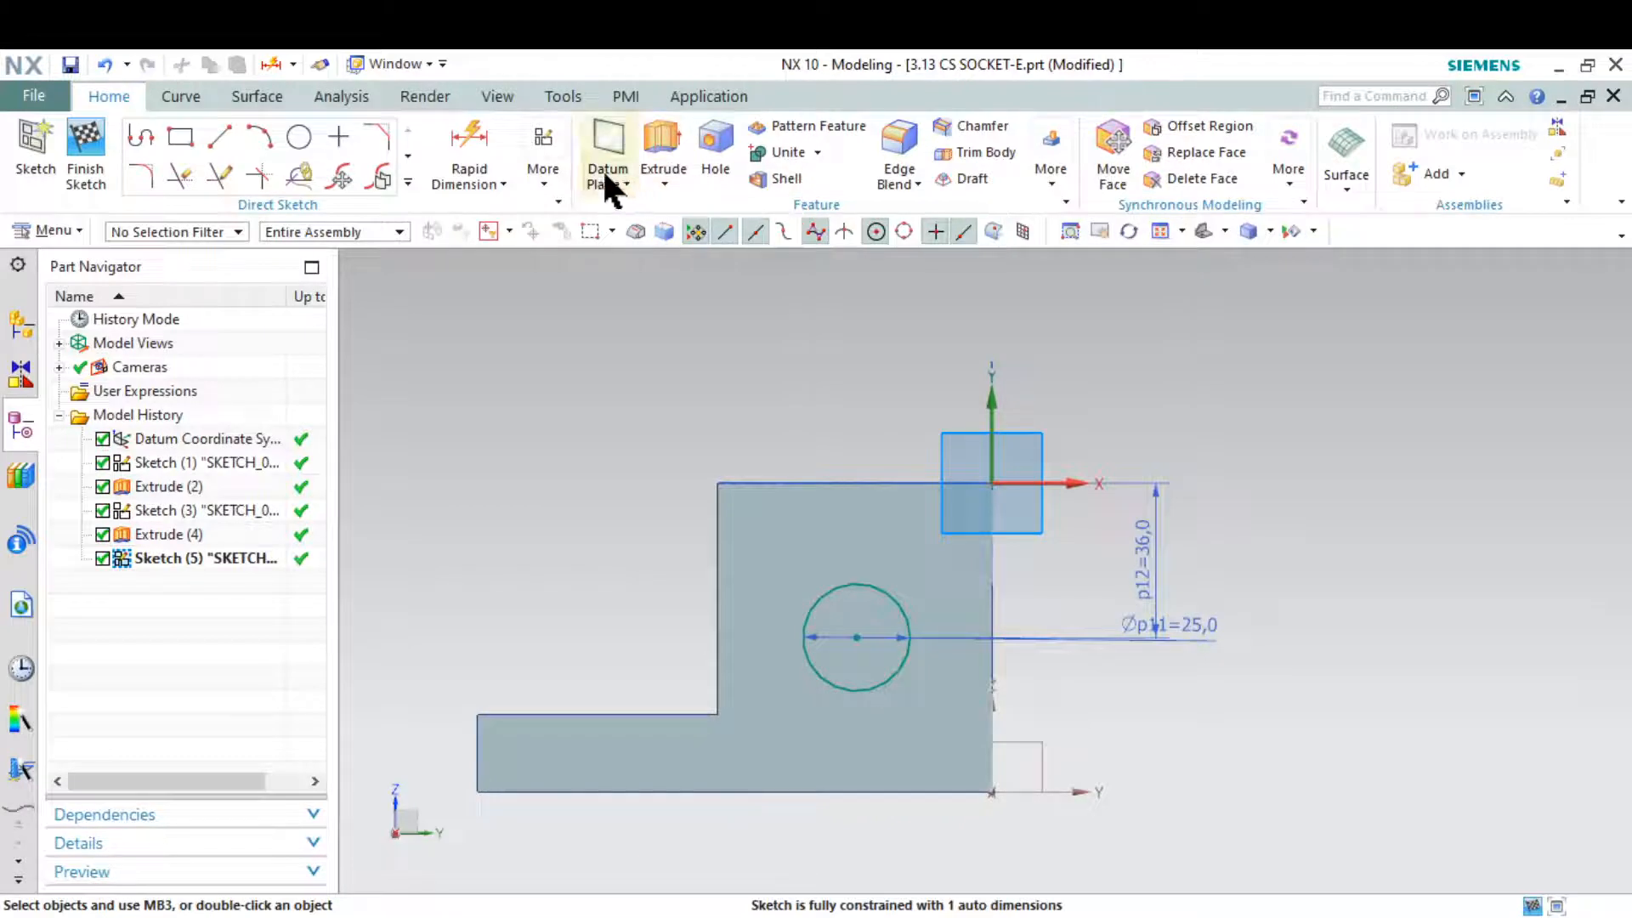
pyautogui.click(468, 145)
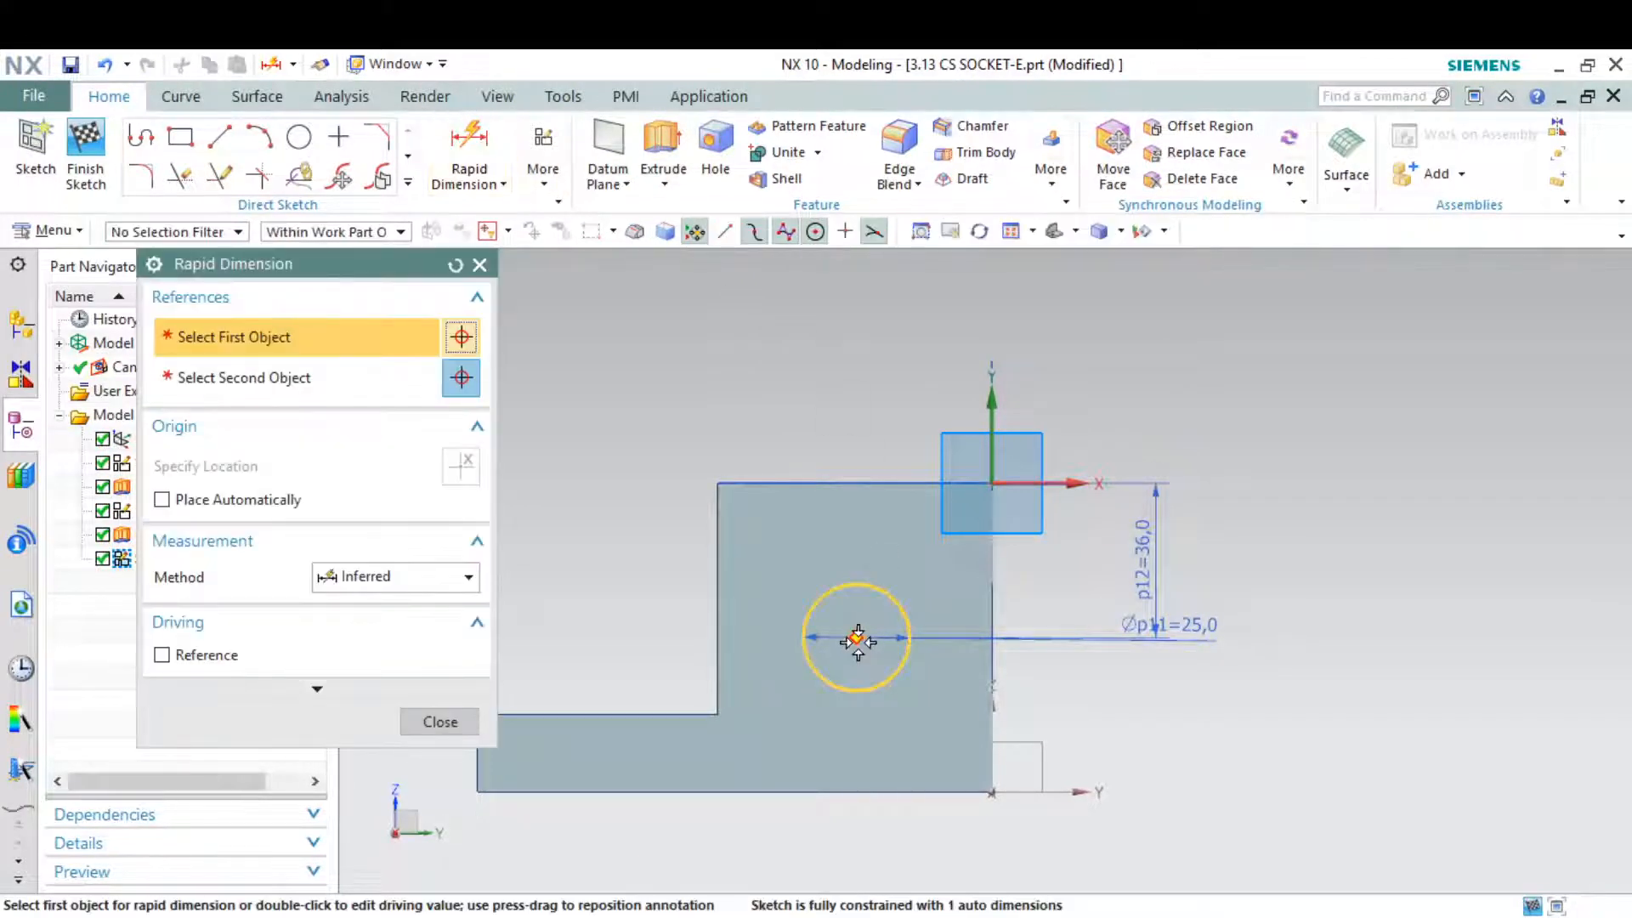
pyautogui.click(858, 642)
pyautogui.click(991, 620)
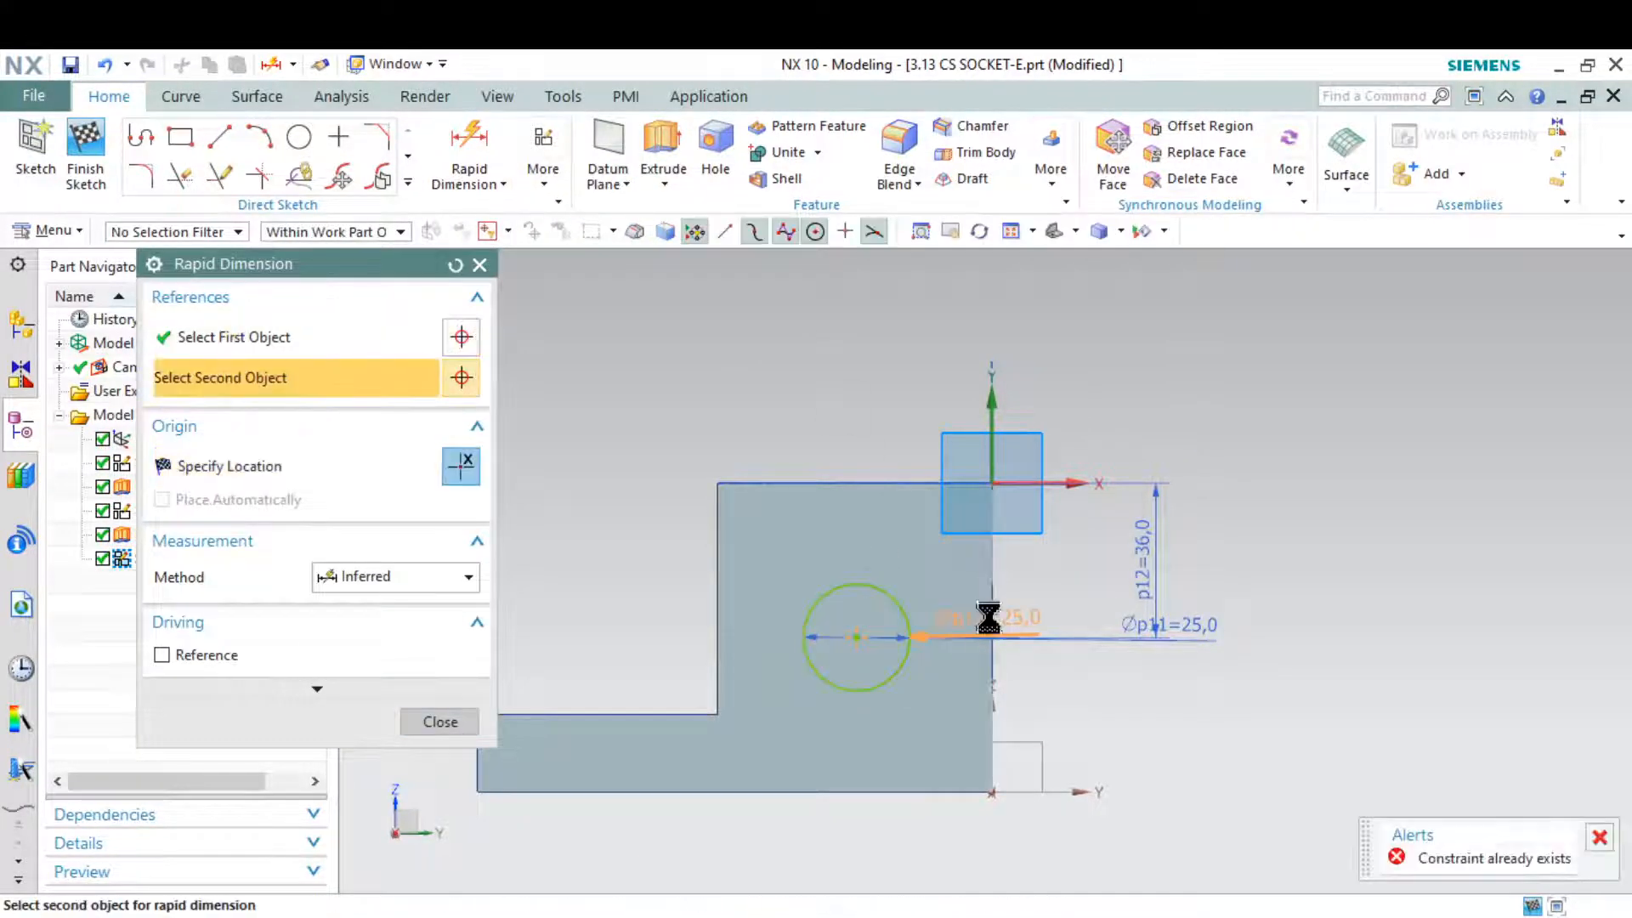
pyautogui.click(942, 352)
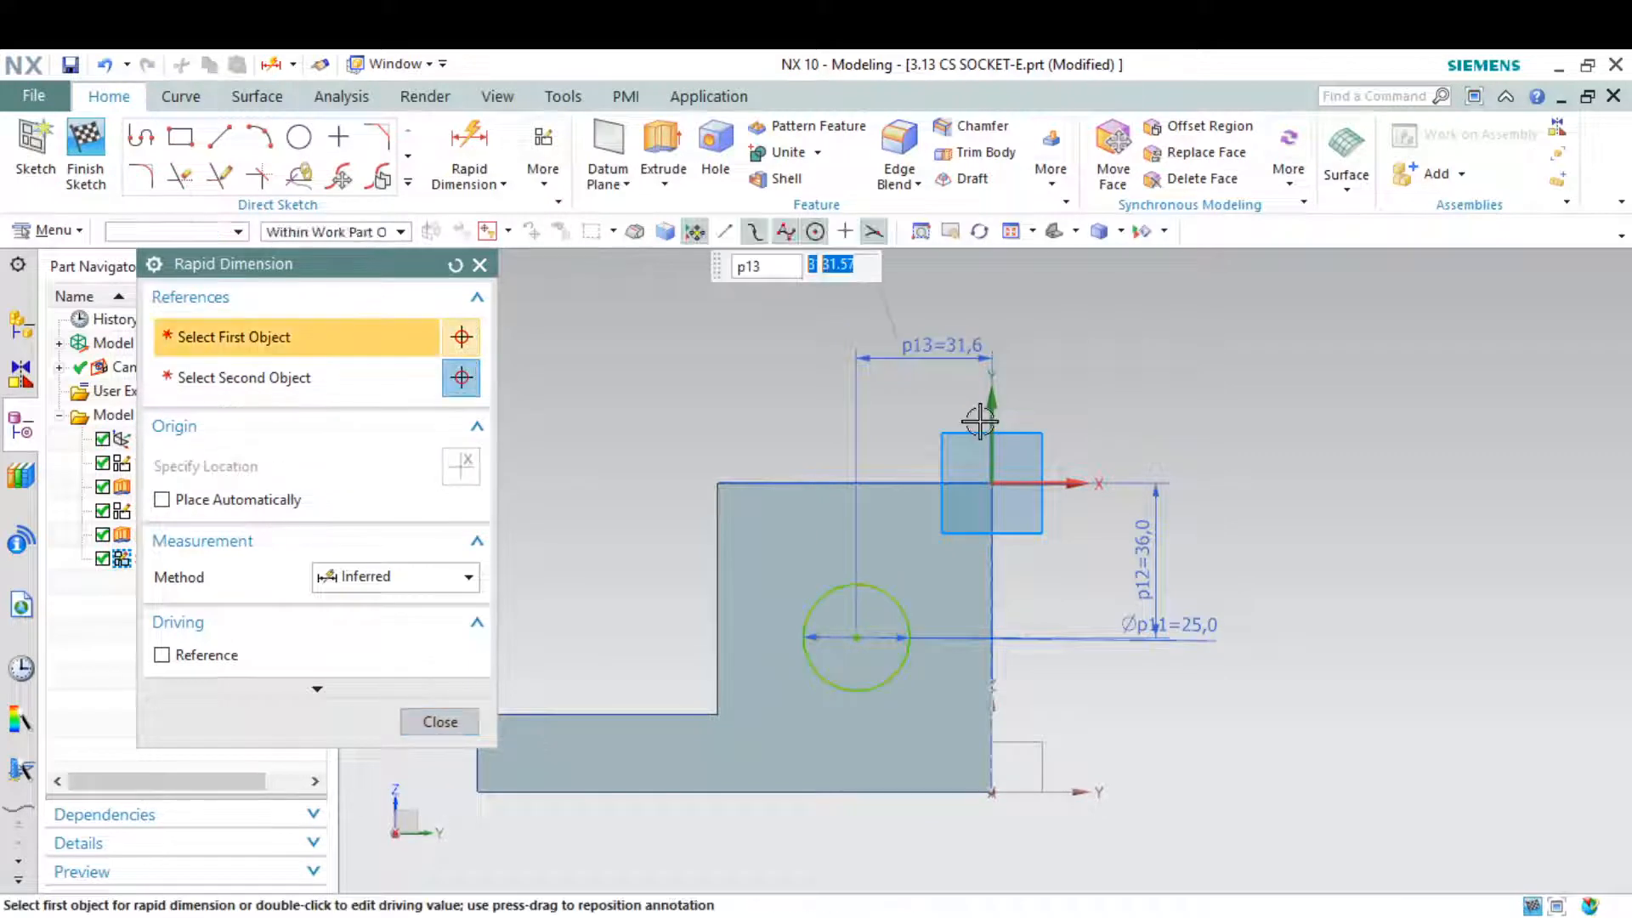
pyautogui.press('Return')
pyautogui.press('Escape')
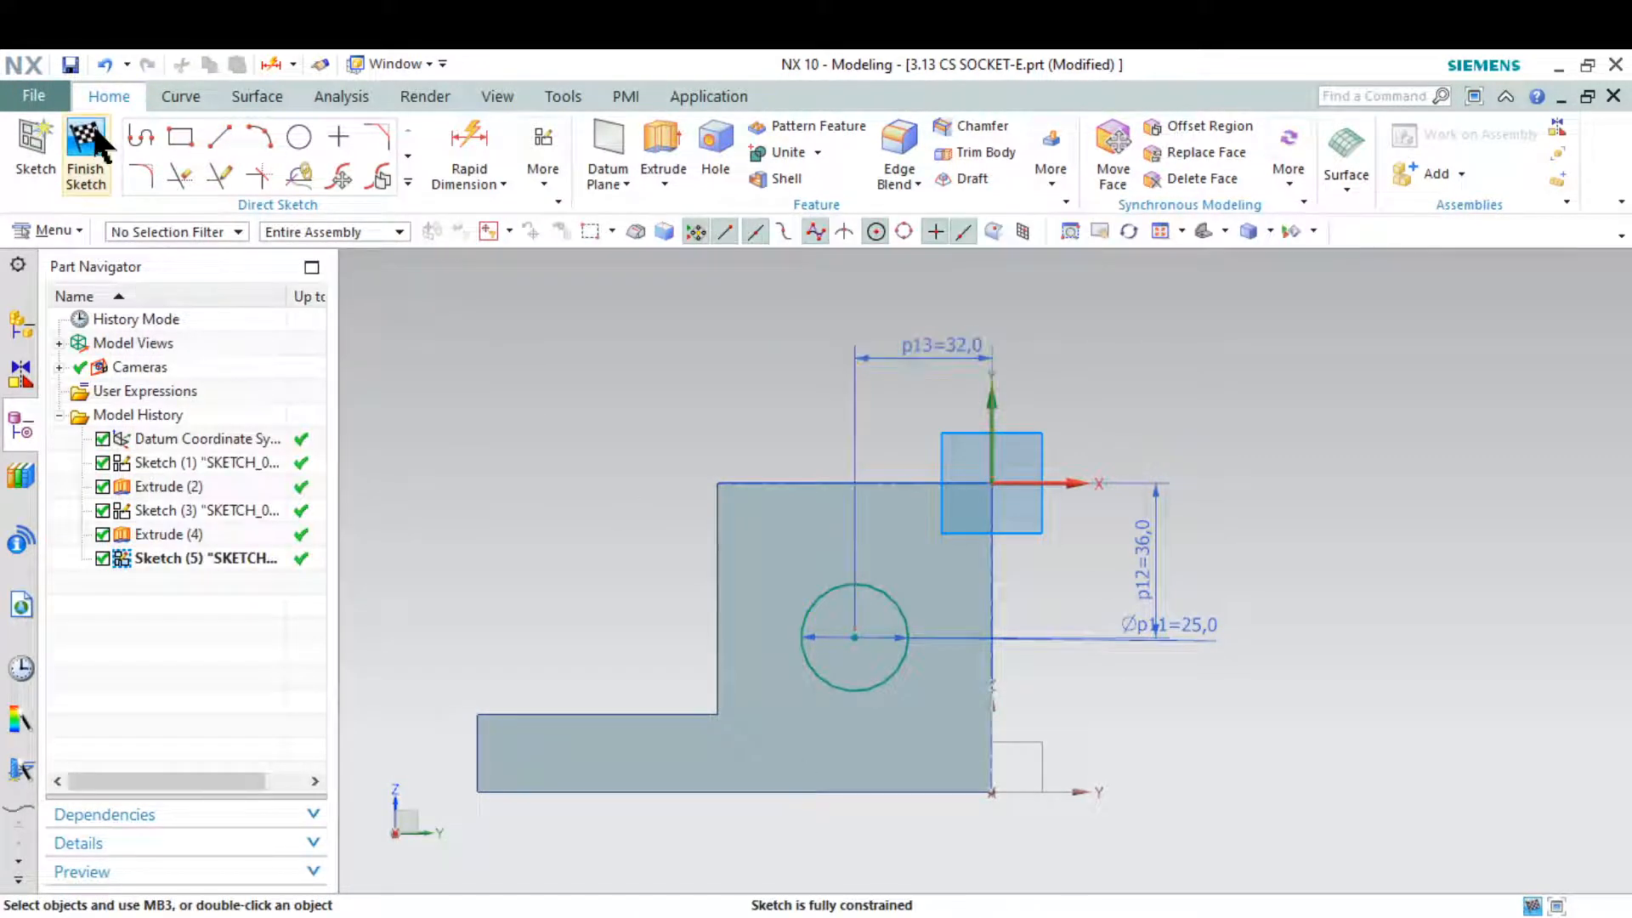
pyautogui.click(85, 166)
# Step: Extrude the circle 115 mm in the reversed direction through the block, subtracting it from the body
pyautogui.click(1202, 230)
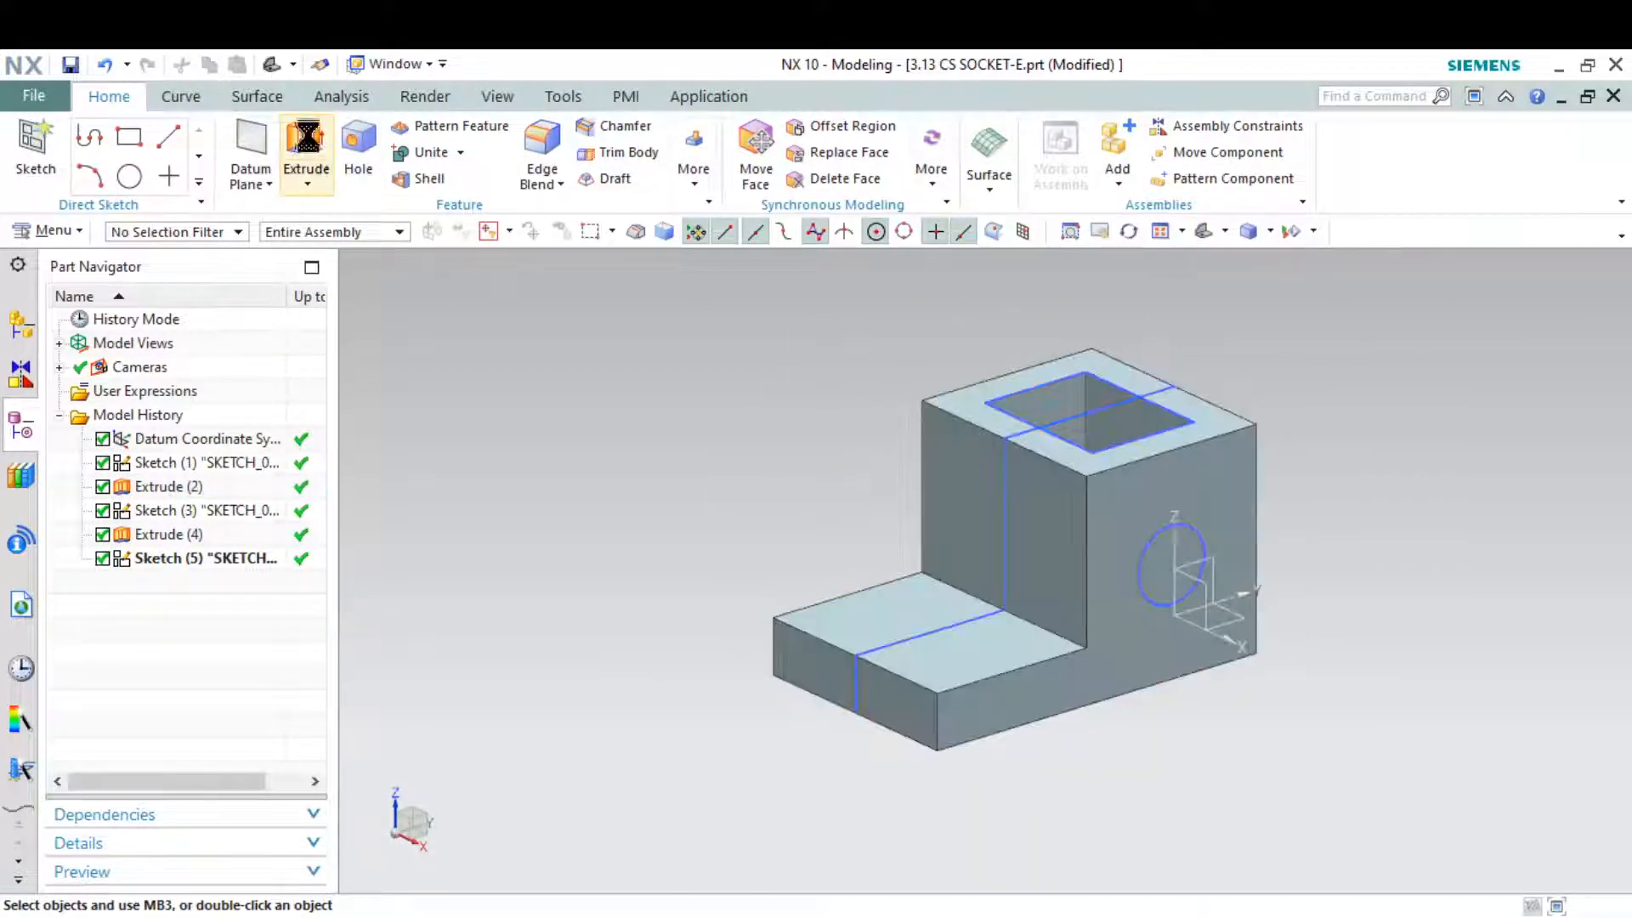
pyautogui.scroll(-4, 1173, 536)
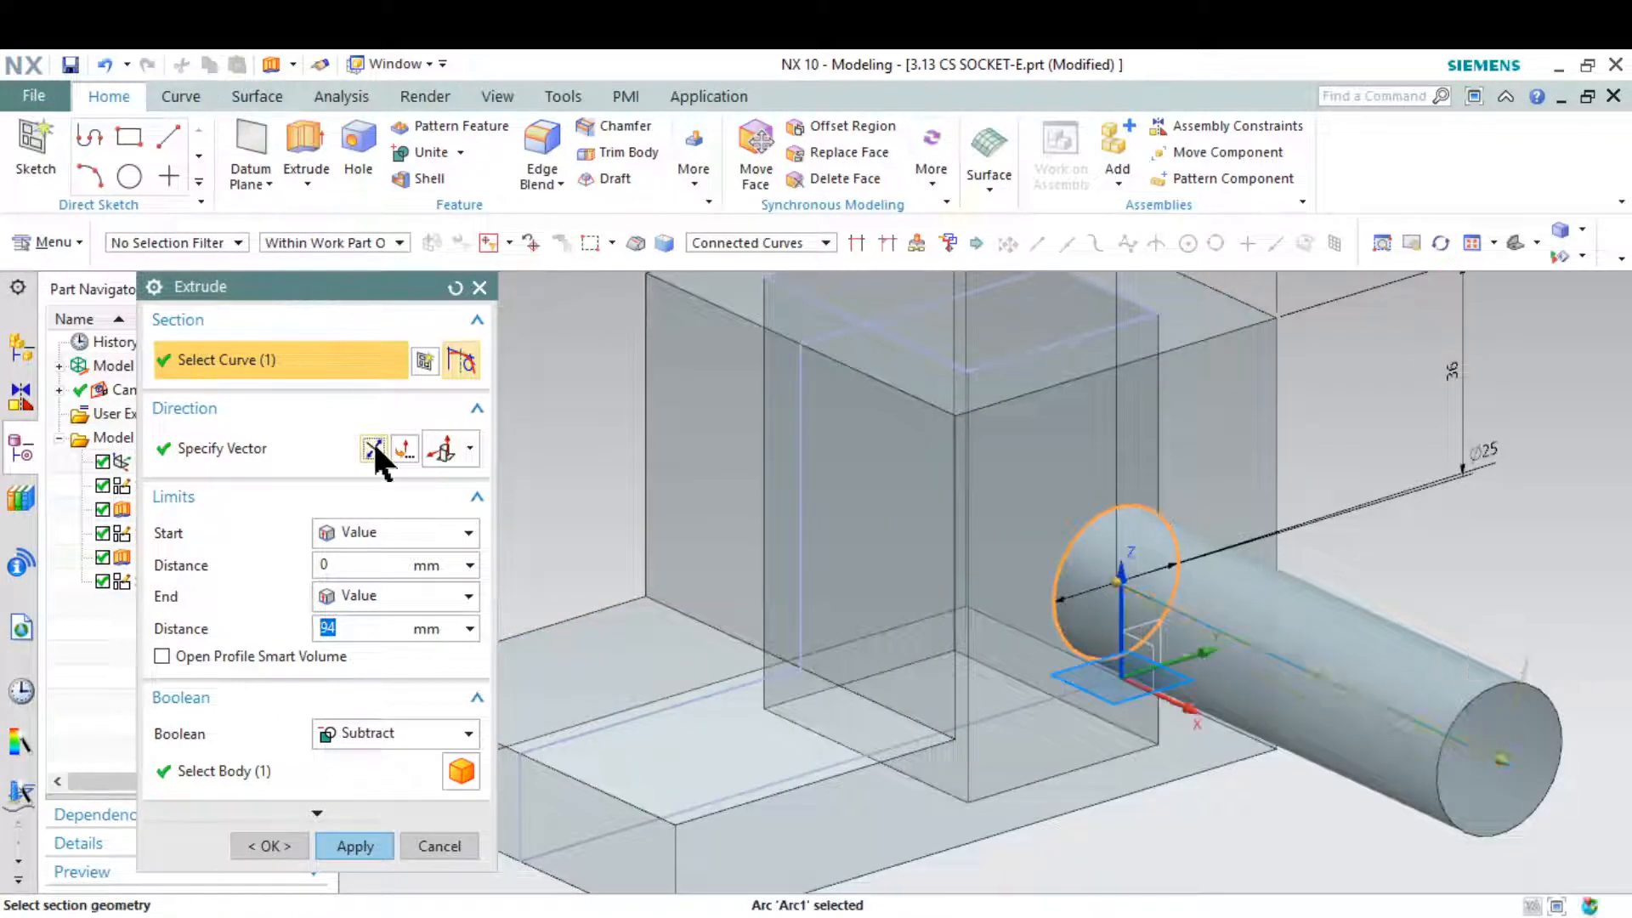
pyautogui.click(372, 442)
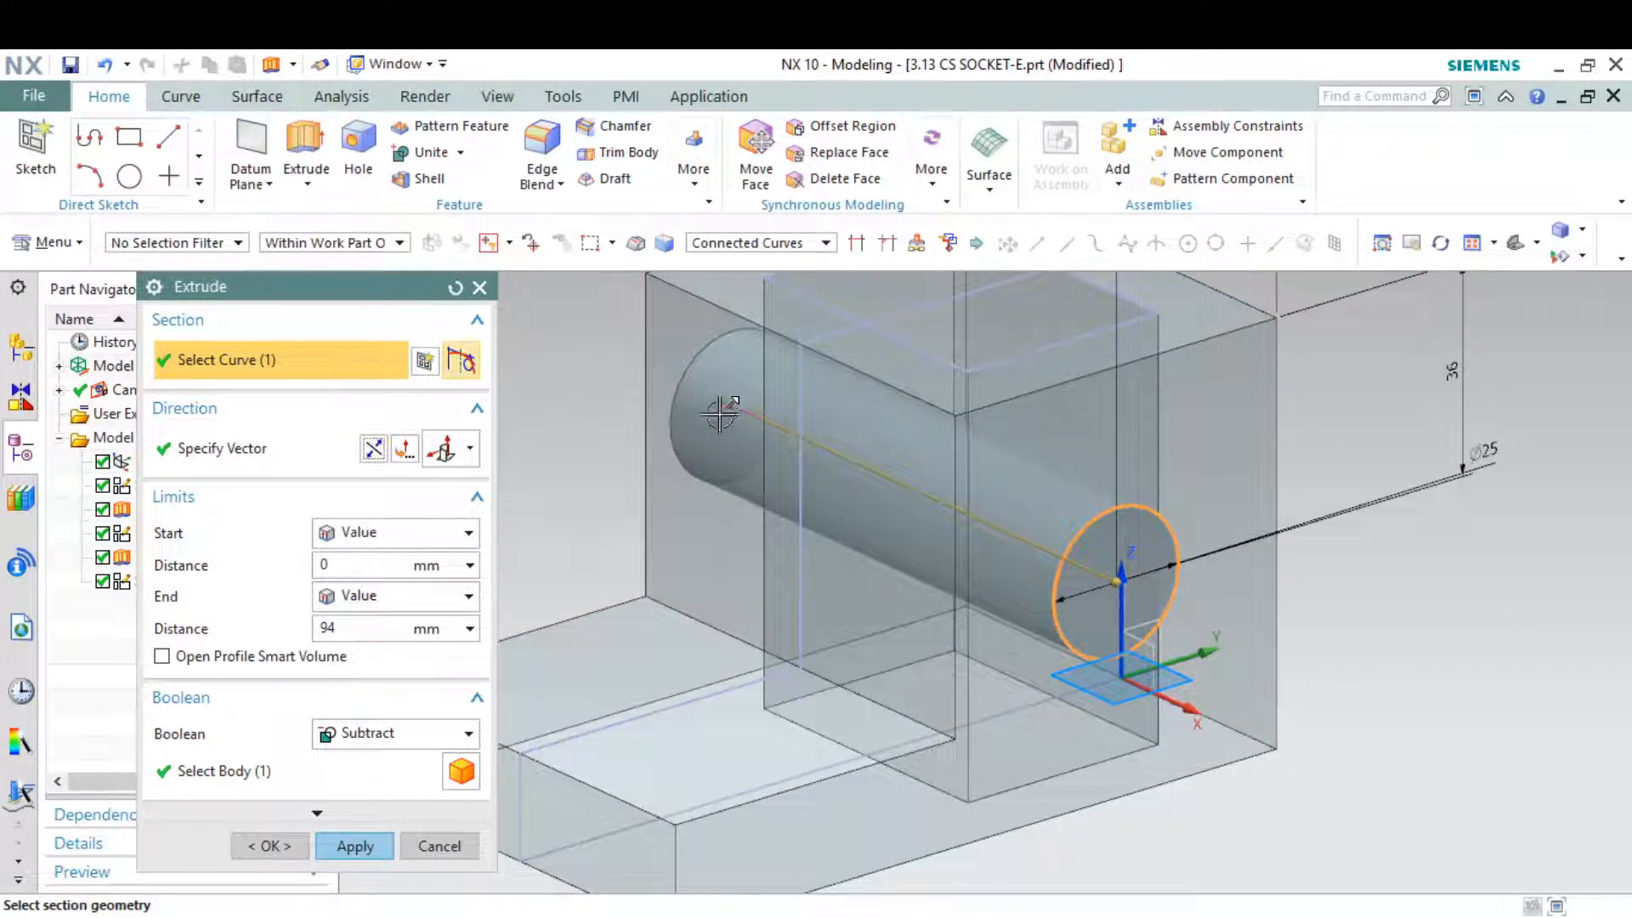
pyautogui.moveTo(720, 414); pyautogui.dragTo(644, 366)
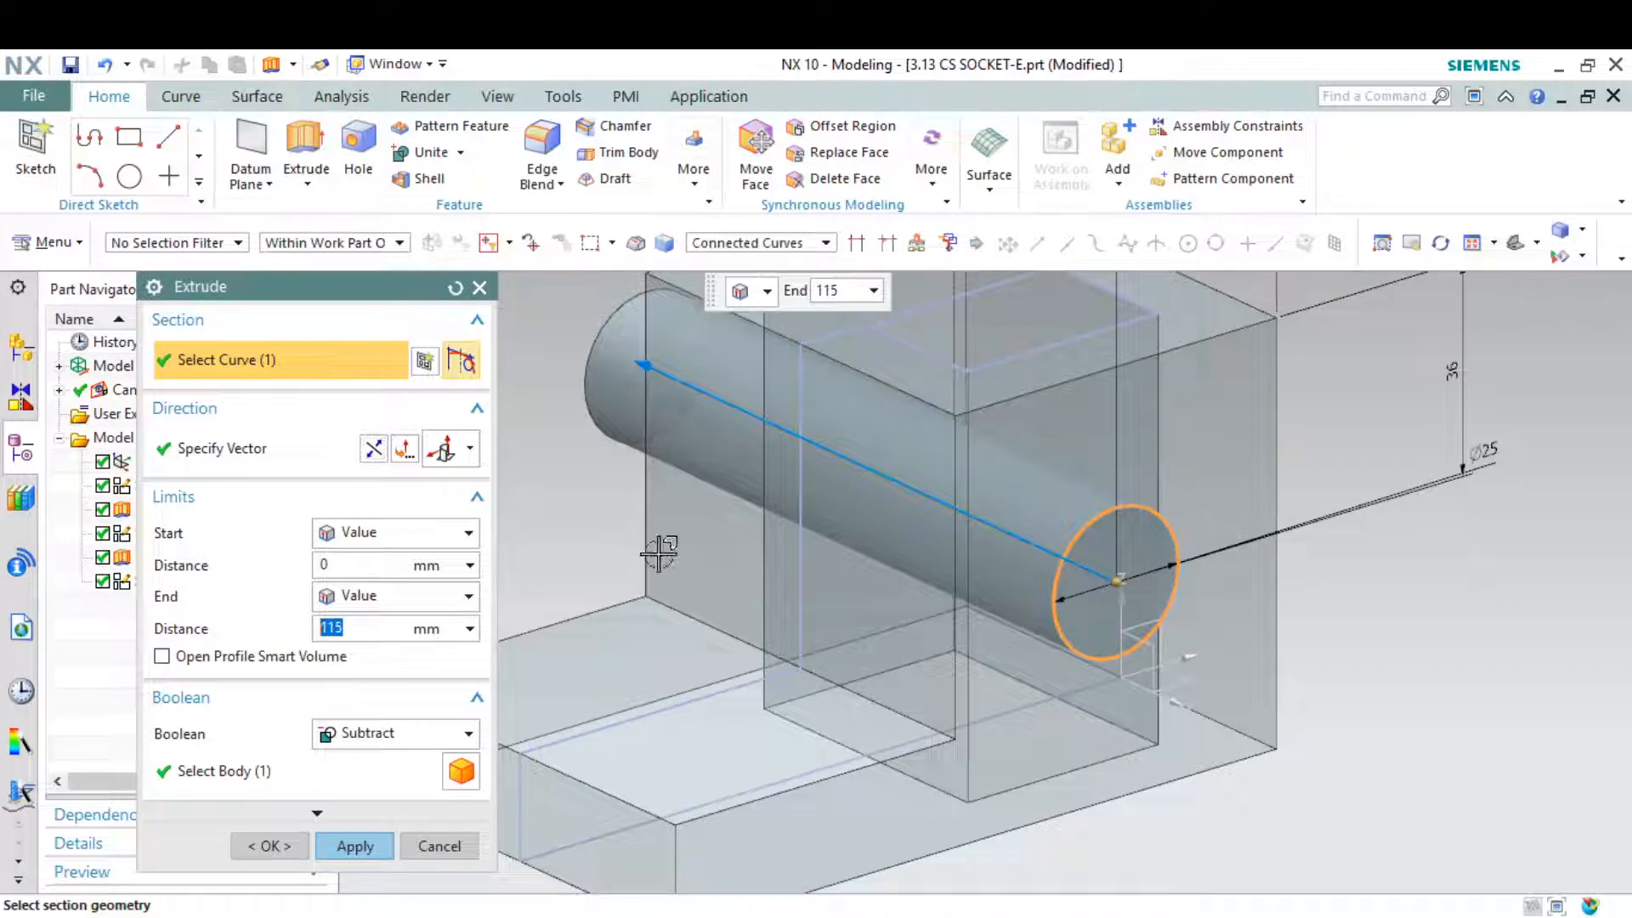
pyautogui.click(362, 842)
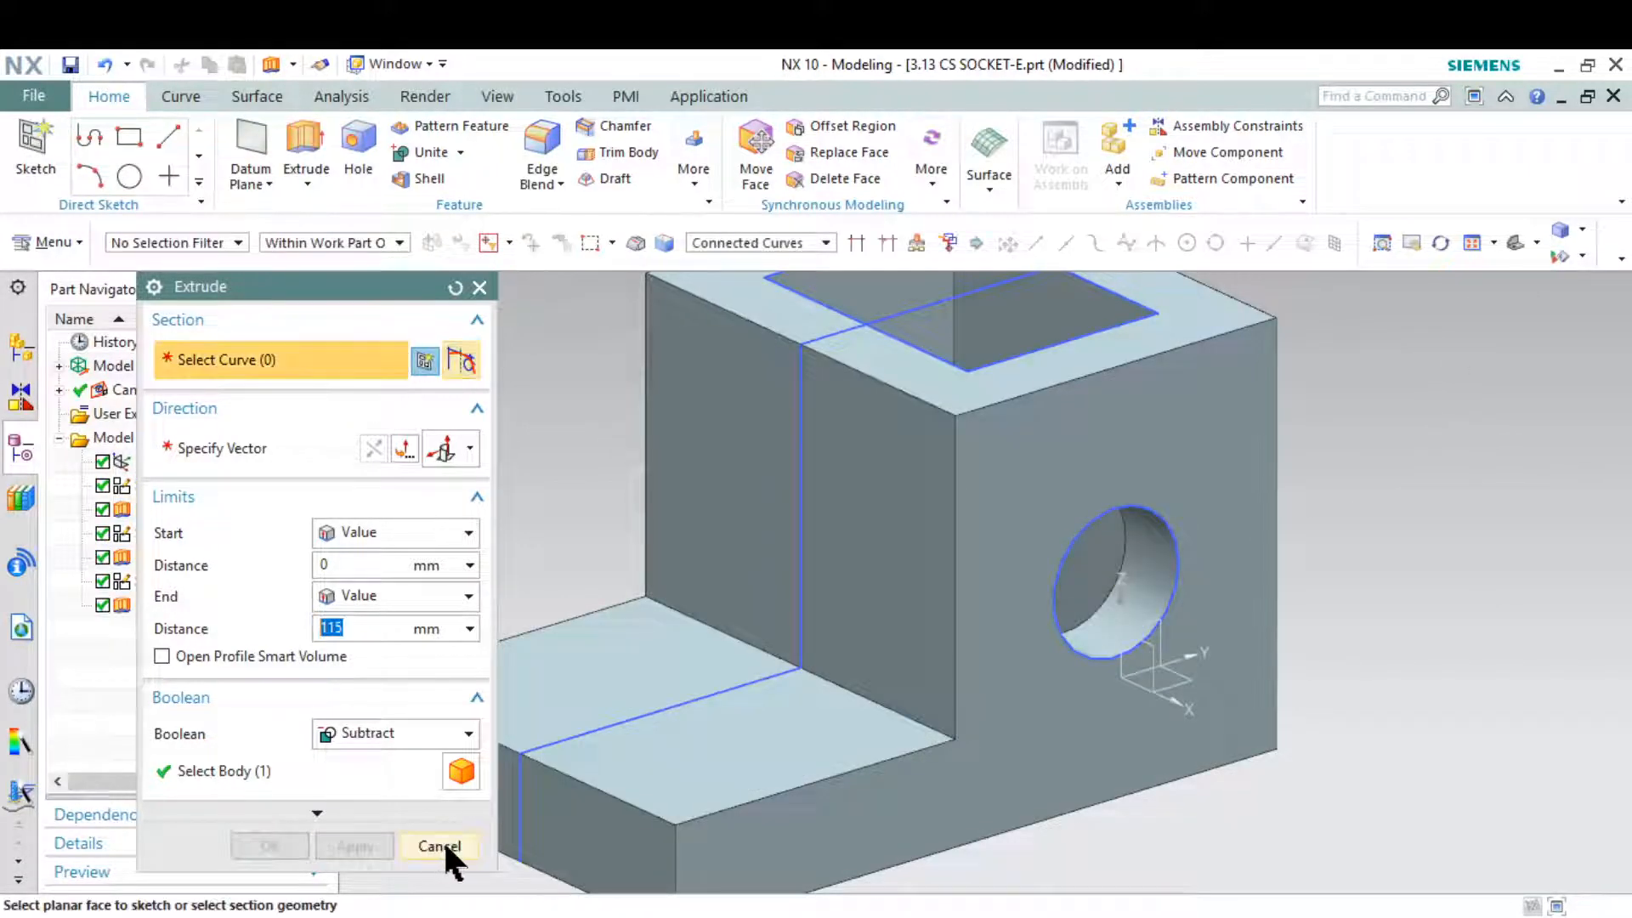
pyautogui.click(439, 846)
pyautogui.scroll(-4, 864, 553)
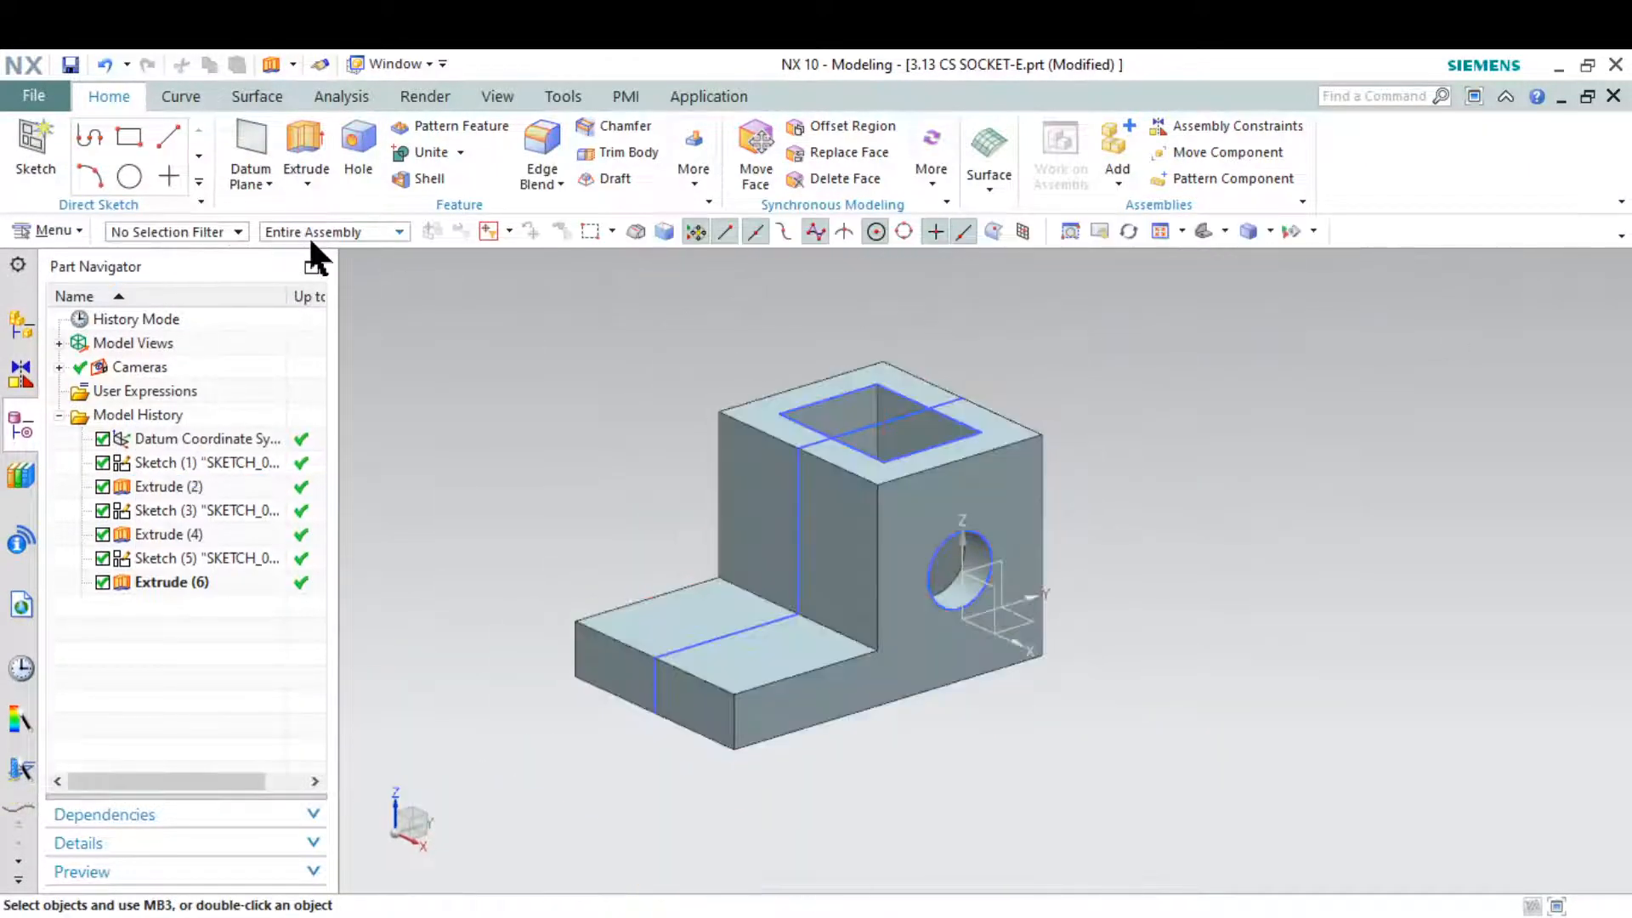
# Step: Consult the drawing for the rib and start a sketch on the YZ plane of the datum coordinate system
pyautogui.click(1220, 915)
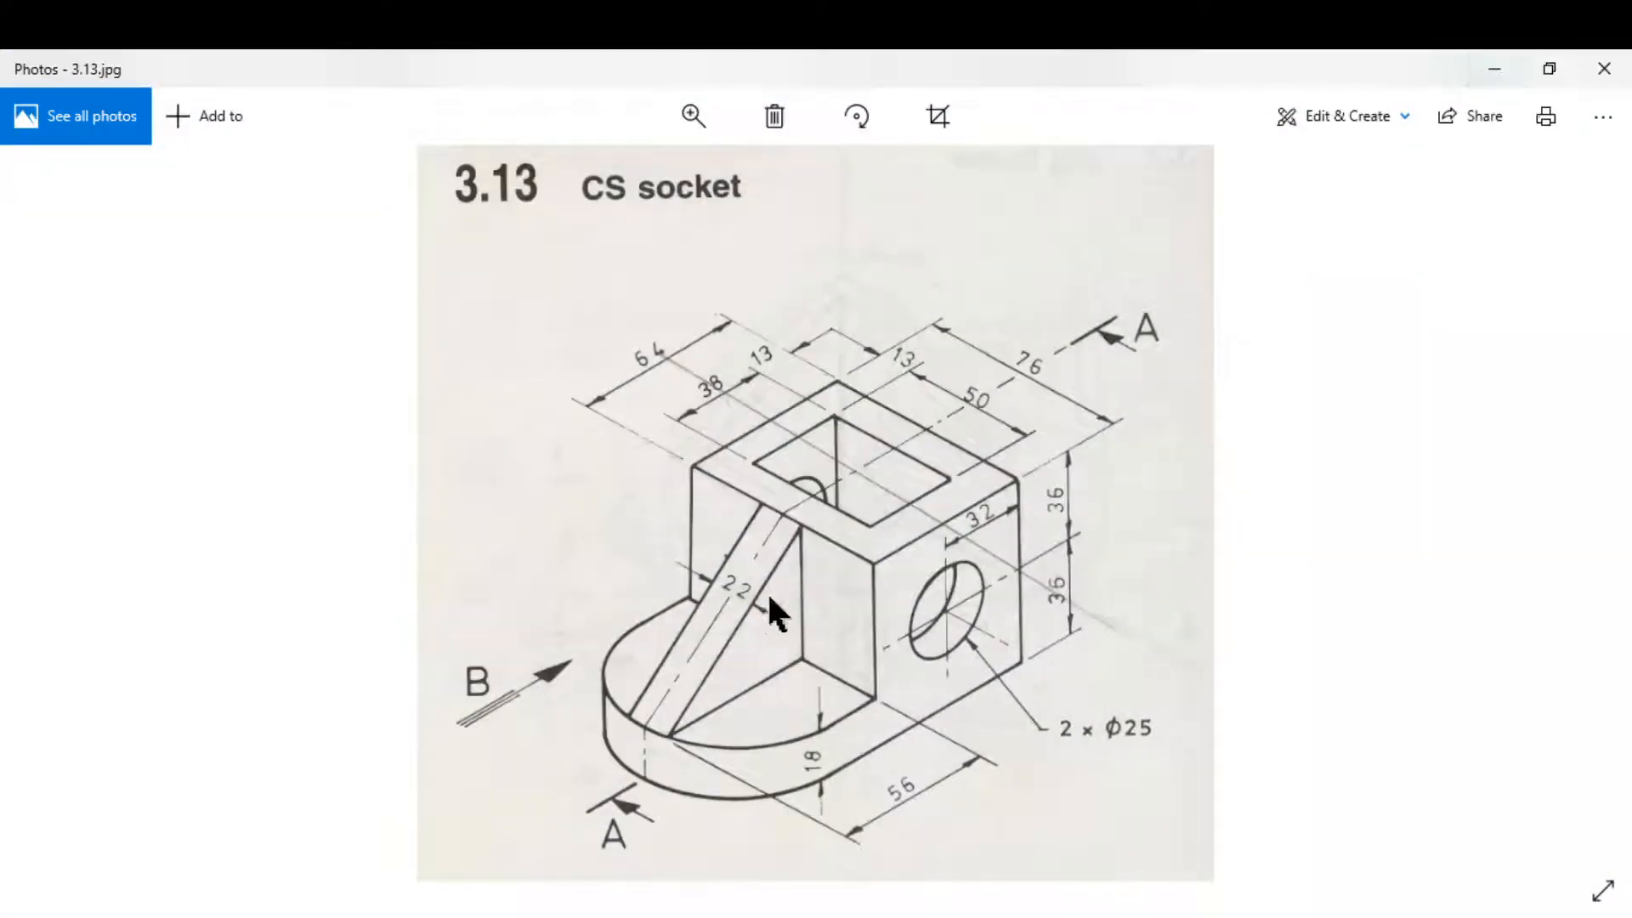
pyautogui.click(1494, 67)
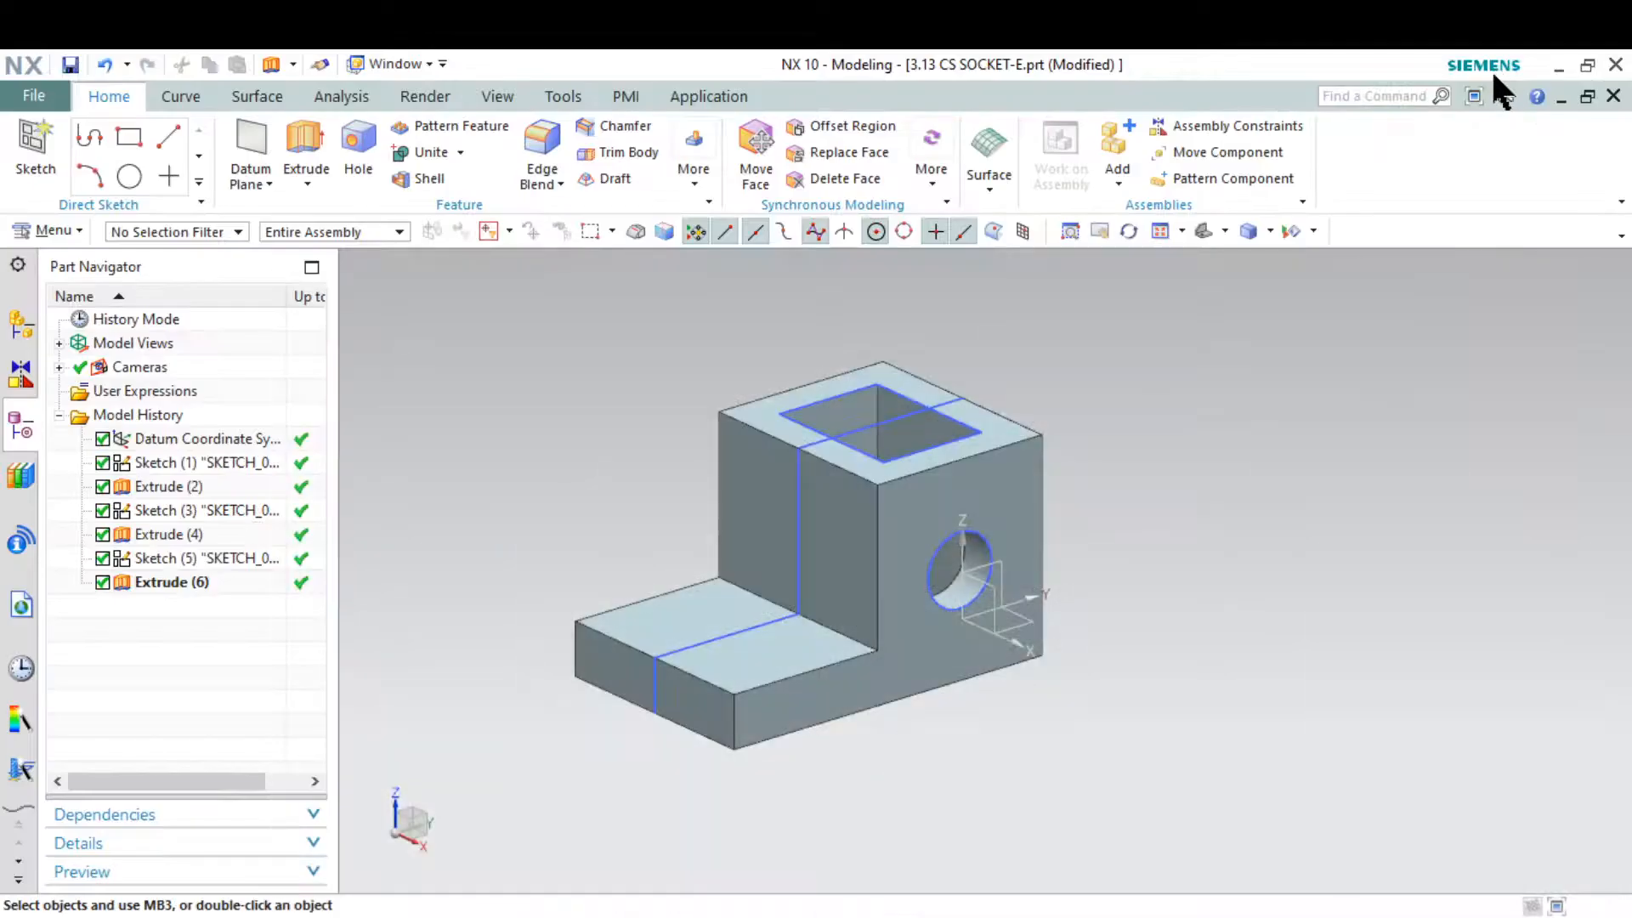
pyautogui.click(36, 144)
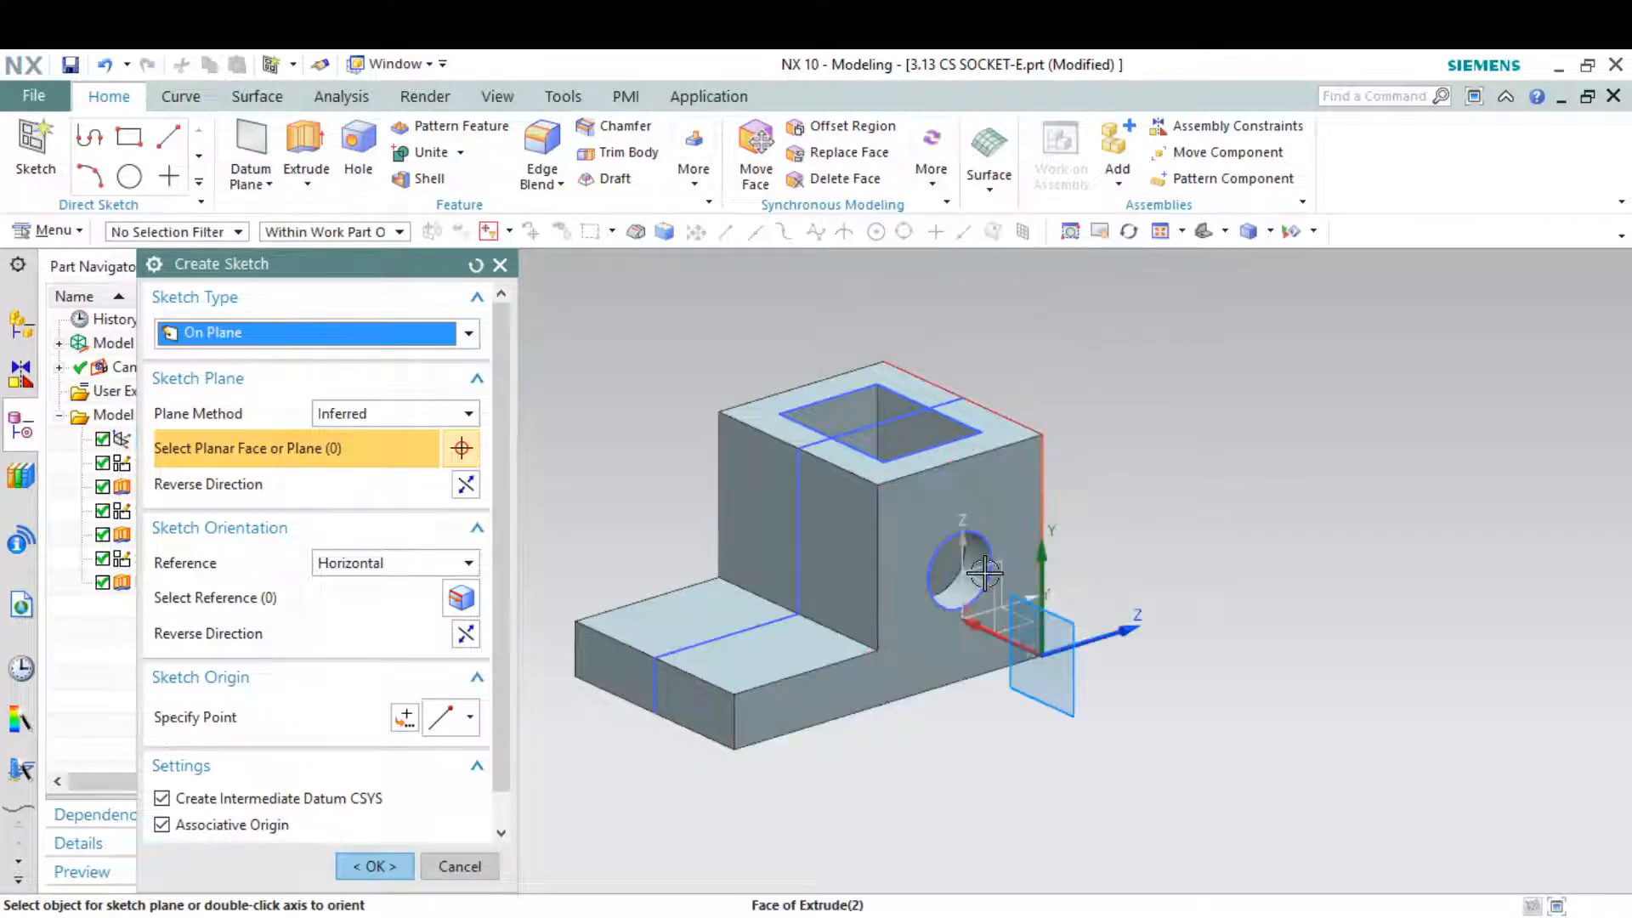
pyautogui.moveTo(975, 587)
pyautogui.mouseDown(button='middle')
pyautogui.moveTo(977, 656)
pyautogui.moveTo(929, 637)
pyautogui.mouseUp(button='middle')
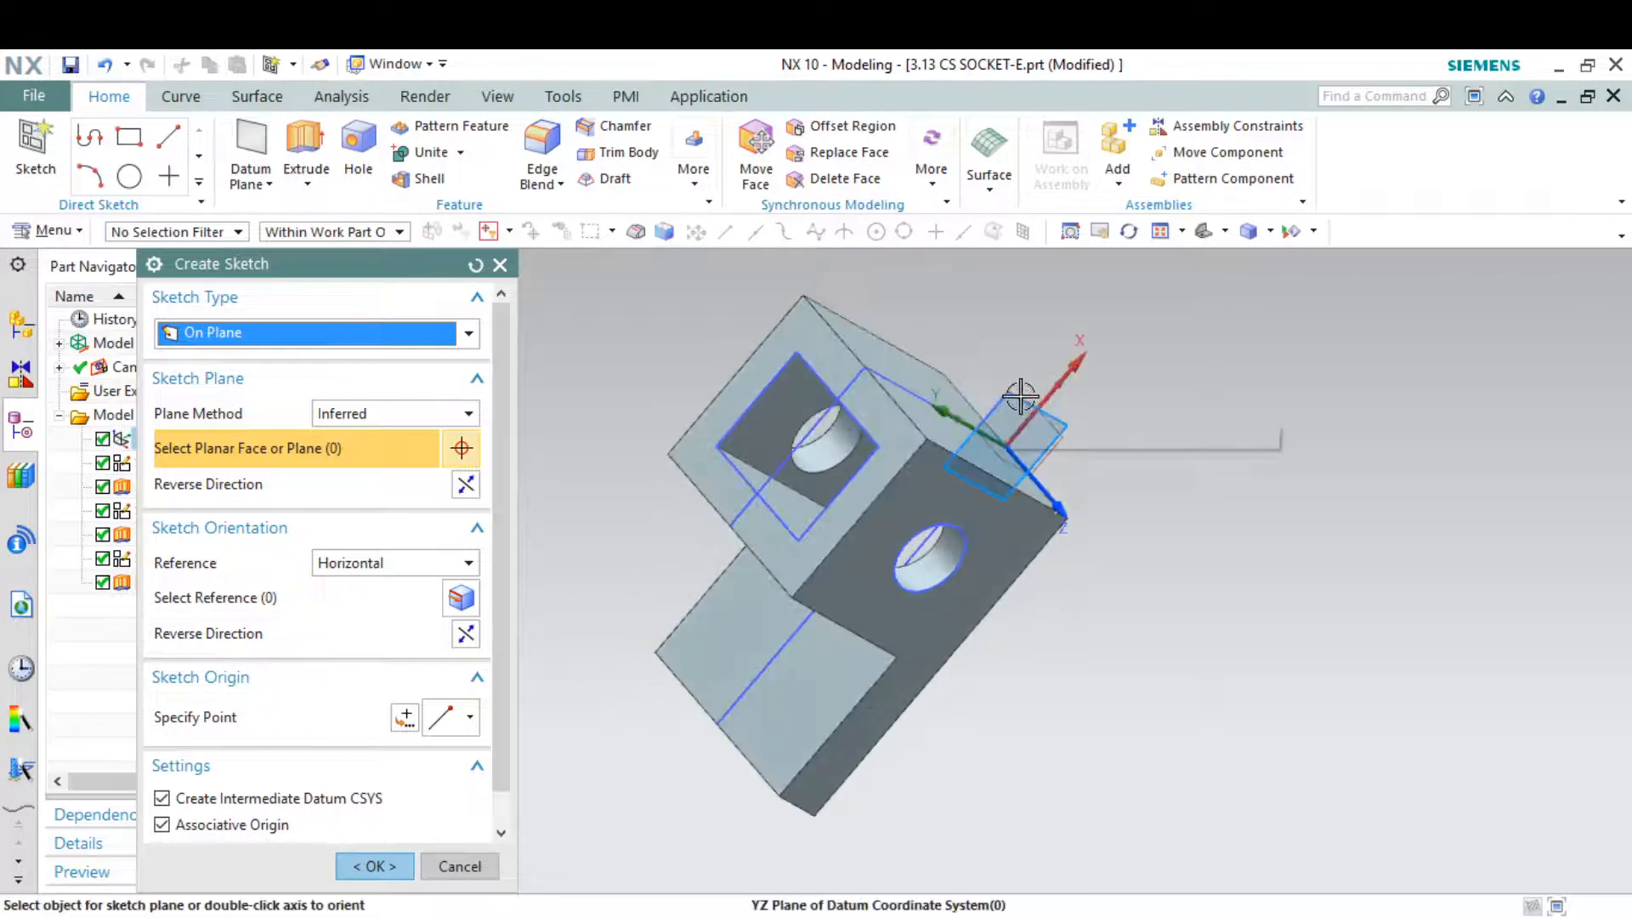
pyautogui.click(1020, 397)
pyautogui.click(374, 867)
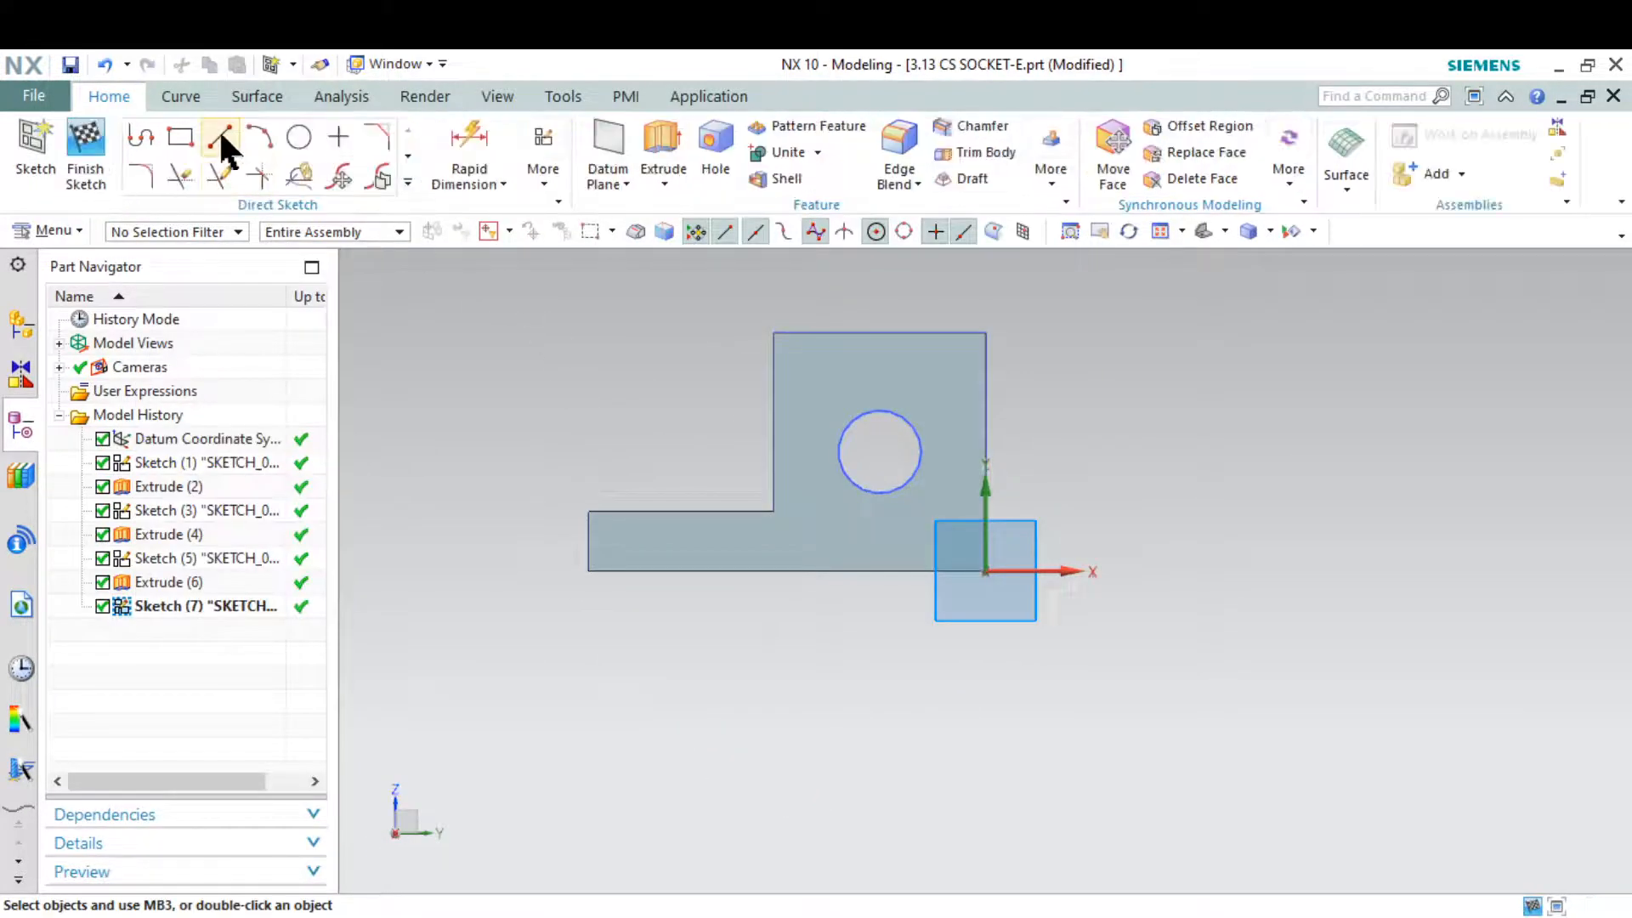
# Step: Sketch a sloping line from the base's outer upper corner to the block's top corner and finish the sketch
pyautogui.click(220, 134)
pyautogui.click(592, 508)
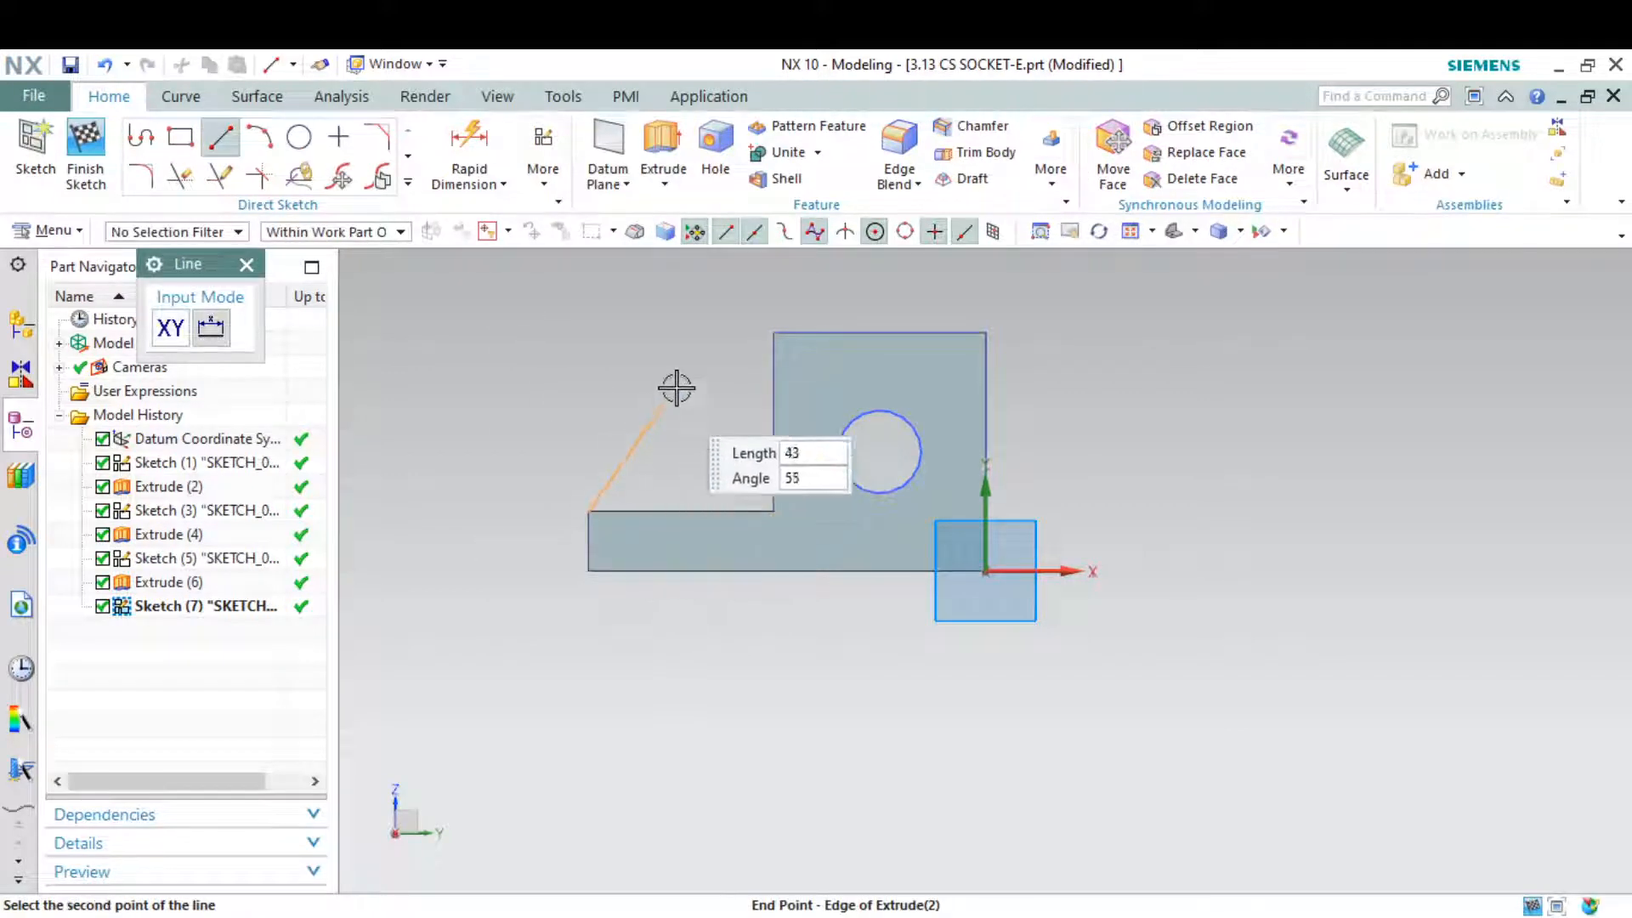
pyautogui.click(775, 338)
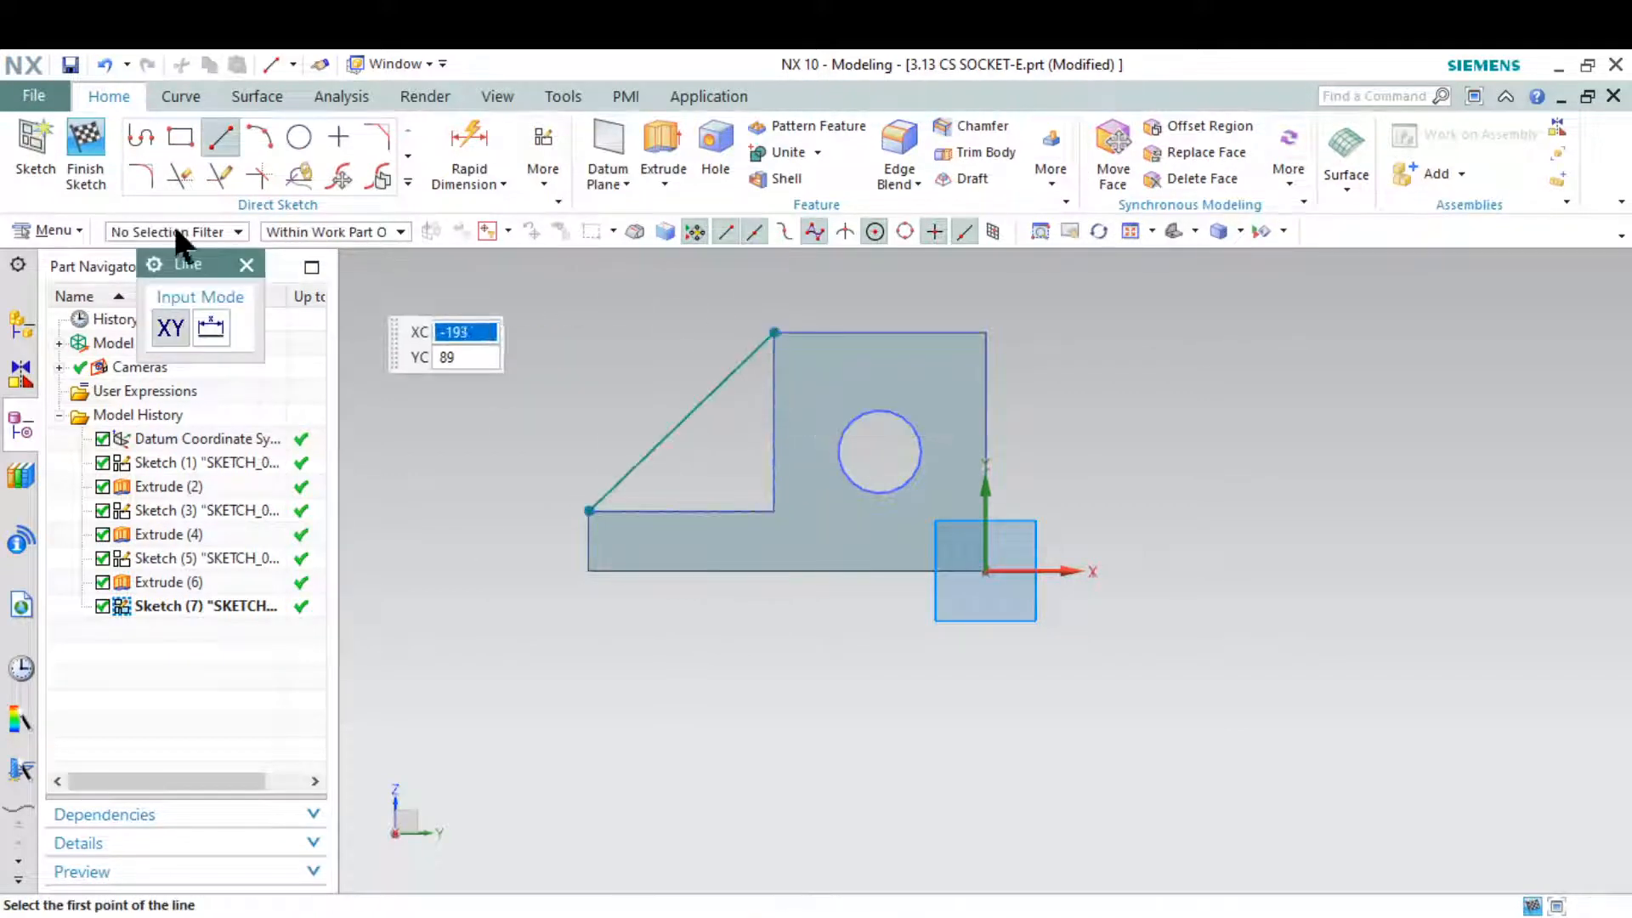
pyautogui.click(82, 141)
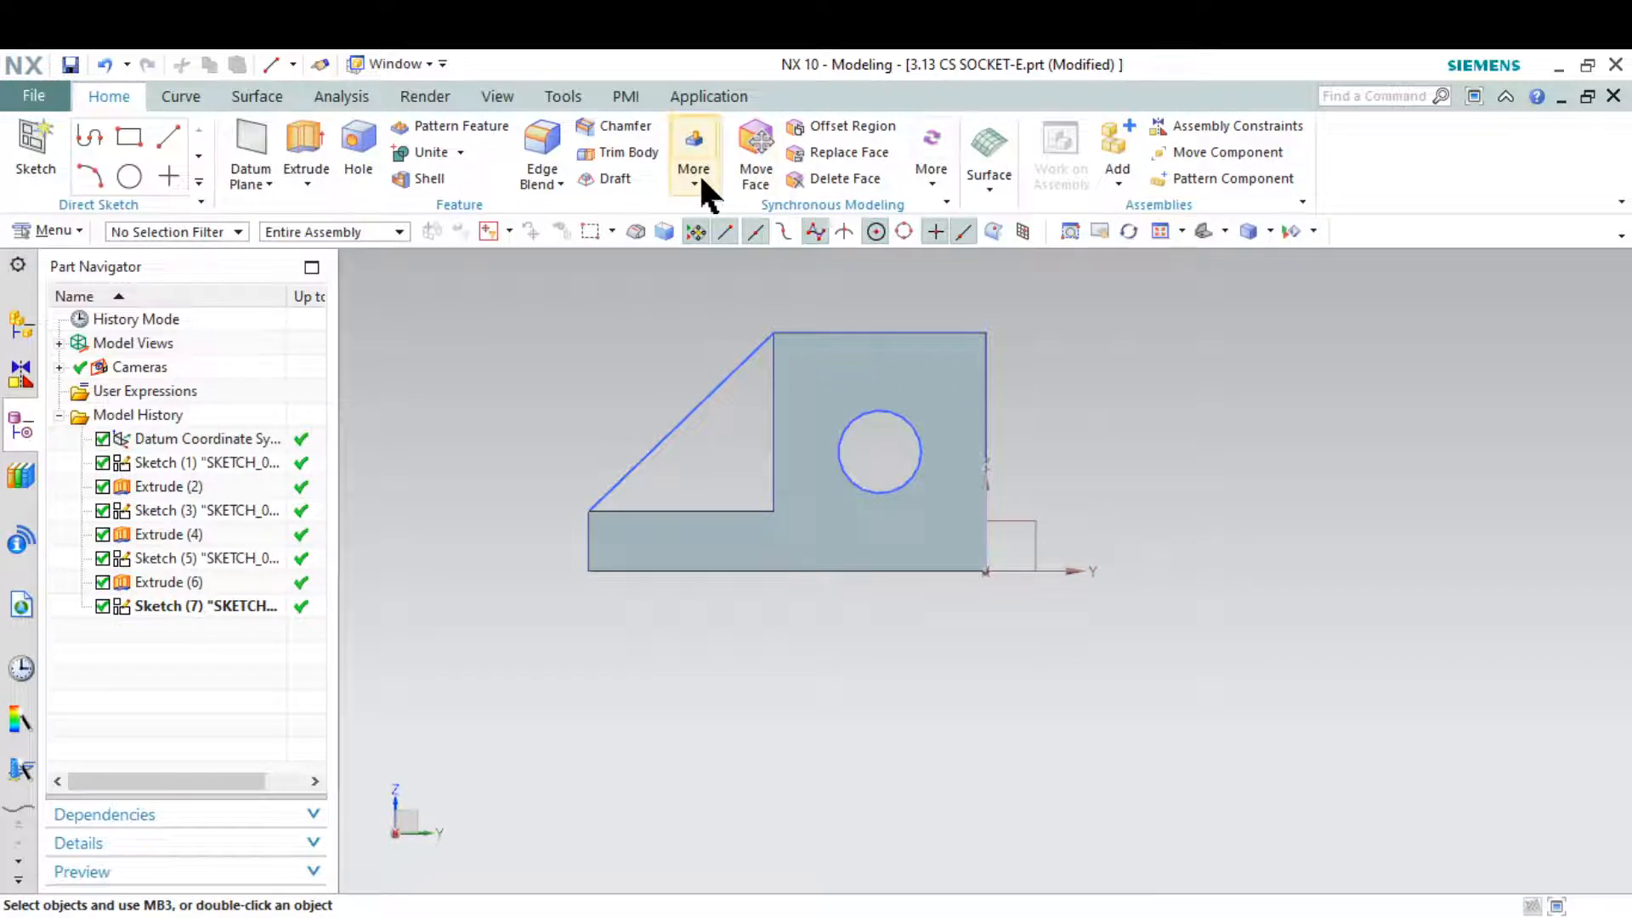
# Step: Start a Rib from the sloping line, parallel to the section plane, with a symmetric thickness of 22 mm
pyautogui.click(701, 178)
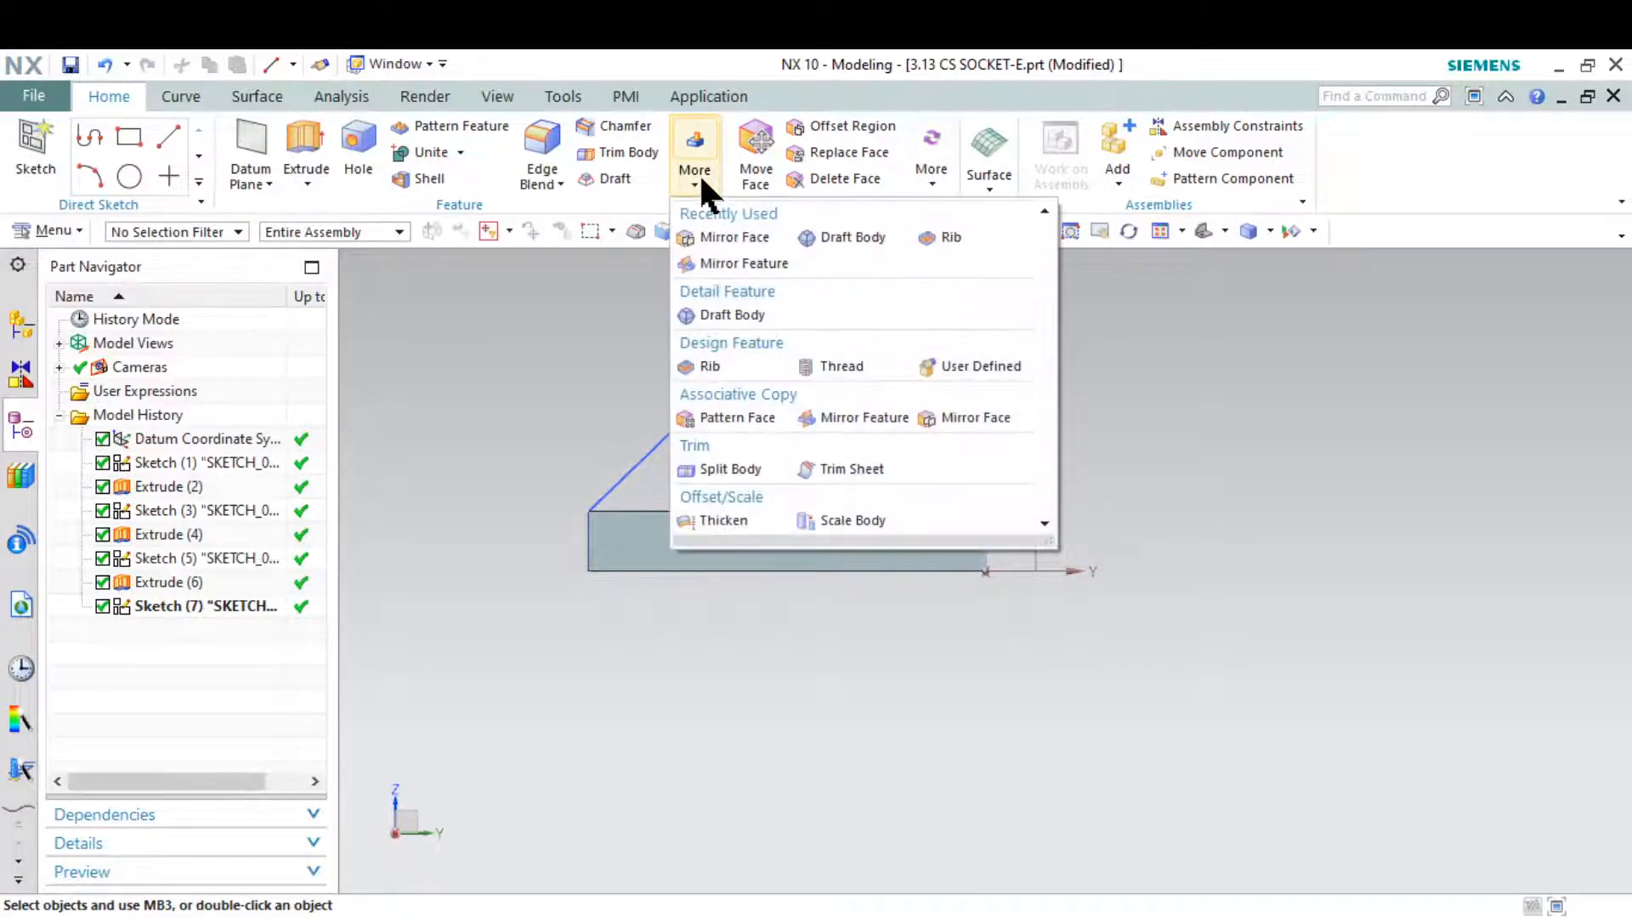
pyautogui.click(724, 365)
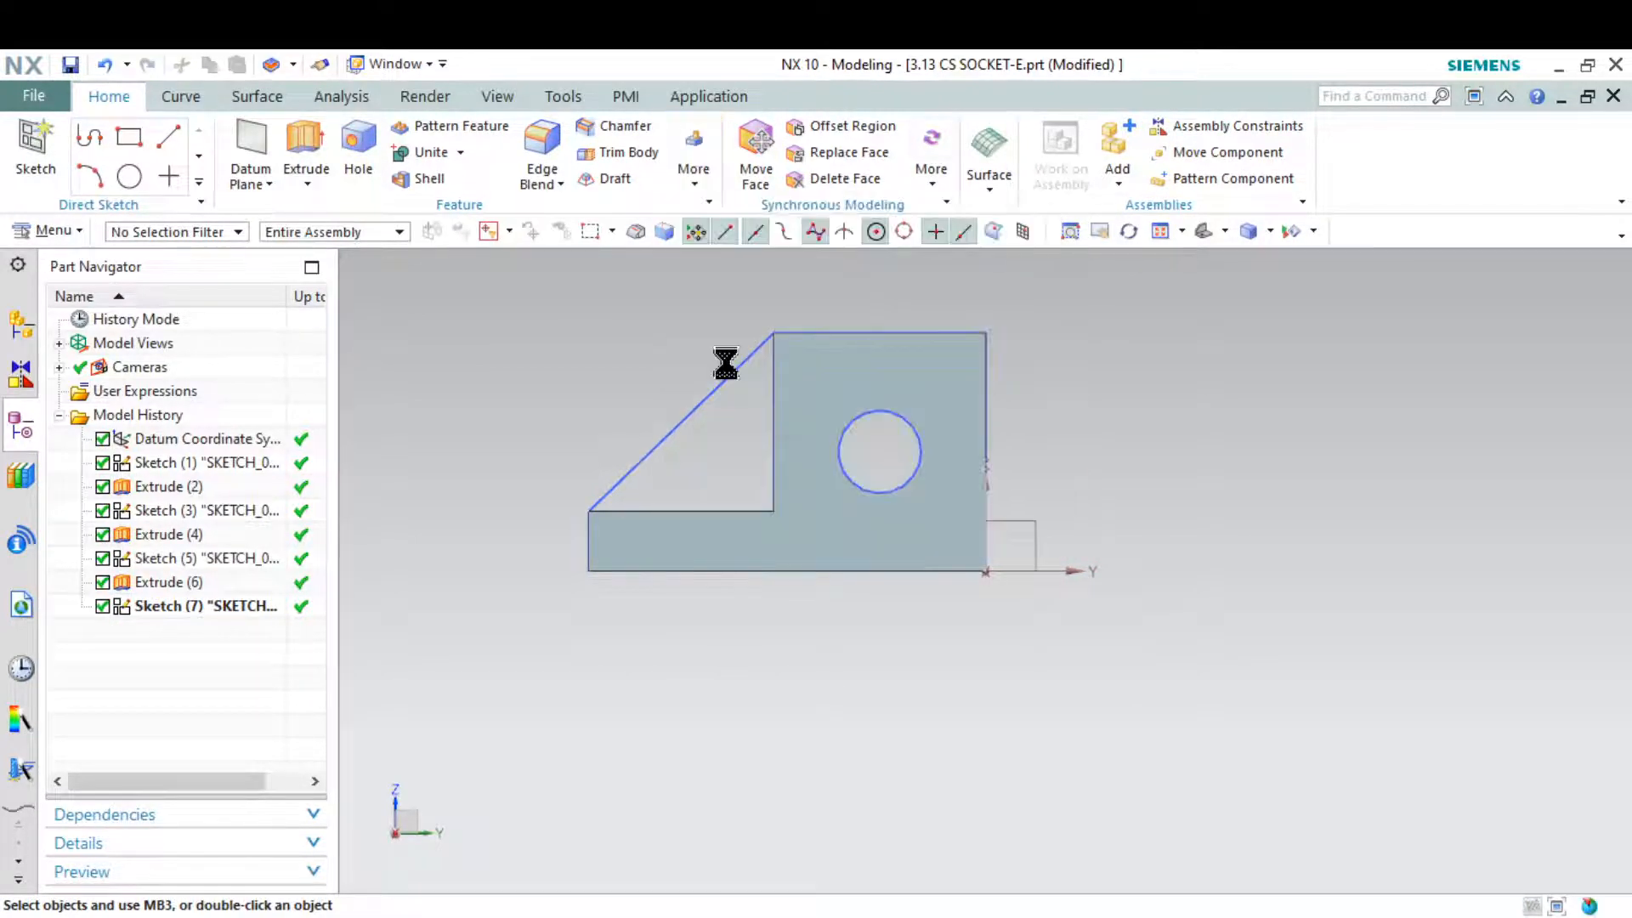
pyautogui.moveTo(605, 388); pyautogui.dragTo(666, 411, button='middle')
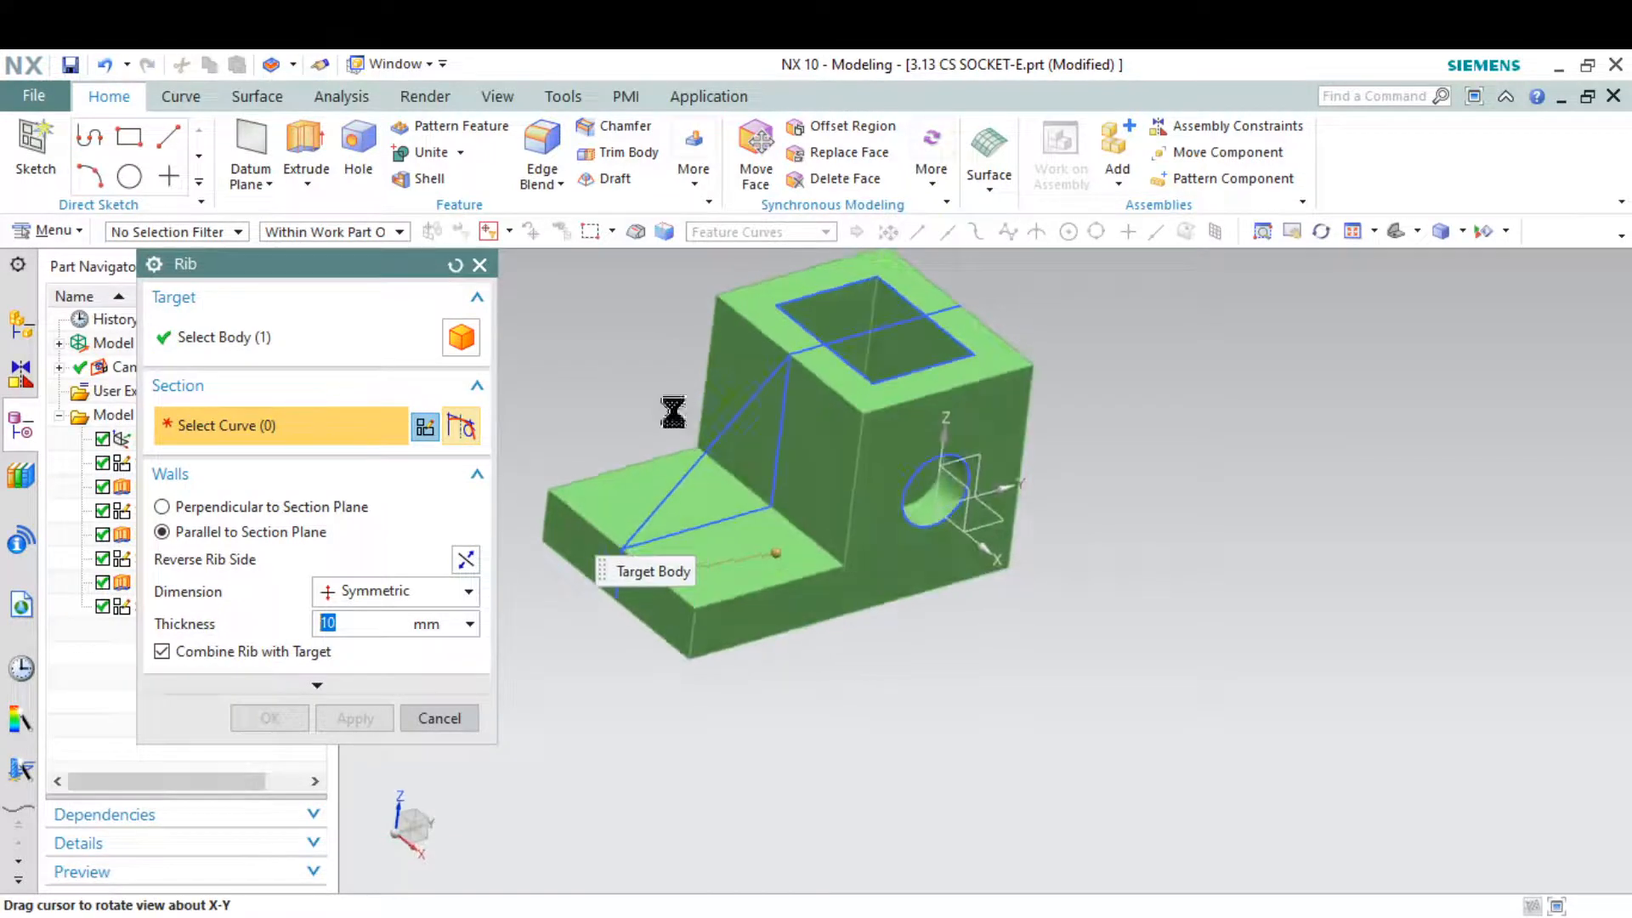
pyautogui.click(692, 467)
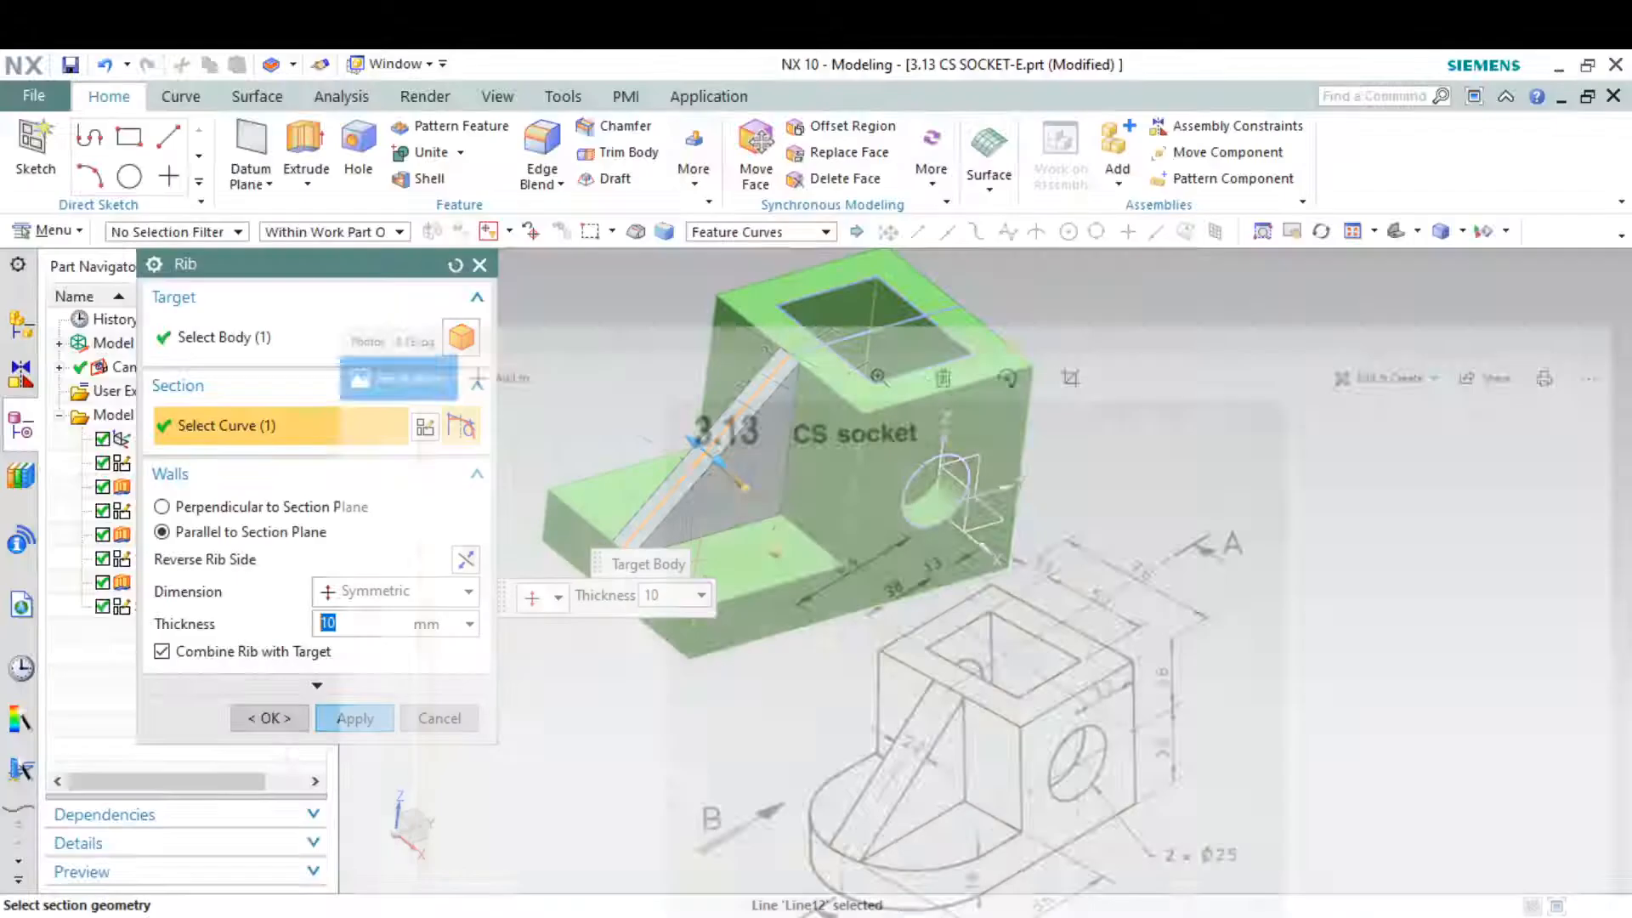
pyautogui.write('22')
pyautogui.press('Return')
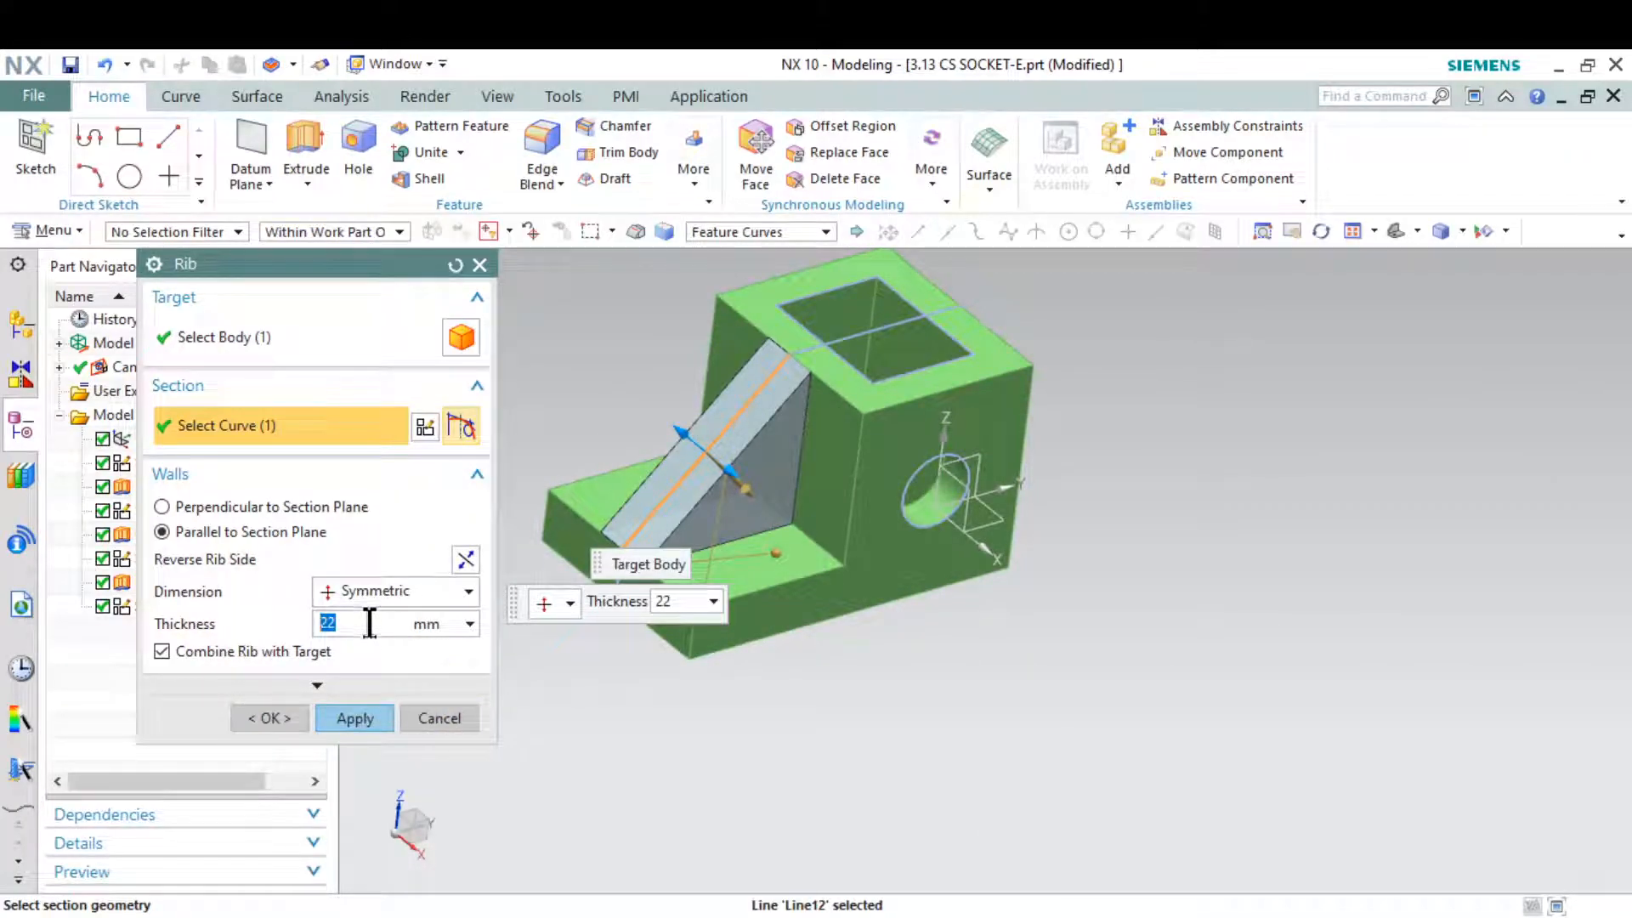
# Step: Try the Asymmetric dimension option for the rib and return it to Symmetric
pyautogui.click(431, 588)
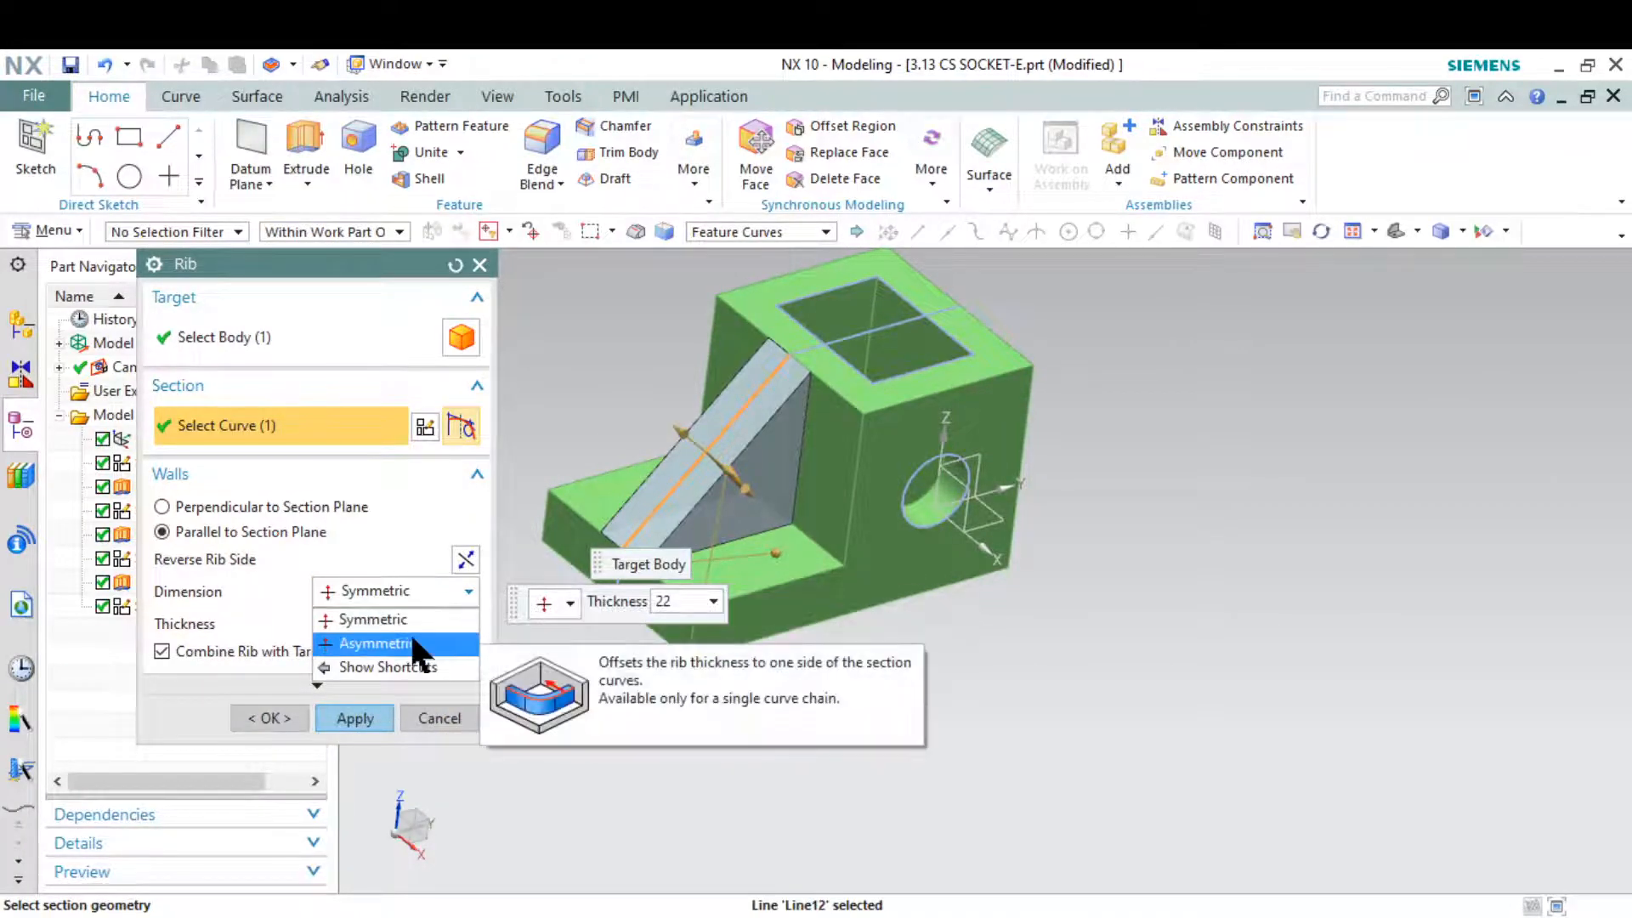
pyautogui.click(410, 633)
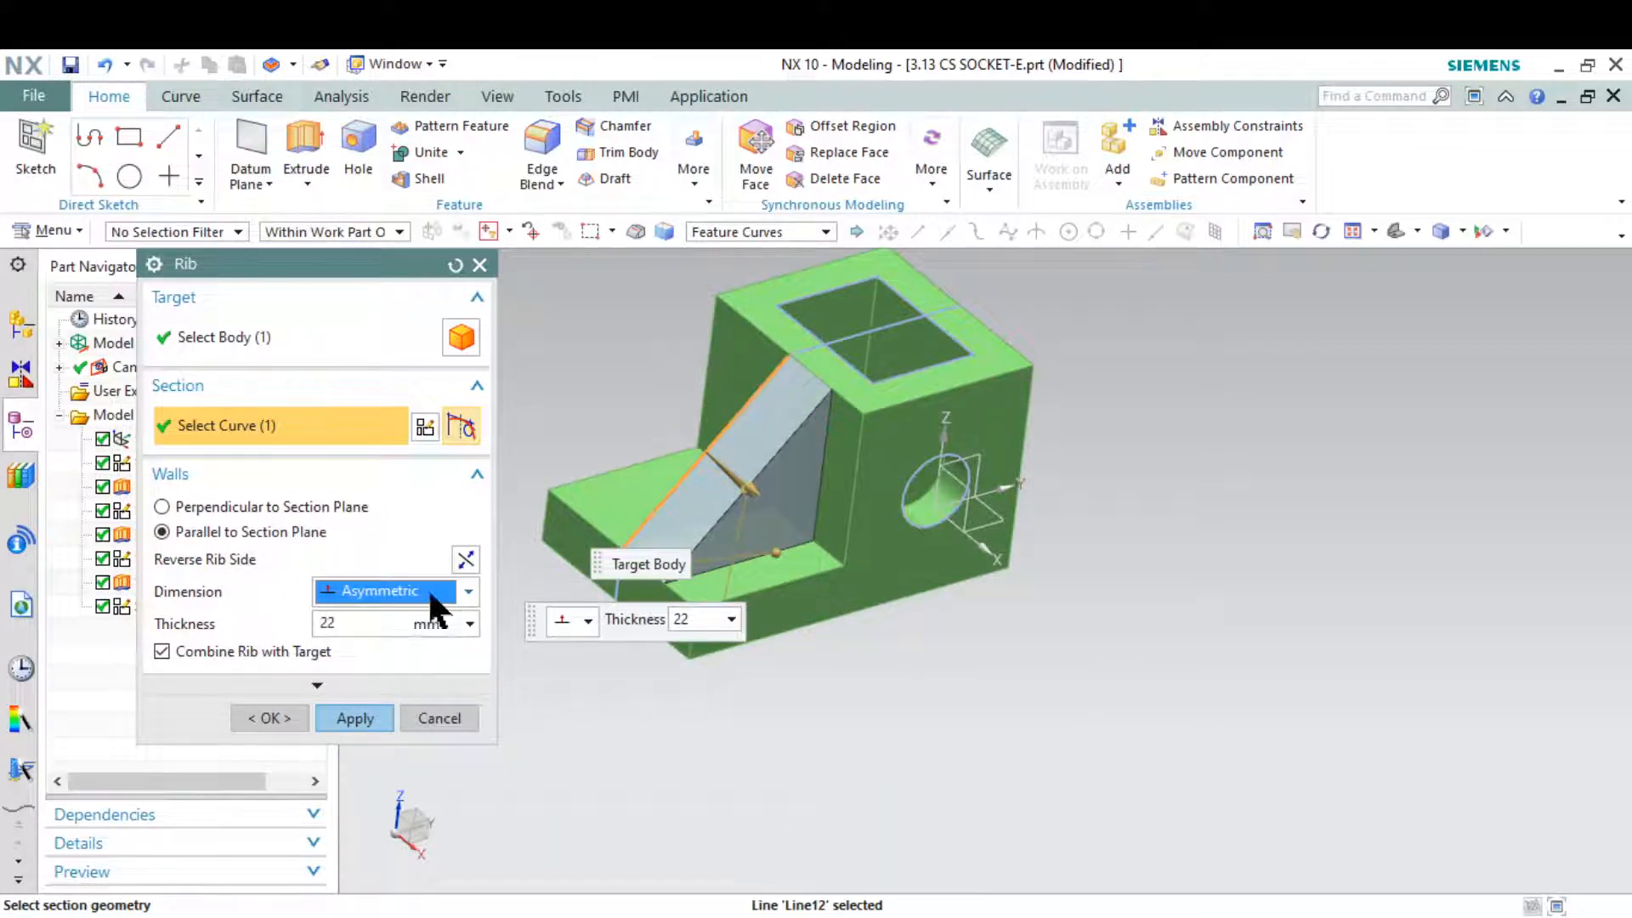
pyautogui.click(430, 595)
pyautogui.click(420, 610)
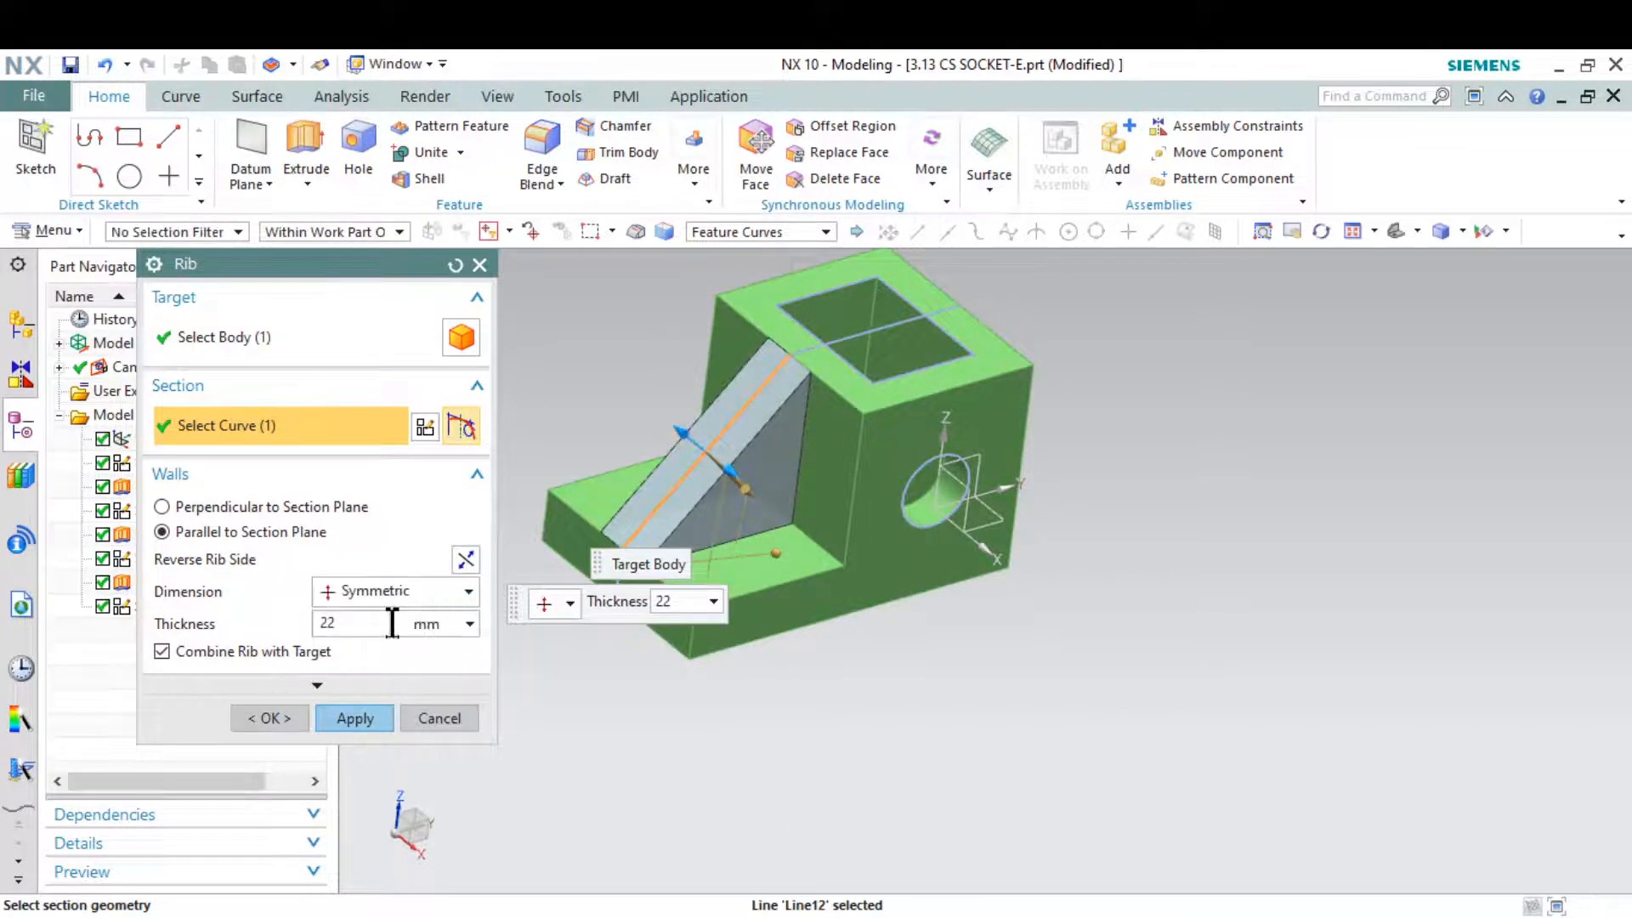
# Step: Set the rib's thickness to 22/2 mm and create the rib combined with the body
pyautogui.press('Return')
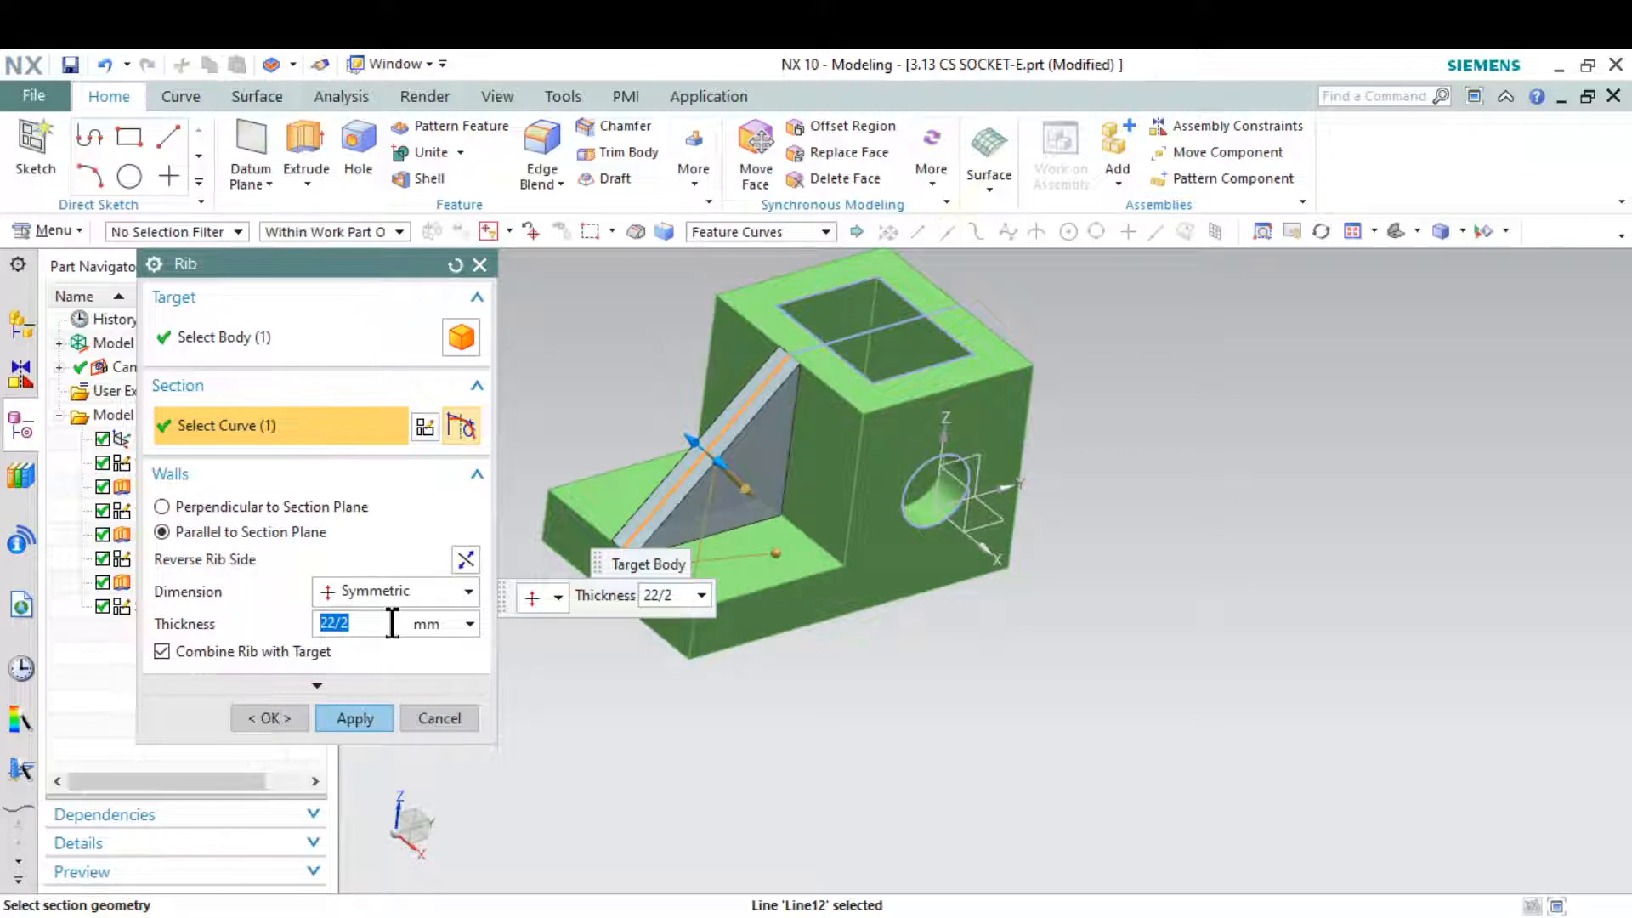
pyautogui.click(366, 716)
pyautogui.click(446, 718)
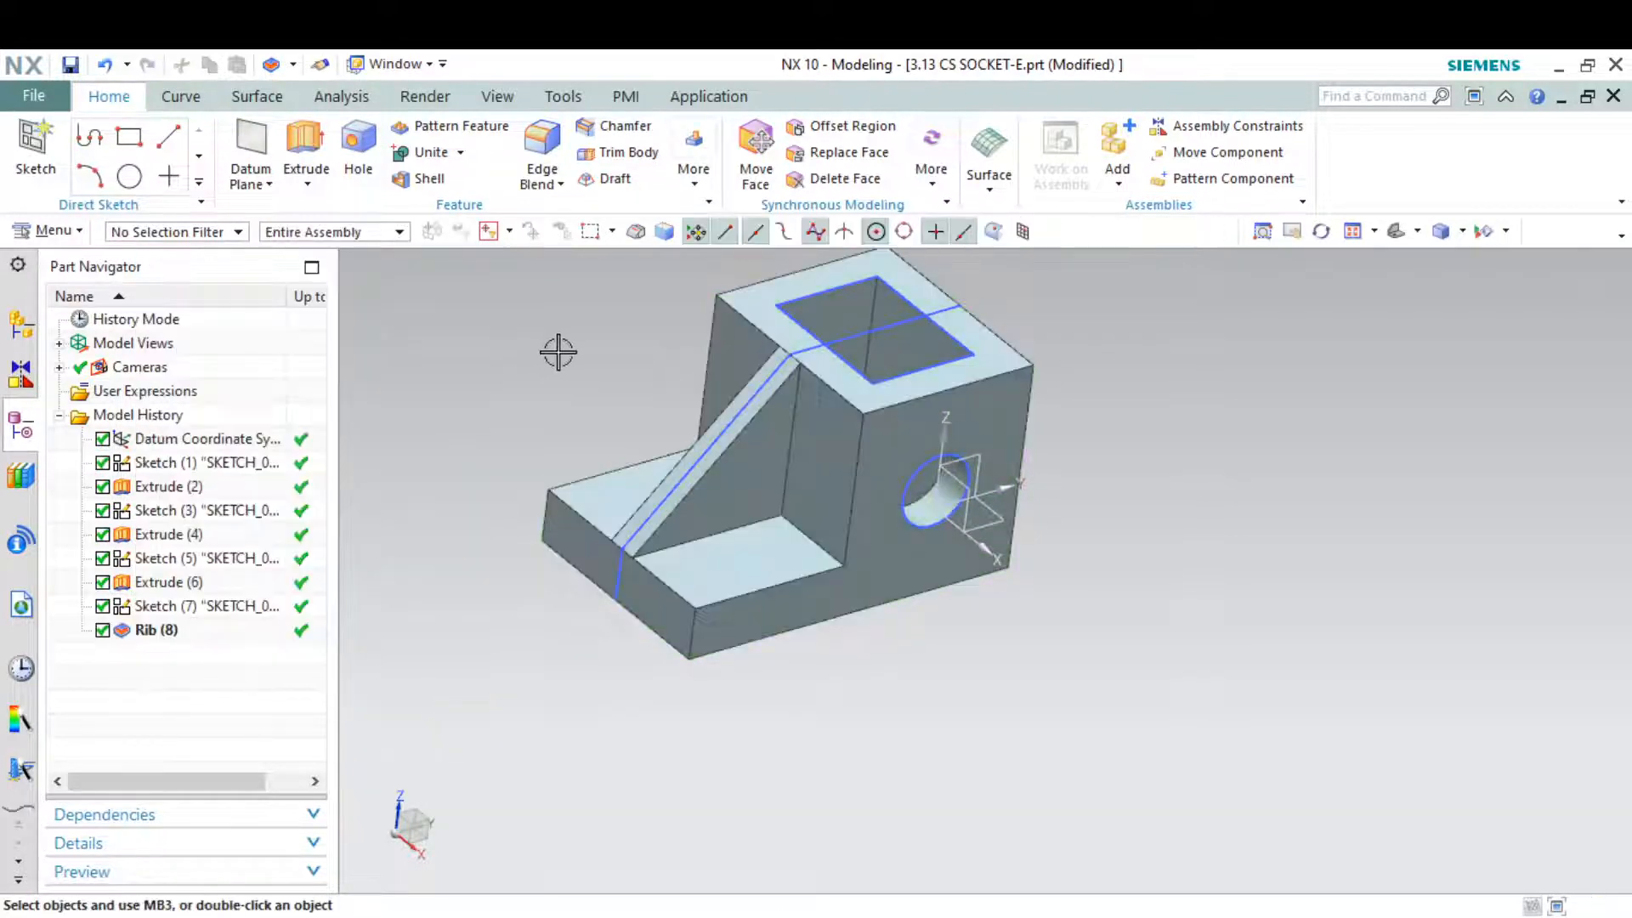
# Step: Measure the distance between the rib's two opposite side faces
pyautogui.click(264, 92)
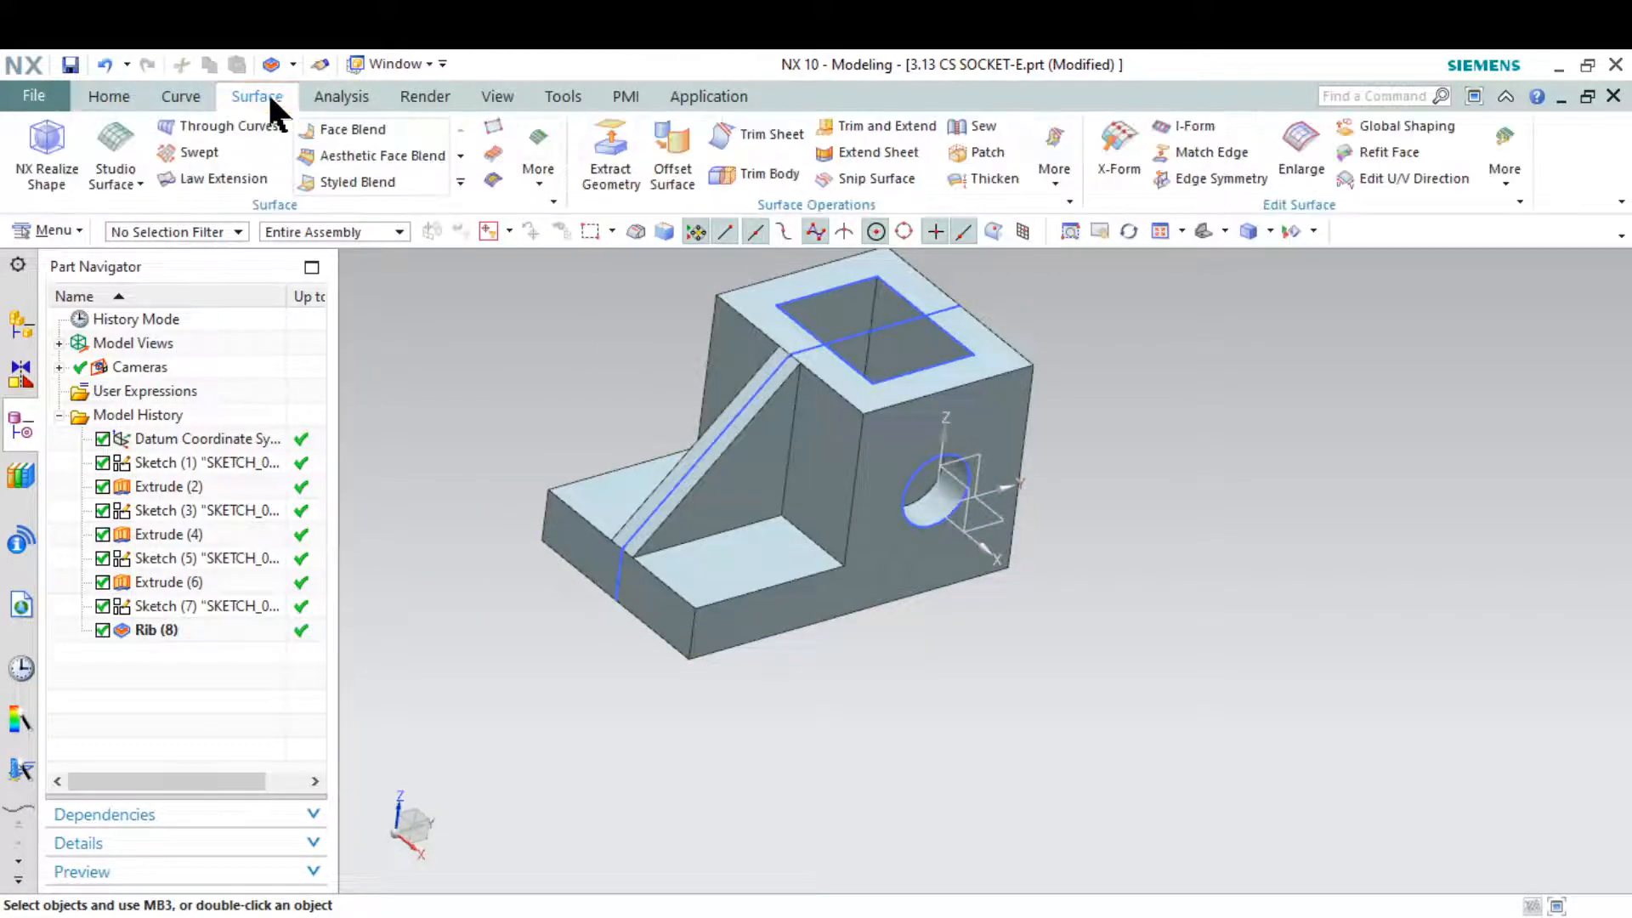
pyautogui.click(345, 95)
pyautogui.click(219, 128)
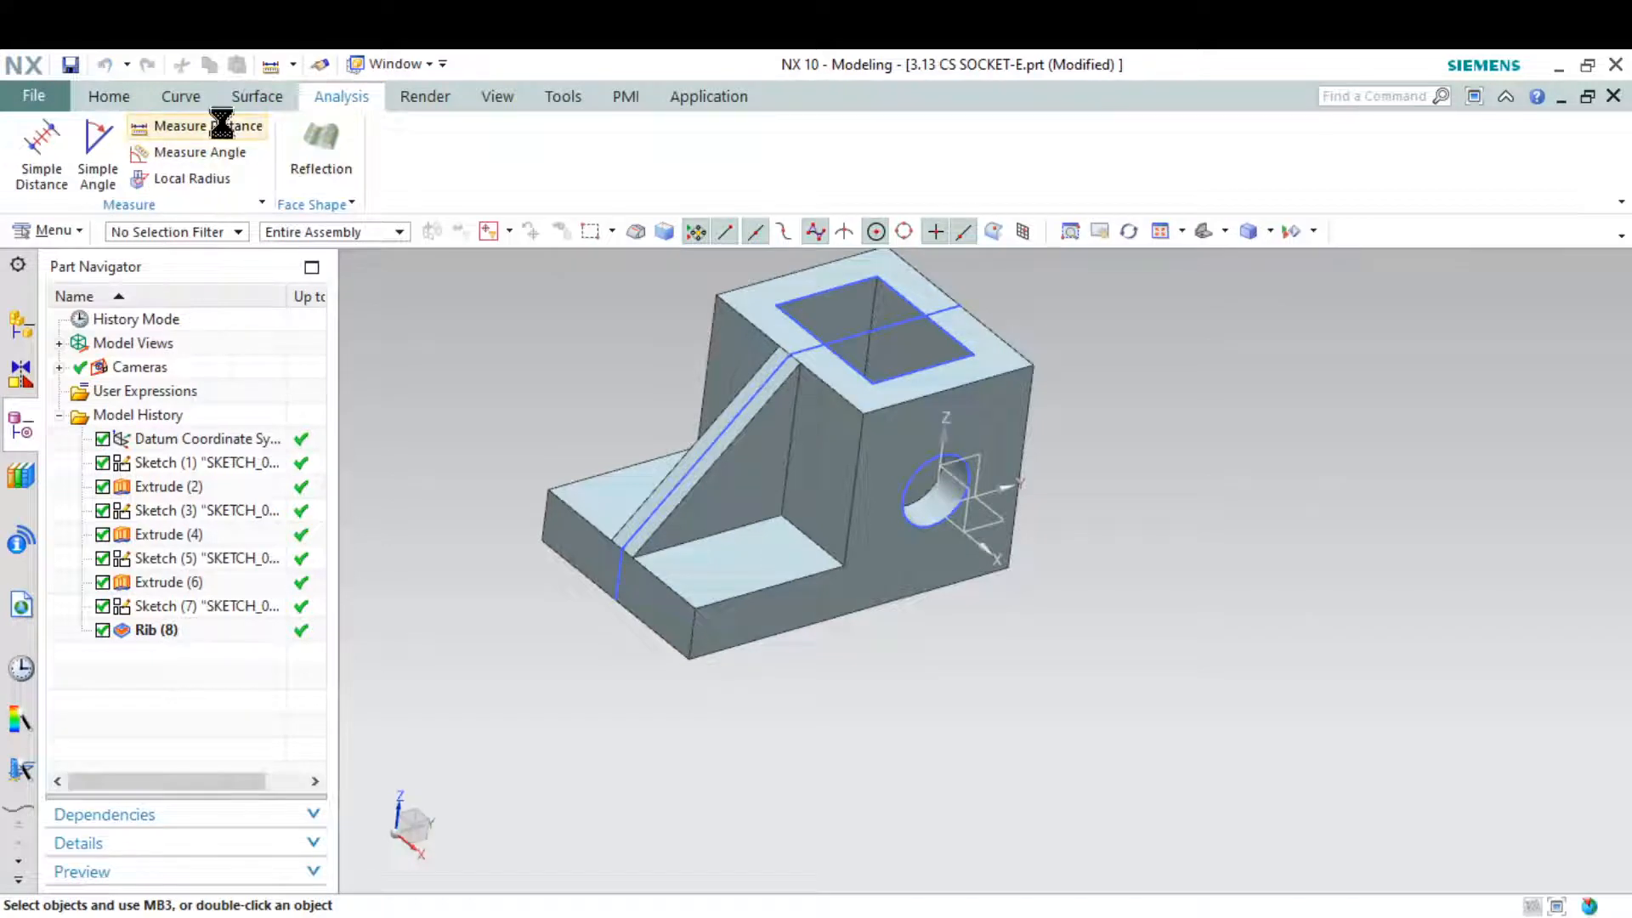
pyautogui.scroll(5, 729, 475)
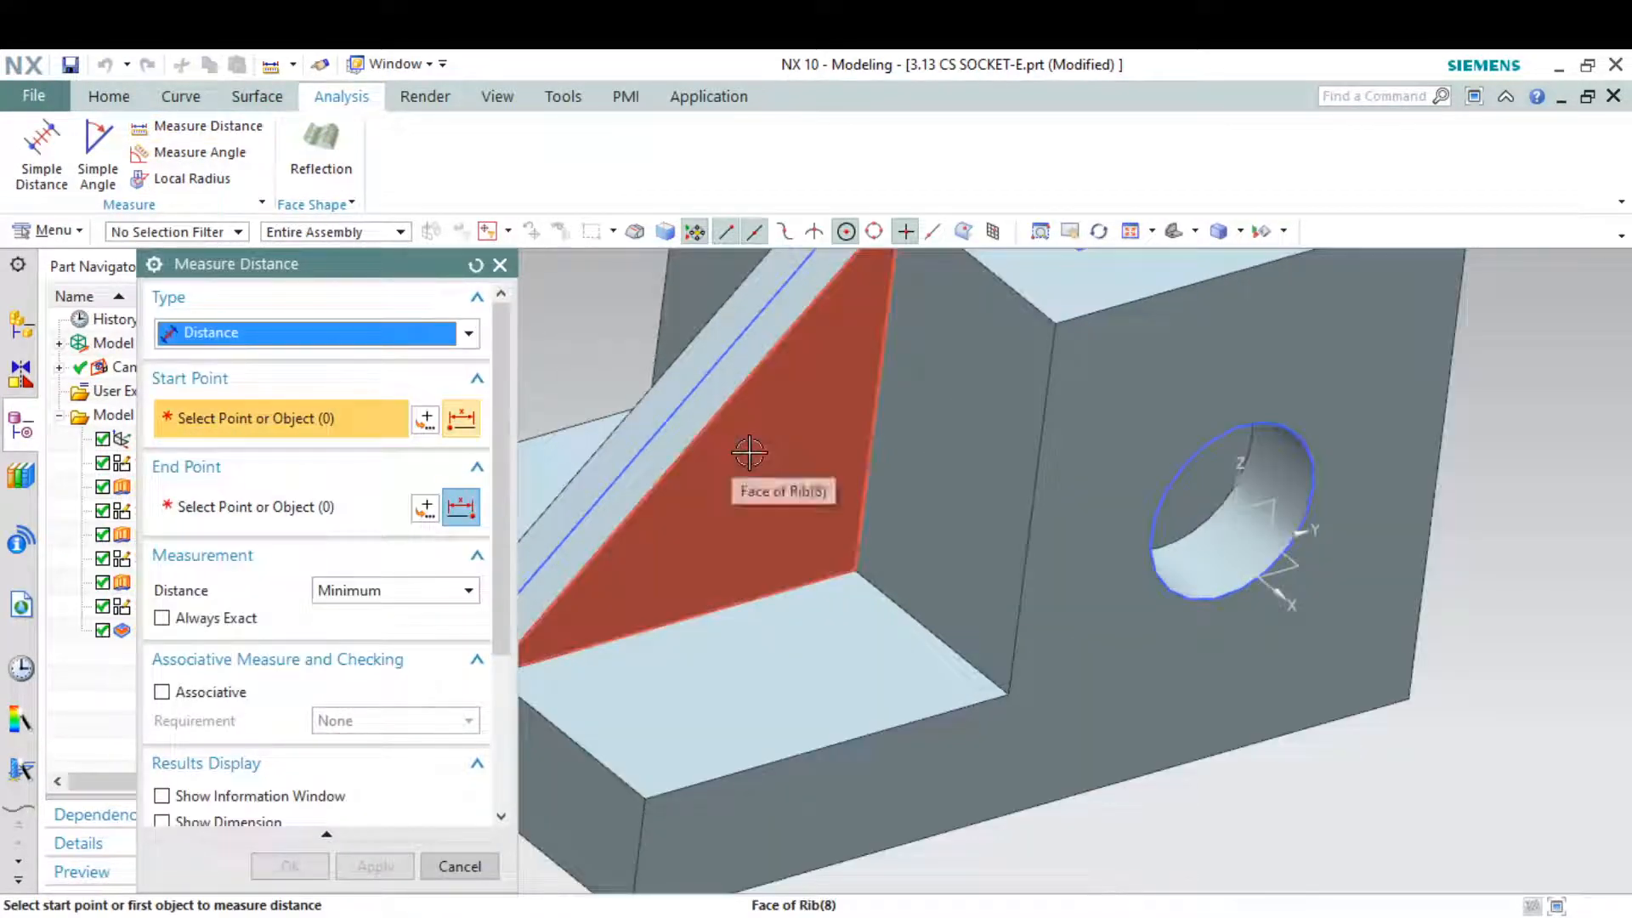
pyautogui.click(747, 445)
pyautogui.scroll(-5, 1063, 500)
pyautogui.moveTo(1011, 493); pyautogui.dragTo(1024, 538, button='middle')
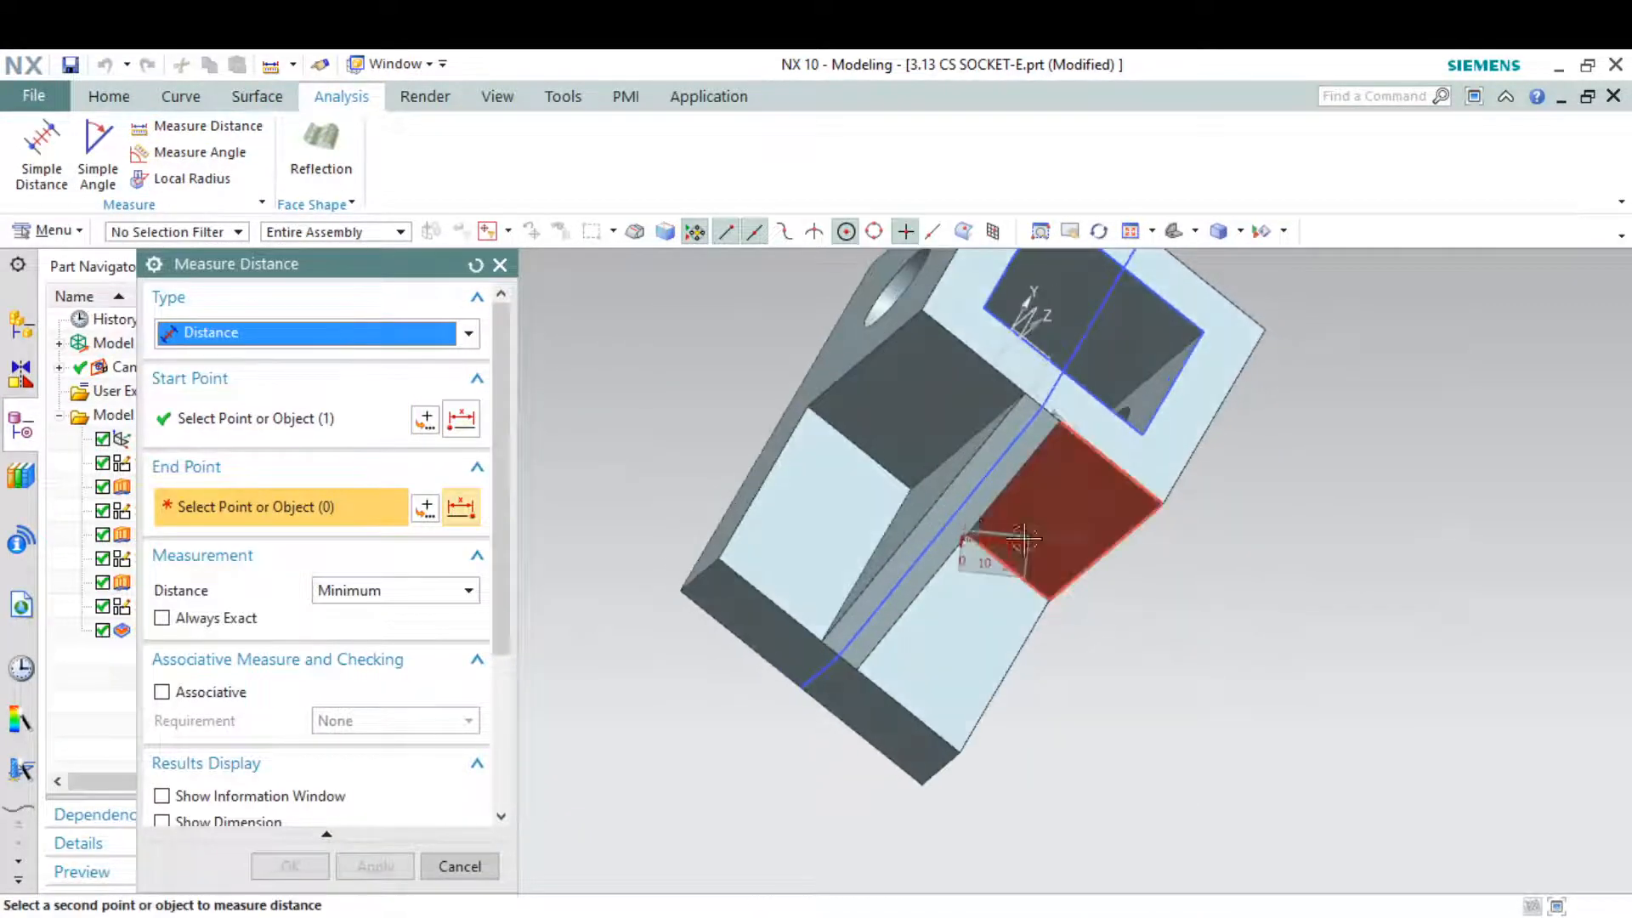
pyautogui.click(925, 501)
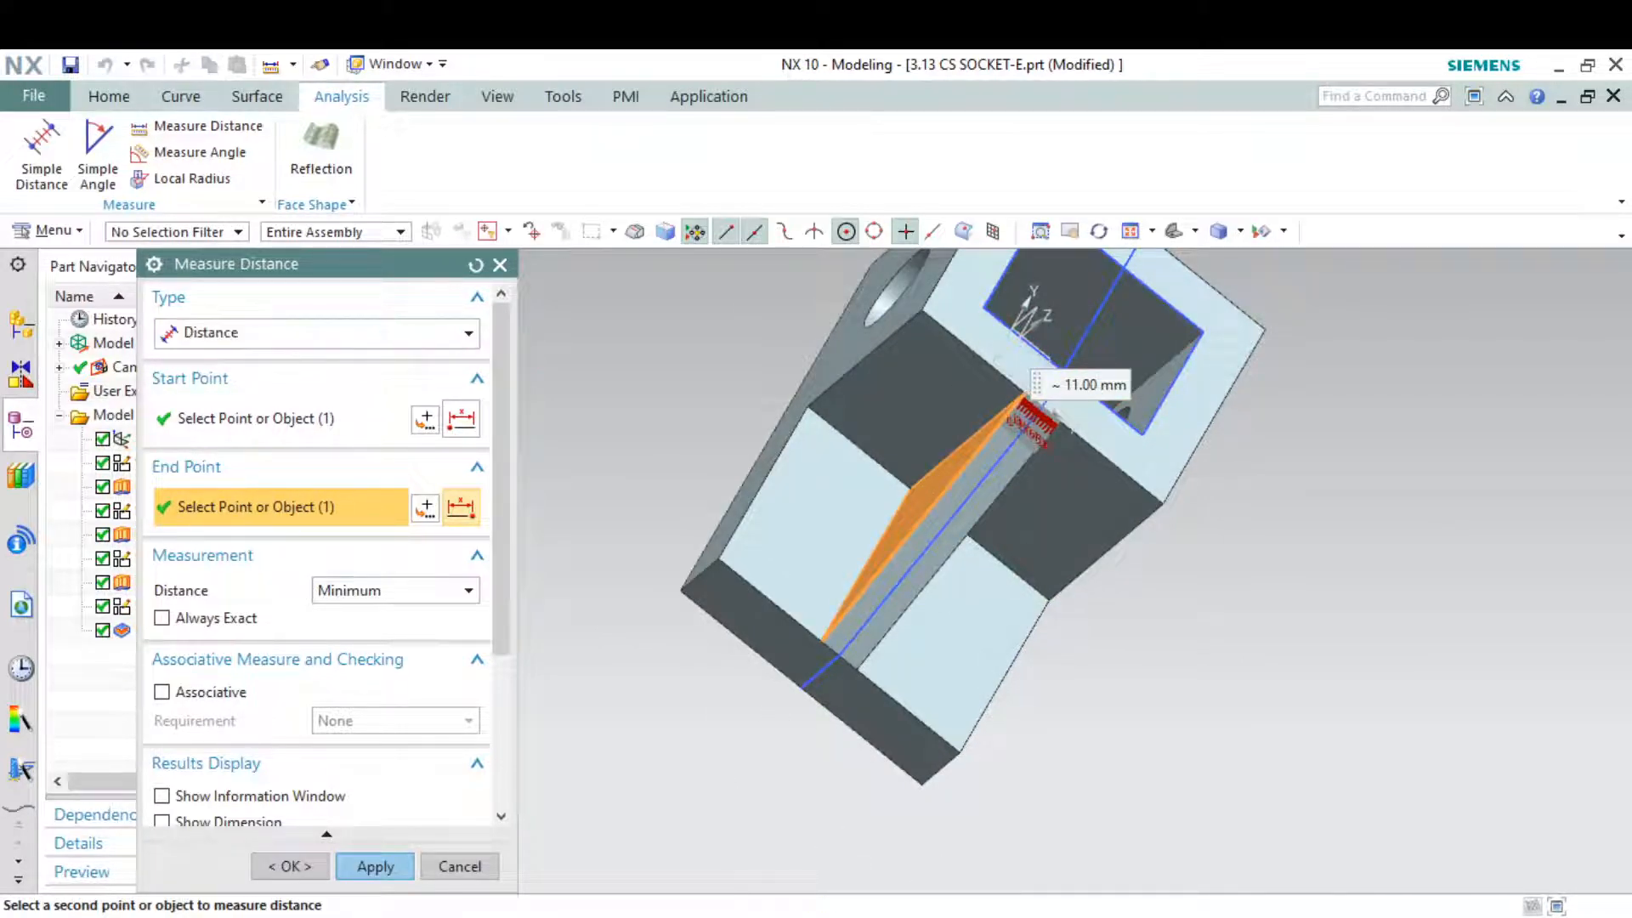
# Step: Check the rib width on the 3.13 CS socket drawing and close the distance measurement
pyautogui.hotkey('alt', 'Tab')
pyautogui.hotkey('alt', 'Tab')
pyautogui.hotkey('alt', 'Tab')
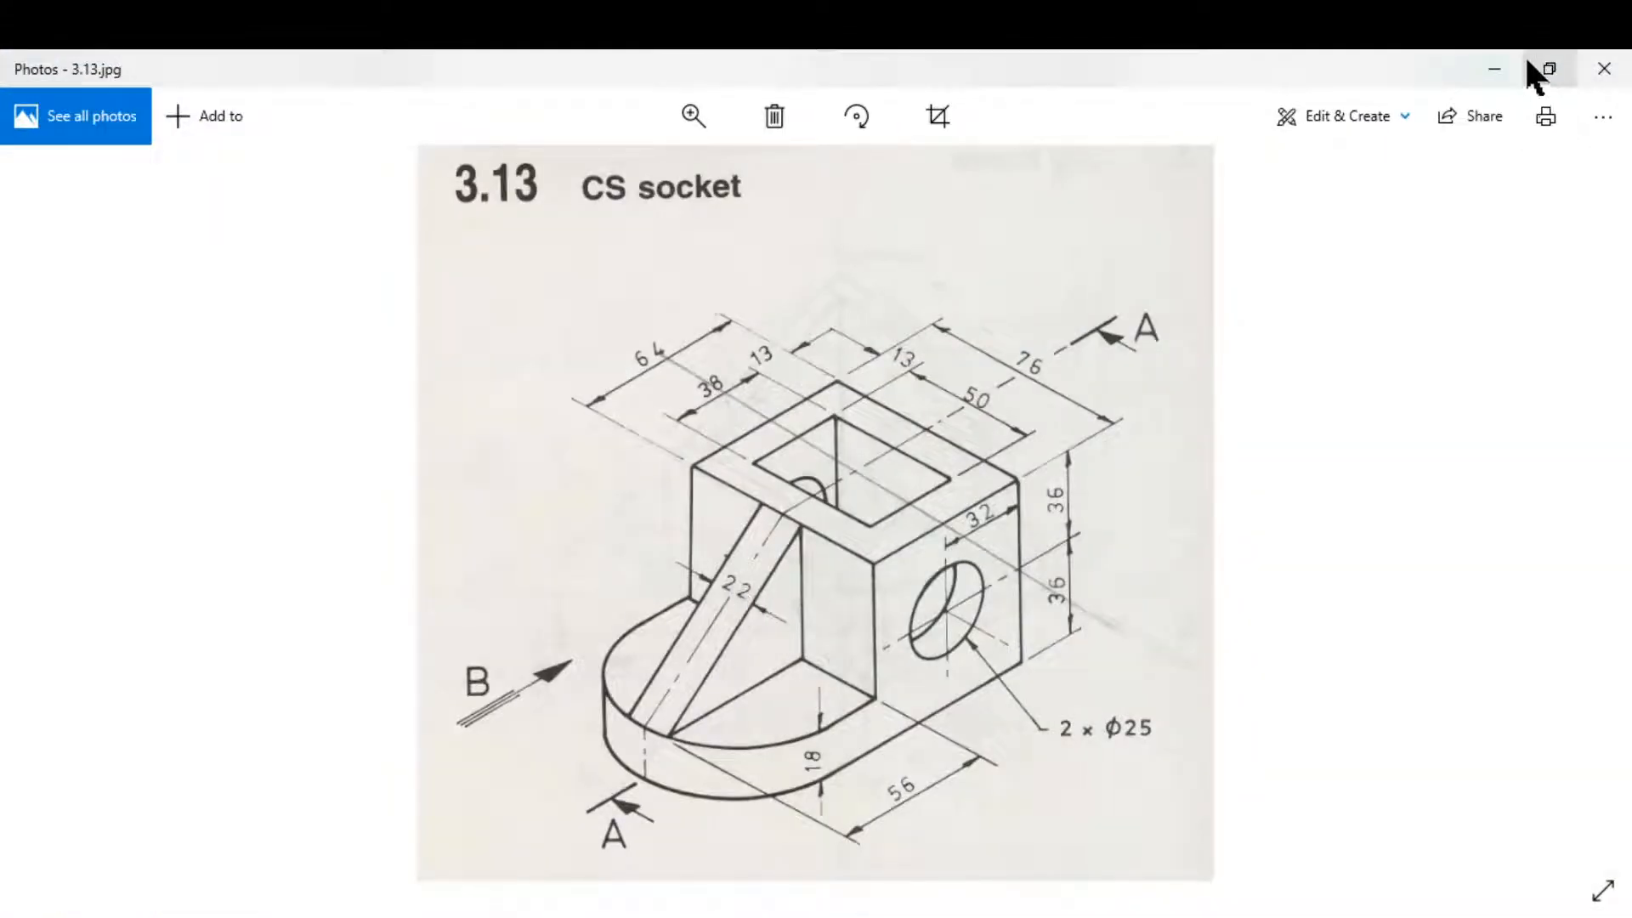
pyautogui.click(1503, 61)
pyautogui.click(496, 262)
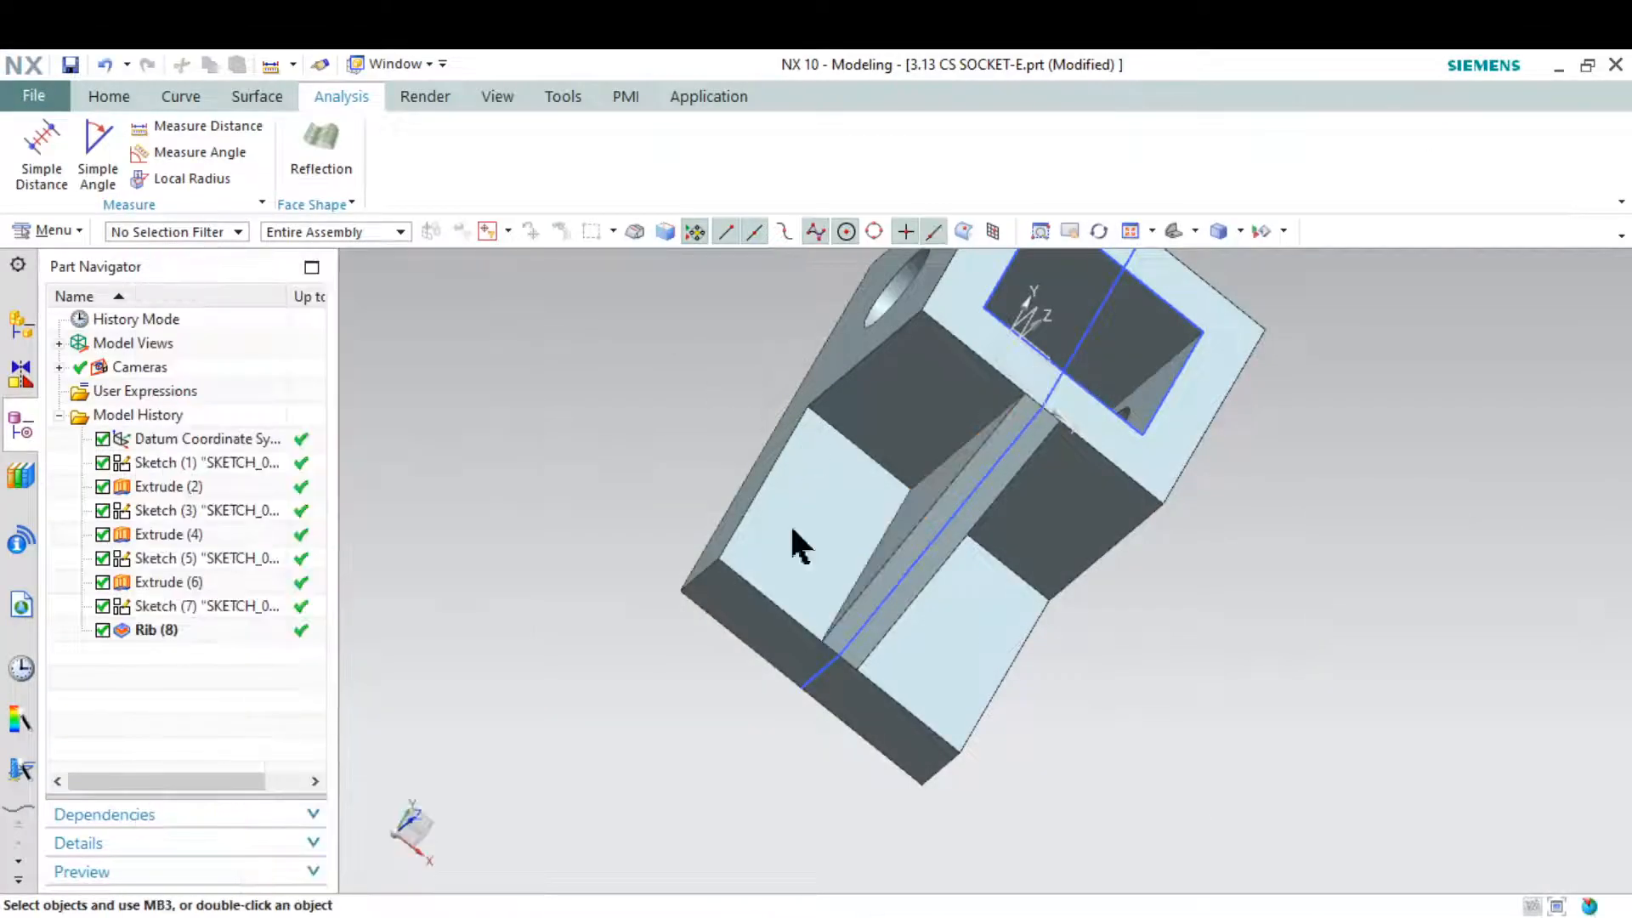
# Step: Edit the sloping rib and set its symmetric thickness to 22 mm
pyautogui.doubleClick(167, 634)
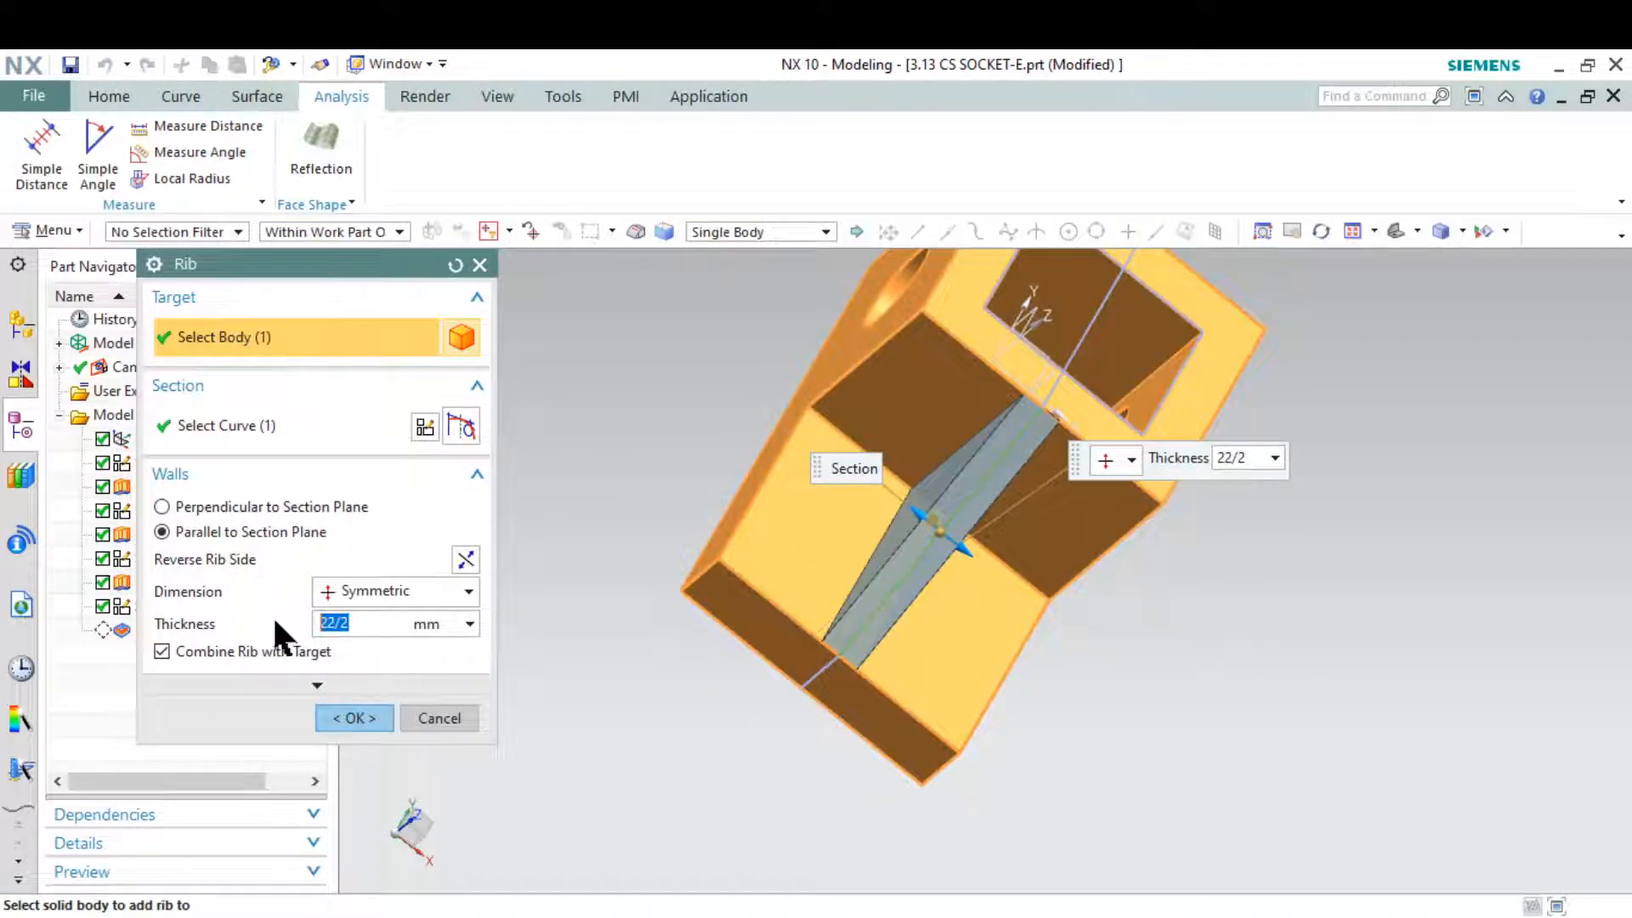
pyautogui.write('22')
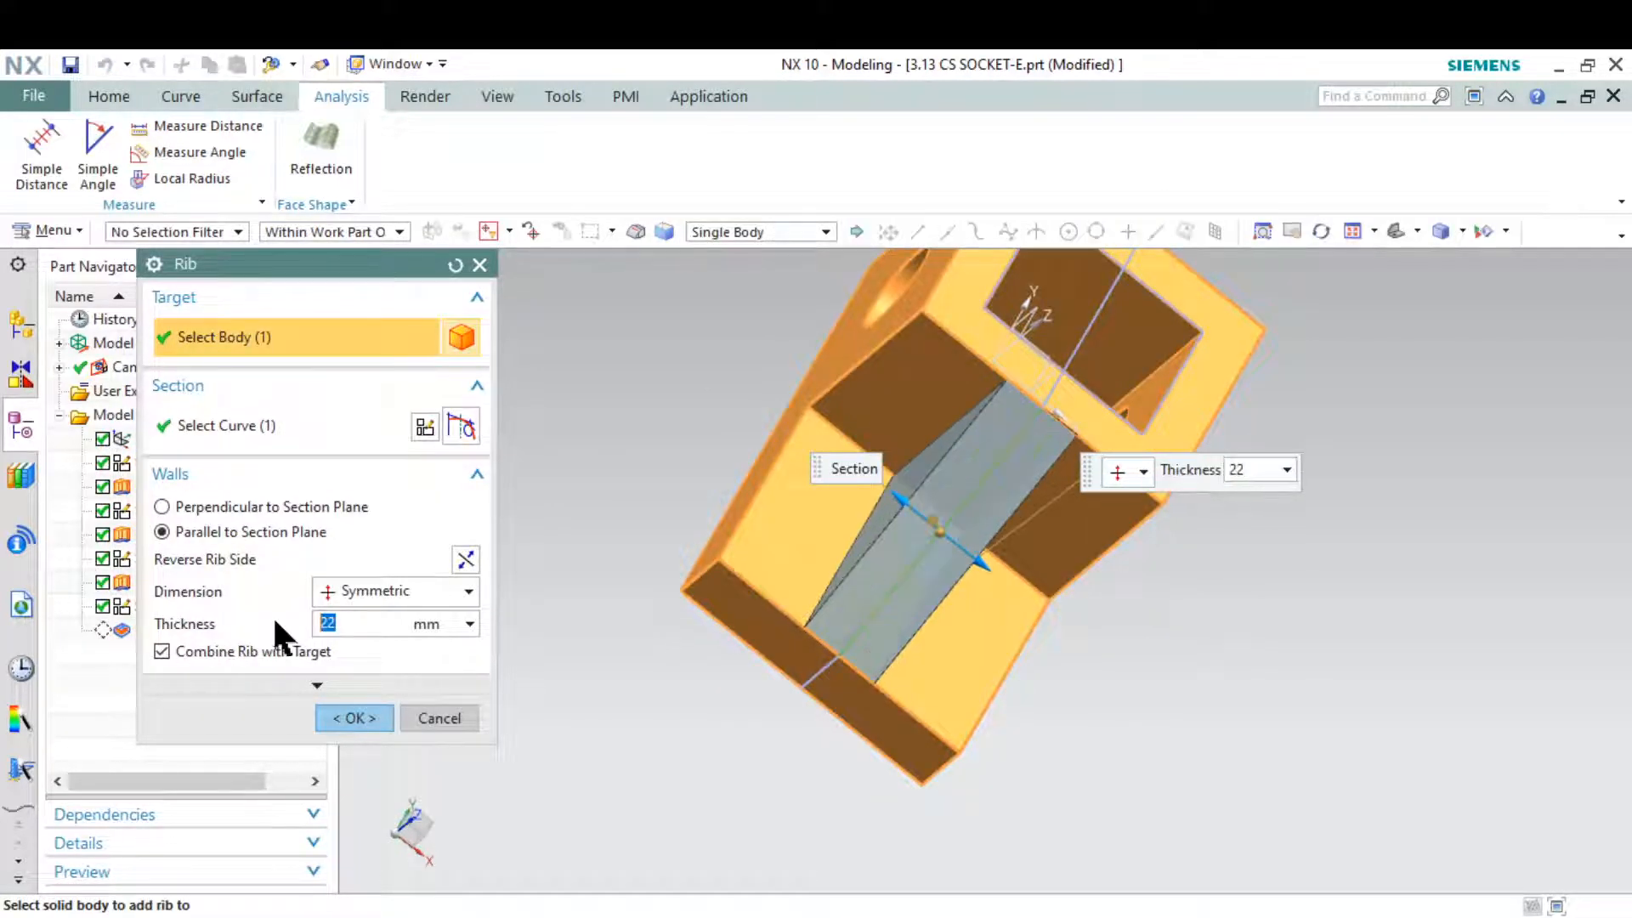
pyautogui.click(356, 720)
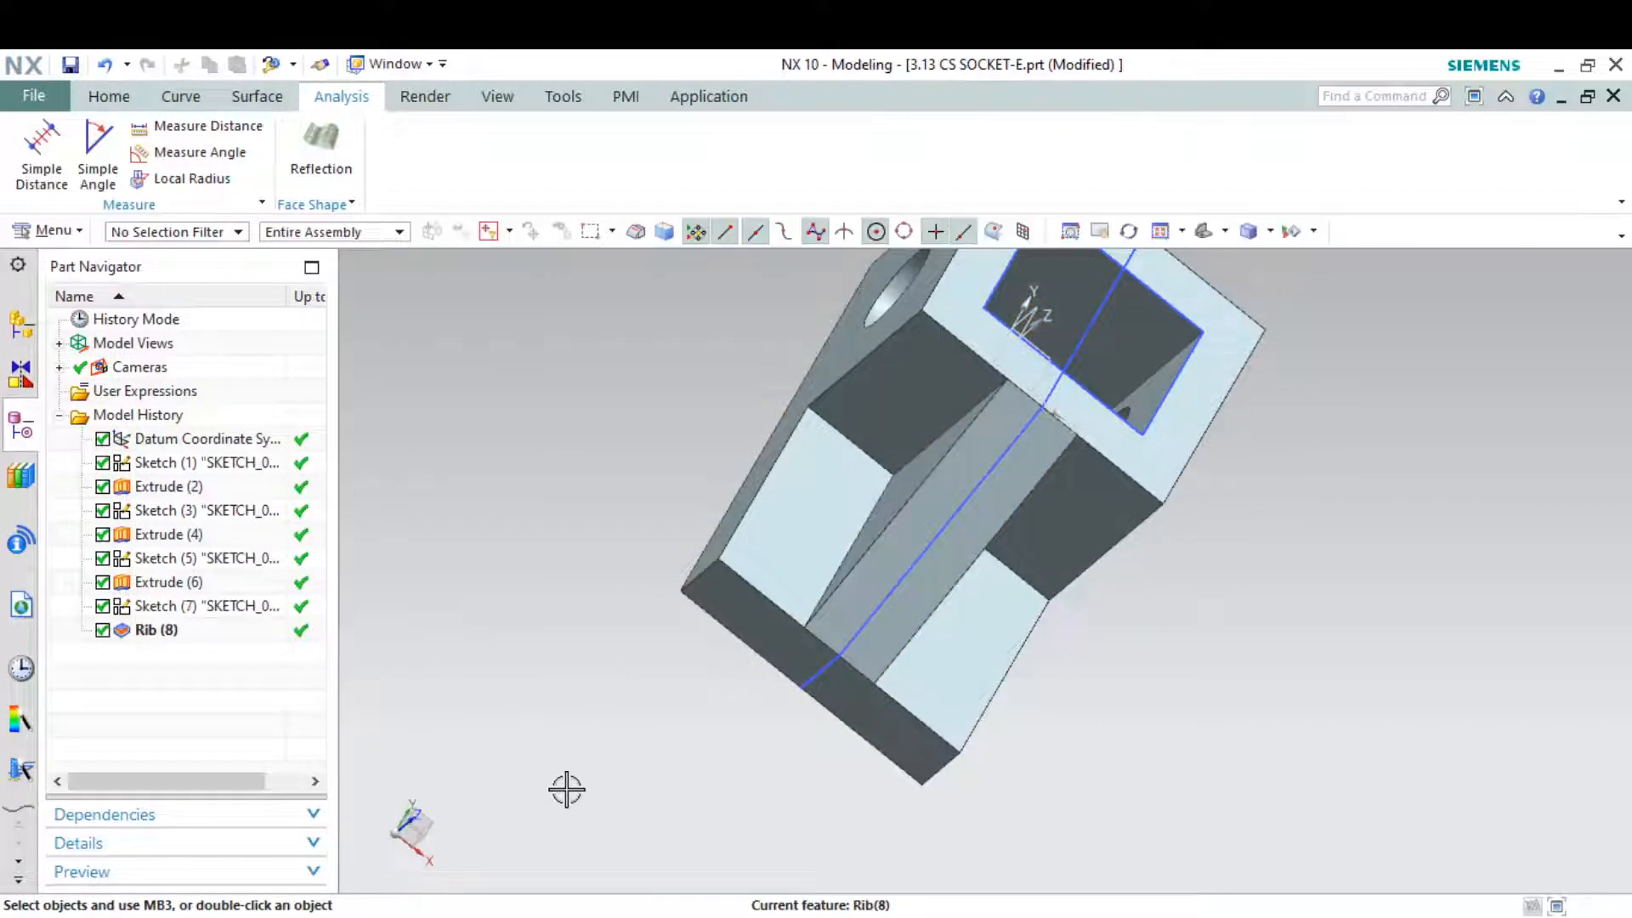
pyautogui.moveTo(813, 766)
pyautogui.mouseDown(button='middle')
pyautogui.moveTo(740, 751)
pyautogui.moveTo(799, 768)
pyautogui.mouseUp(button='middle')
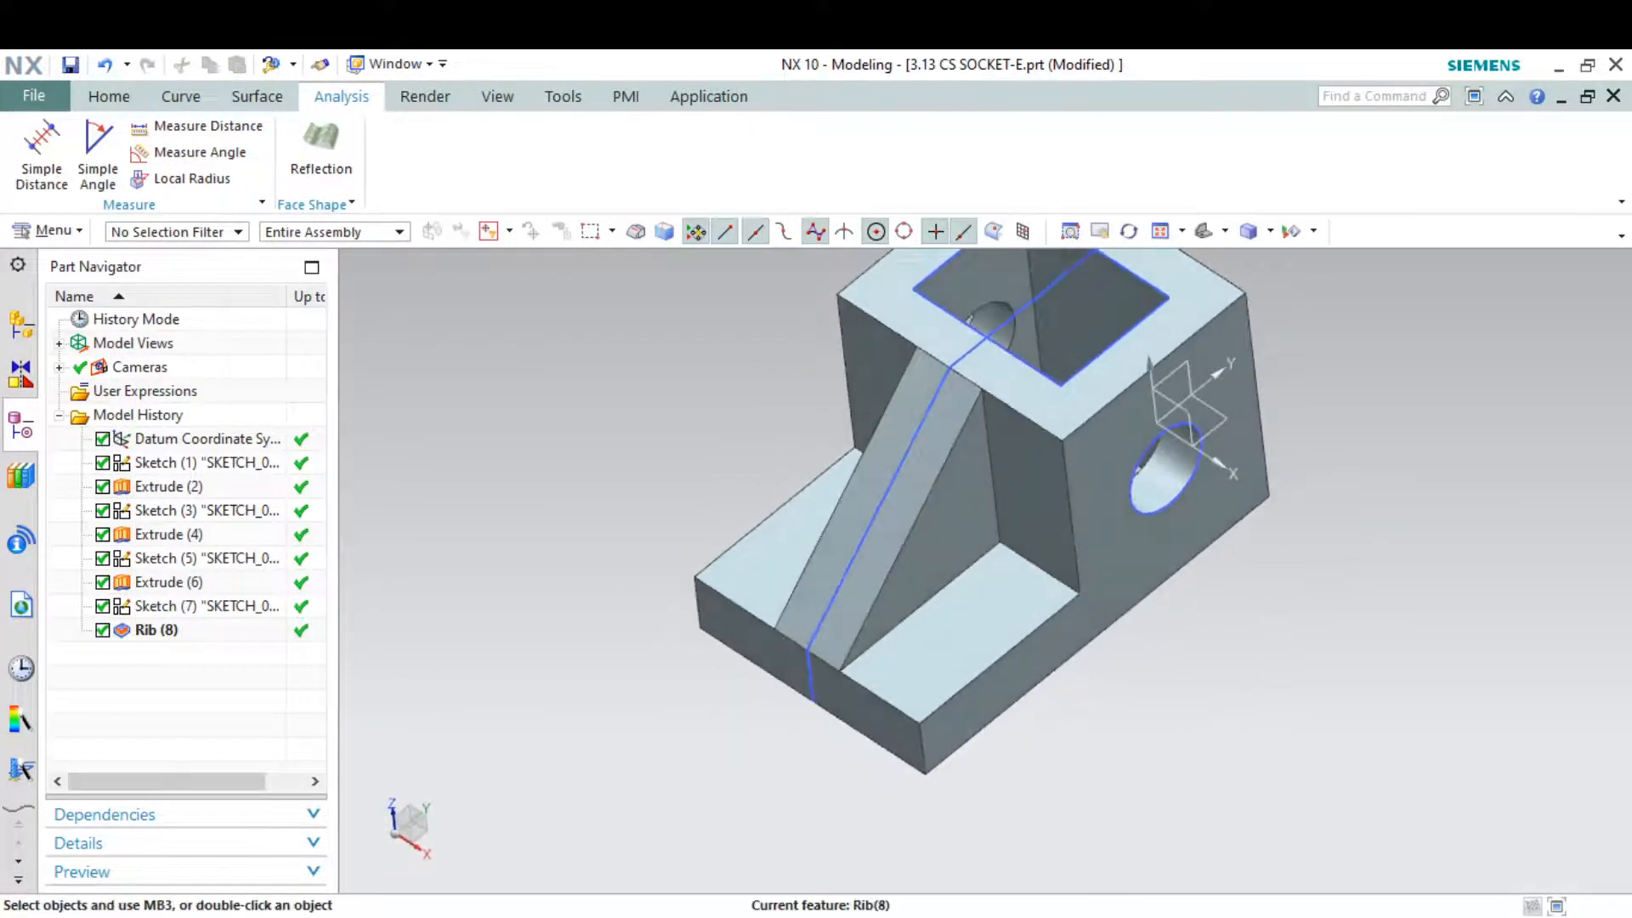
# Step: Check the drawing and blend the two vertical corner edges at the base's rib end with a circular radius of 56/2 mm
pyautogui.hotkey('alt', 'Tab')
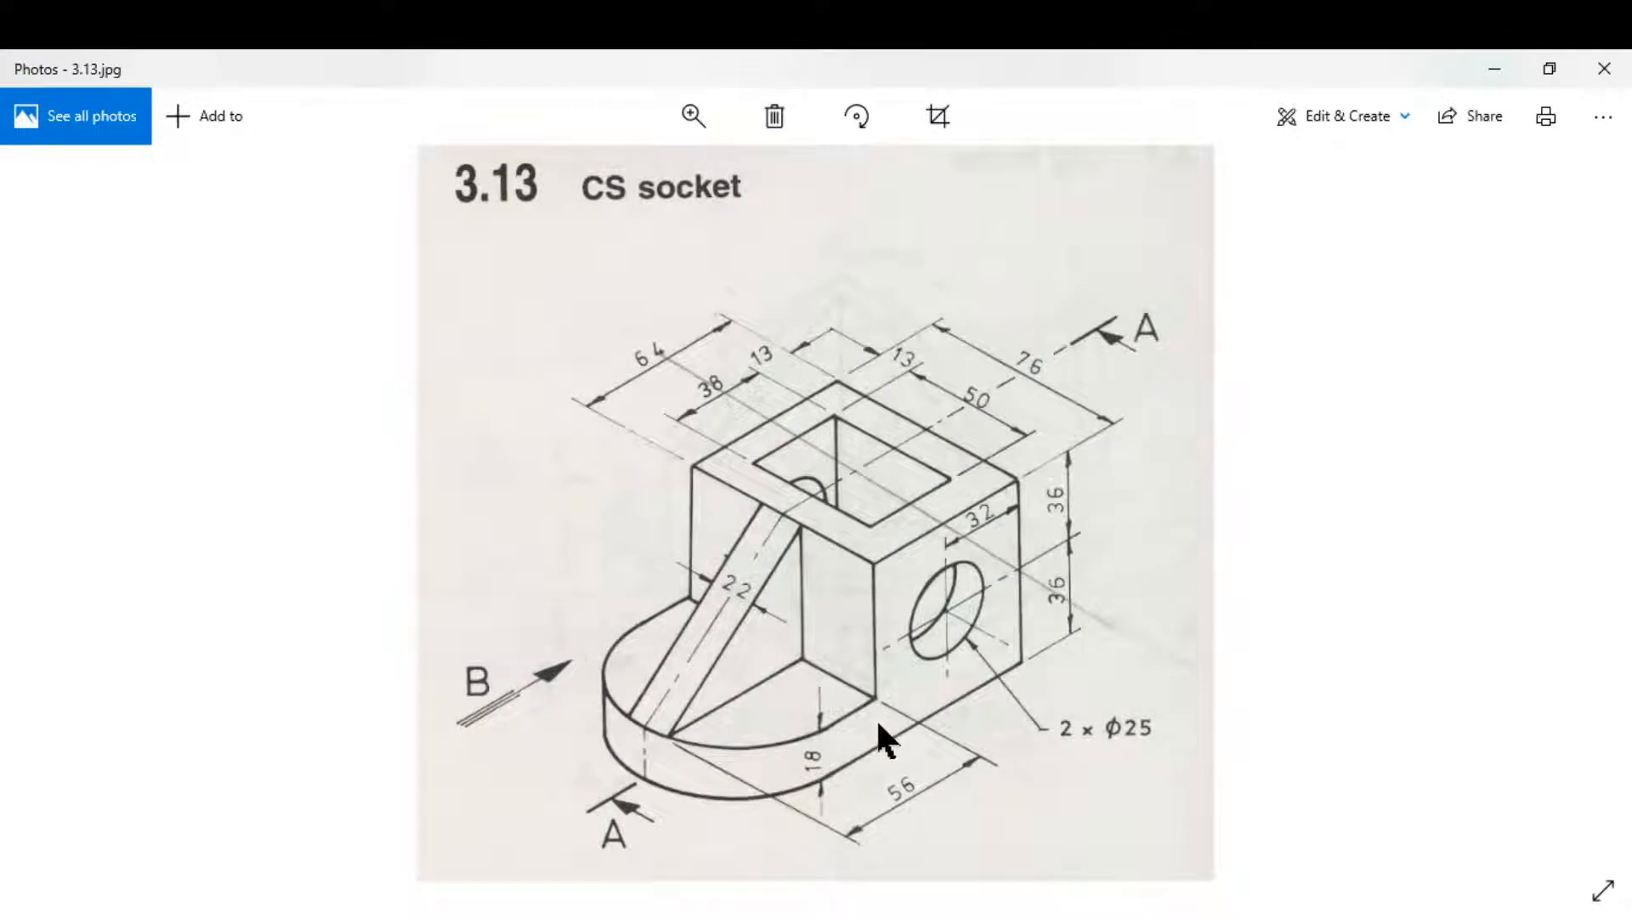
pyautogui.click(1495, 72)
pyautogui.click(110, 98)
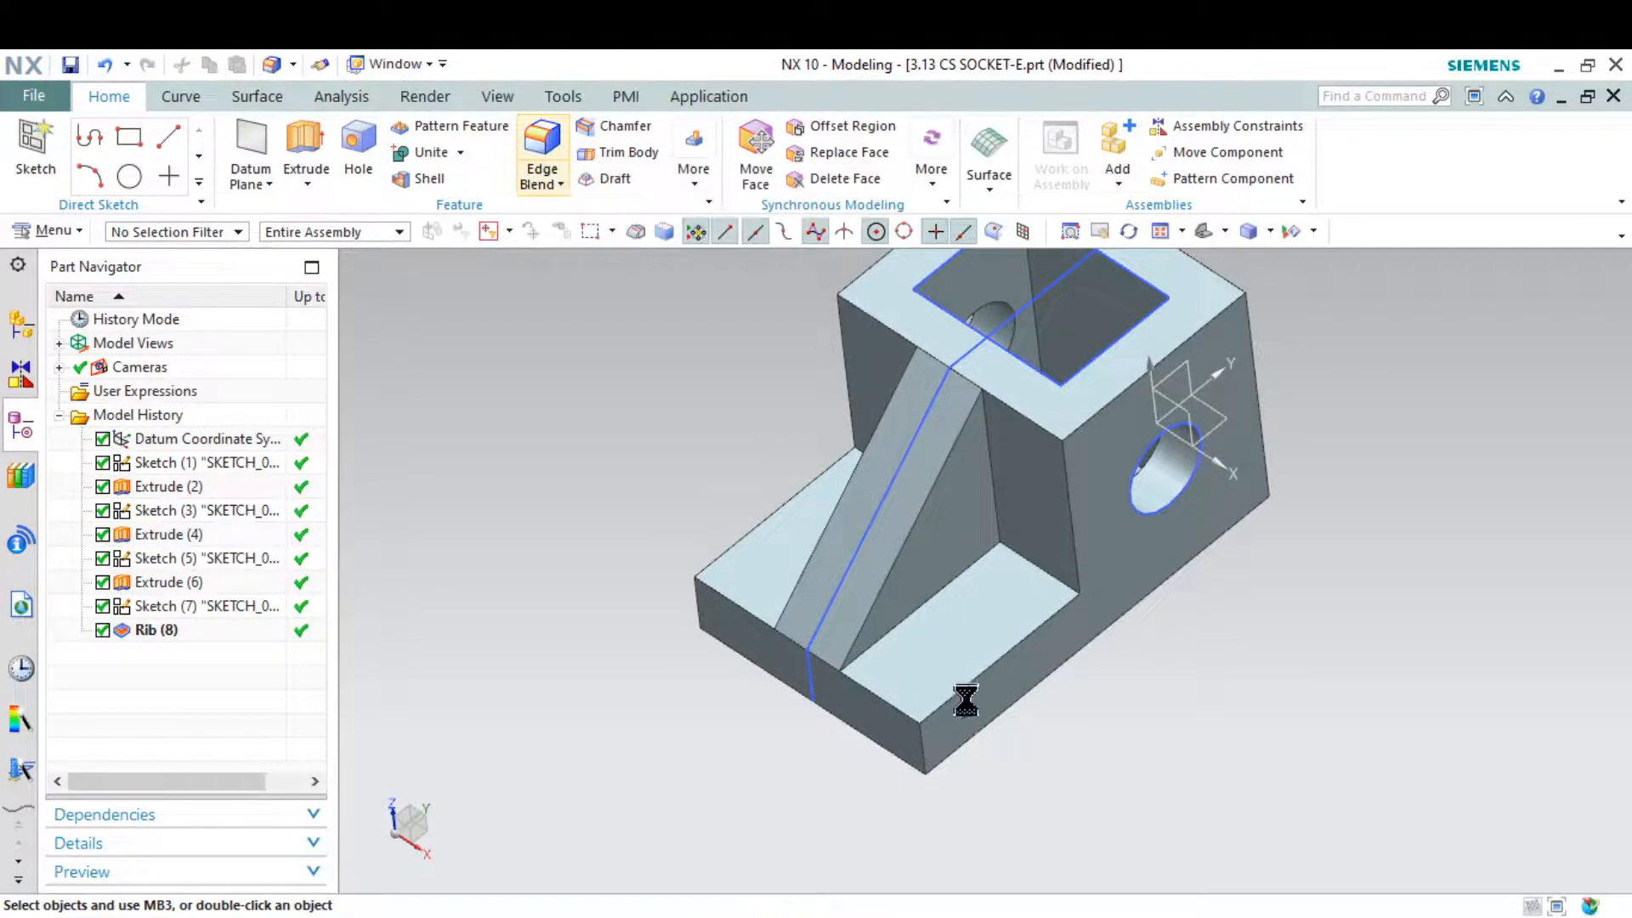
pyautogui.click(925, 744)
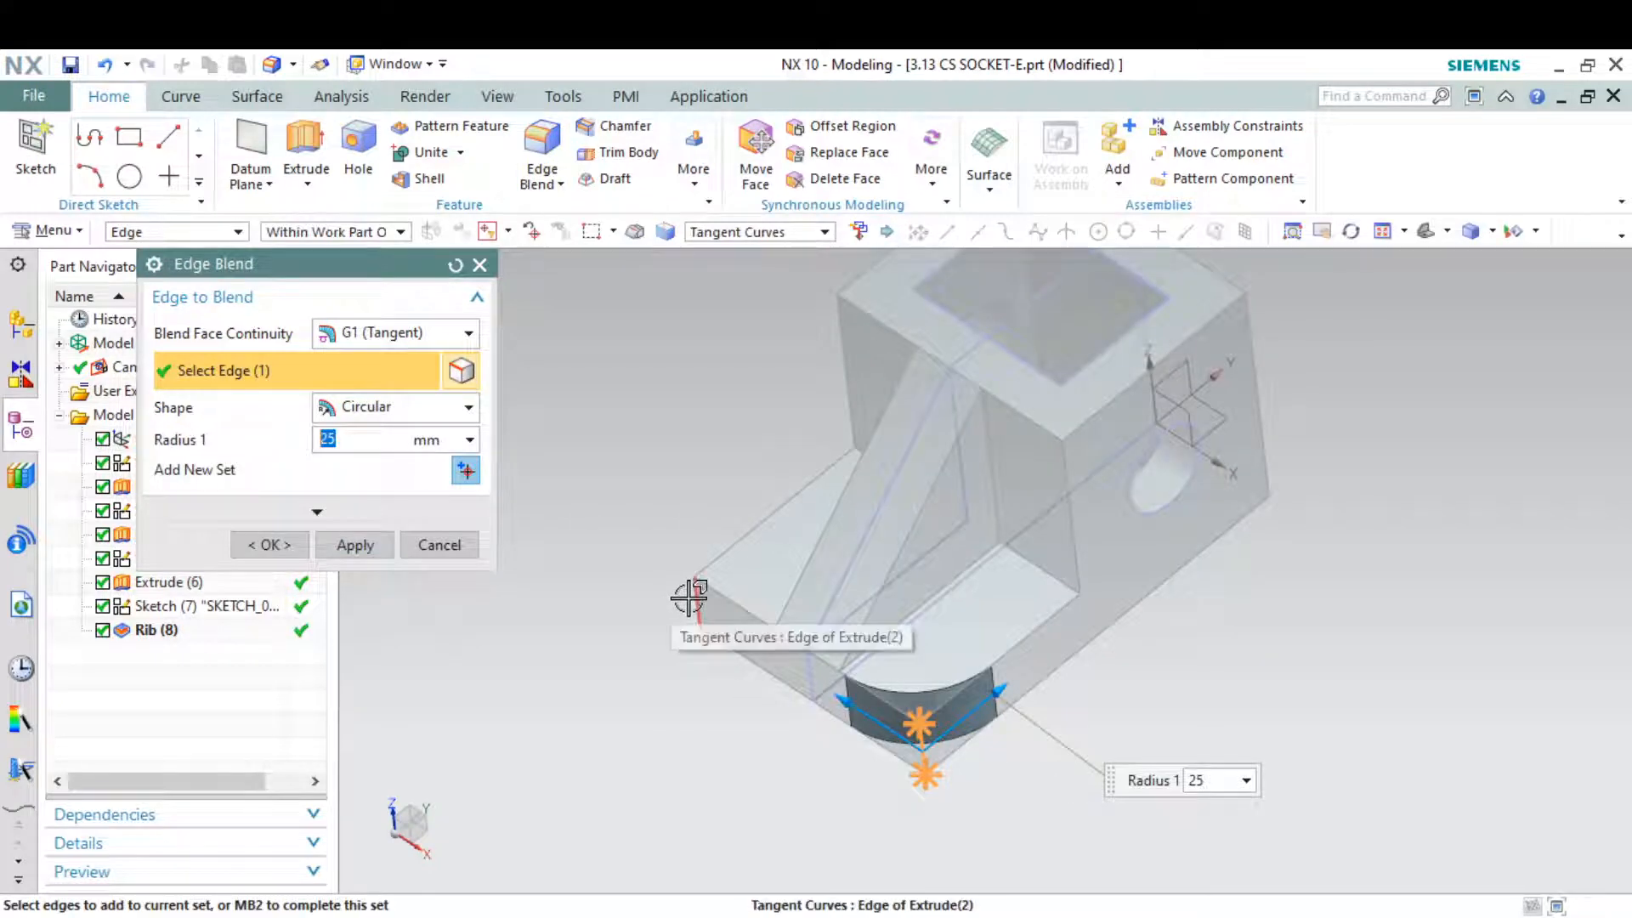
pyautogui.click(689, 594)
pyautogui.hotkey('alt', 'Tab')
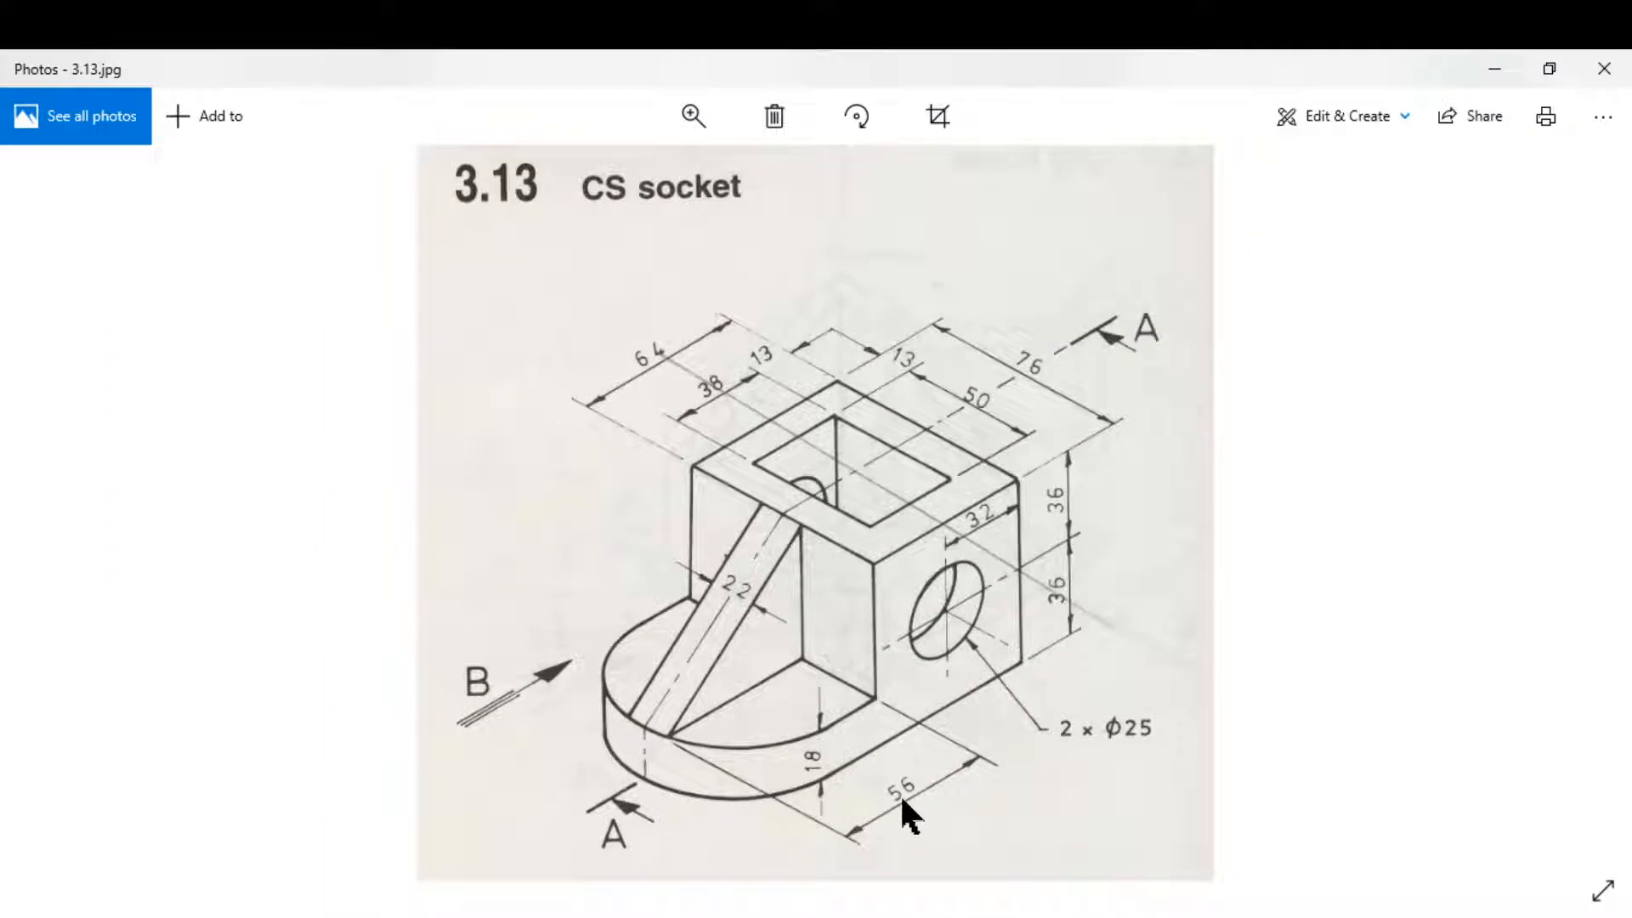
pyautogui.click(1495, 70)
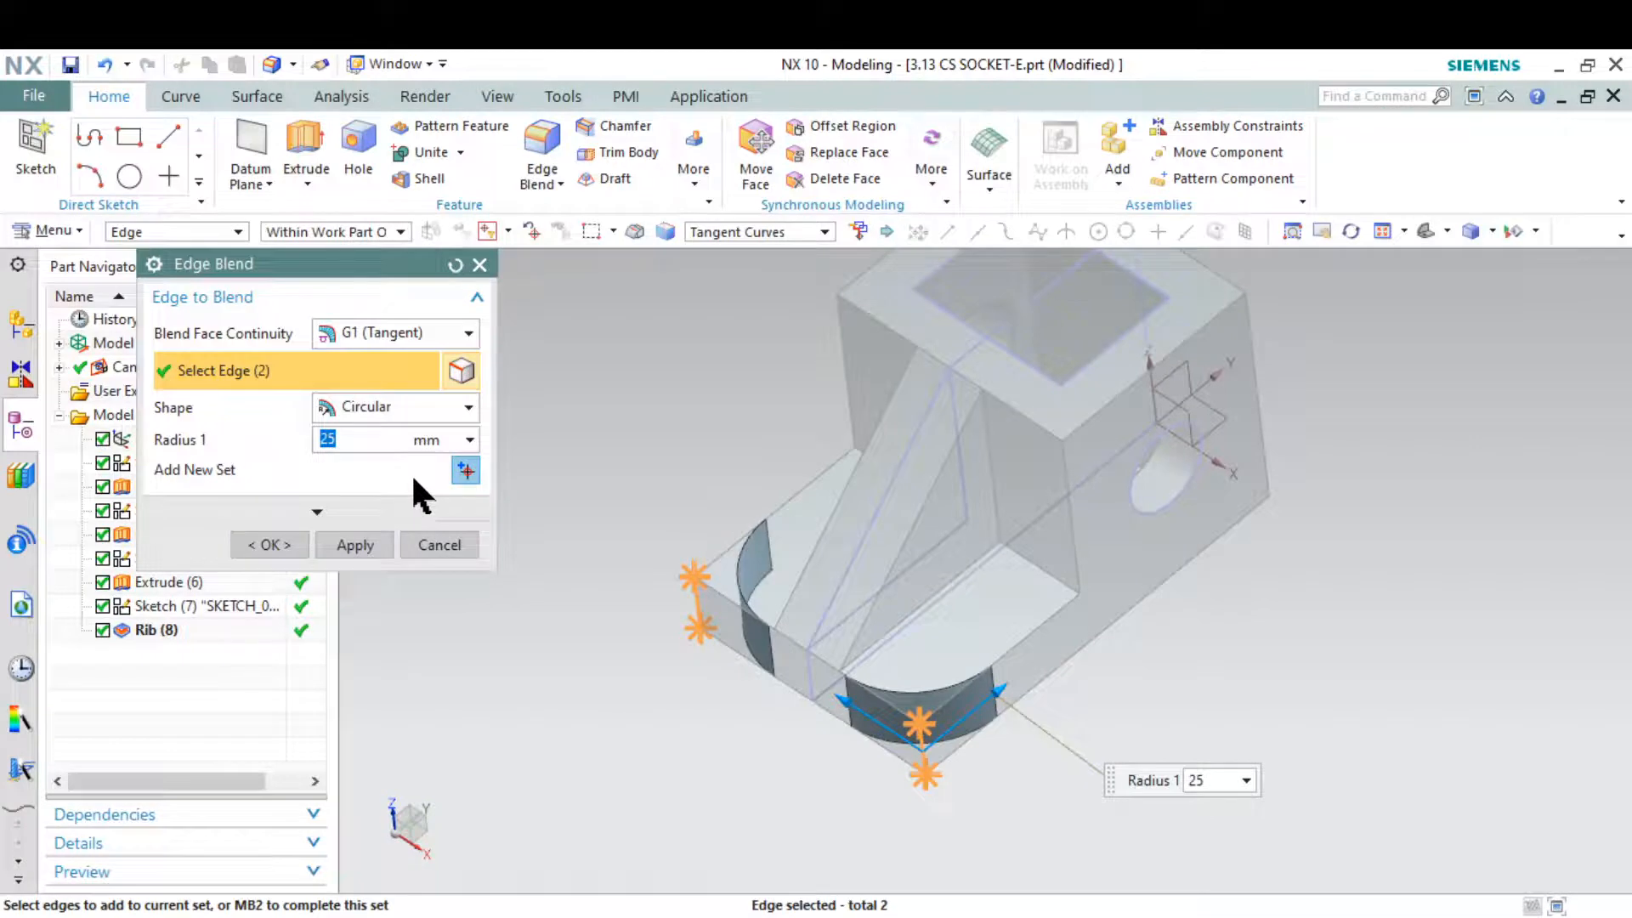
pyautogui.write('56/2')
pyautogui.press('Return')
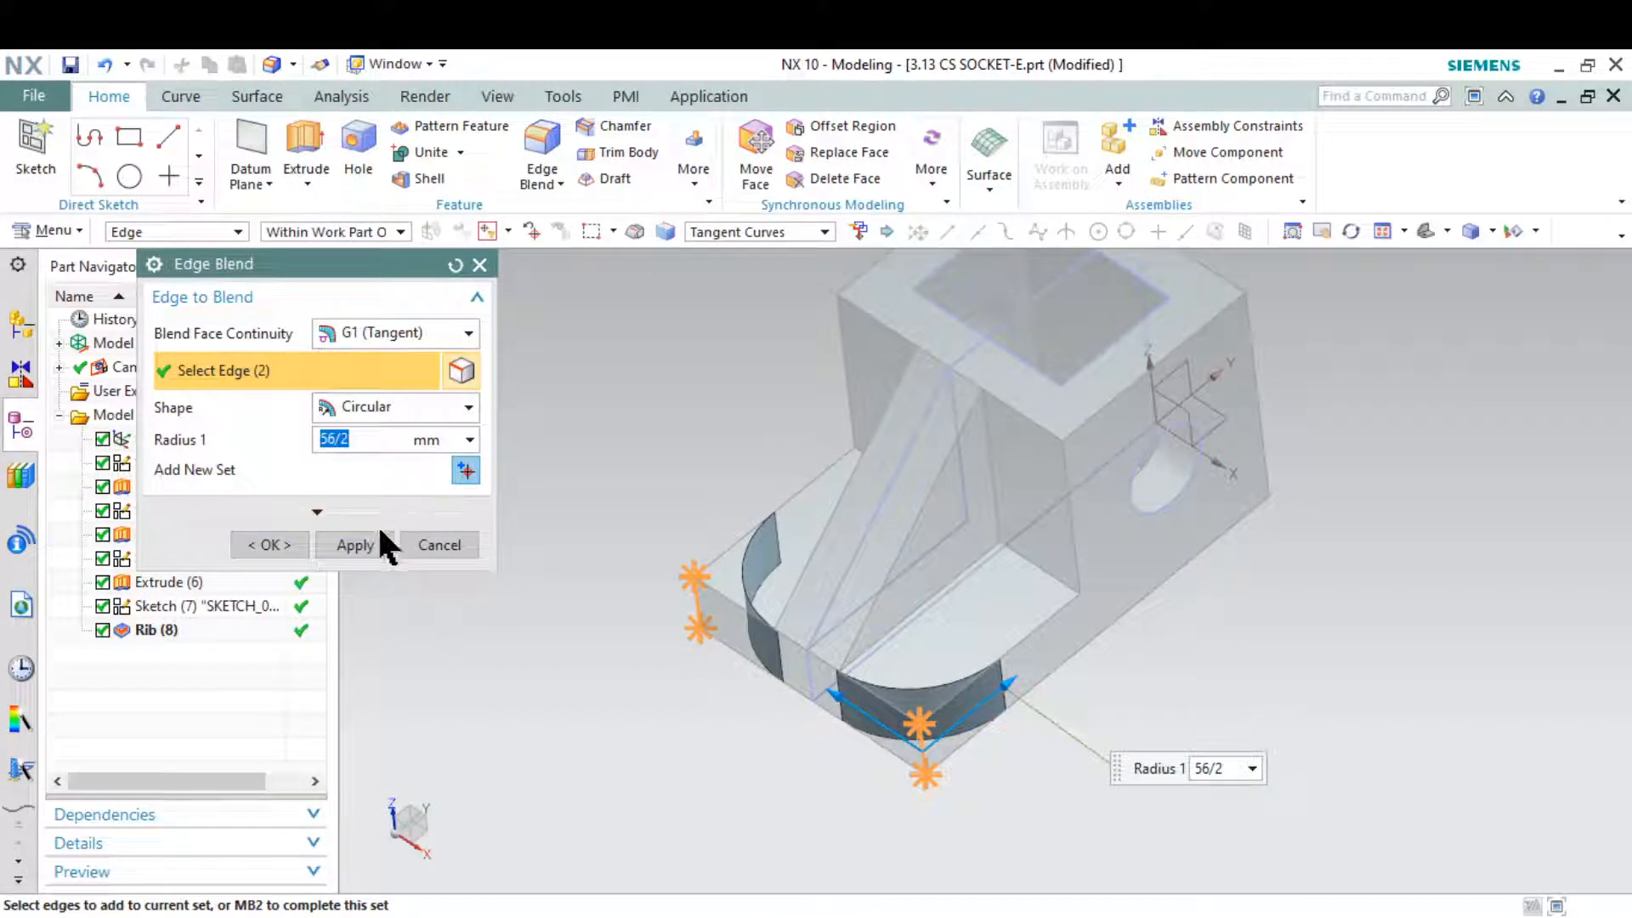
pyautogui.click(364, 545)
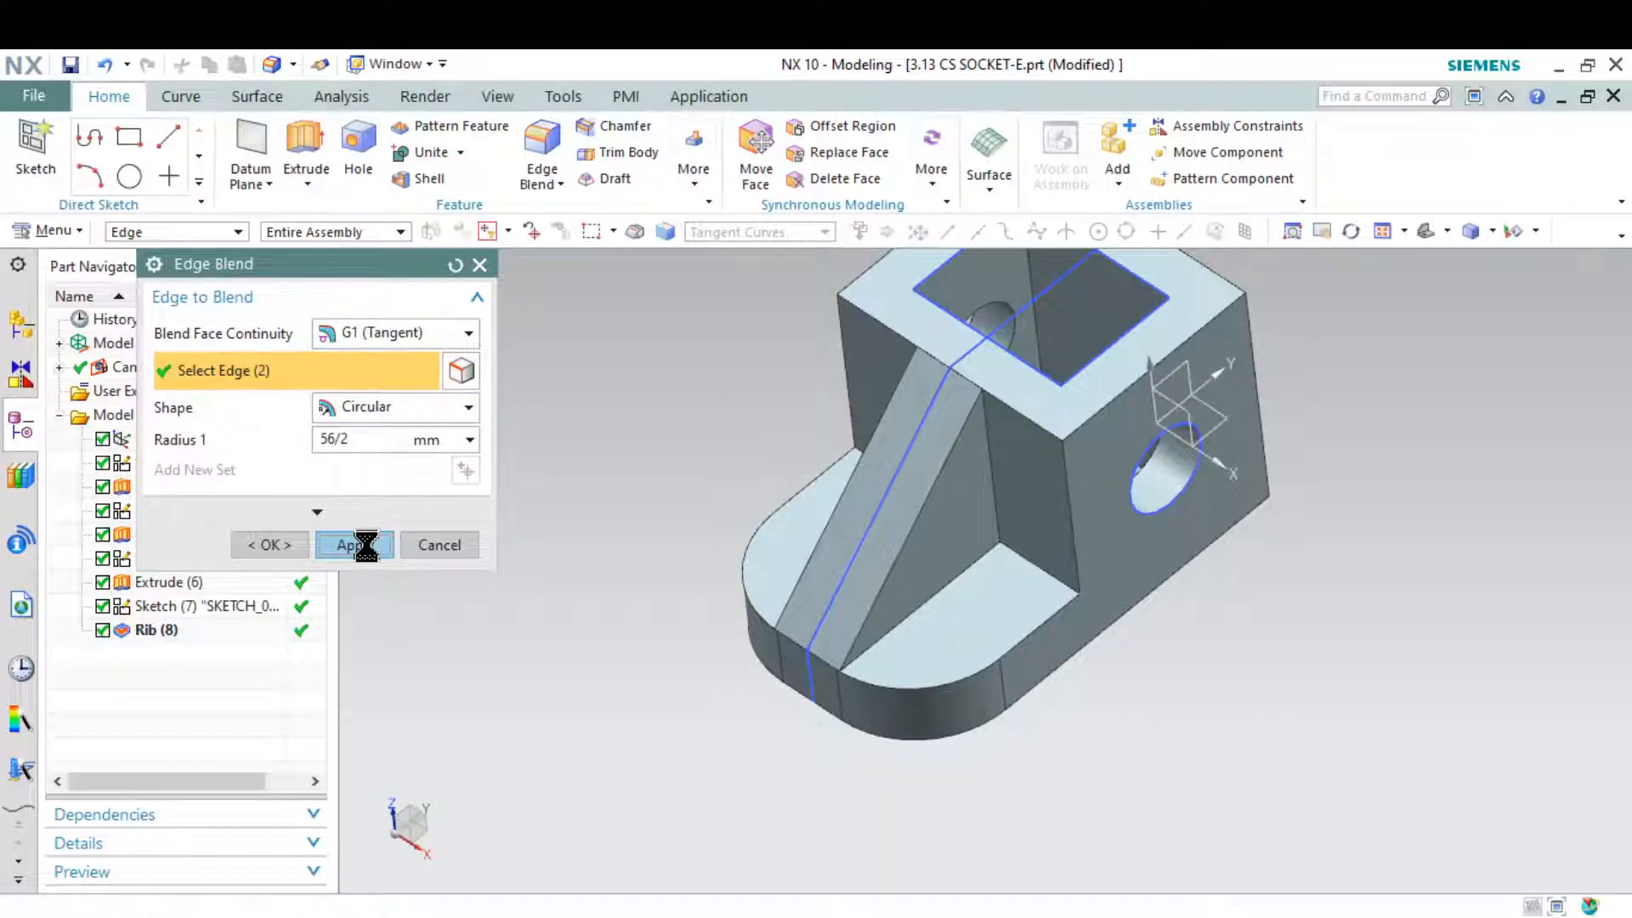
pyautogui.click(436, 543)
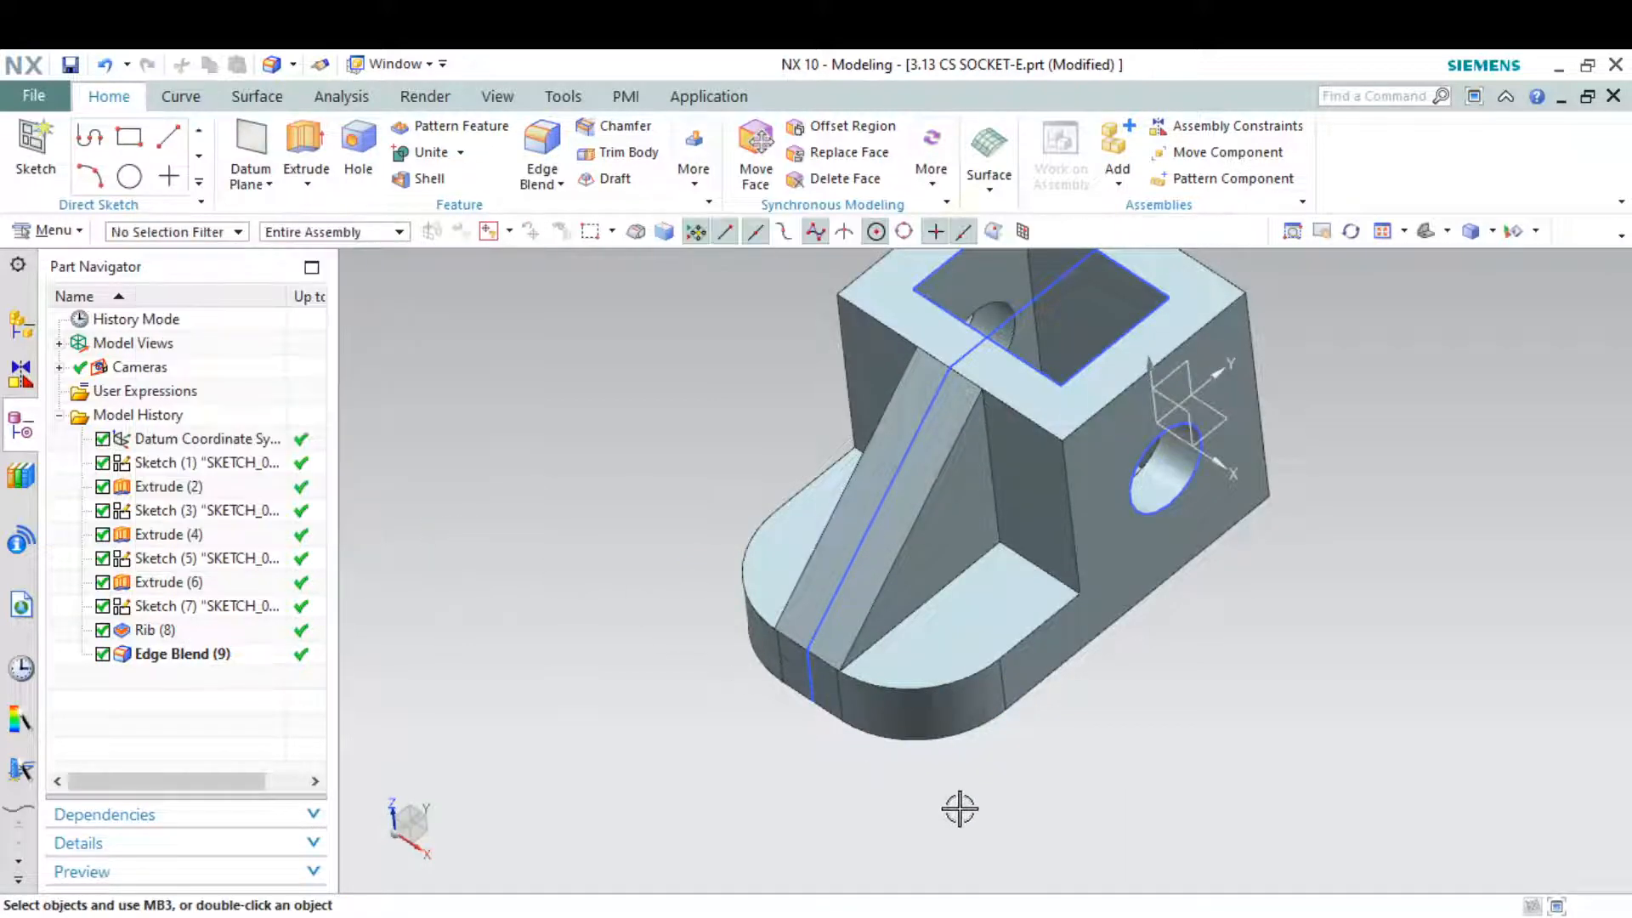
# Step: Compare the model with the drawing and hide all sketches and datums
pyautogui.hotkey('alt', 'Tab')
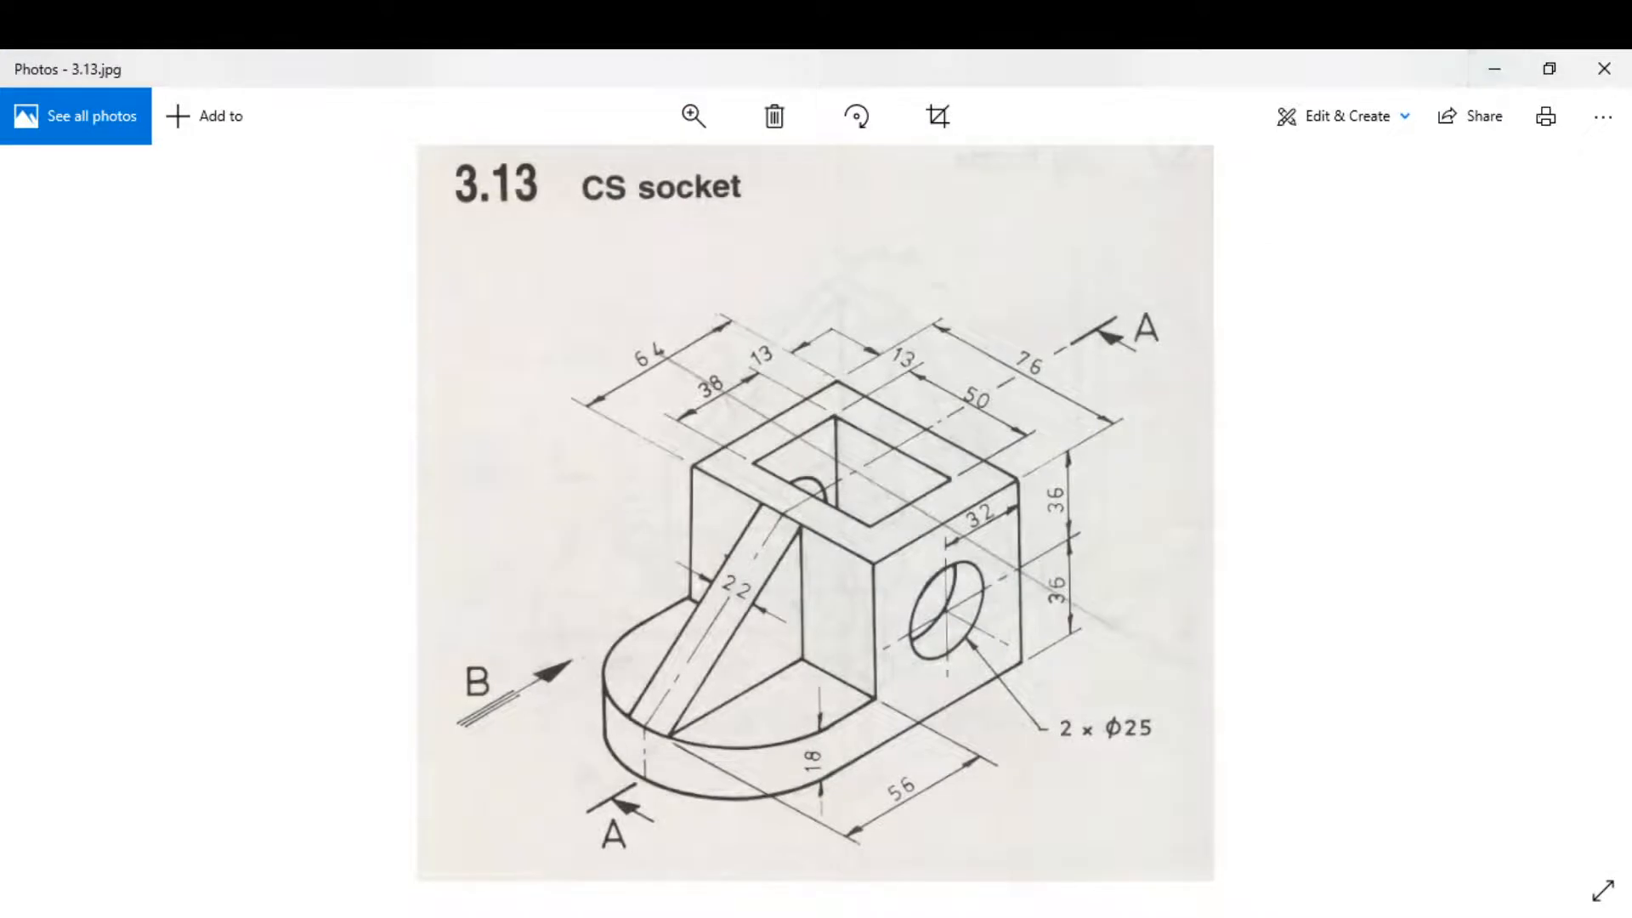
pyautogui.hotkey('alt', 'Tab')
pyautogui.moveTo(976, 649); pyautogui.dragTo(944, 630, button='middle')
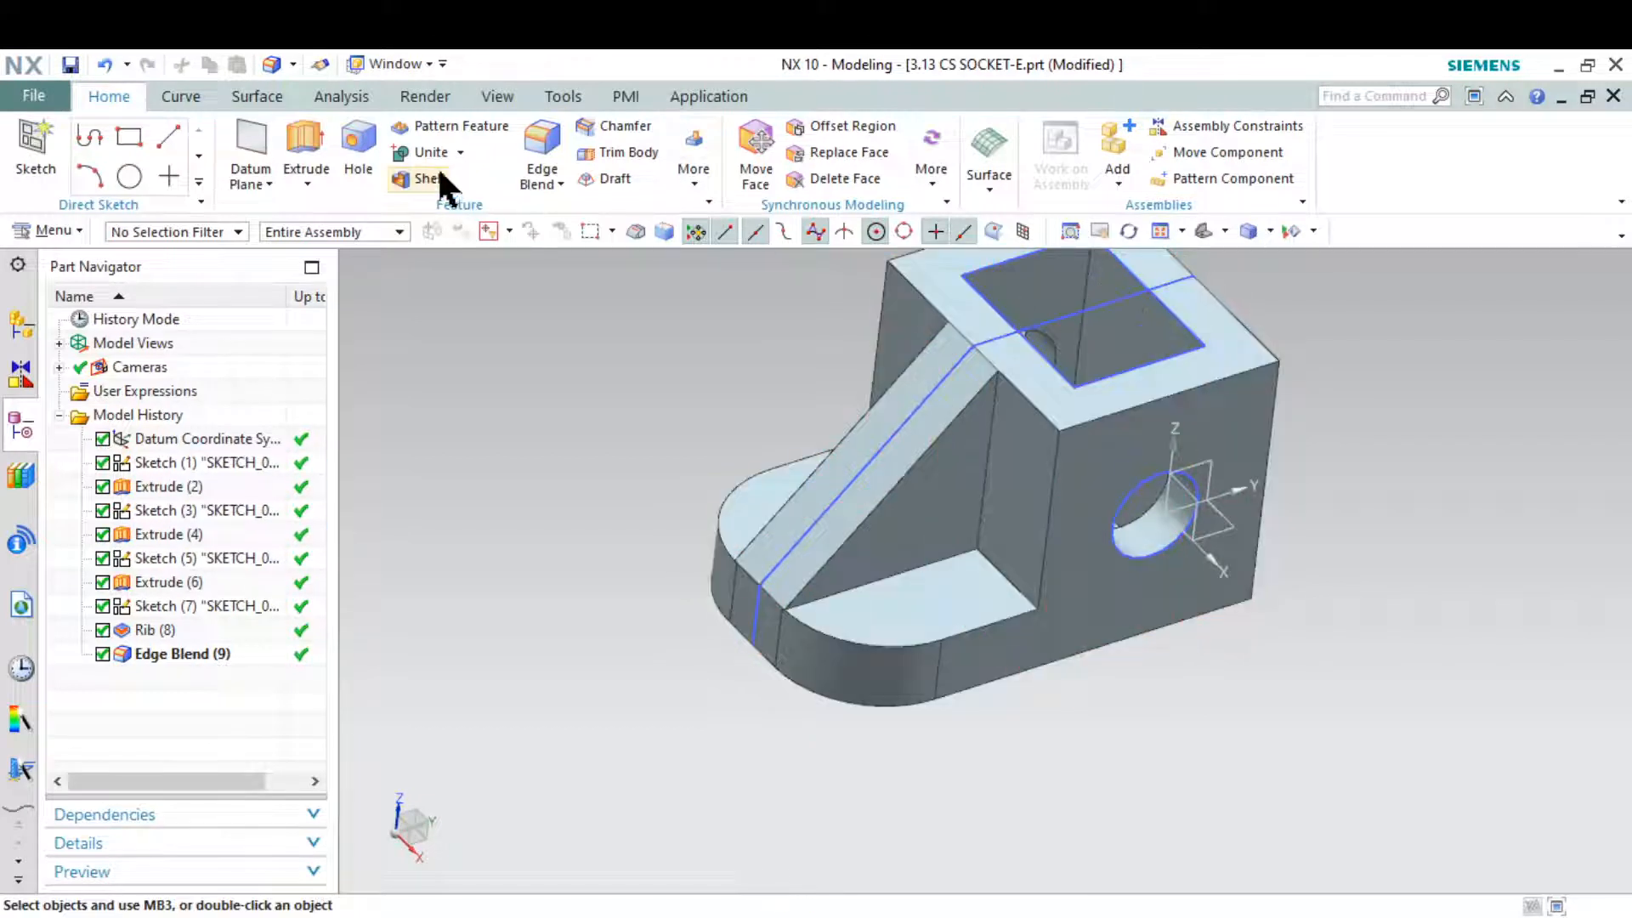
pyautogui.click(430, 99)
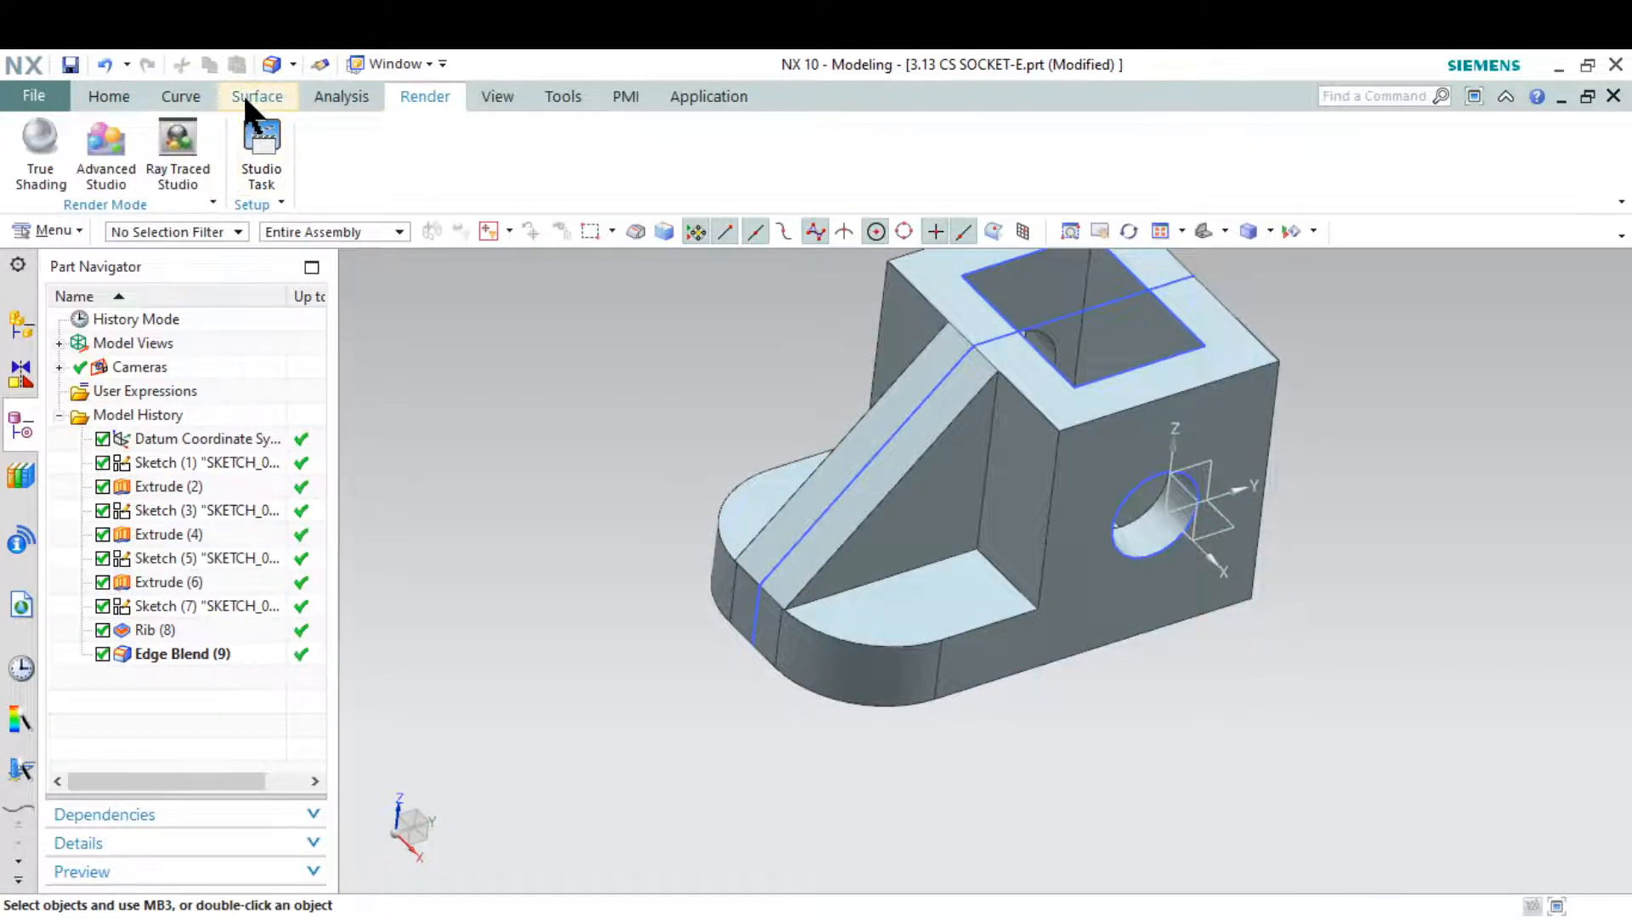
pyautogui.click(491, 101)
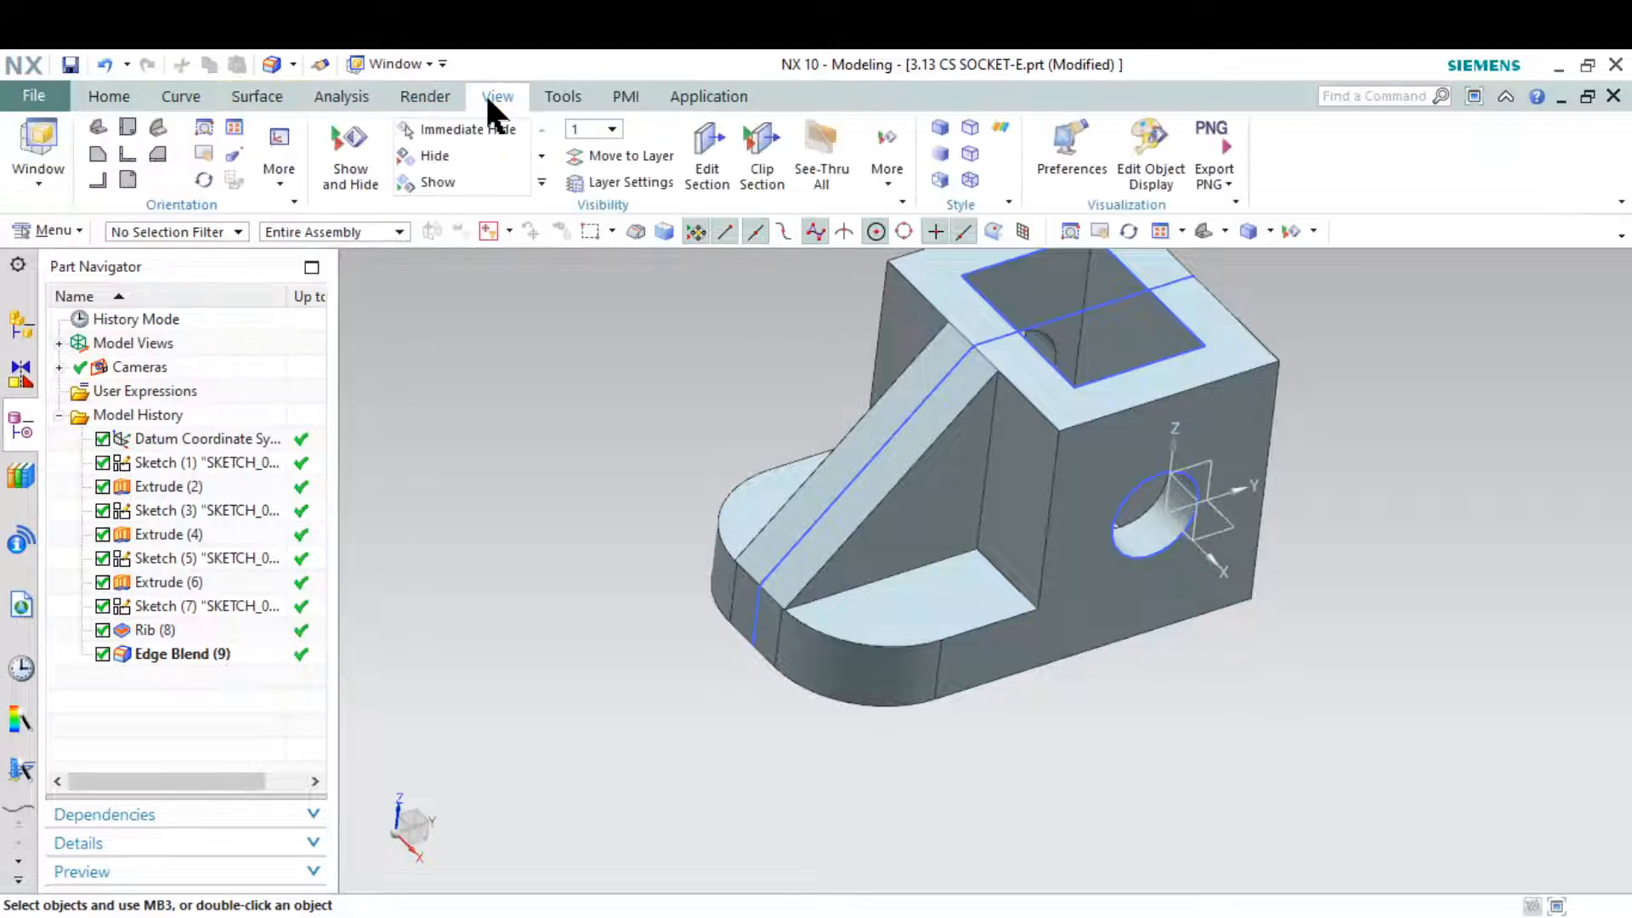
pyautogui.click(349, 150)
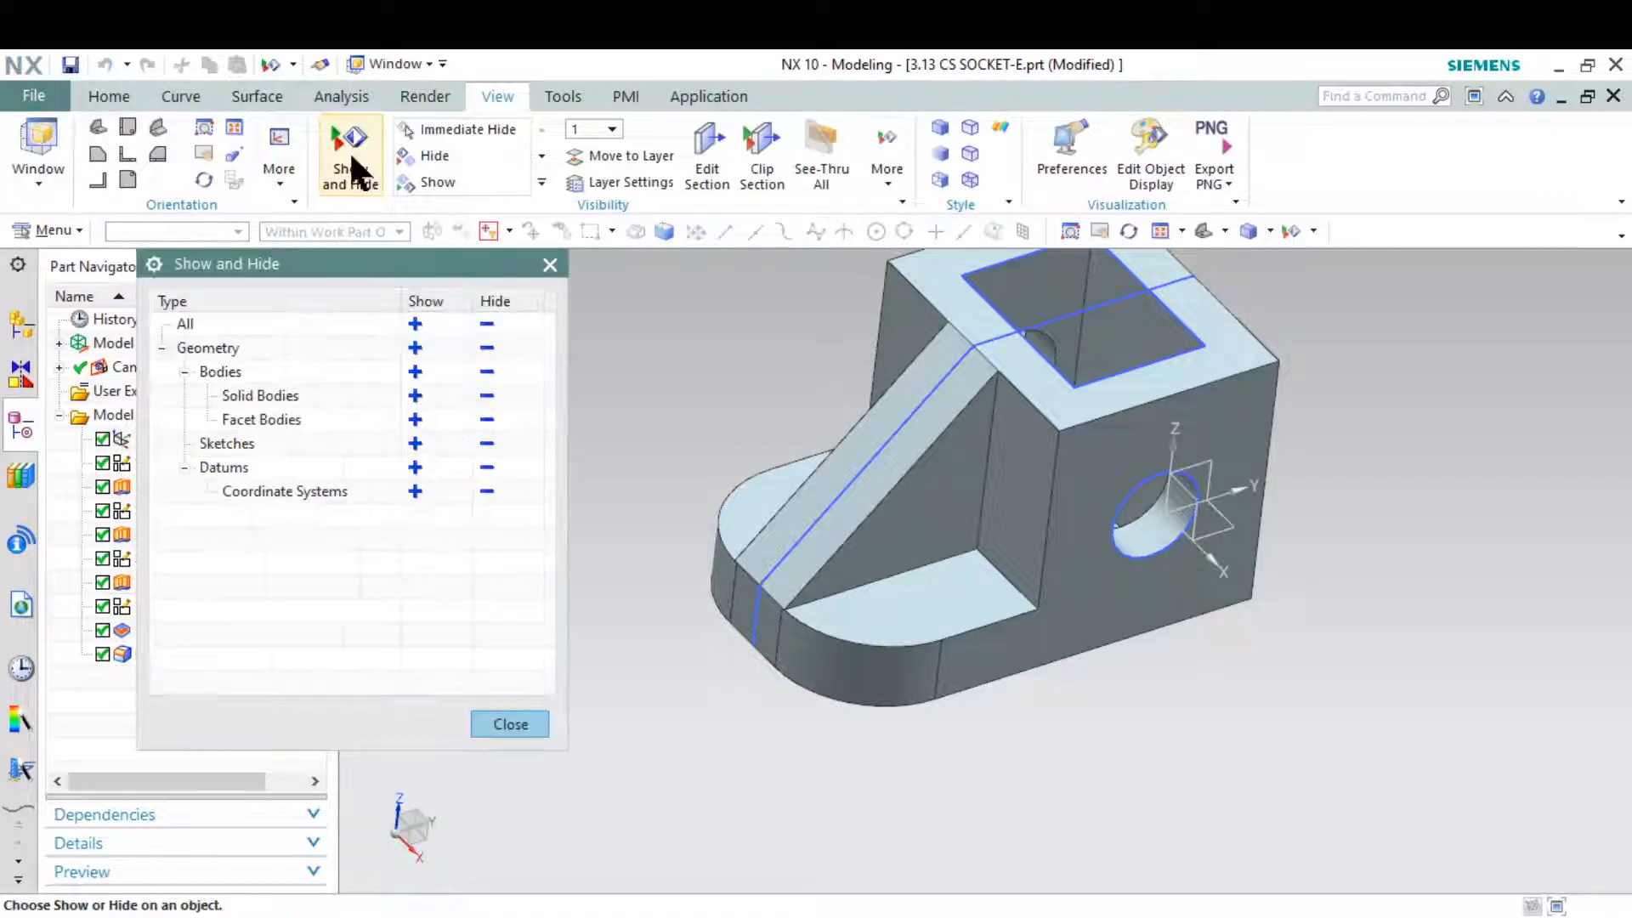
pyautogui.click(487, 443)
pyautogui.click(489, 466)
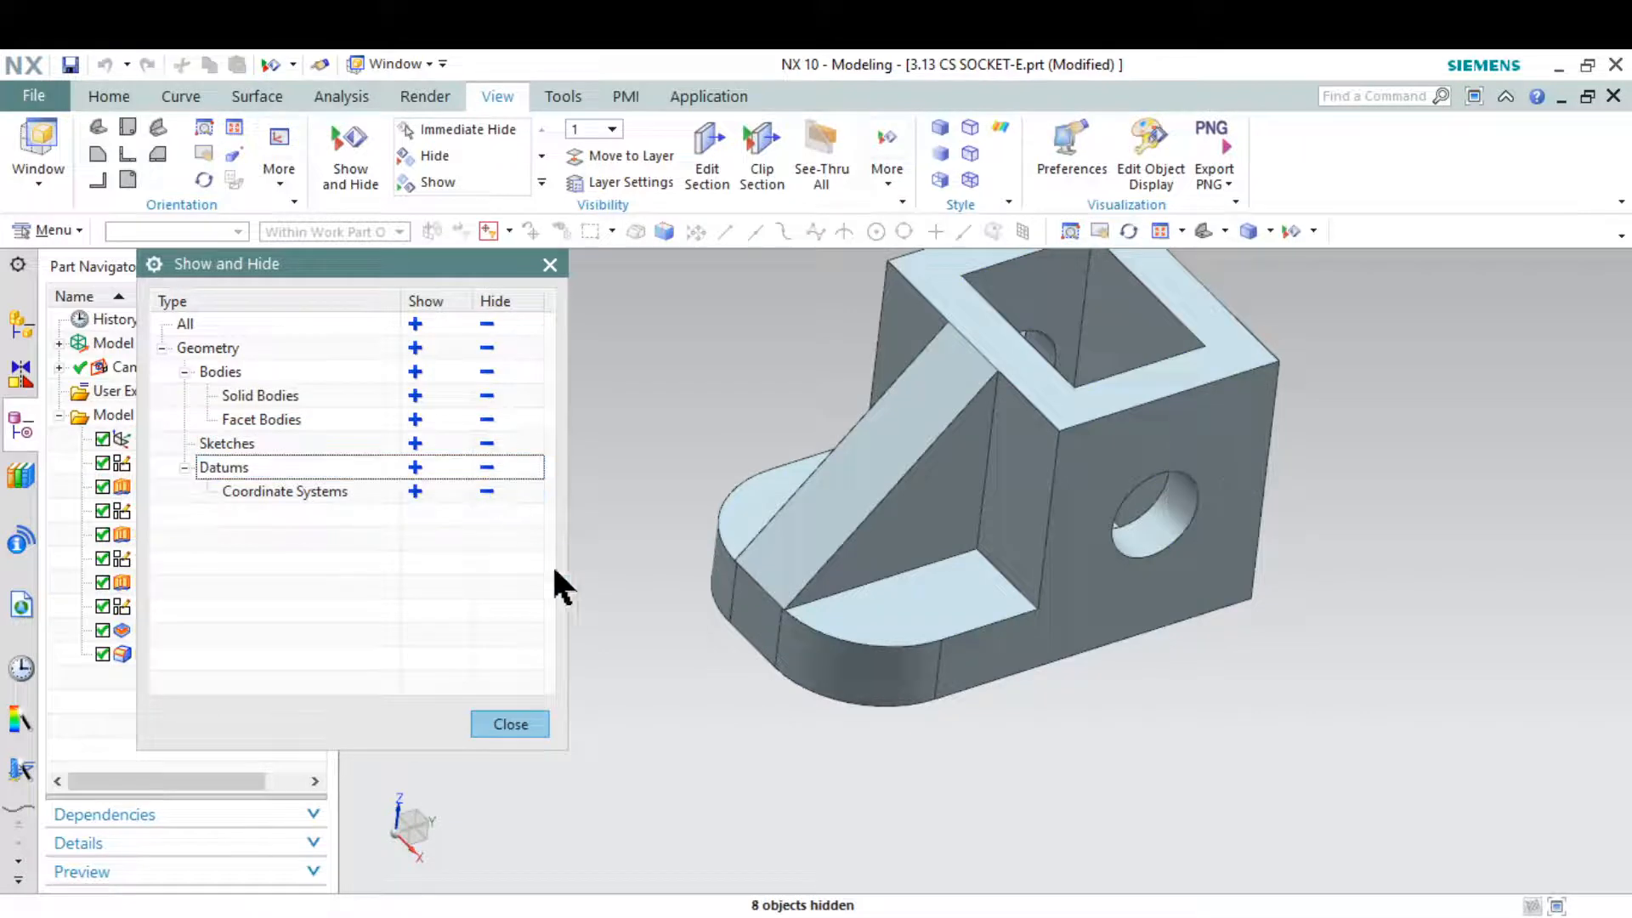
pyautogui.click(524, 722)
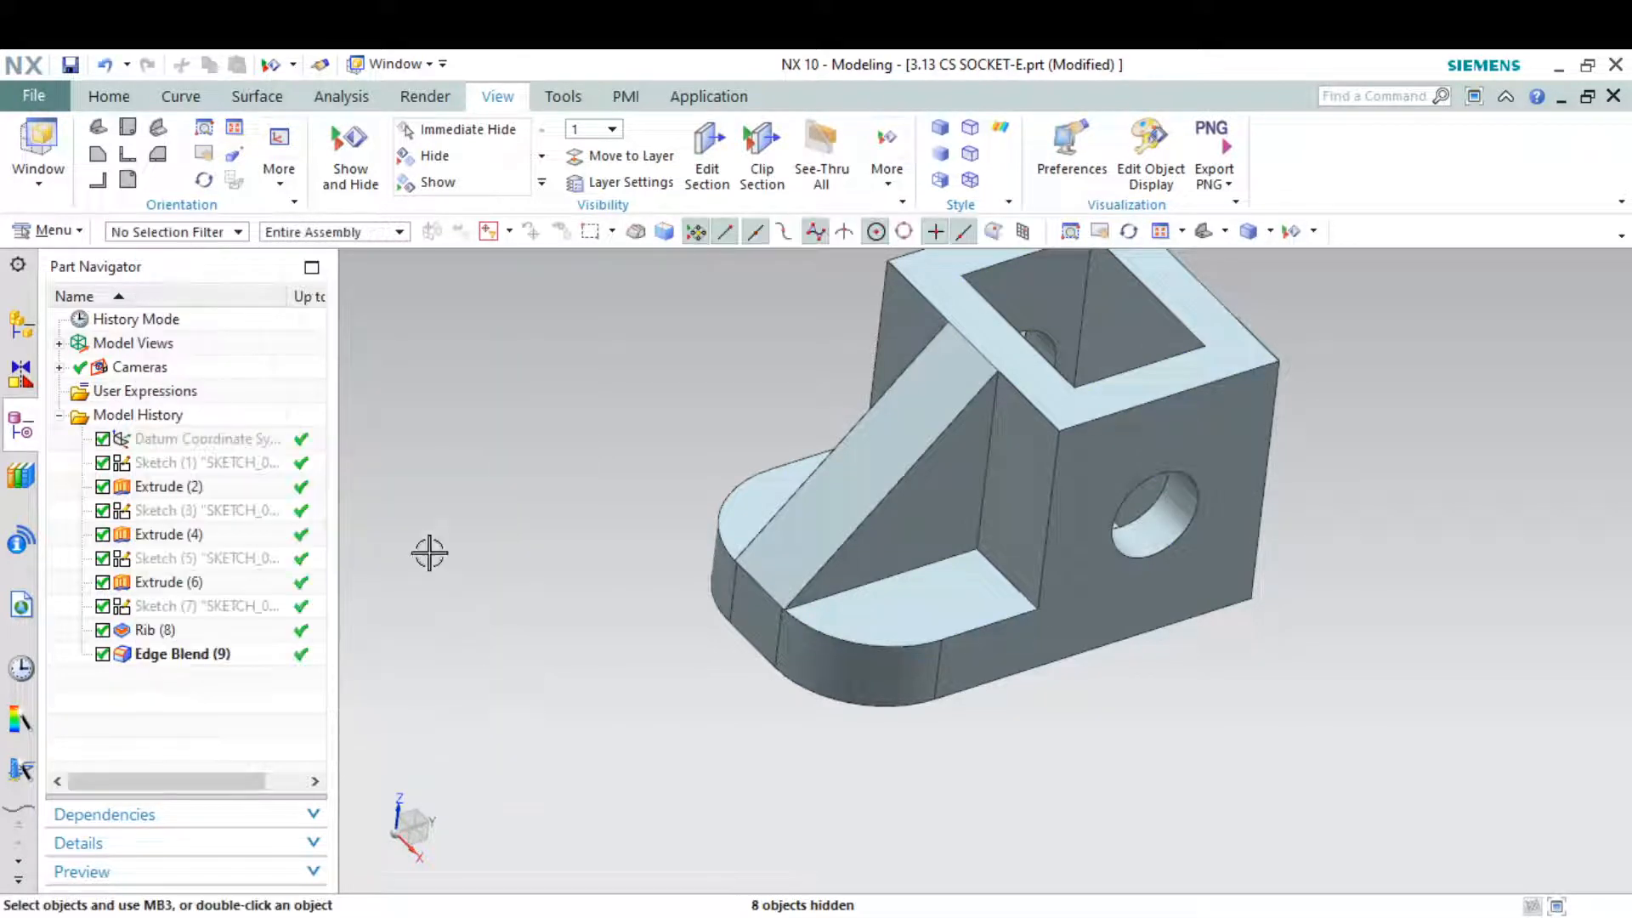
# Step: Turn on True Shading for the finished socket model
pyautogui.click(1206, 228)
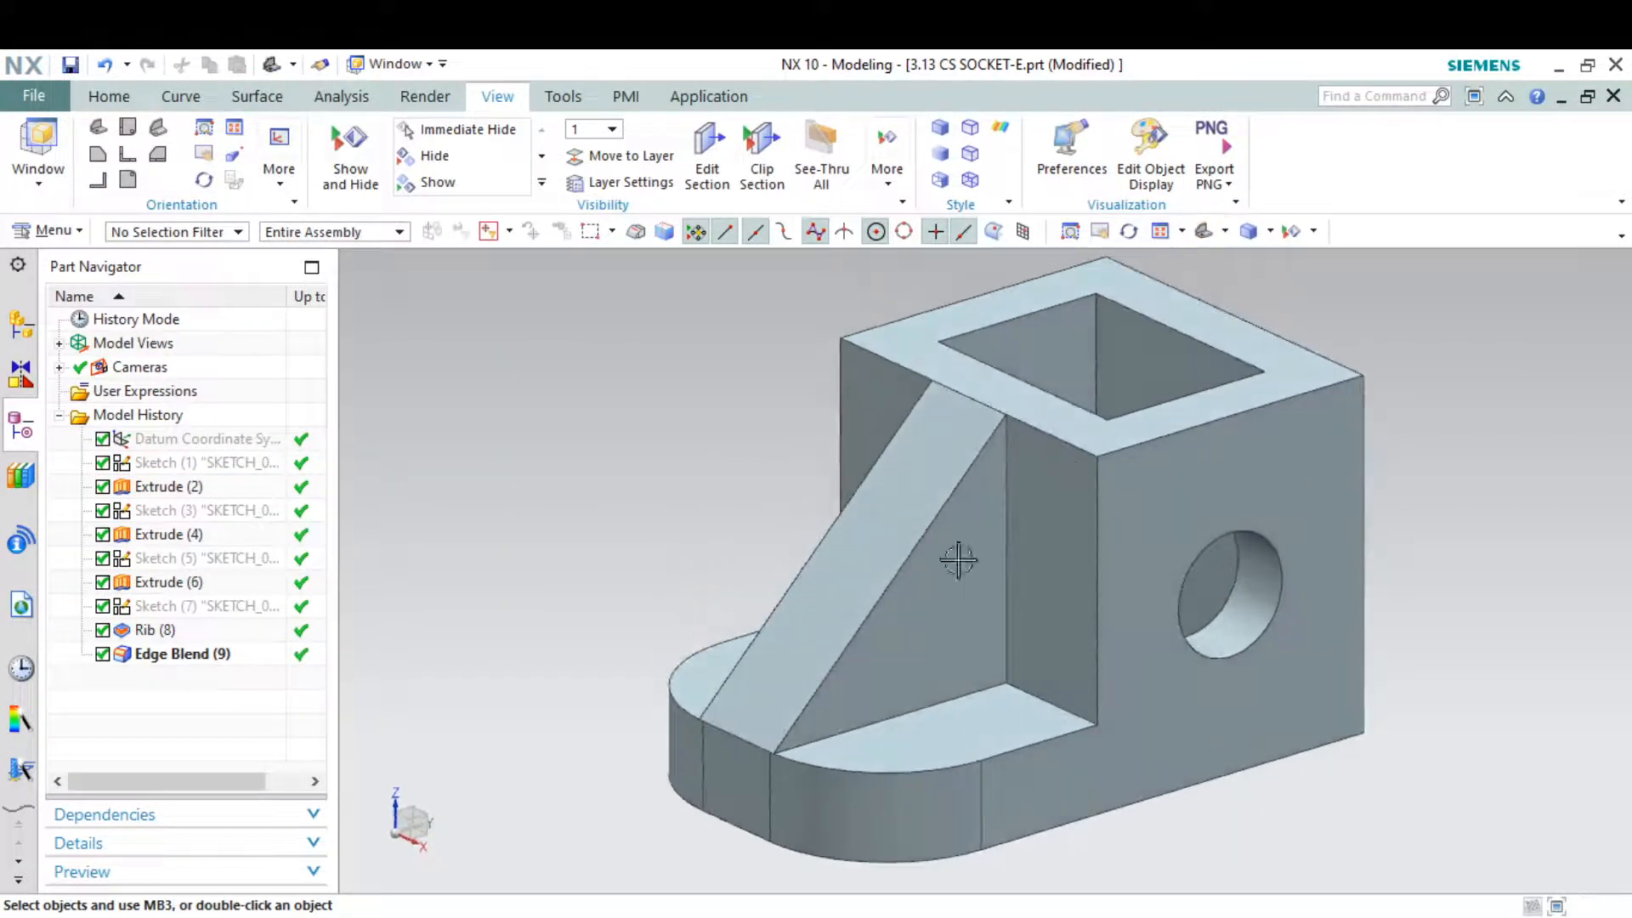
pyautogui.click(432, 85)
pyautogui.click(34, 153)
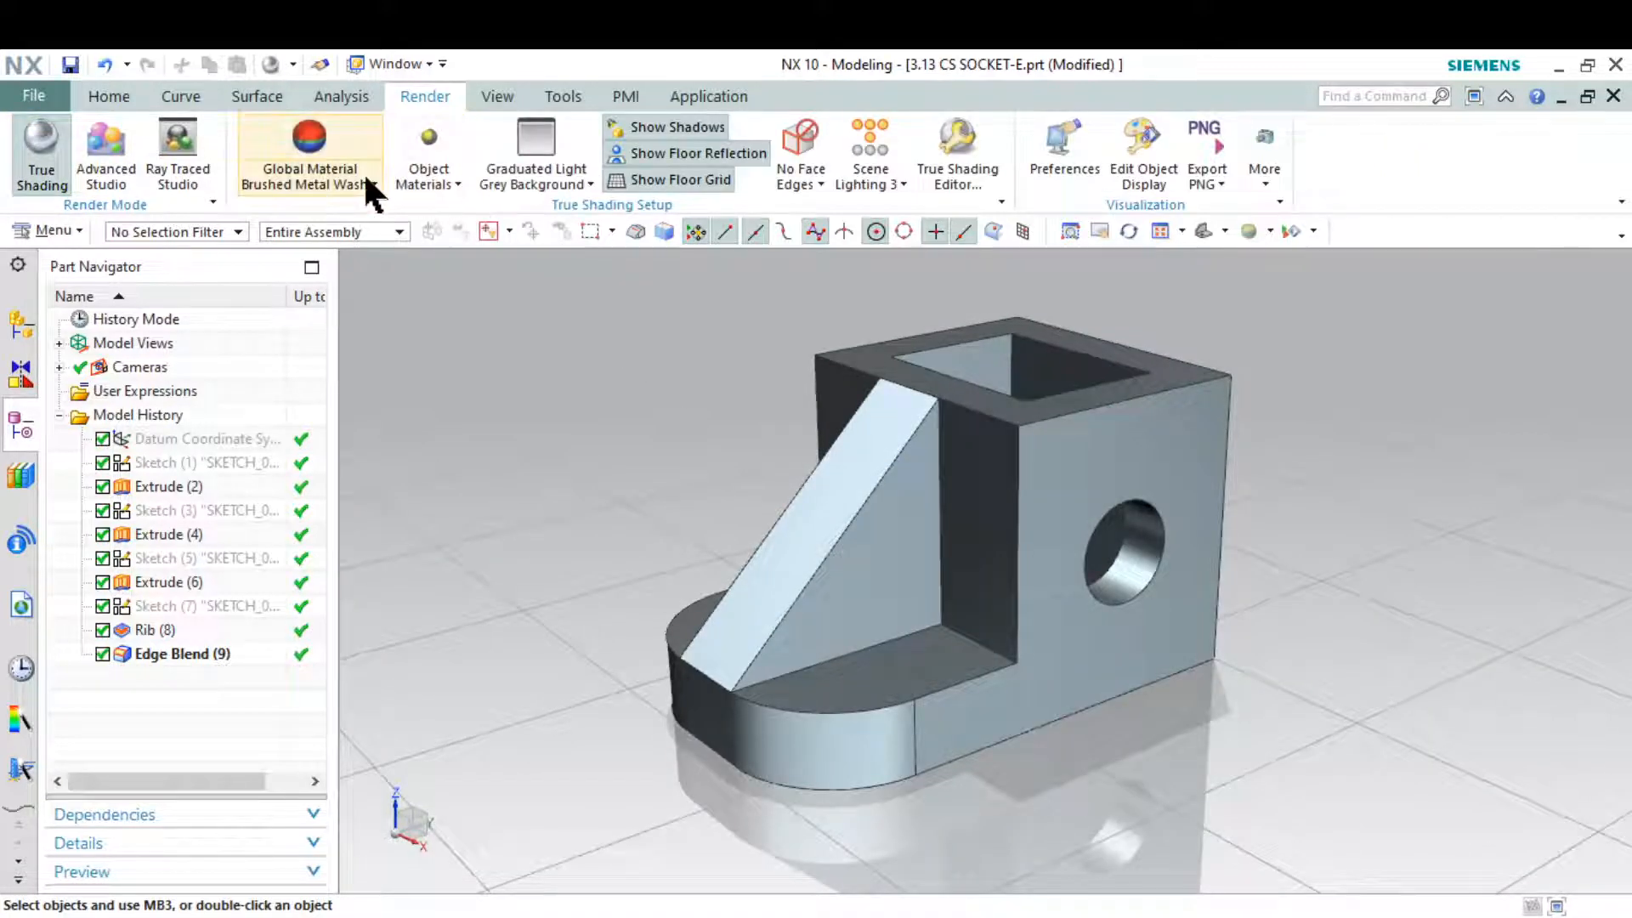
pyautogui.click(437, 171)
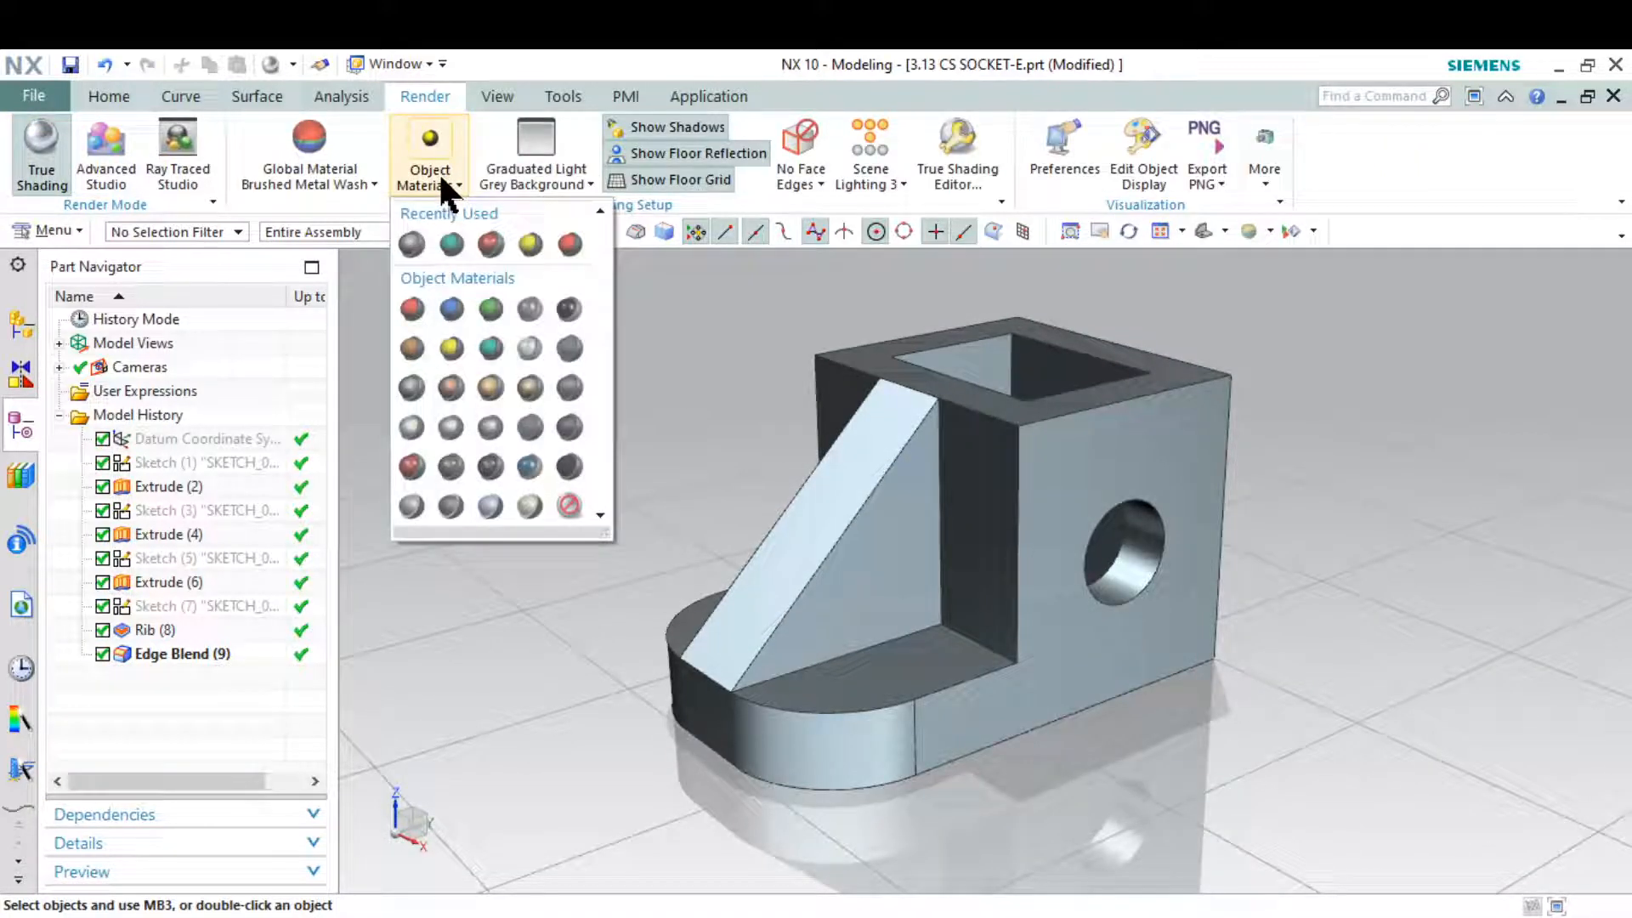
pyautogui.click(490, 350)
pyautogui.click(847, 544)
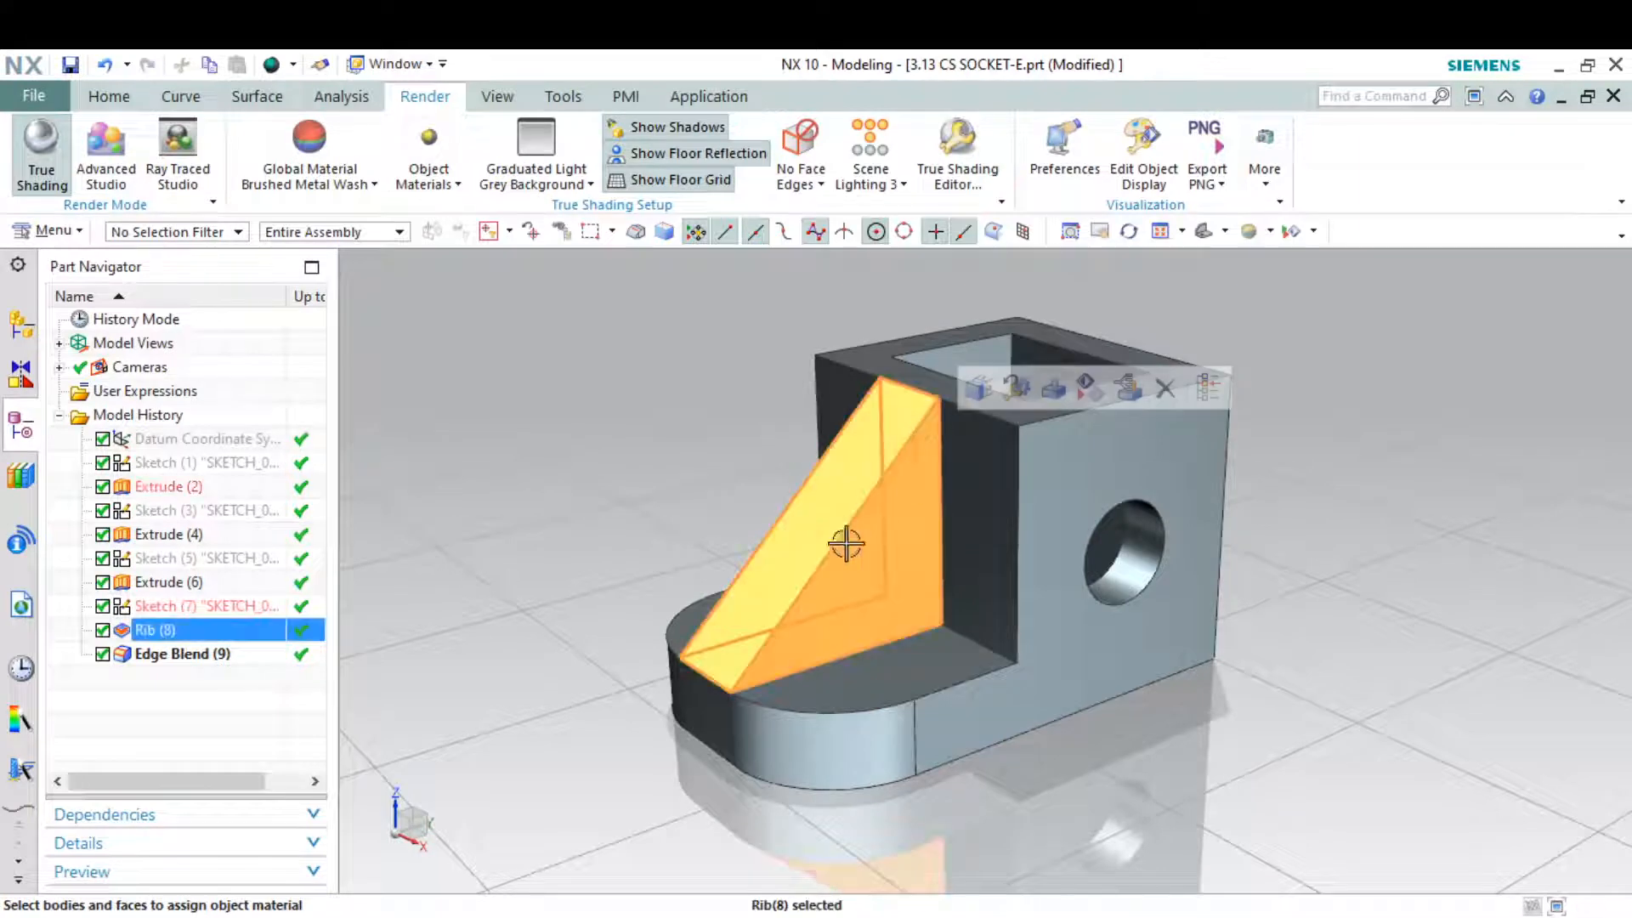
pyautogui.doubleClick(876, 530)
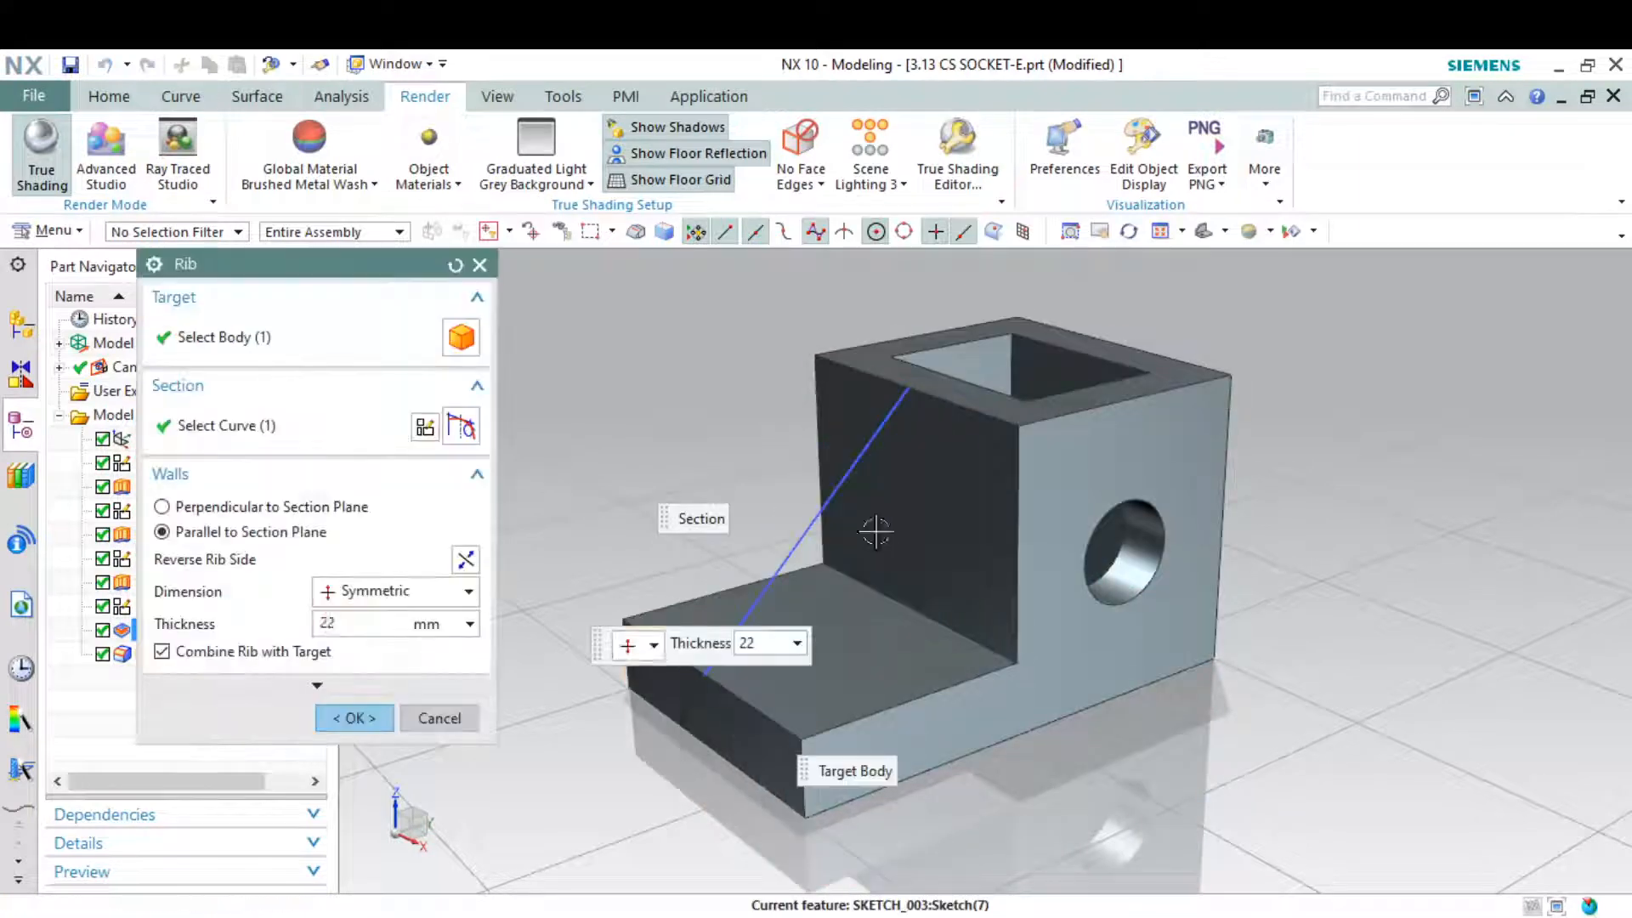
pyautogui.click(393, 685)
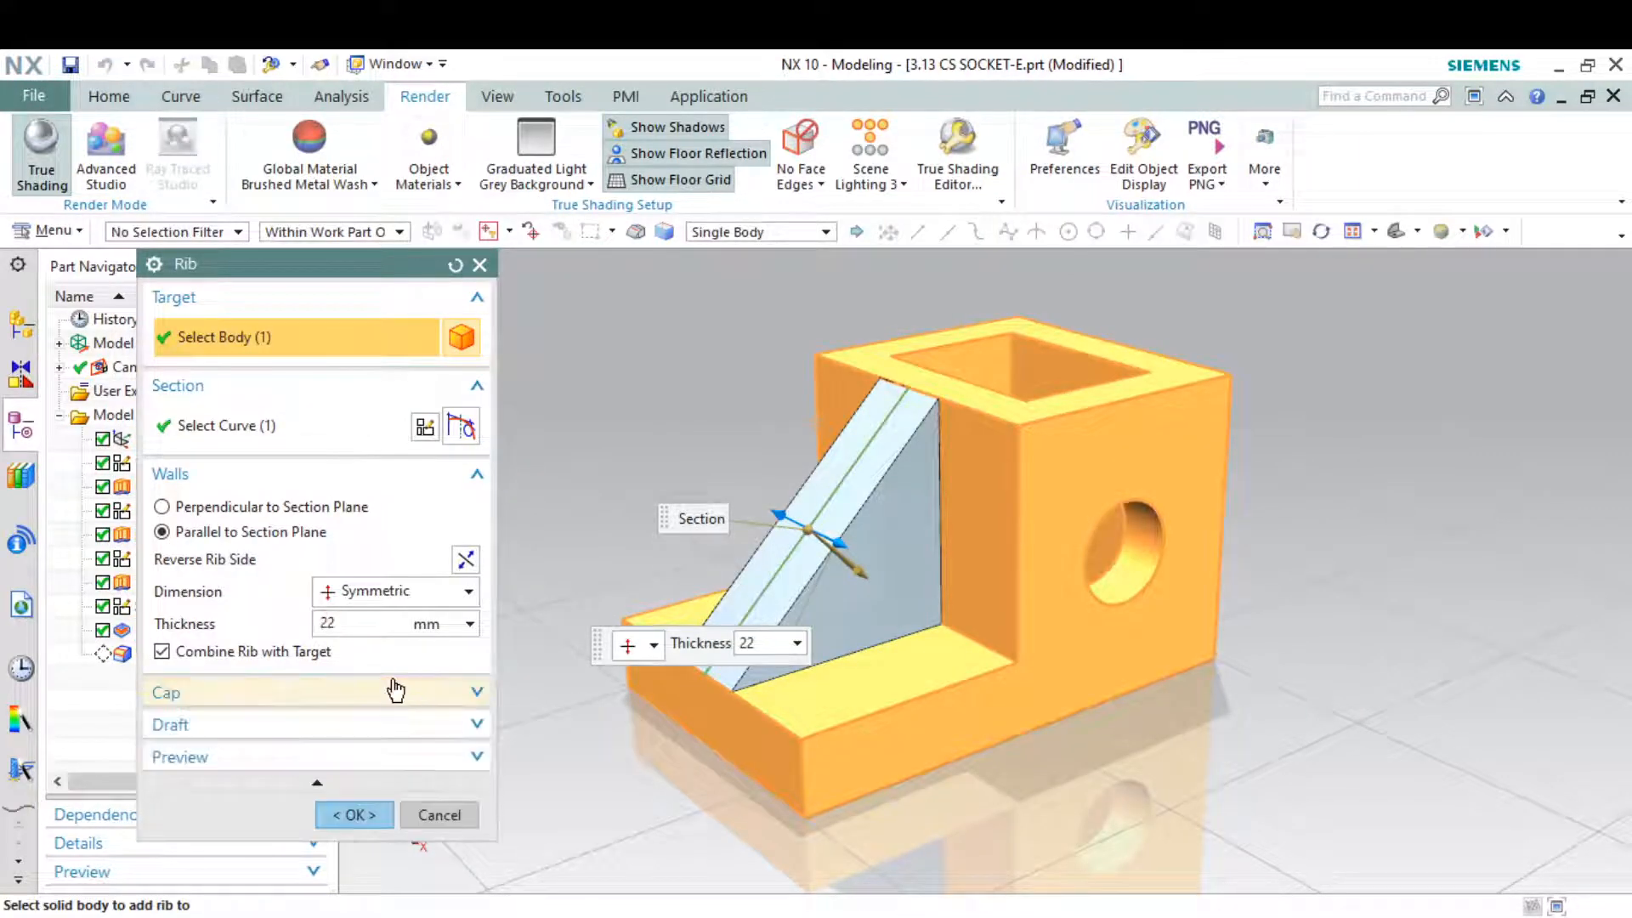
pyautogui.click(480, 265)
# Step: Try the Brushed Metal Wash and Dark Glass global materials, and give the model the Brushed Aluminum global material
pyautogui.click(304, 183)
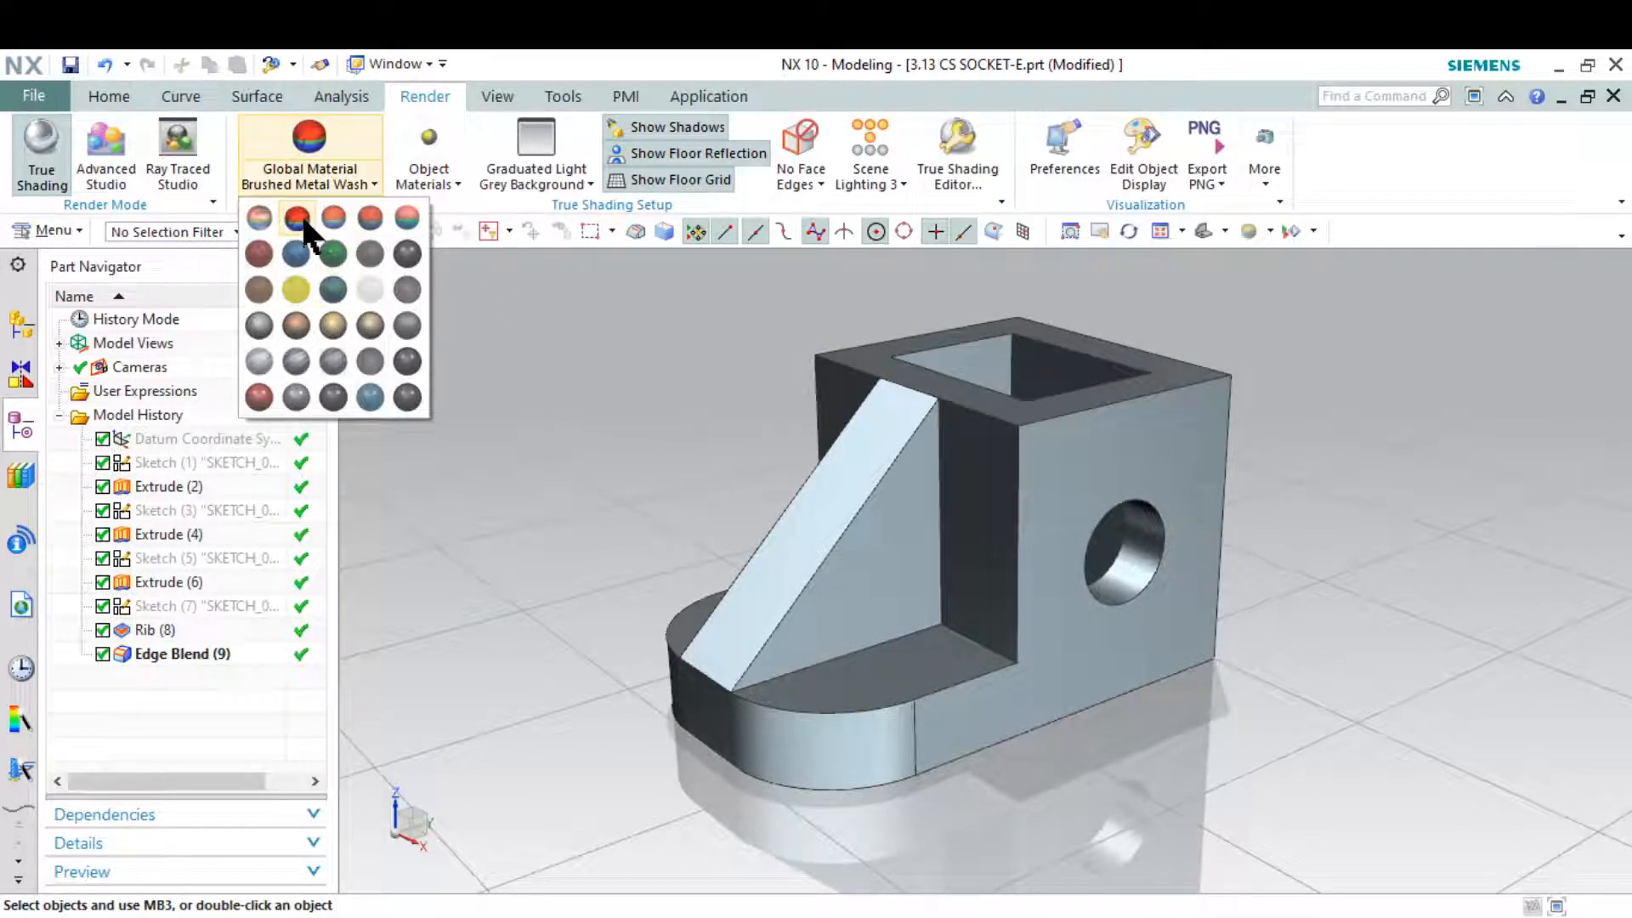
pyautogui.click(303, 224)
pyautogui.click(317, 174)
pyautogui.click(407, 362)
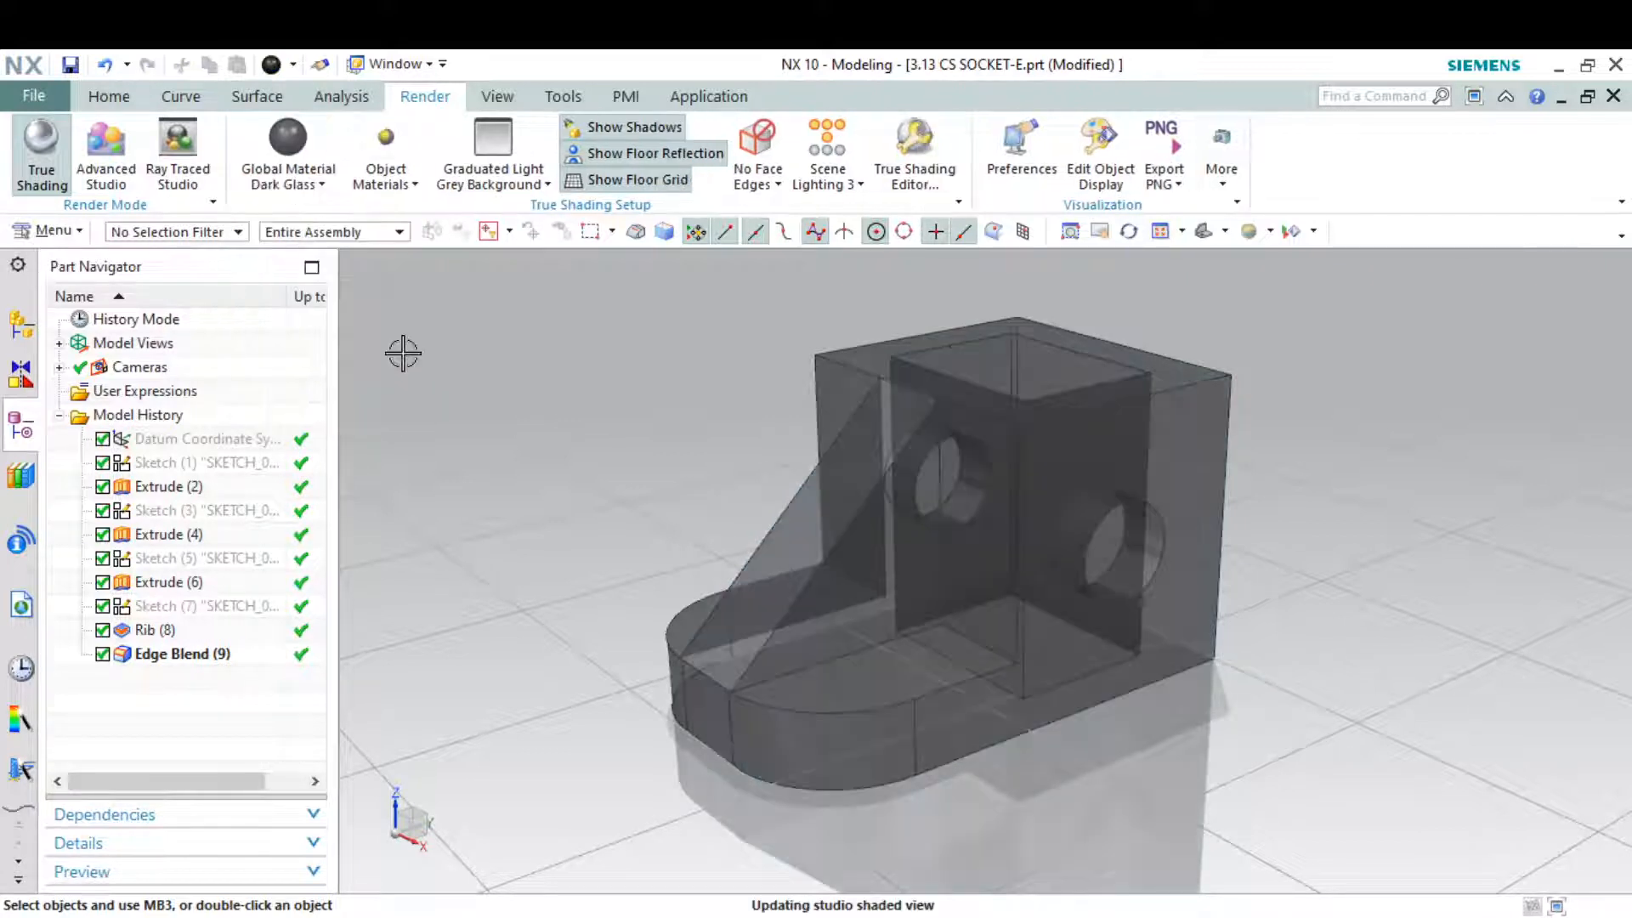
pyautogui.click(302, 170)
pyautogui.click(304, 349)
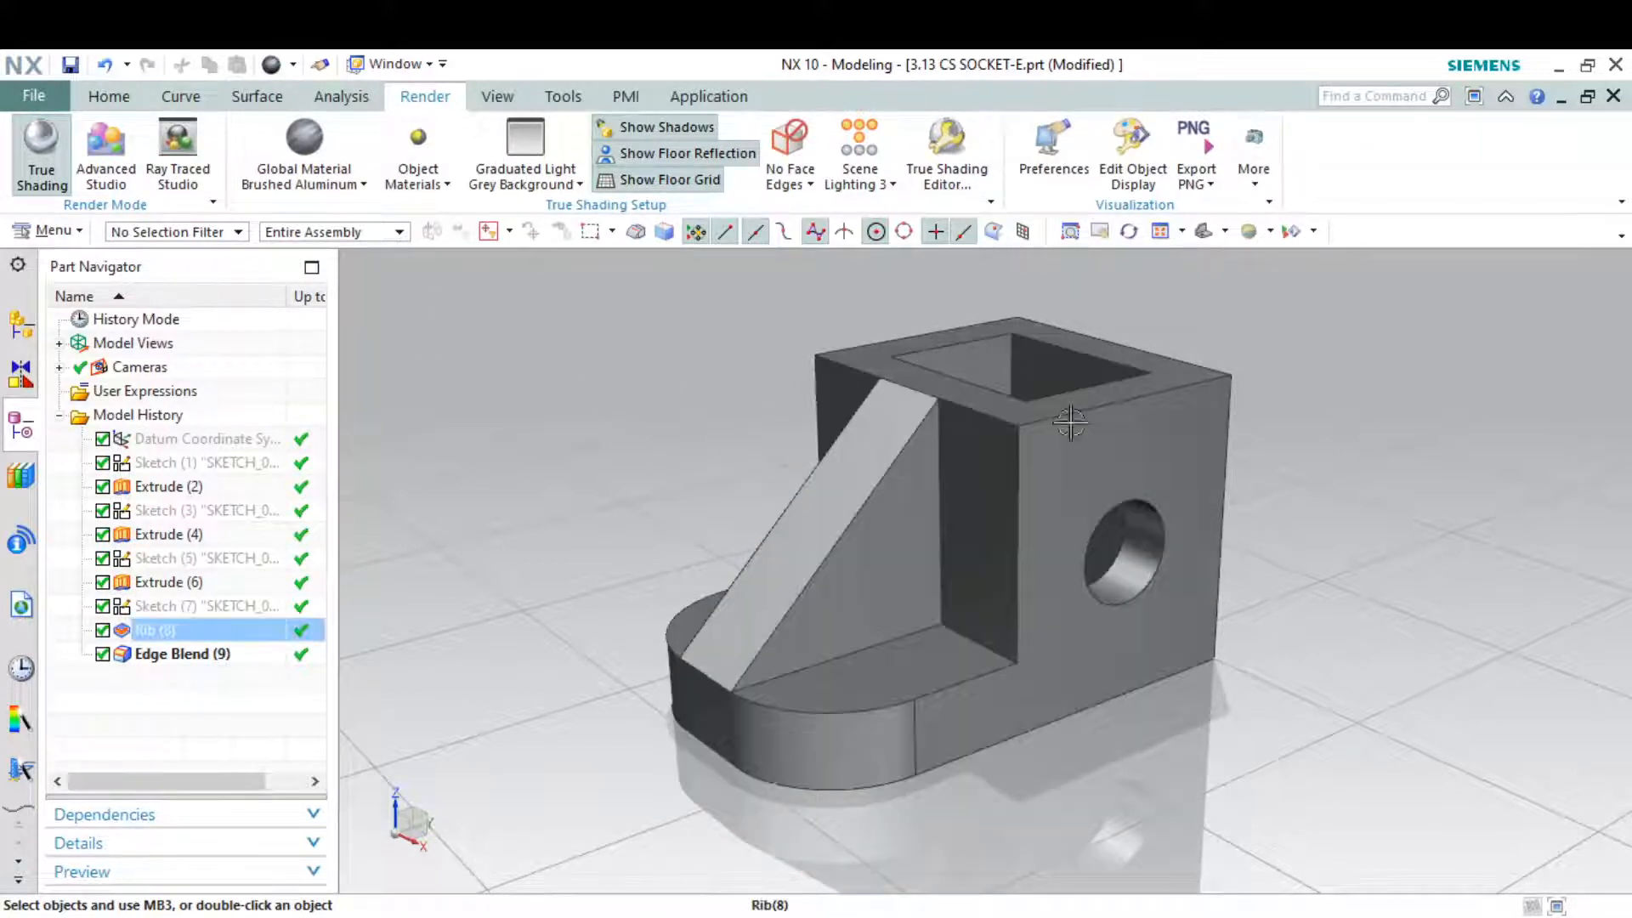
# Step: Save the CS socket part file
pyautogui.moveTo(1297, 531); pyautogui.dragTo(1278, 559, button='middle')
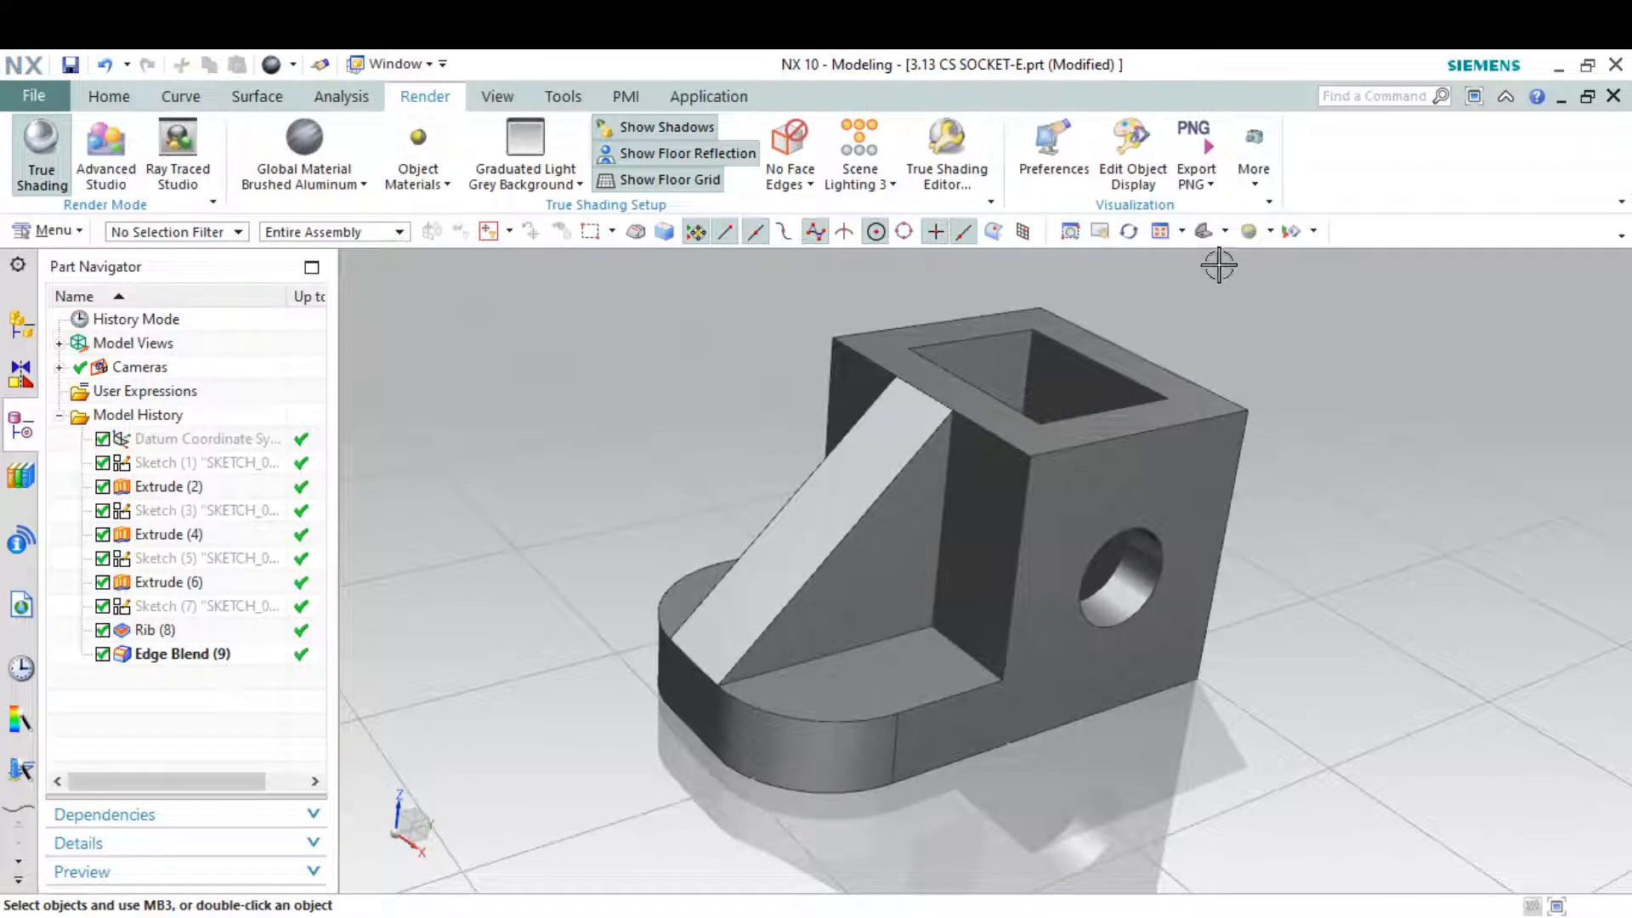
pyautogui.click(1203, 235)
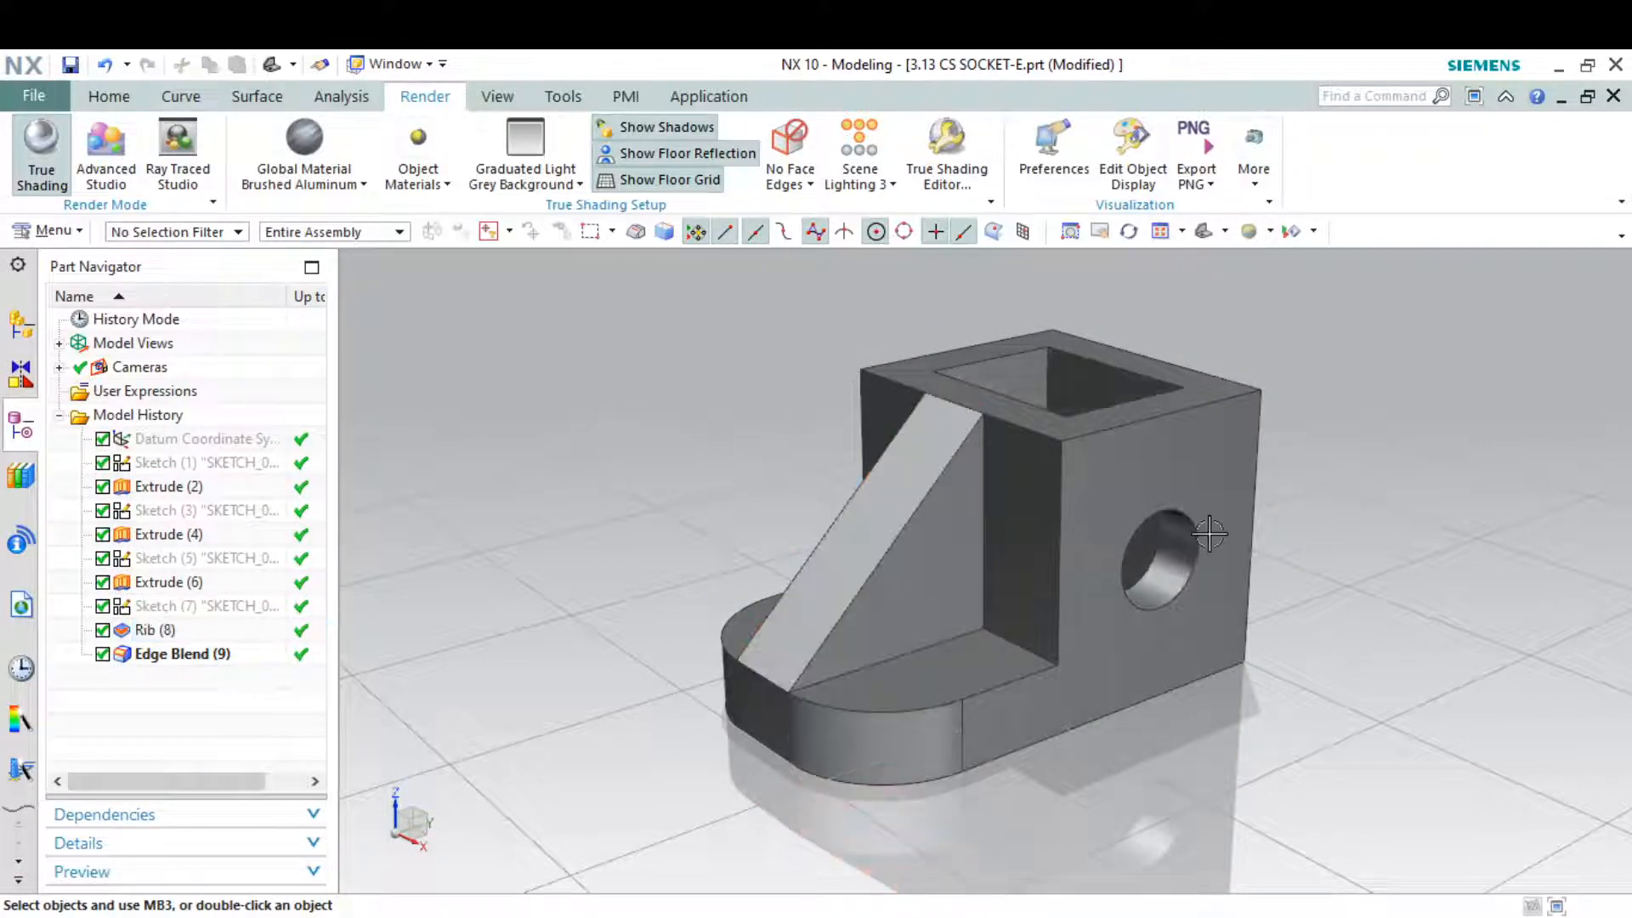
pyautogui.hotkey('ctrl', 's')
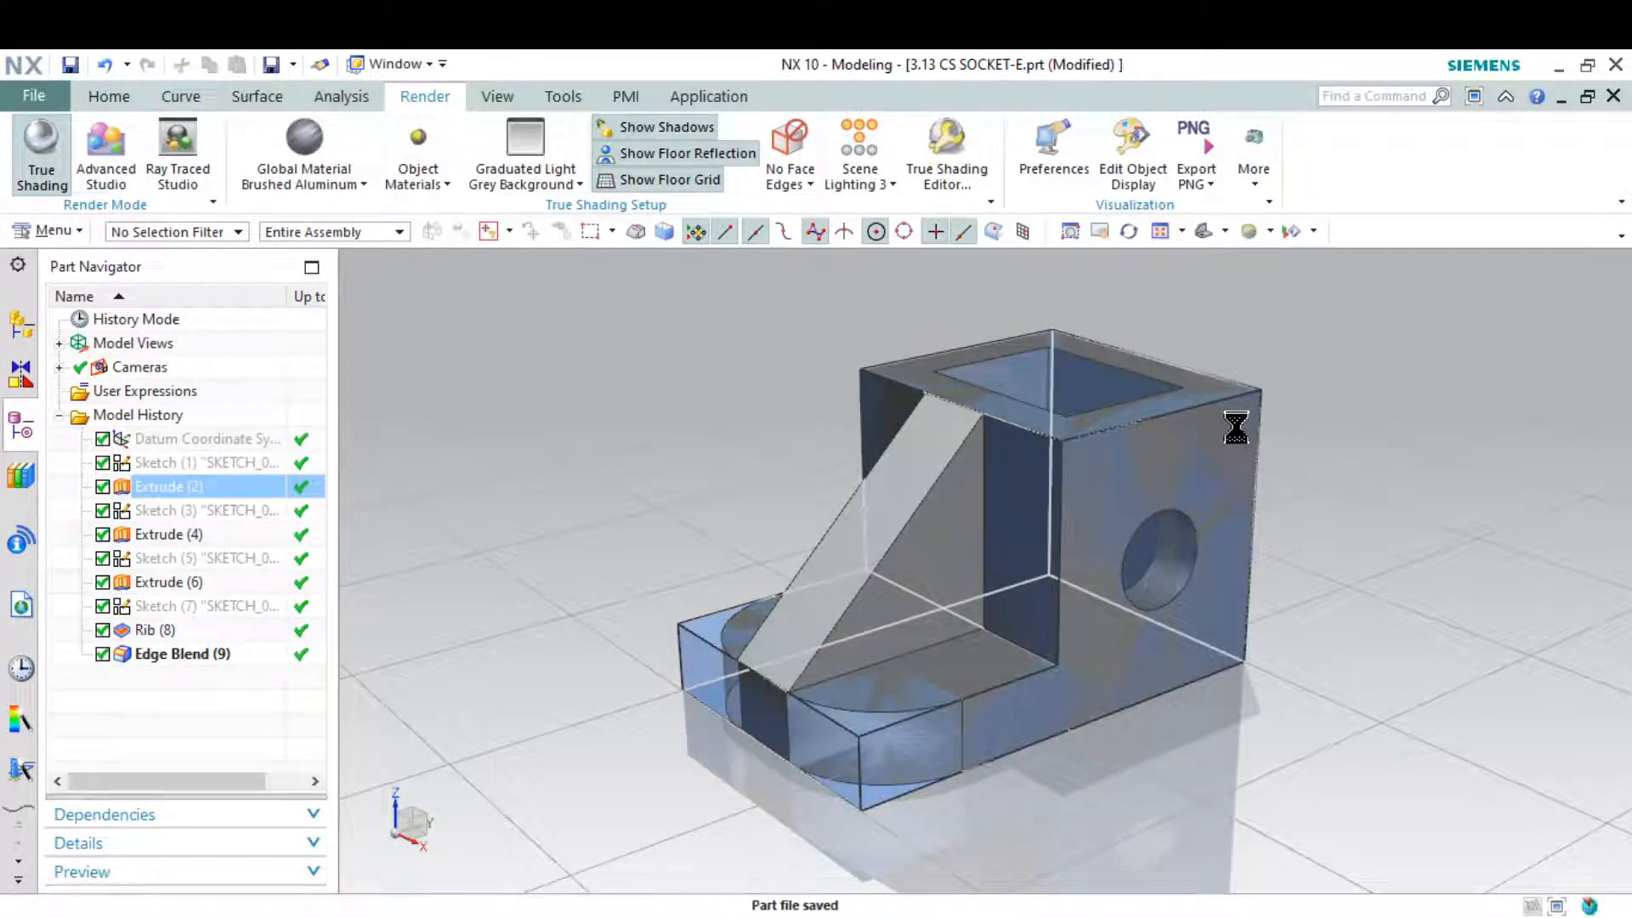